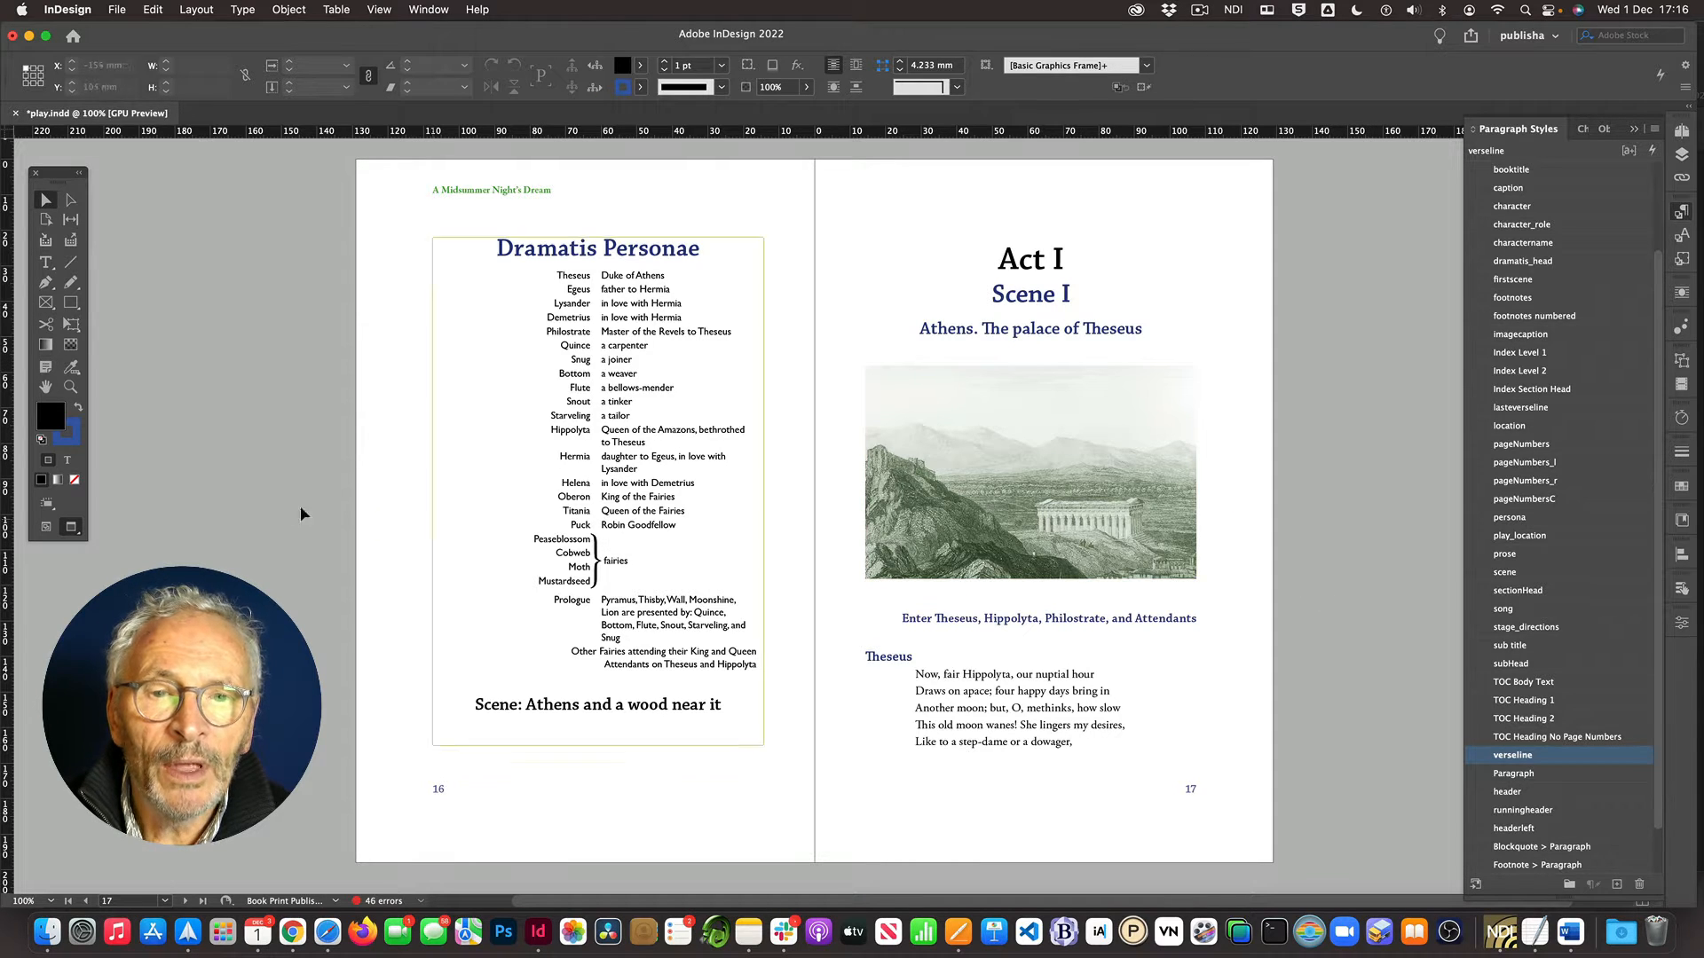
Step: Switch from preview to normal view with guides and hidden characters shown, and examine the layout of pages 16 to 19
{"action": "key", "text": "w"}
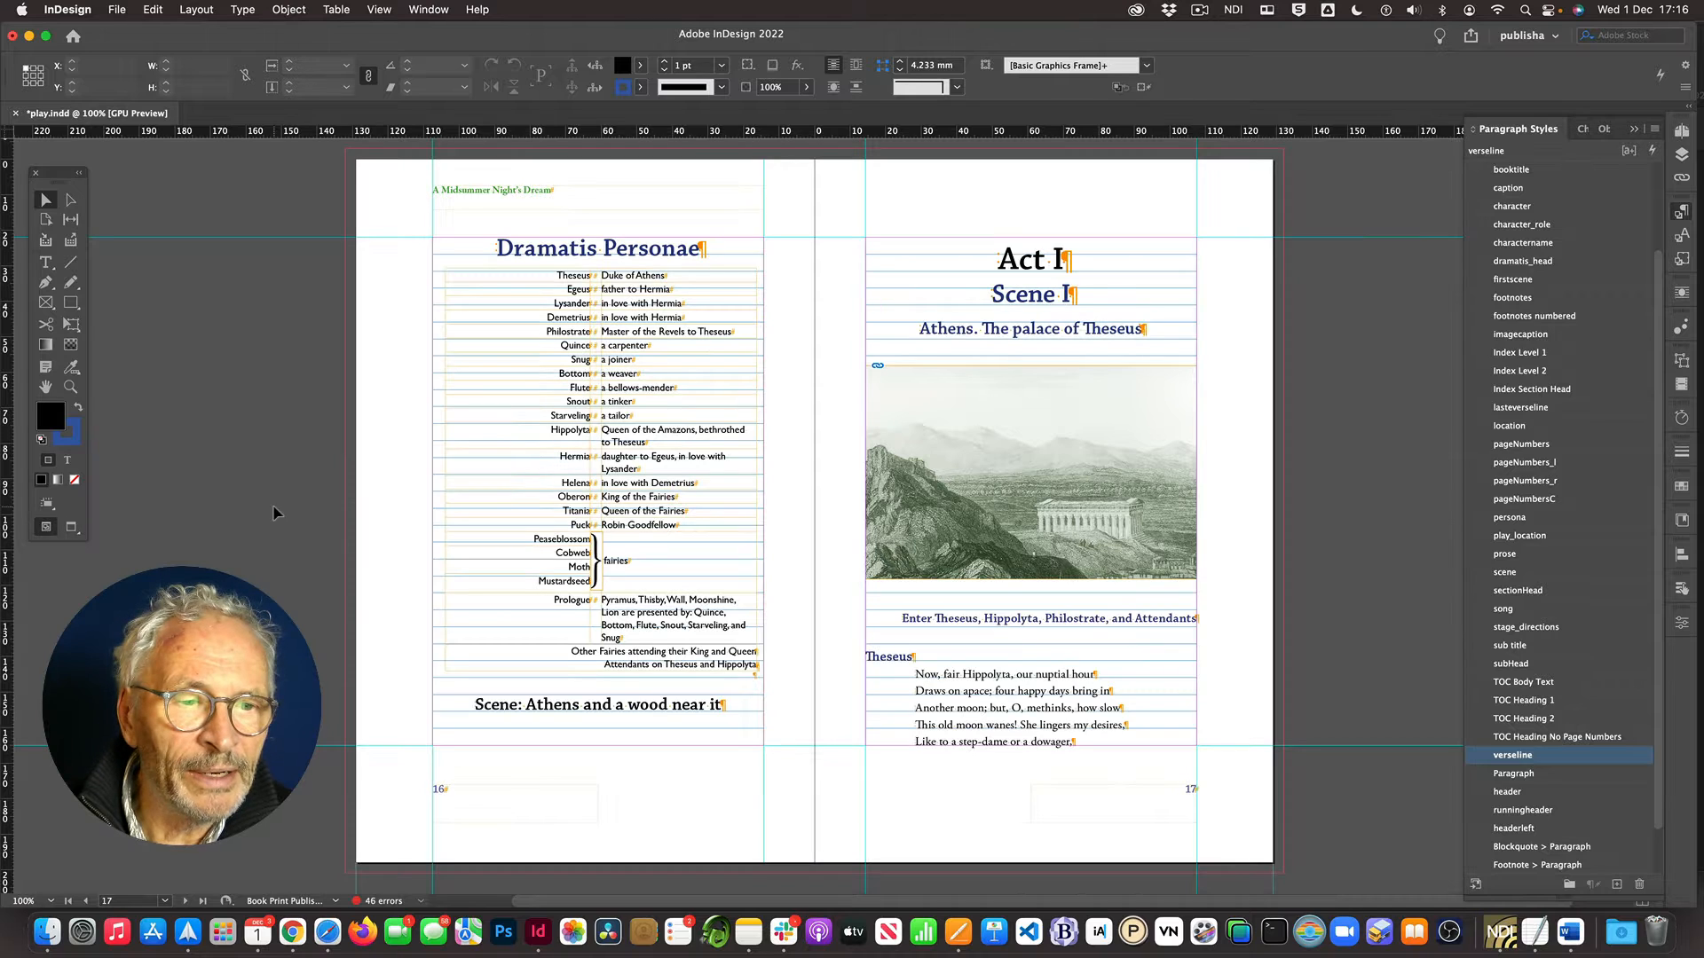
{"action": "scroll", "coordinate": [1310, 650], "scroll_direction": "down", "scroll_amount": 1}
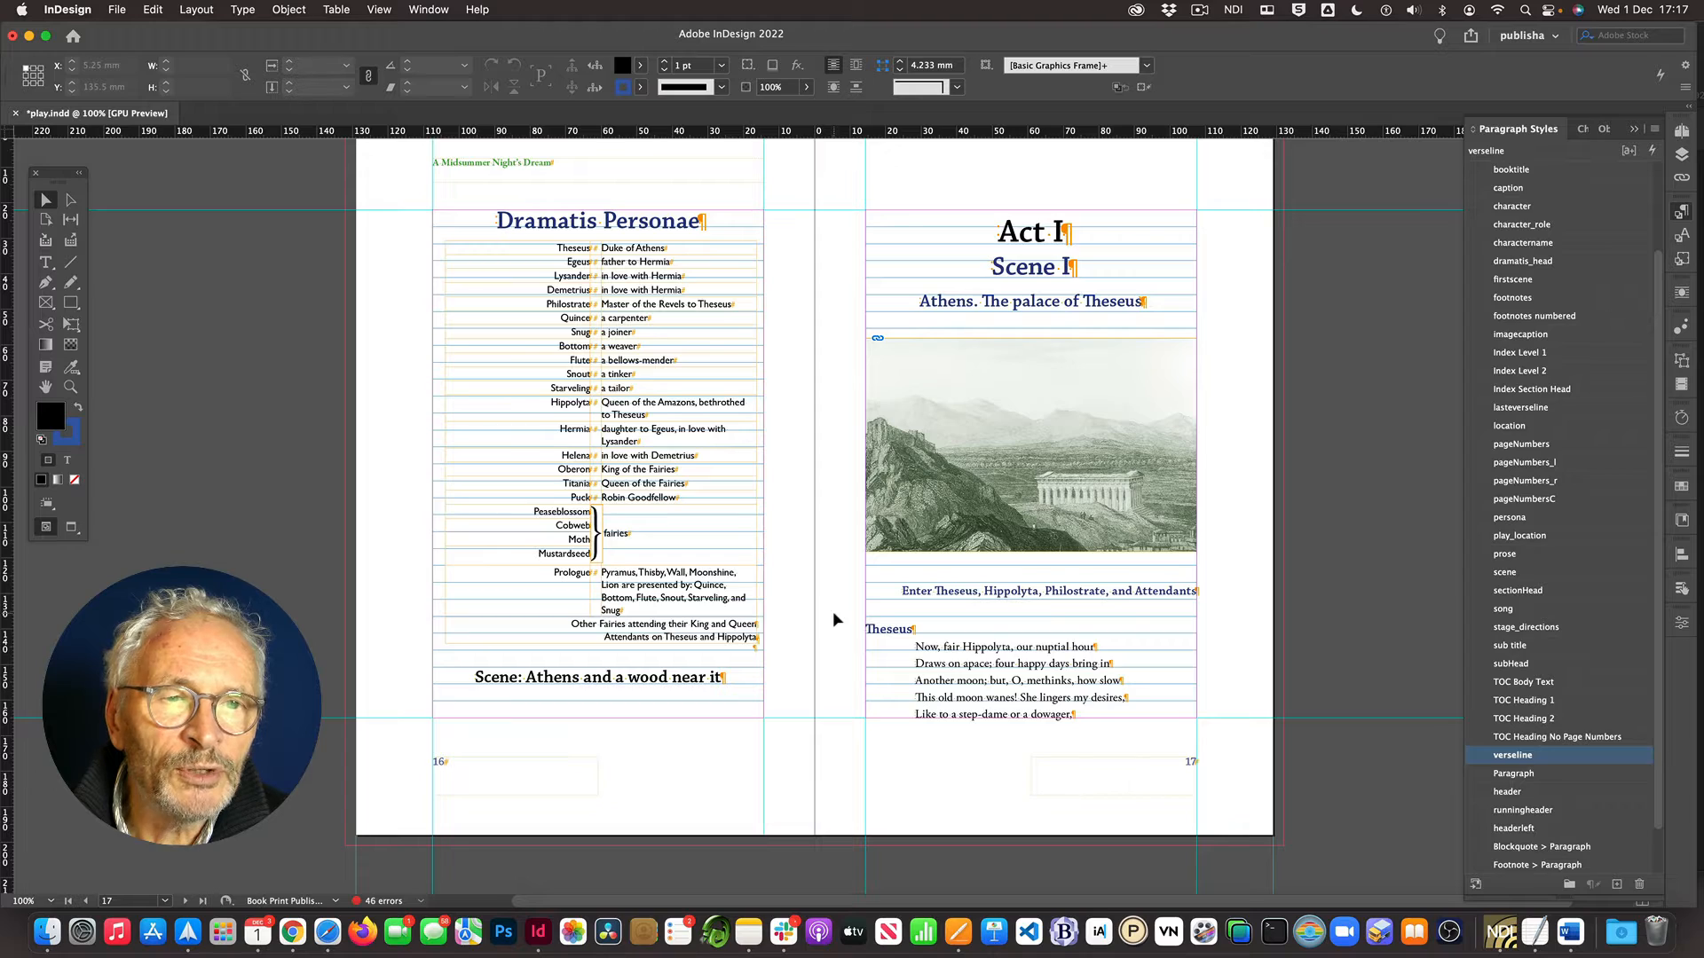
{"action": "scroll", "coordinate": [1322, 673], "scroll_direction": "down", "scroll_amount": 10}
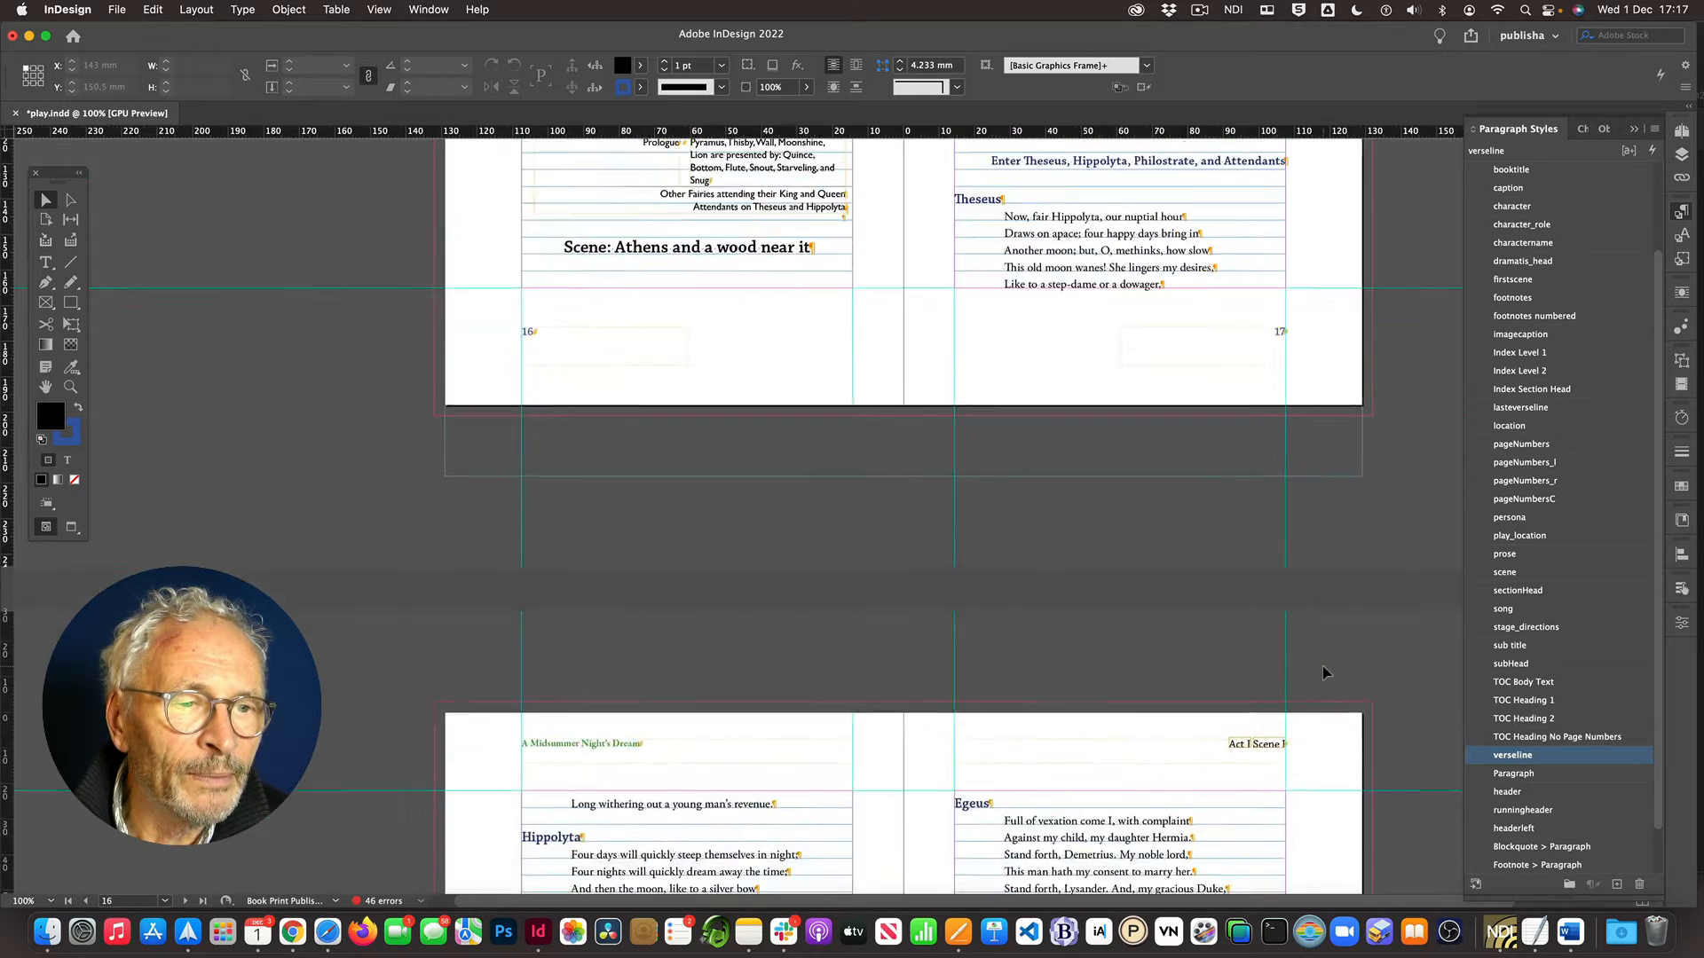
{"action": "scroll", "coordinate": [1322, 667], "scroll_direction": "down", "scroll_amount": 3}
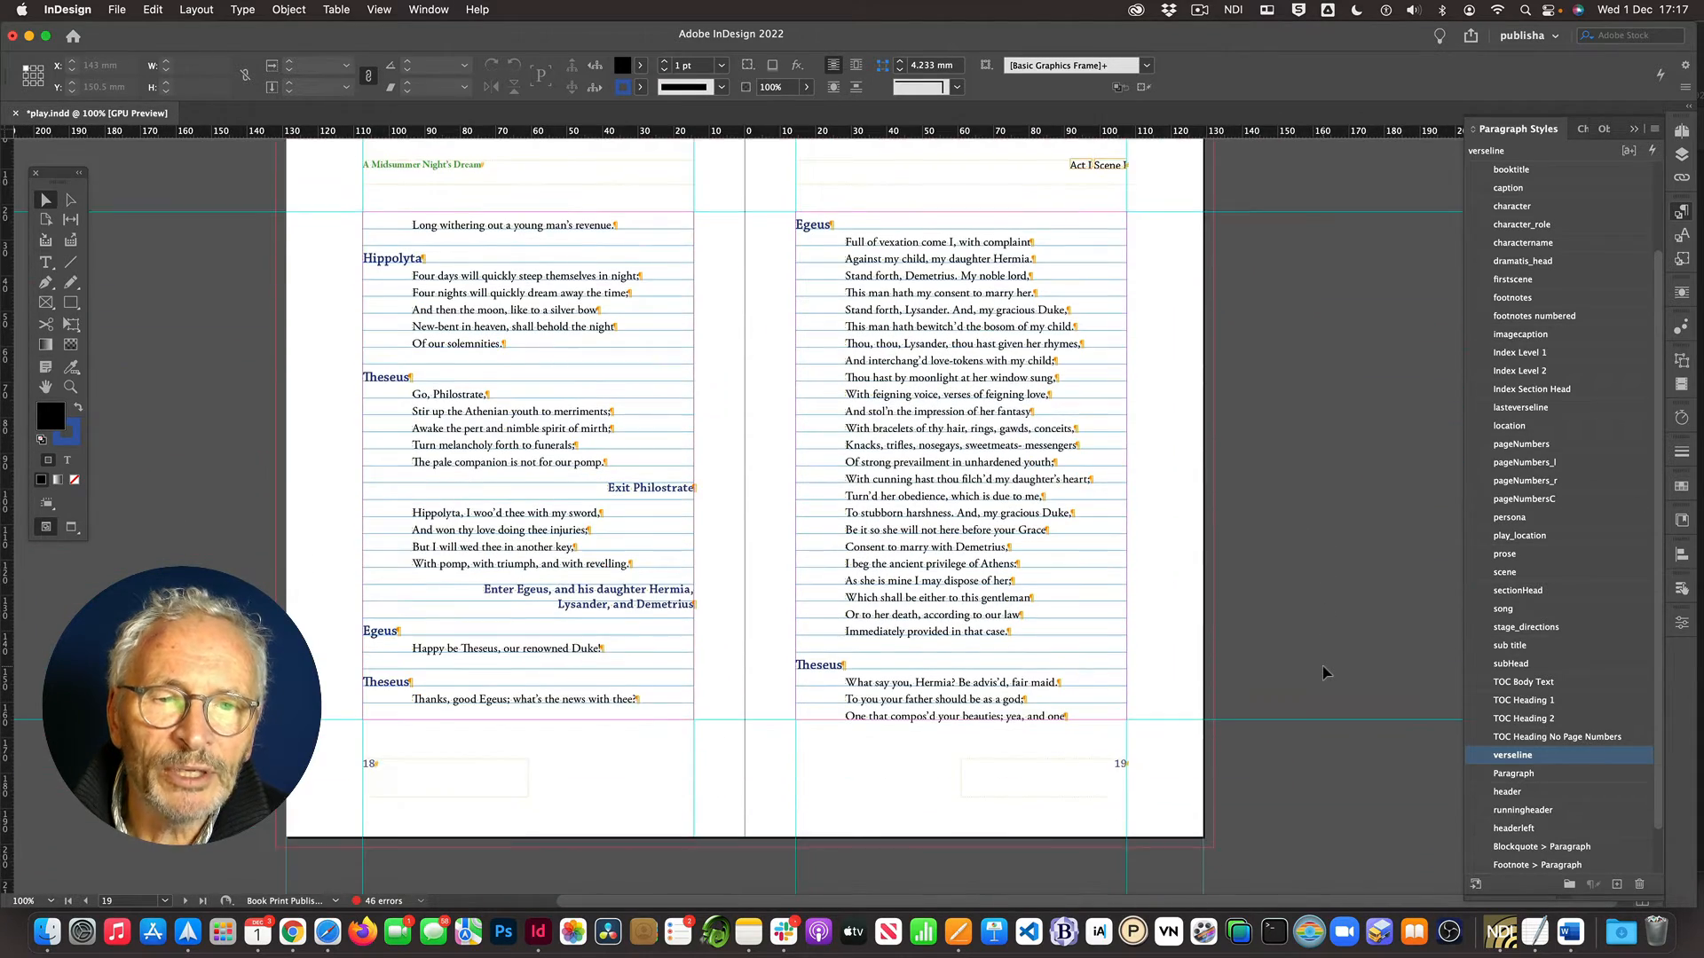
{"action": "scroll", "coordinate": [1322, 668], "scroll_direction": "up", "scroll_amount": 1}
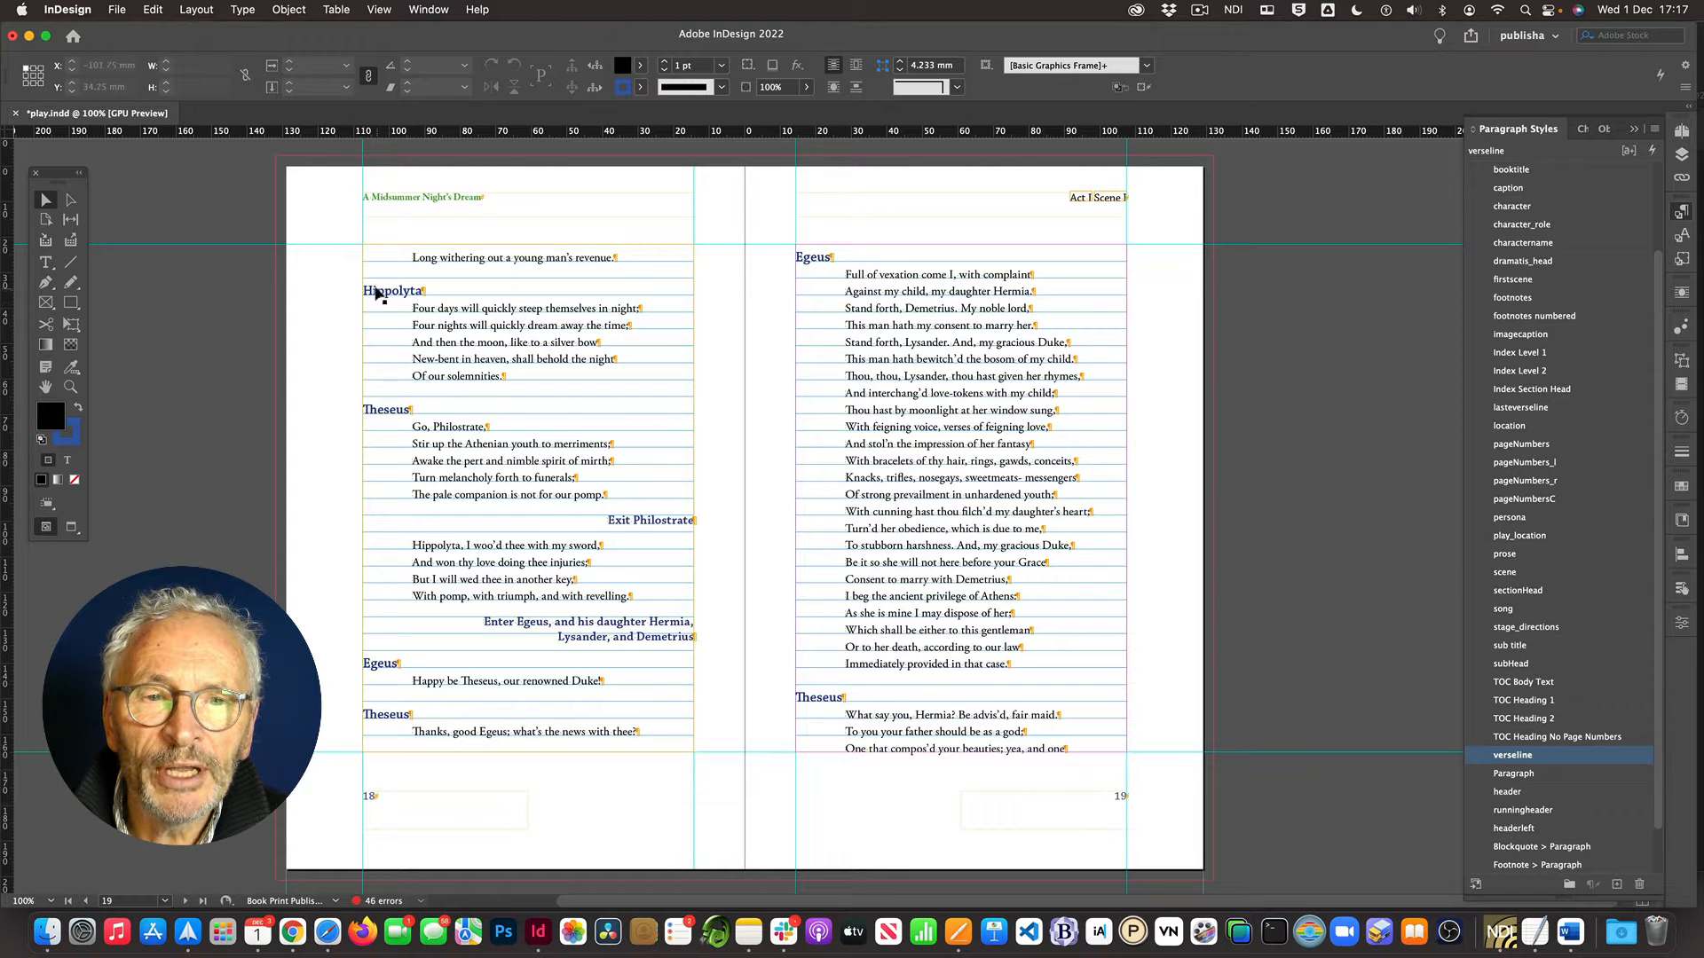
{"action": "scroll", "coordinate": [401, 321], "scroll_direction": "left", "scroll_amount": 1}
{"action": "scroll", "coordinate": [406, 326], "scroll_direction": "left", "scroll_amount": 1}
{"action": "scroll", "coordinate": [407, 327], "scroll_direction": "up", "scroll_amount": 1}
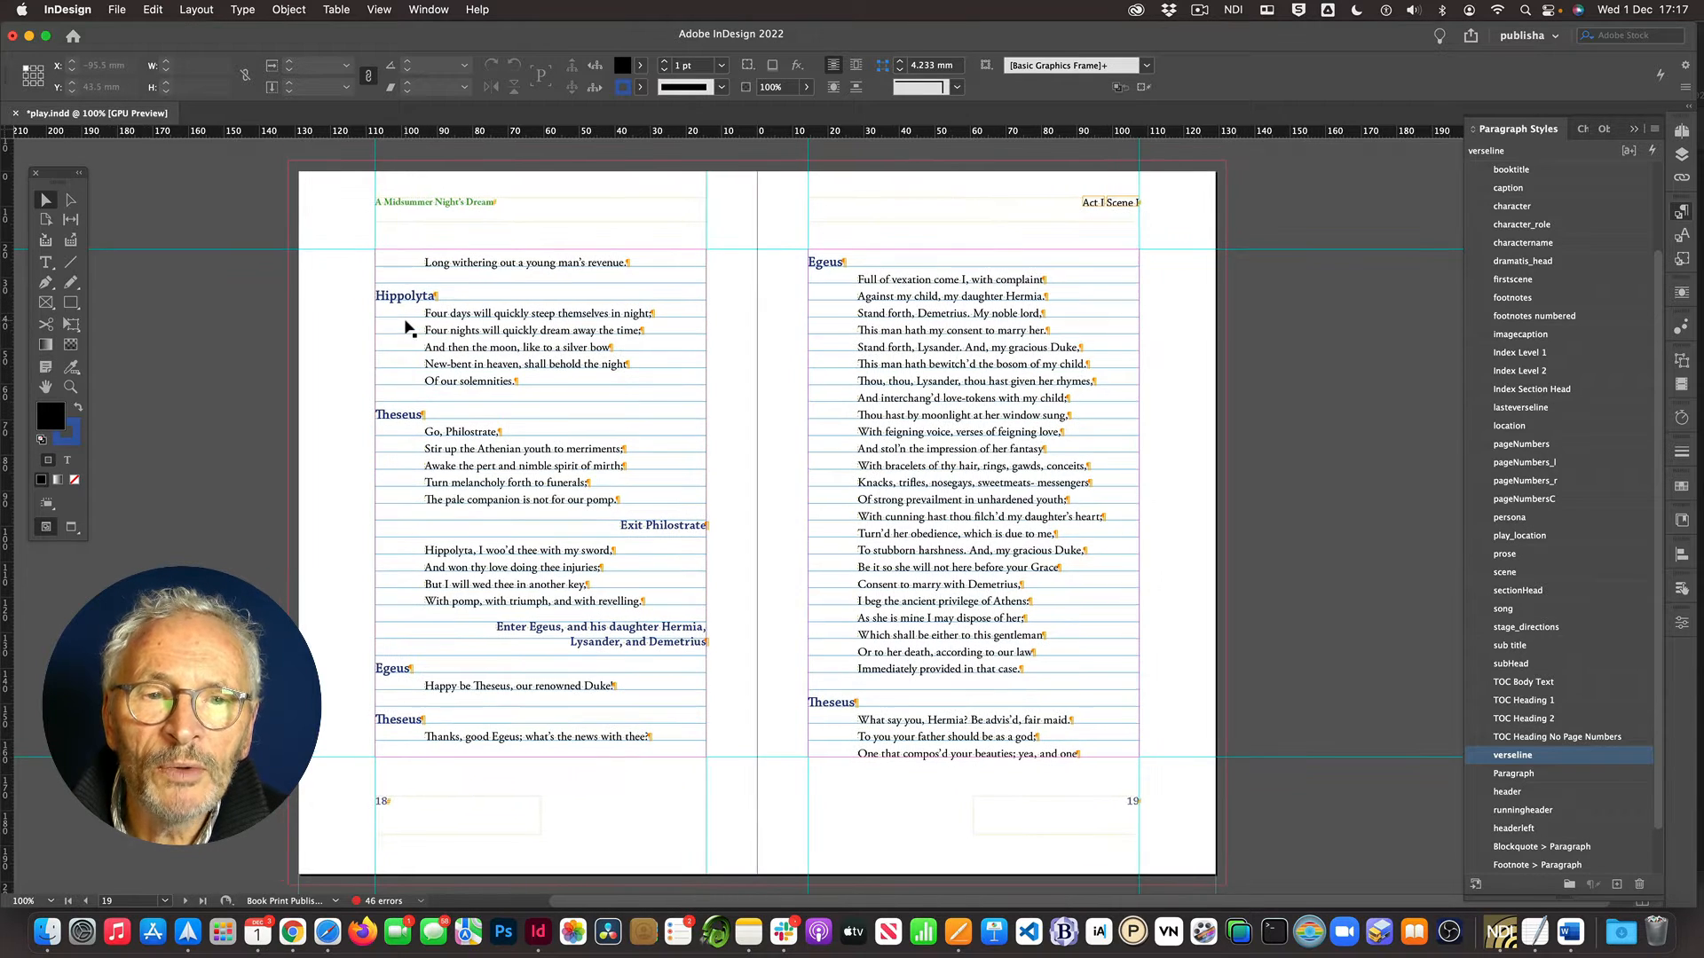
{"action": "scroll", "coordinate": [422, 334], "scroll_direction": "up", "scroll_amount": 1}
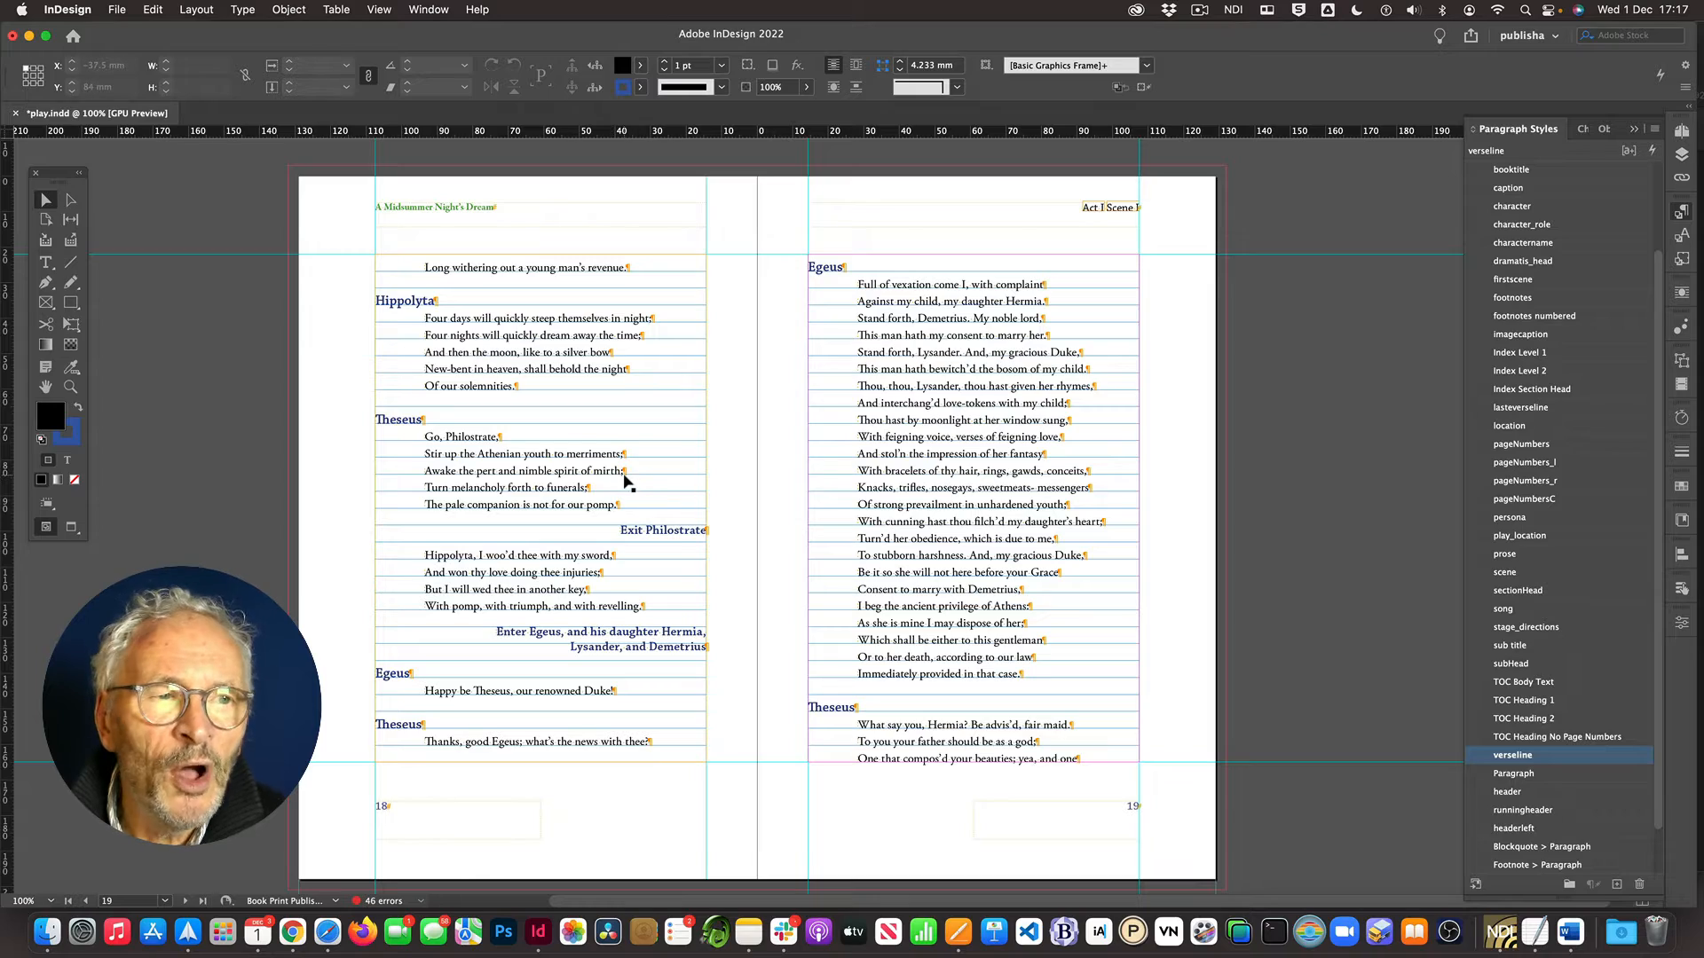
Step: Examine how verse, prose, songs and stage directions are set up to pages 32–33, and return to pages 22–23
{"action": "scroll", "coordinate": [623, 480], "scroll_direction": "down", "scroll_amount": 15}
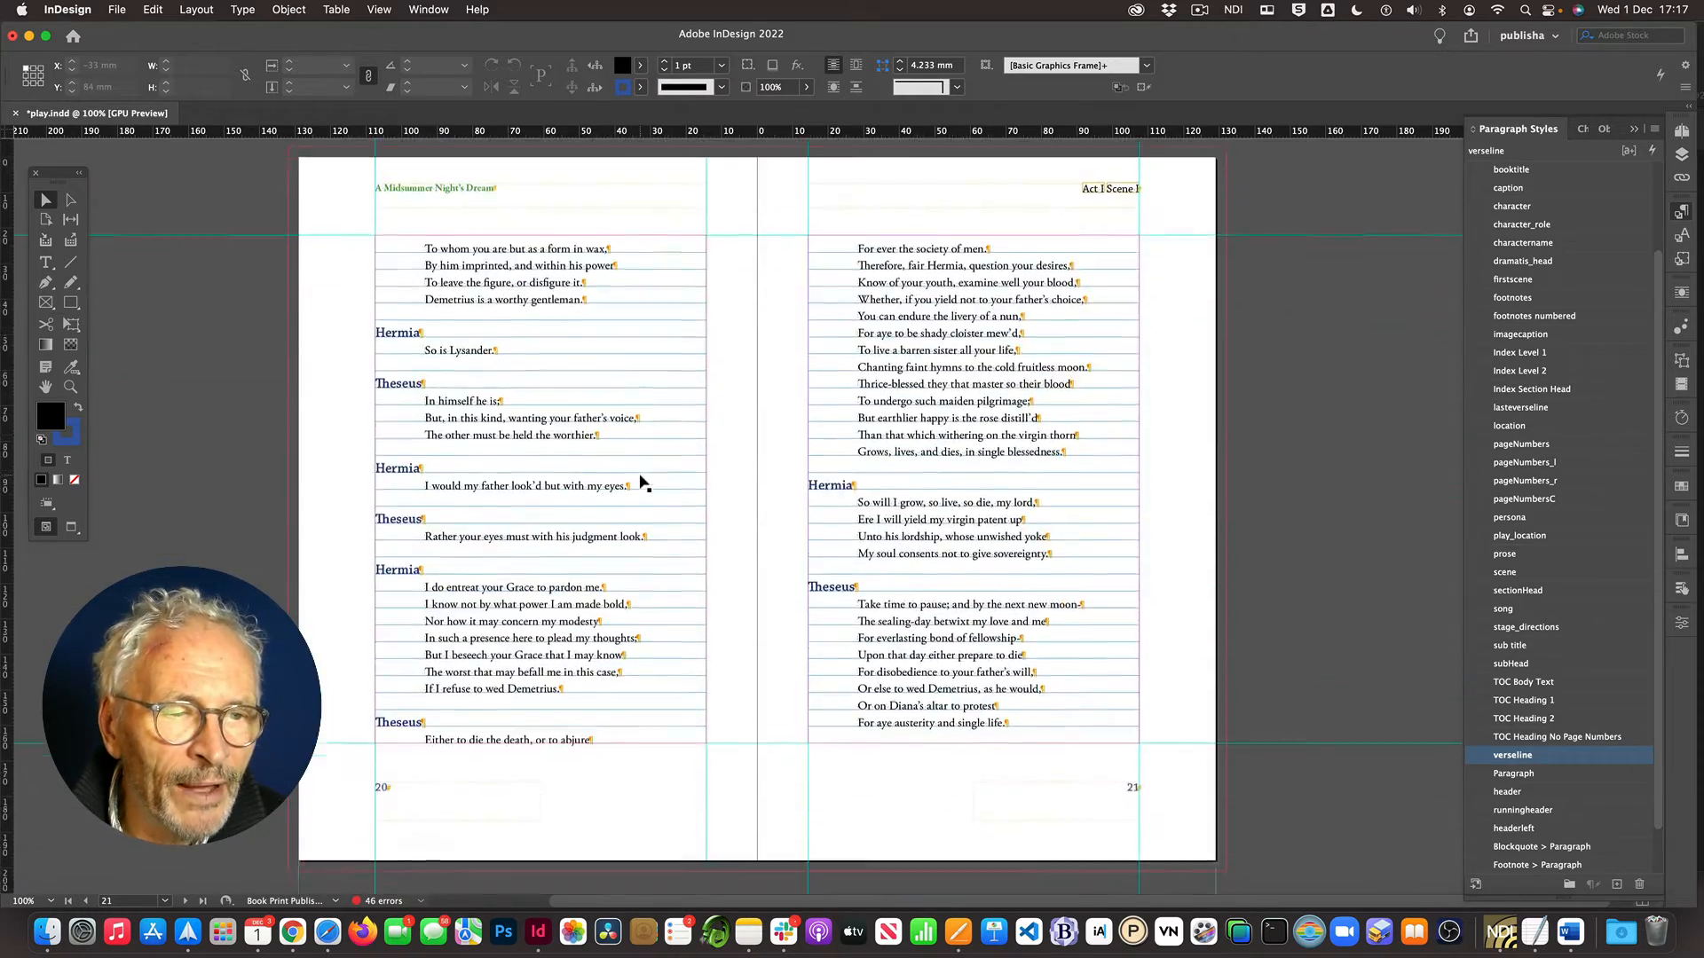
{"action": "scroll", "coordinate": [639, 482], "scroll_direction": "down", "scroll_amount": 20}
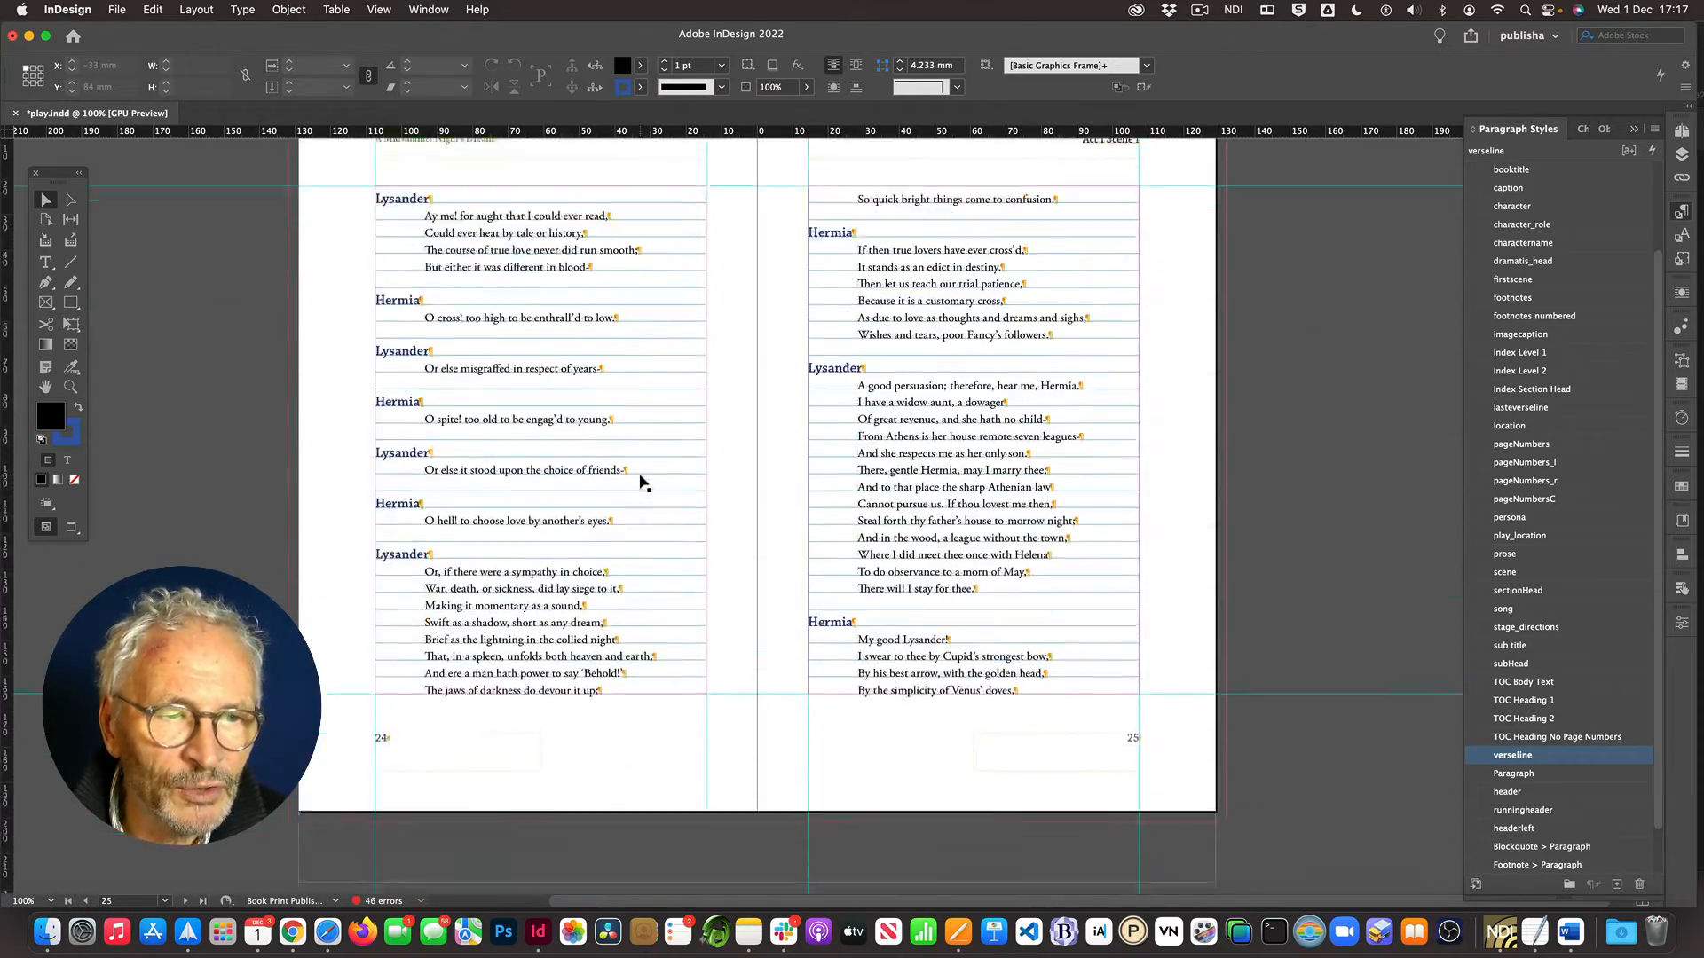
{"action": "scroll", "coordinate": [640, 482], "scroll_direction": "down", "scroll_amount": 20}
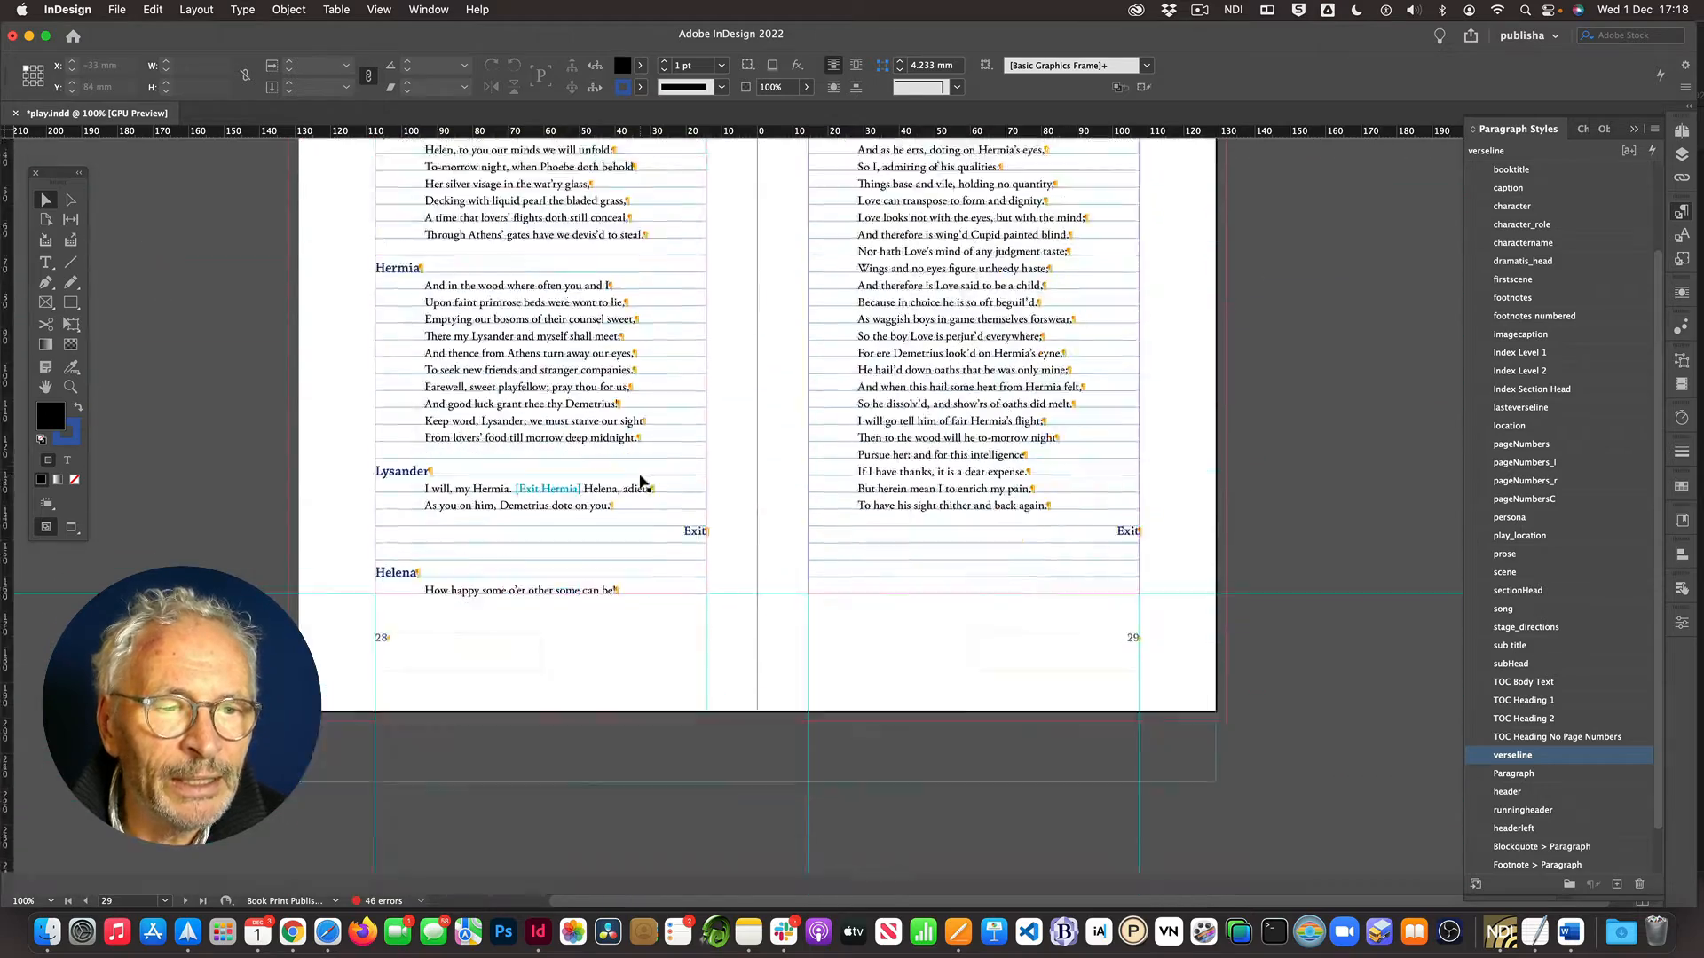
{"action": "scroll", "coordinate": [640, 481], "scroll_direction": "down", "scroll_amount": 5}
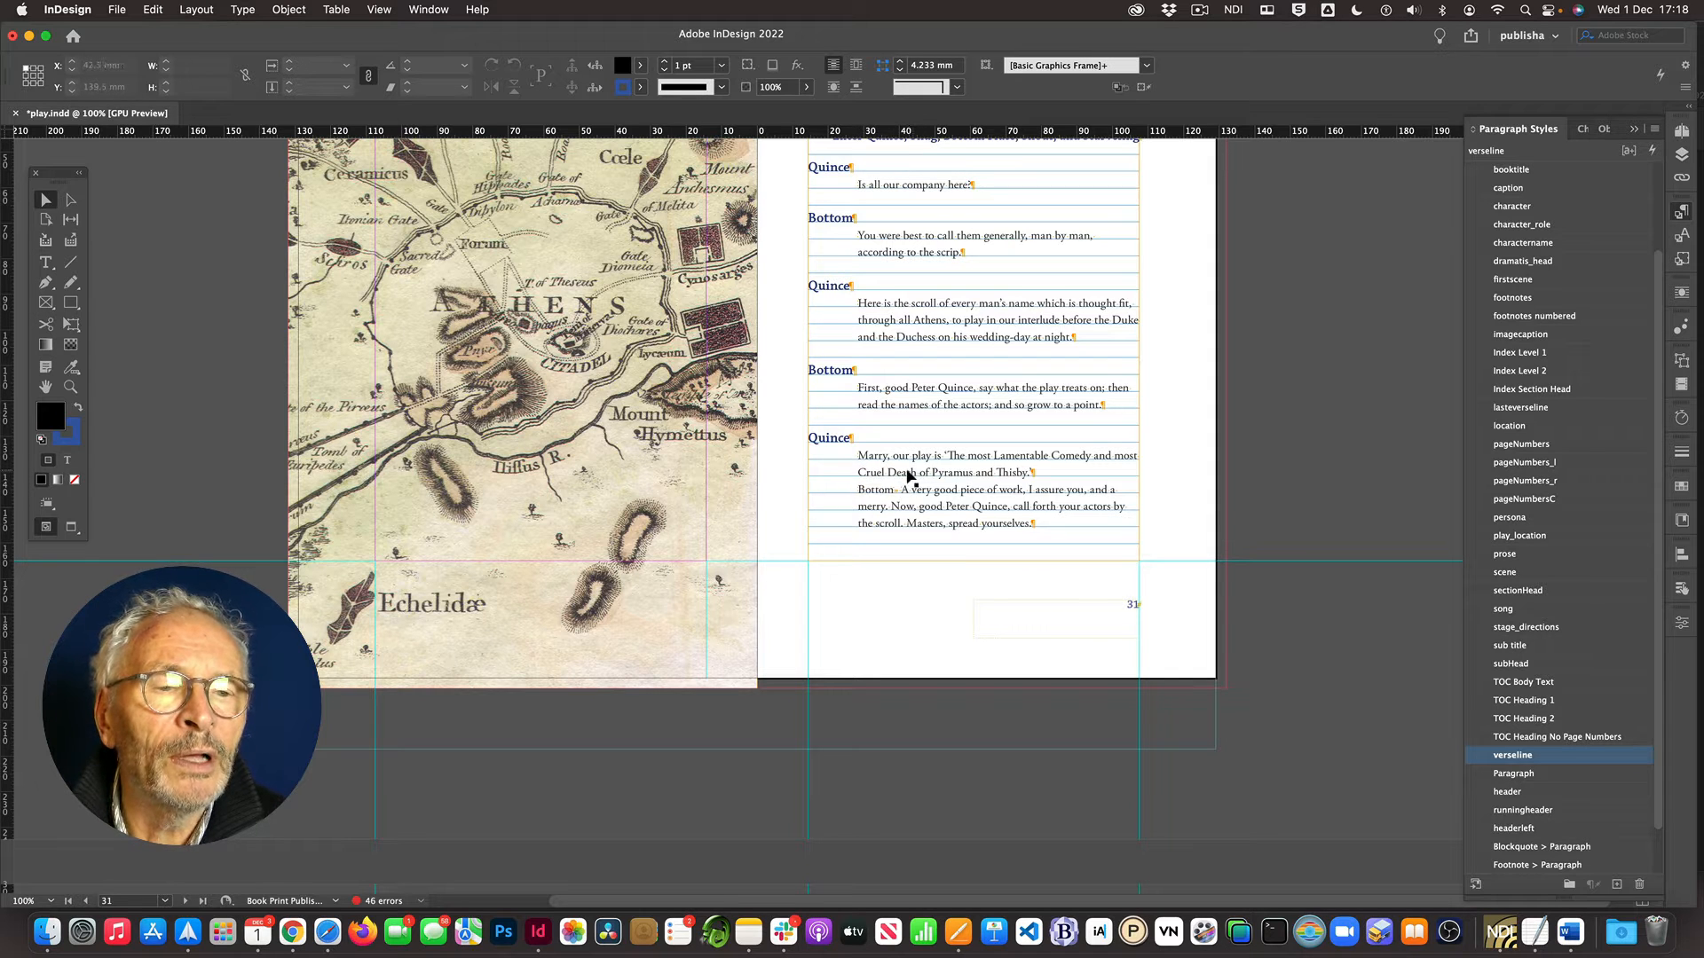
{"action": "scroll", "coordinate": [907, 476], "scroll_direction": "up", "scroll_amount": 1}
{"action": "scroll", "coordinate": [907, 476], "scroll_direction": "up", "scroll_amount": 2}
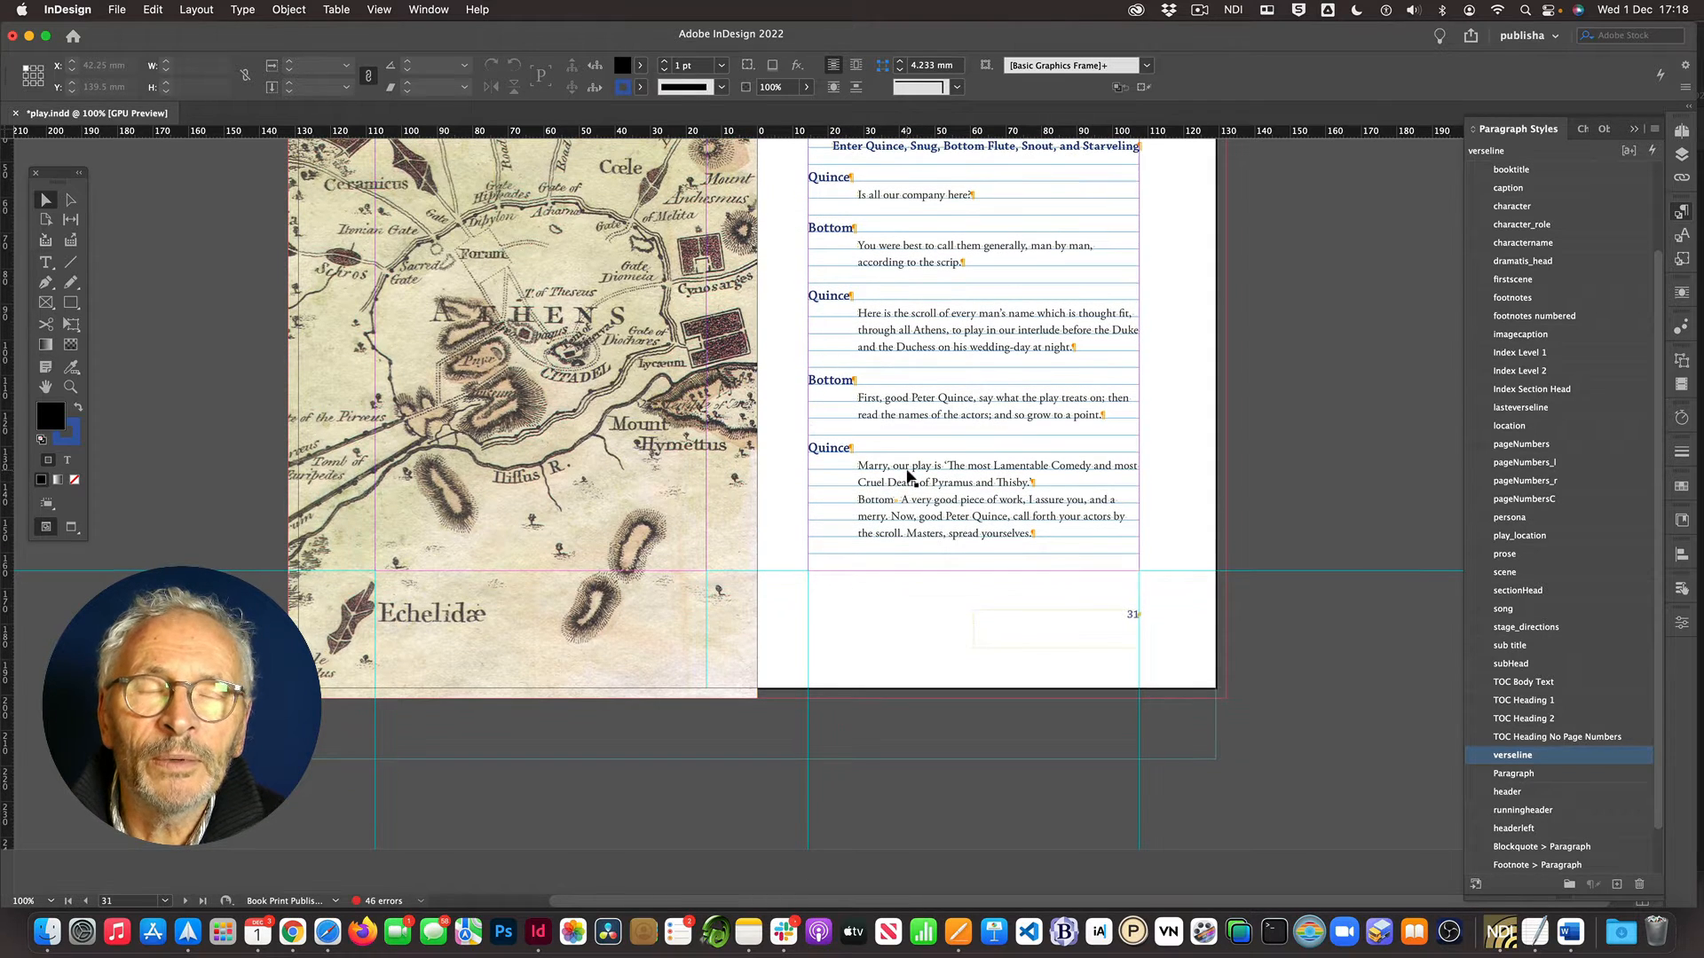
{"action": "scroll", "coordinate": [896, 477], "scroll_direction": "down", "scroll_amount": 20}
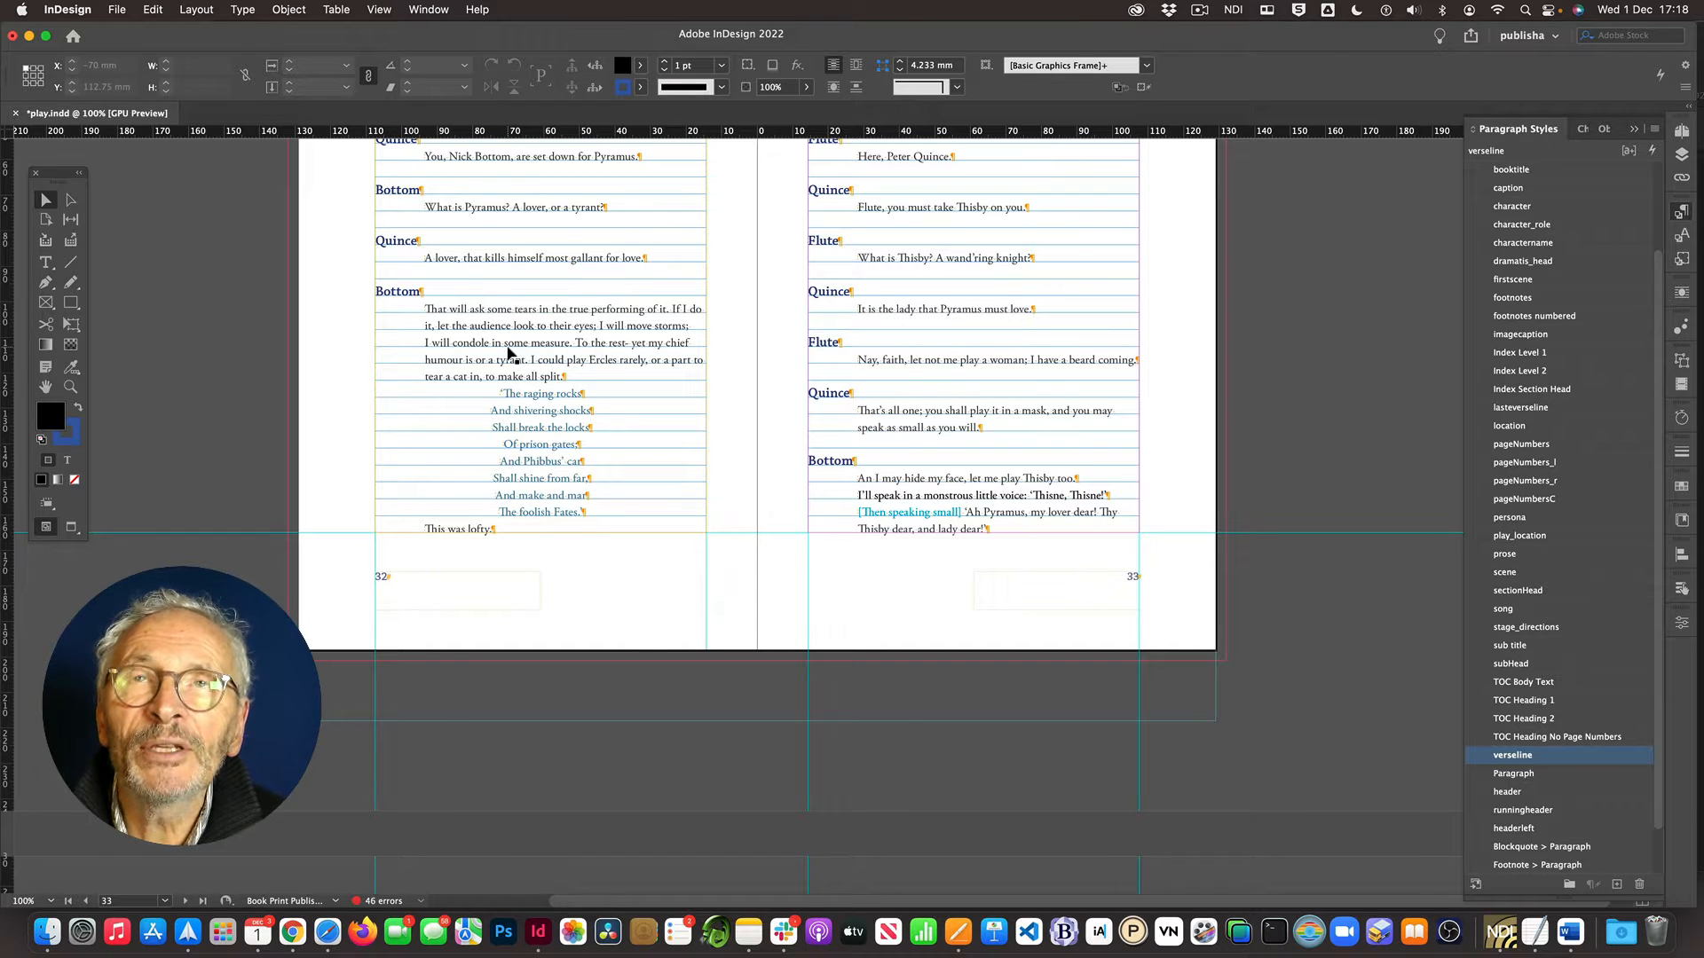
{"action": "scroll", "coordinate": [510, 352], "scroll_direction": "up", "scroll_amount": 5}
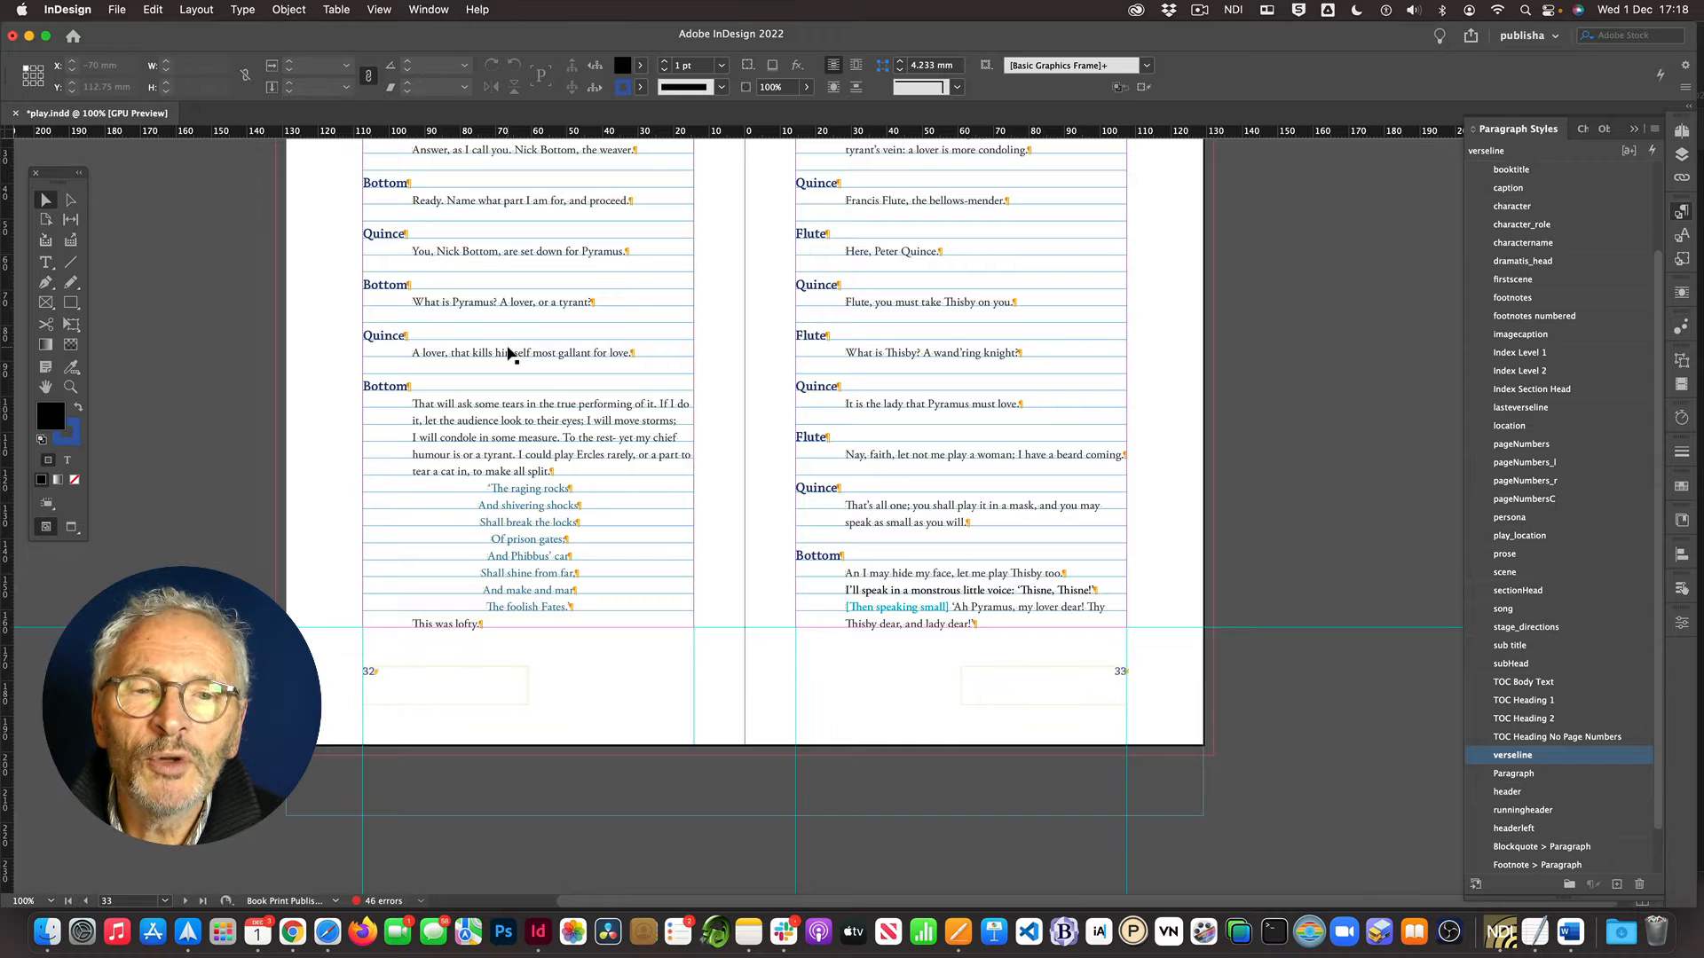
{"action": "scroll", "coordinate": [511, 353], "scroll_direction": "up", "scroll_amount": 8}
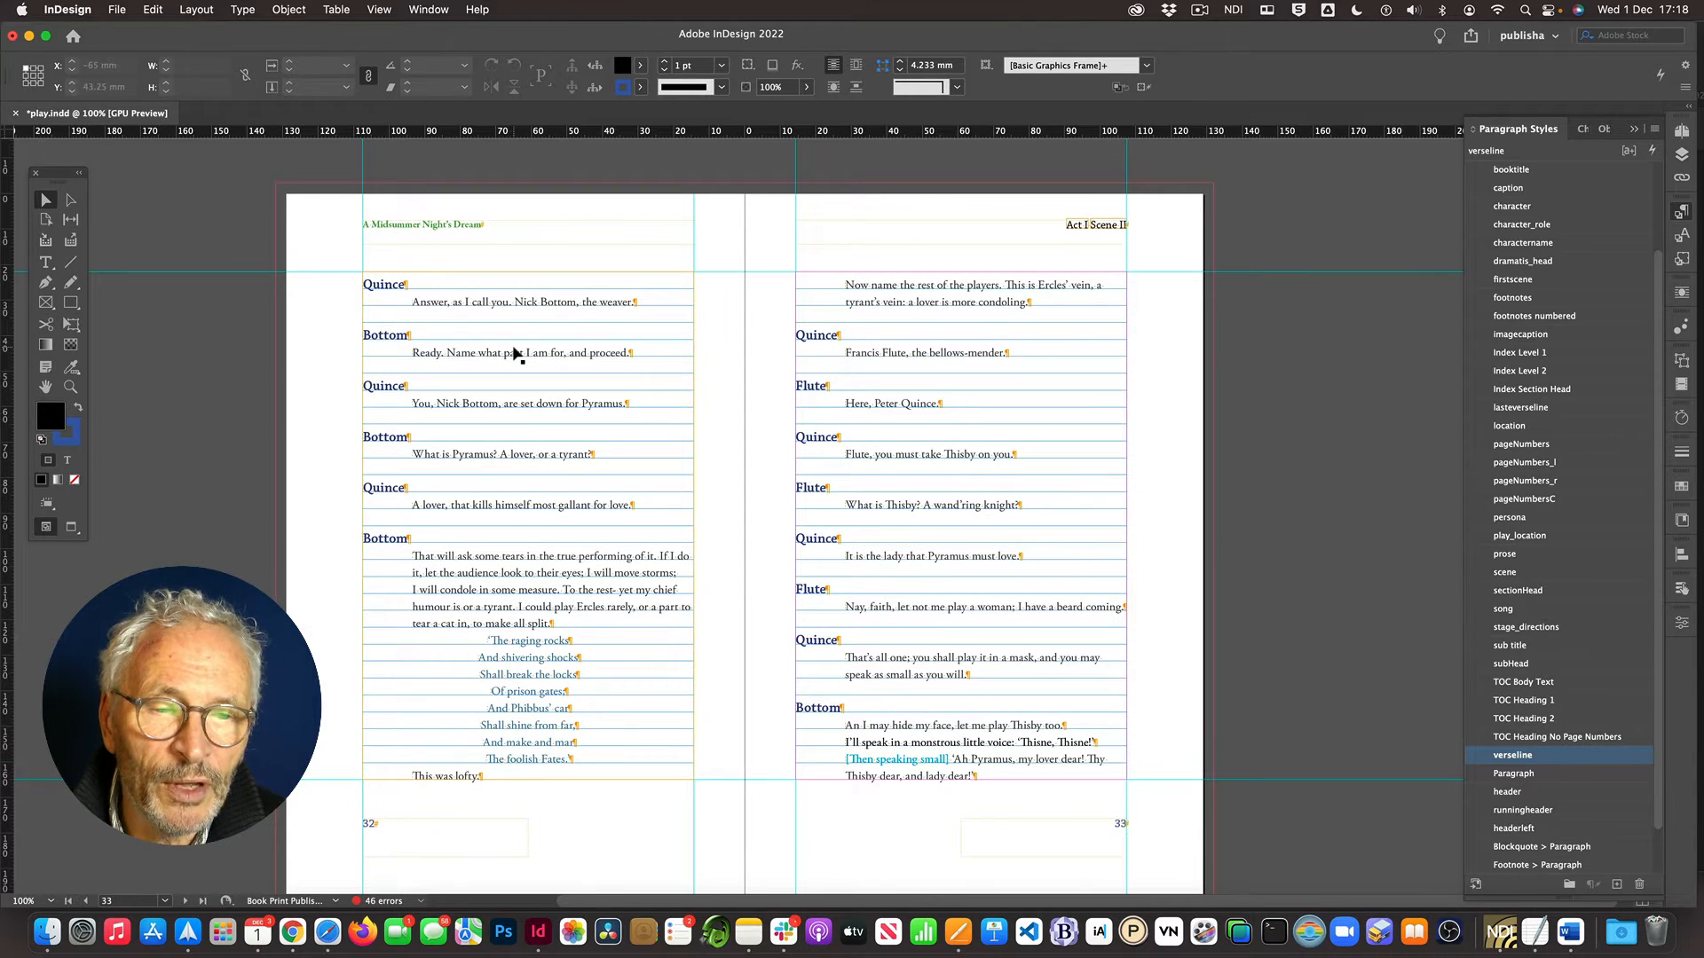
{"action": "scroll", "coordinate": [510, 352], "scroll_direction": "up", "scroll_amount": 20}
{"action": "scroll", "coordinate": [514, 353], "scroll_direction": "up", "scroll_amount": 20}
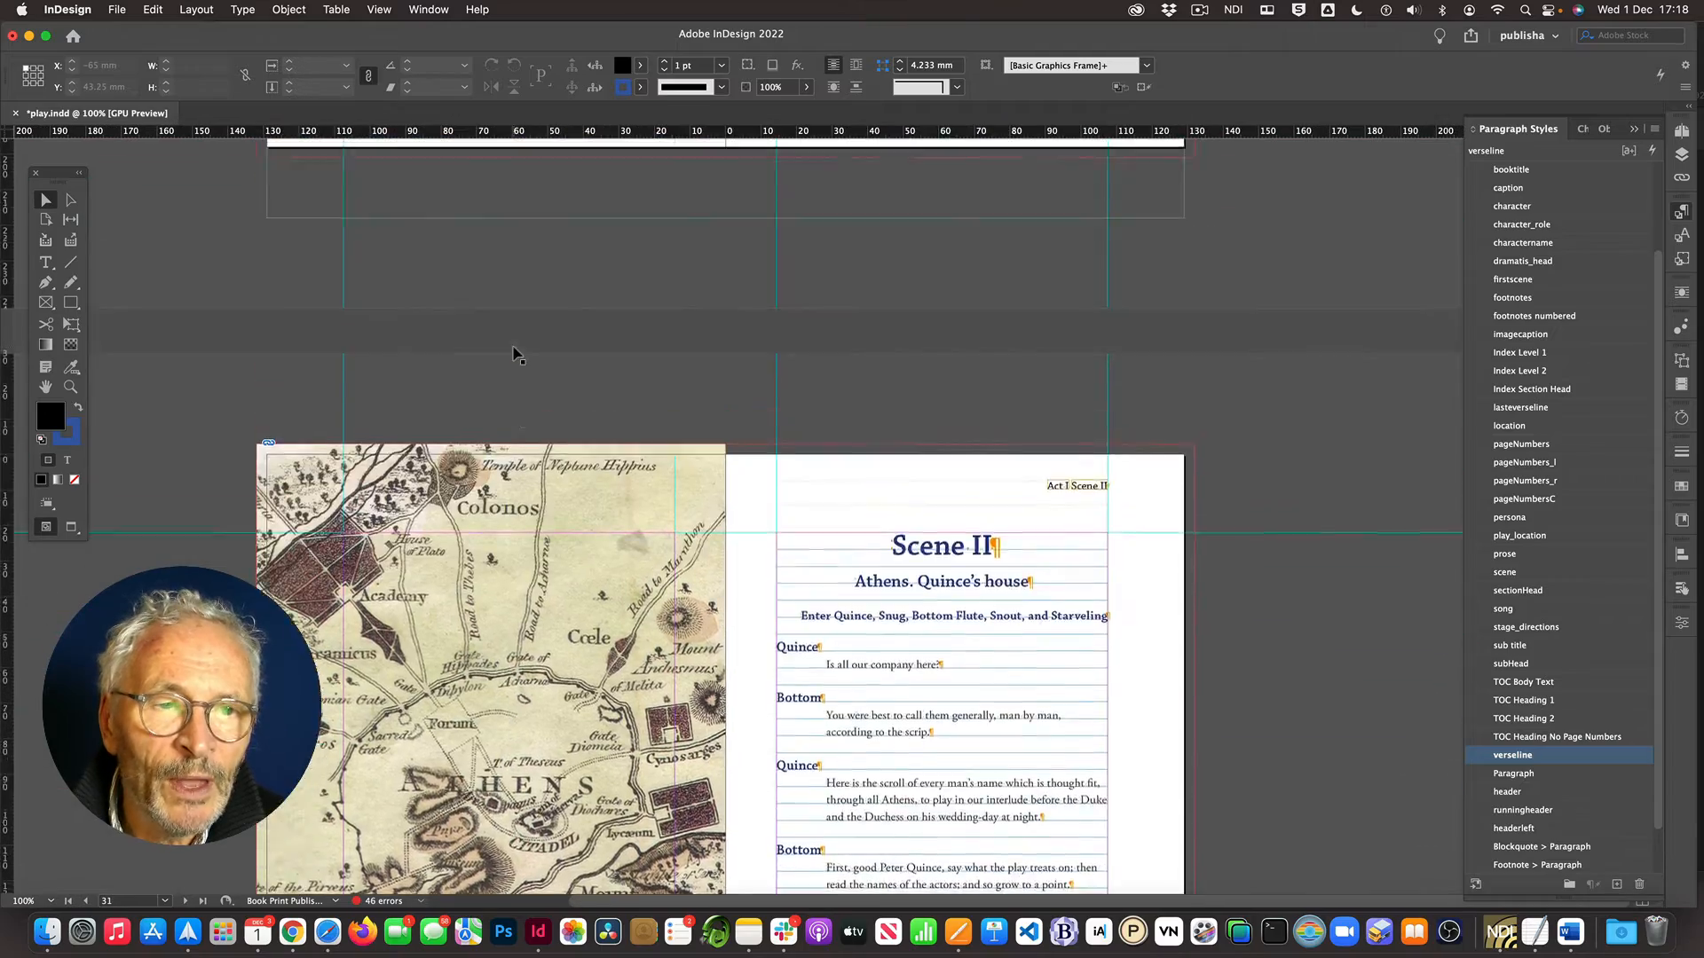
{"action": "scroll", "coordinate": [514, 352], "scroll_direction": "up", "scroll_amount": 15}
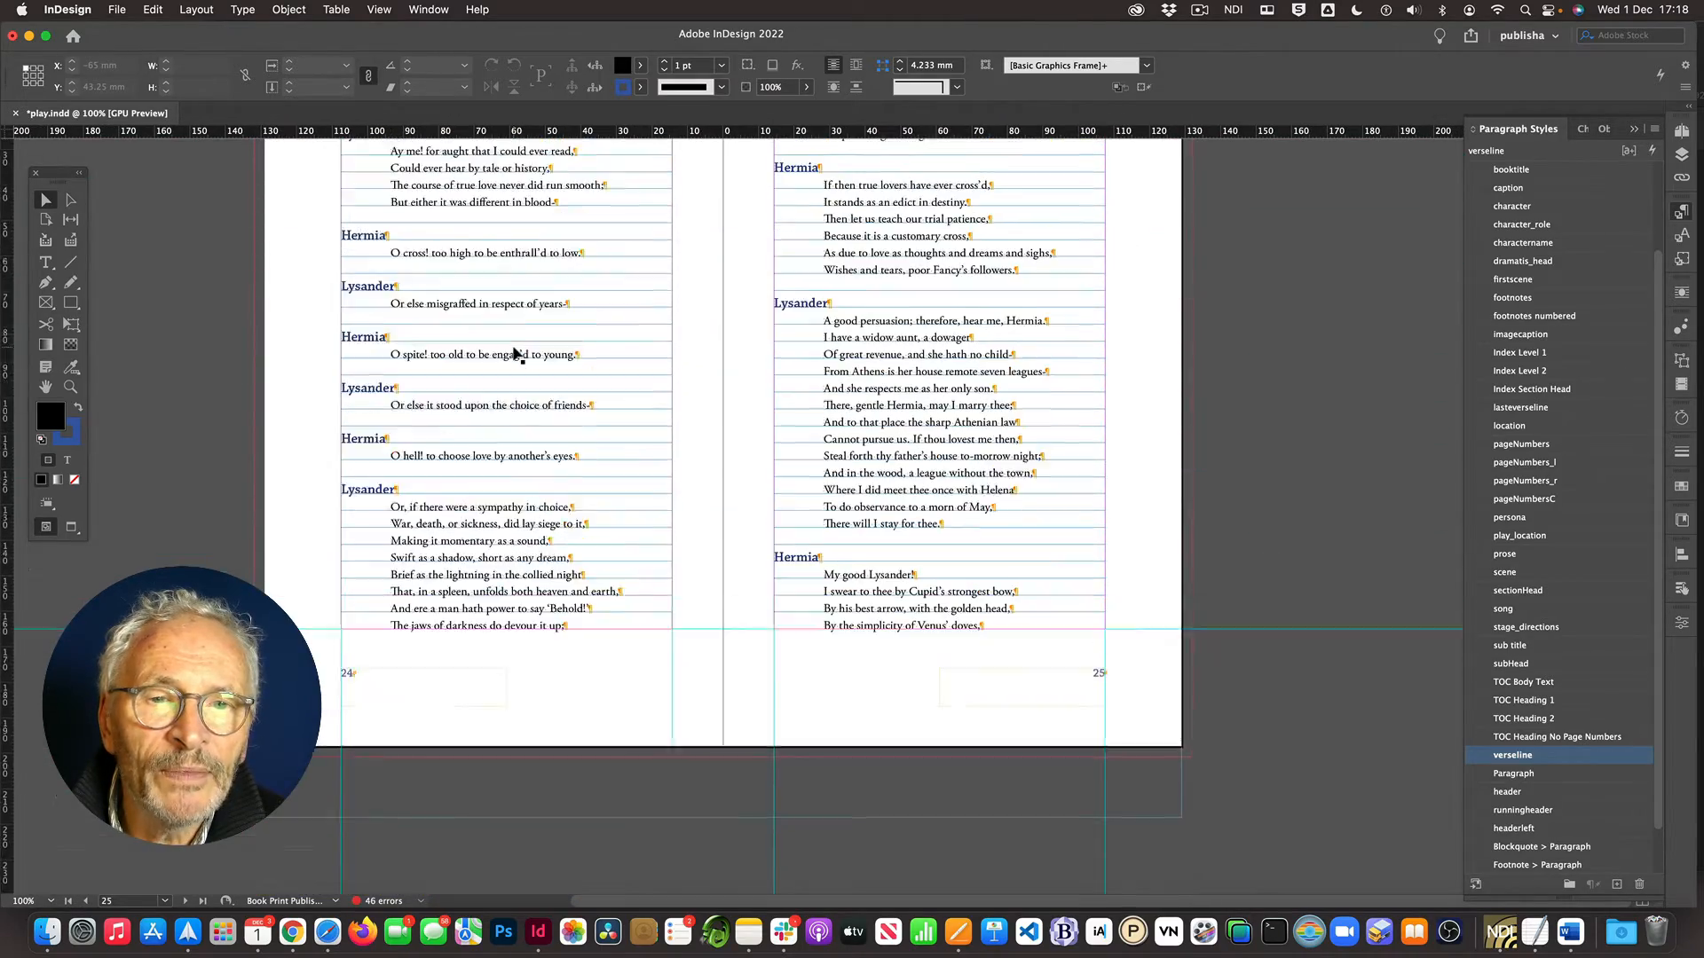
{"action": "scroll", "coordinate": [514, 353], "scroll_direction": "up", "scroll_amount": 20}
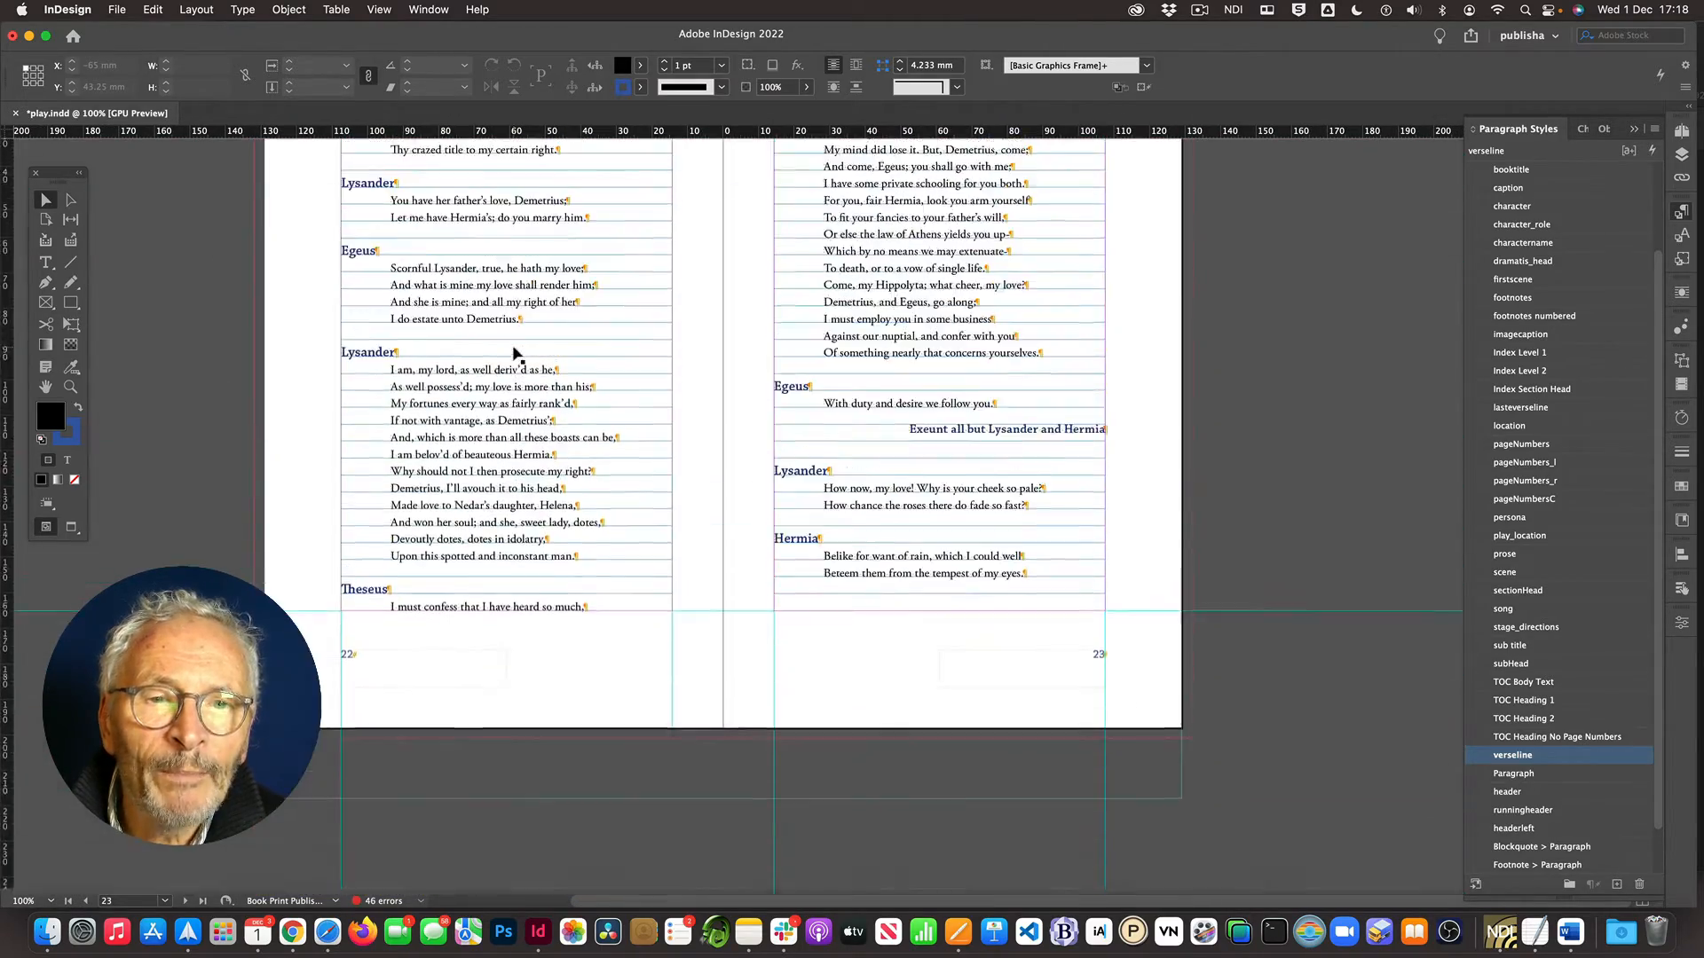
{"action": "scroll", "coordinate": [513, 353], "scroll_direction": "down", "scroll_amount": 3}
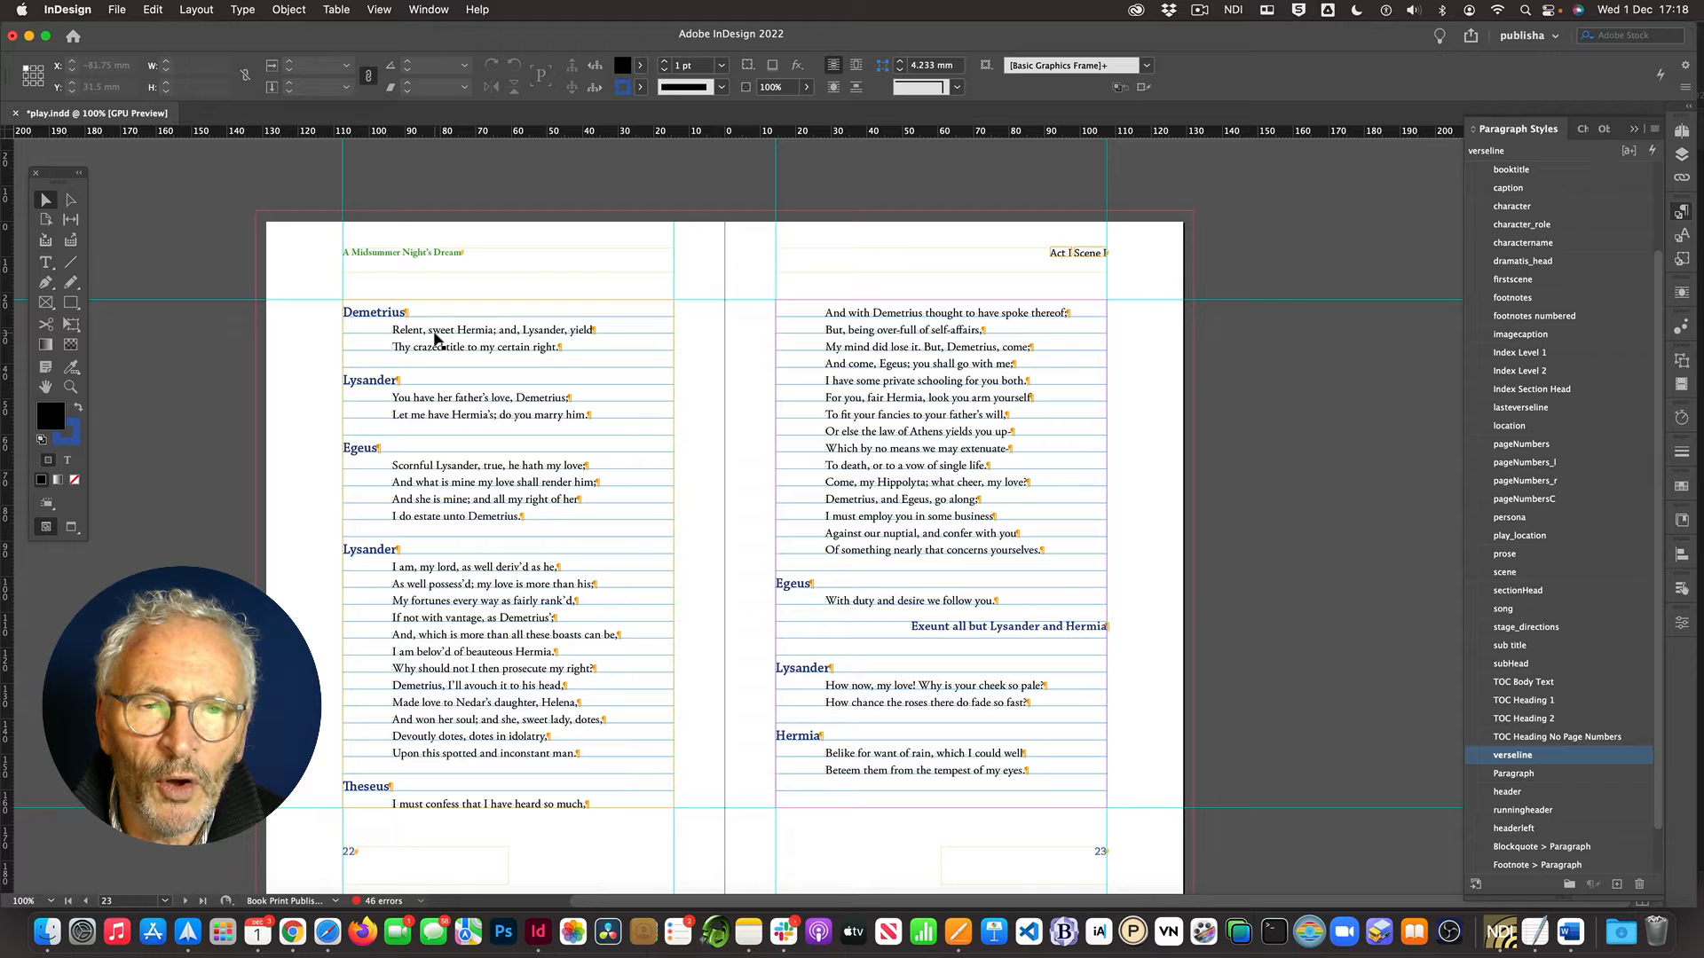
{"action": "scroll", "coordinate": [502, 332], "scroll_direction": "down", "scroll_amount": 1}
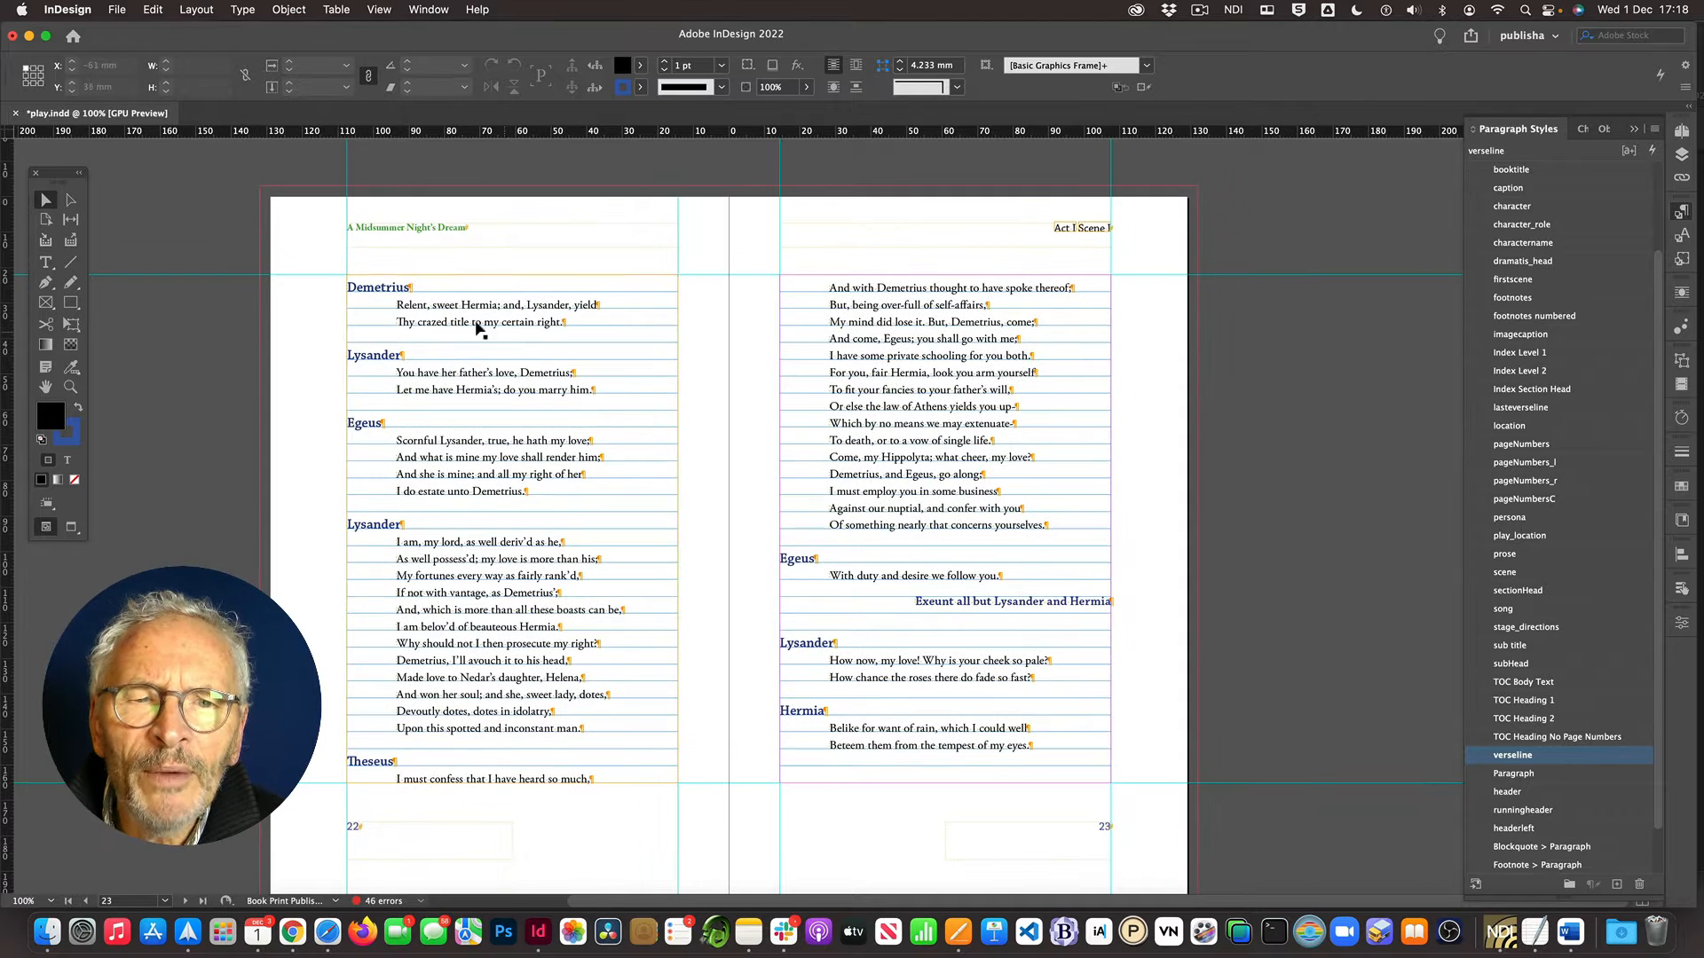
{"action": "scroll", "coordinate": [488, 320], "scroll_direction": "down", "scroll_amount": 1}
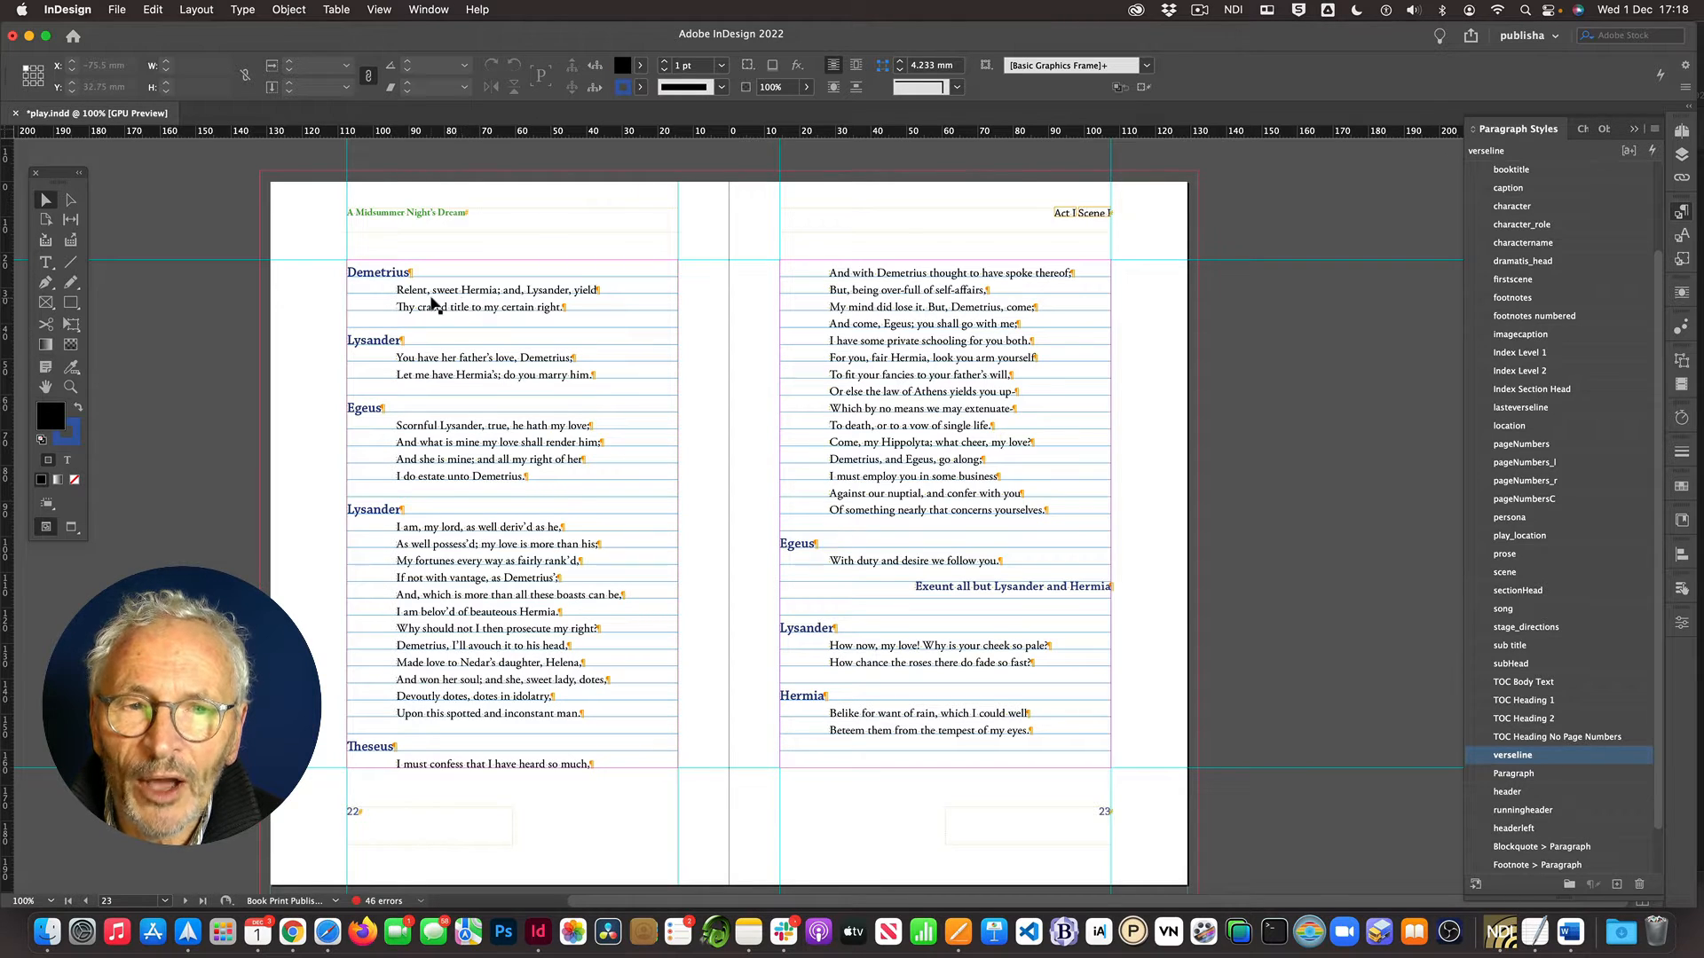
Step: Set the font size of the paragraph style used for the speaker names, character, to 10 pt
{"action": "double_click", "coordinate": [376, 278]}
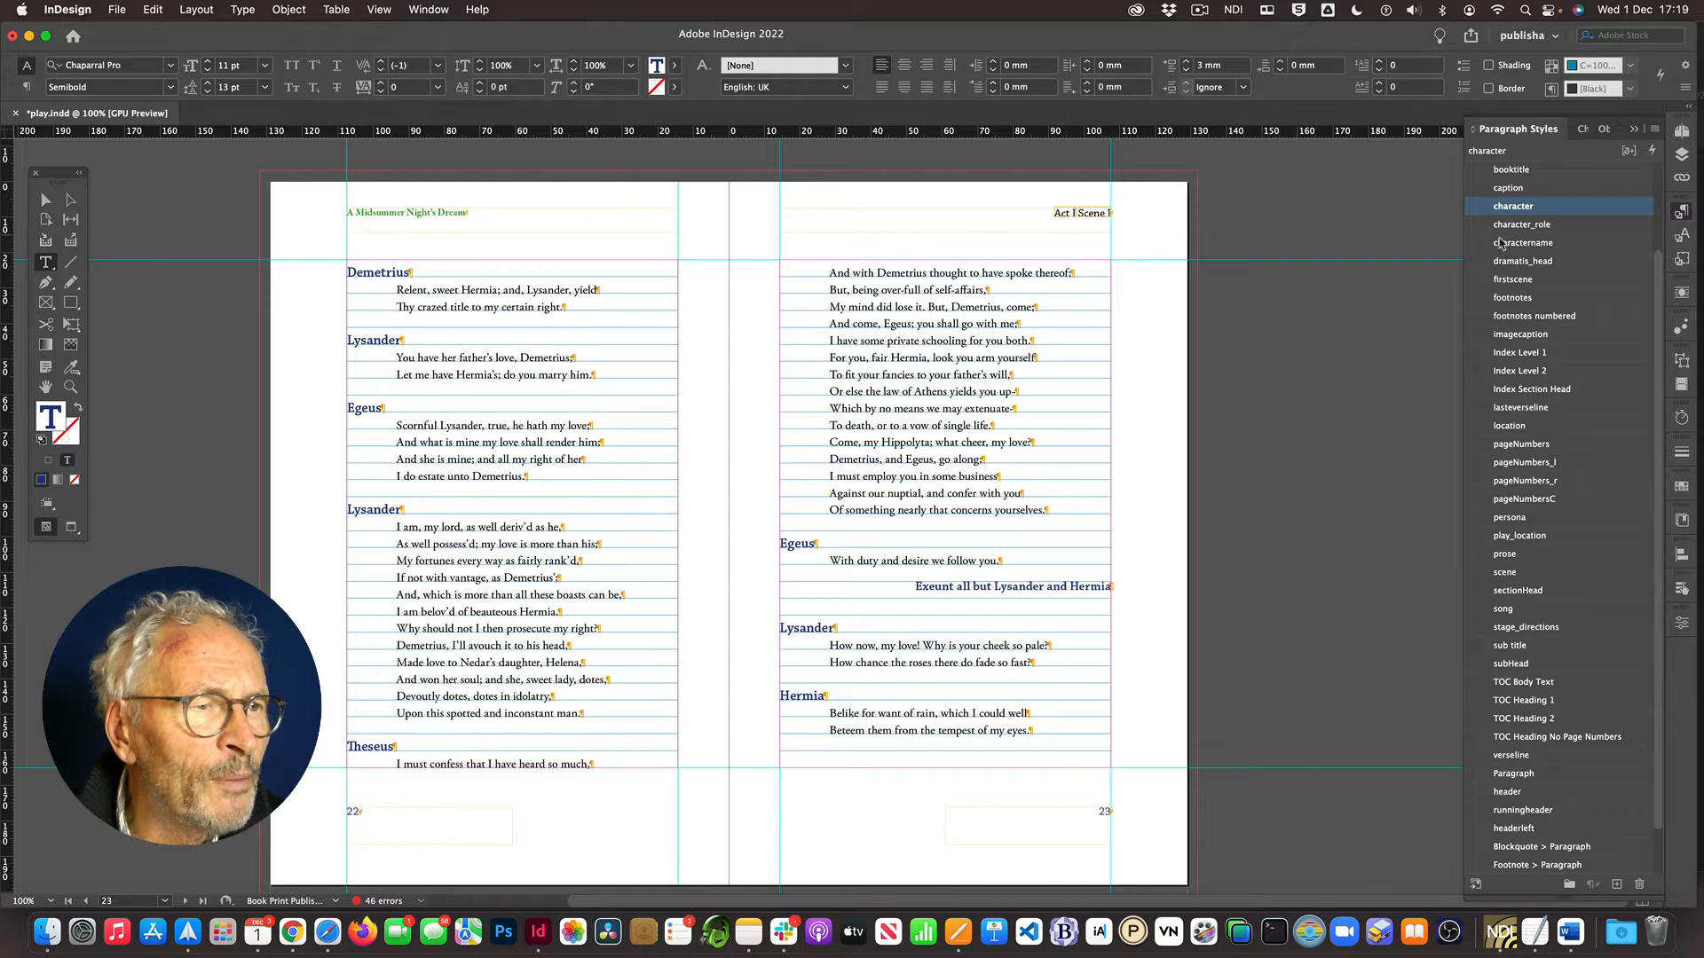
{"action": "double_click", "coordinate": [1481, 210]}
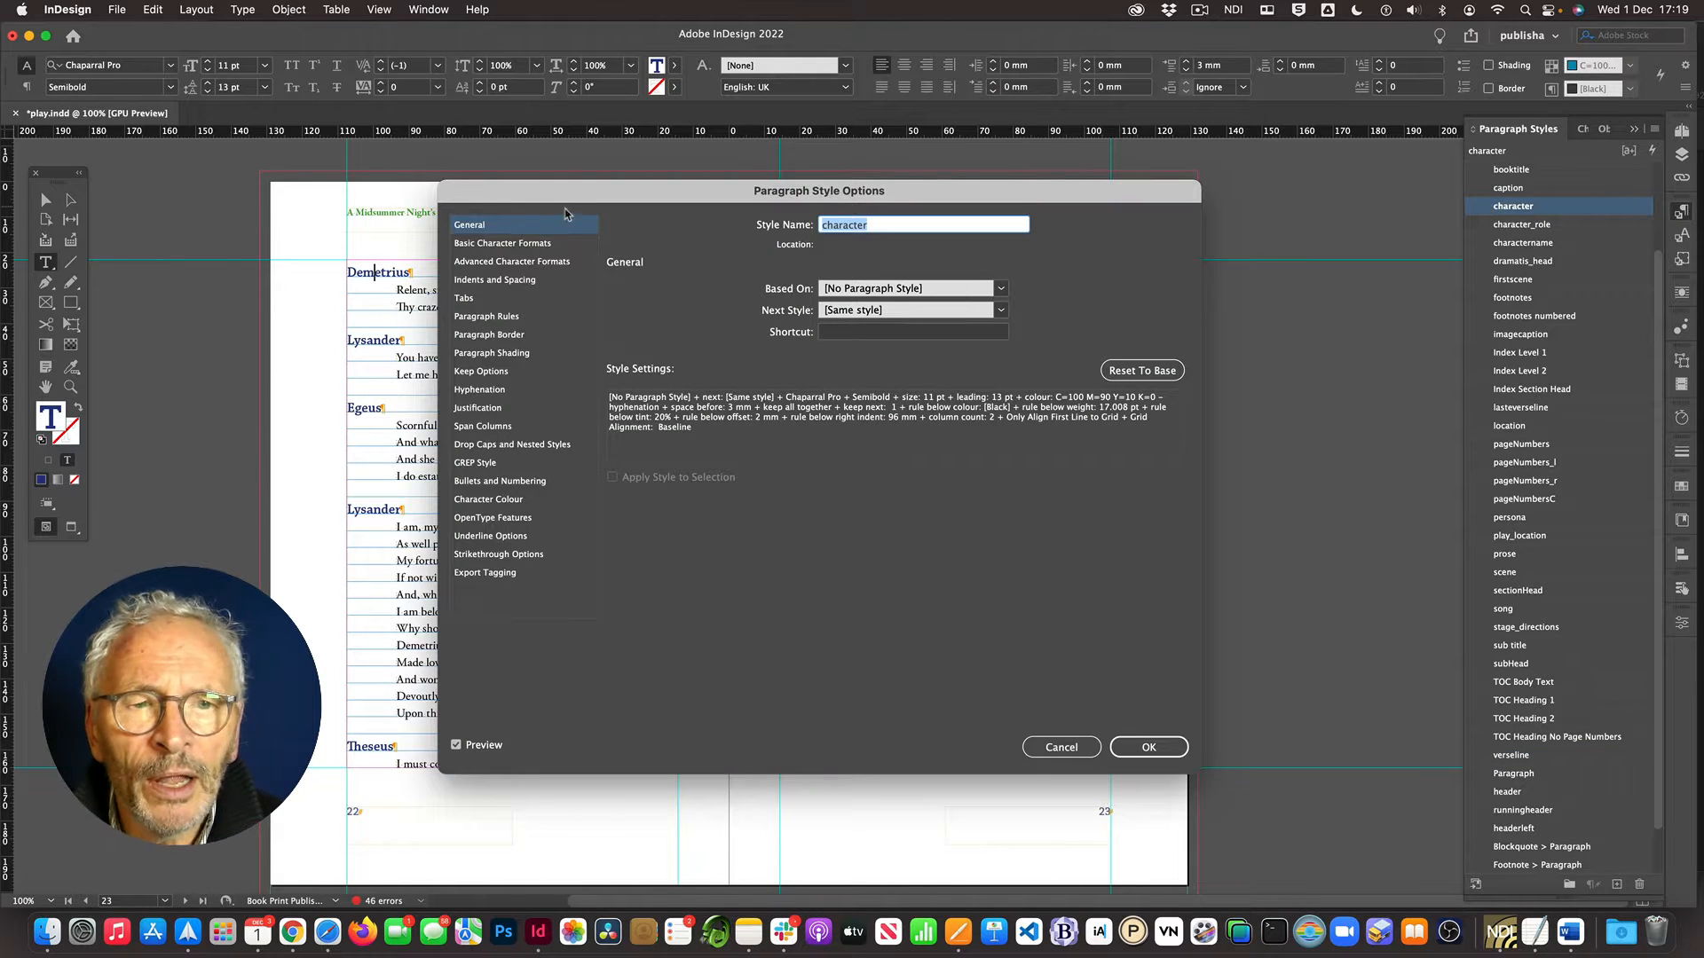
{"action": "left_click_drag", "start_coordinate": [567, 191], "coordinate": [737, 182]}
{"action": "left_click", "coordinate": [676, 236]}
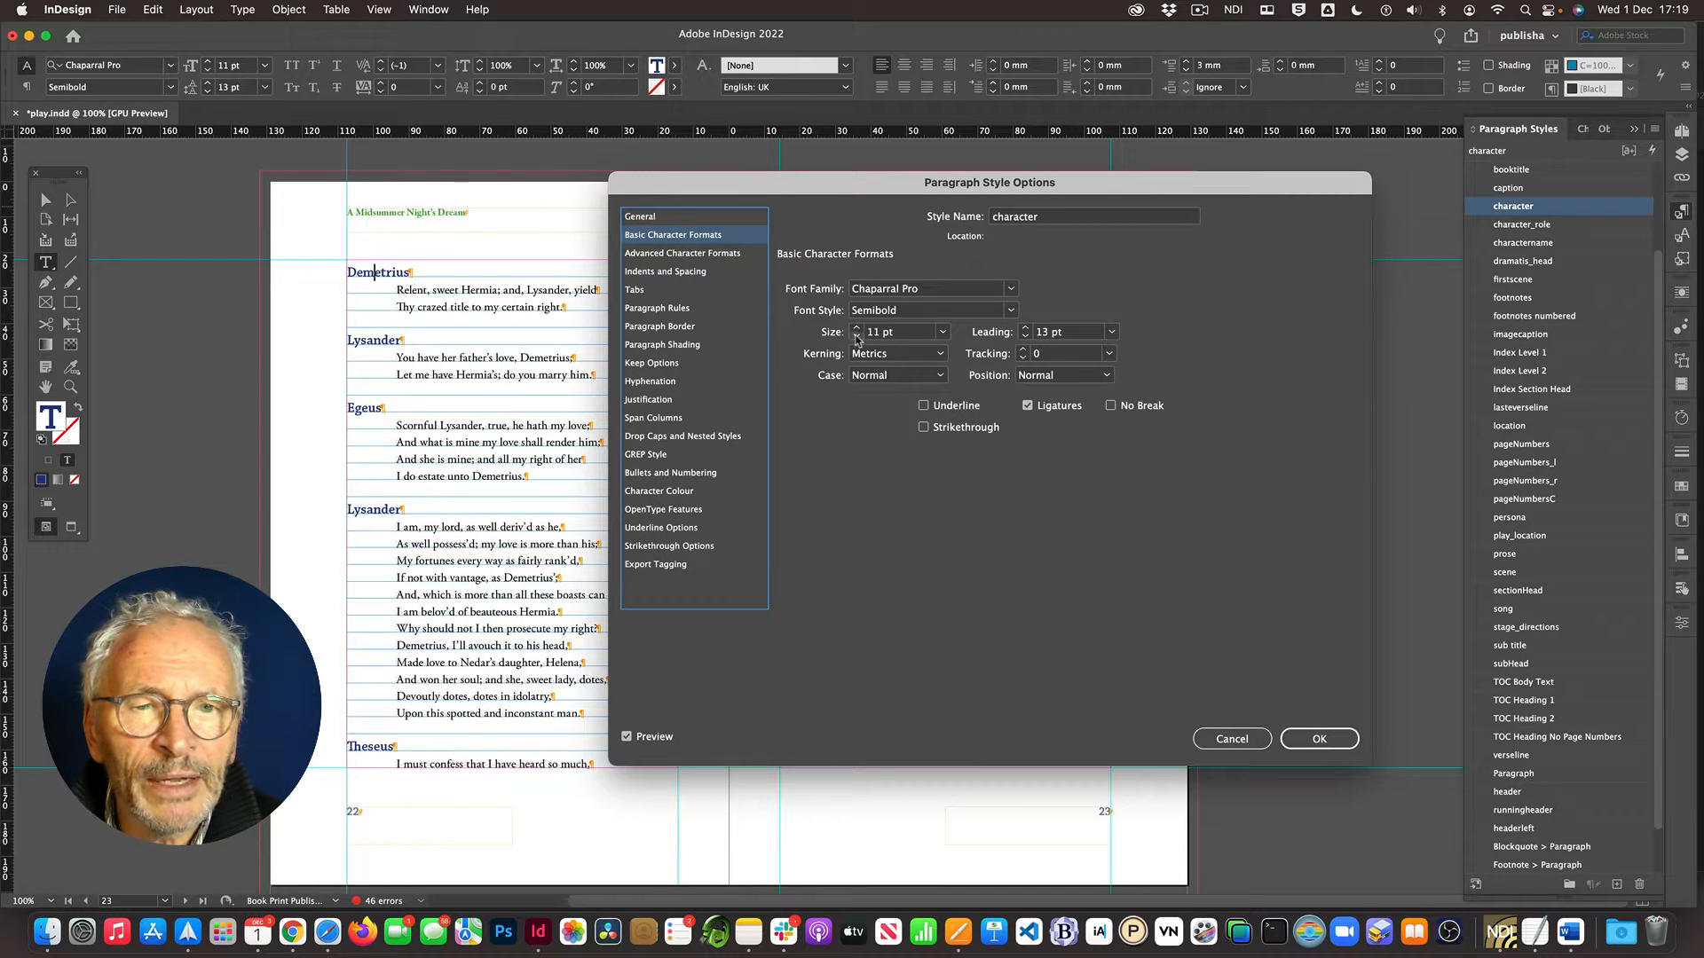
{"action": "left_click", "coordinate": [856, 336]}
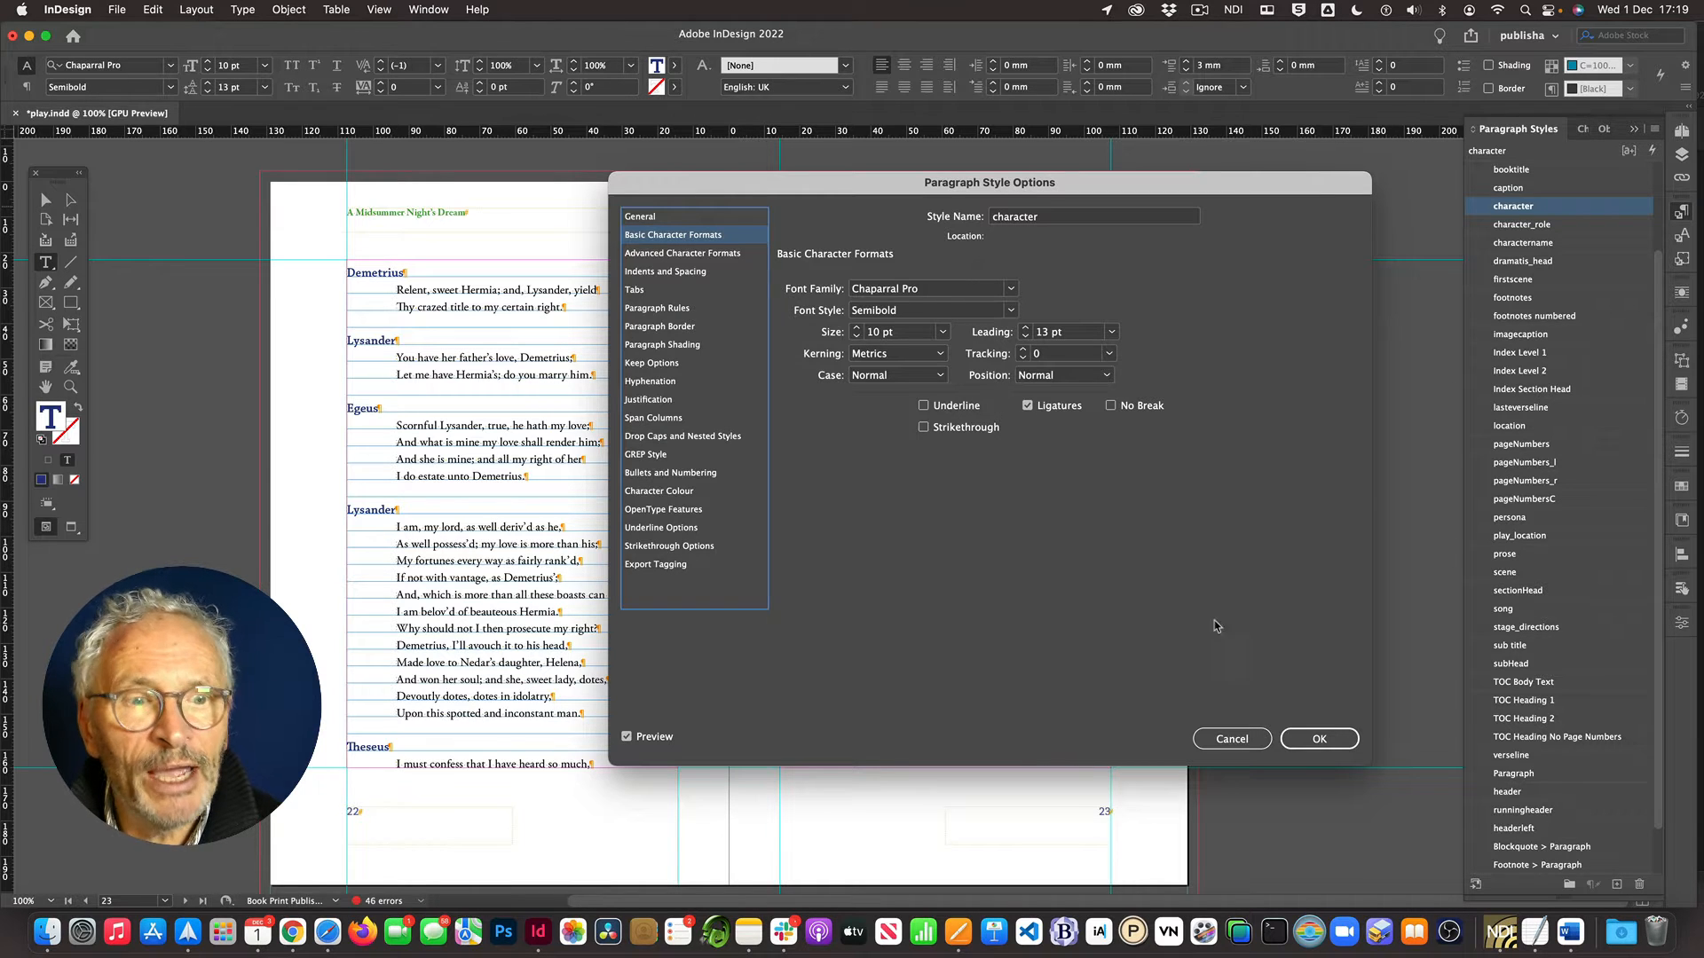
{"action": "left_click", "coordinate": [1303, 737]}
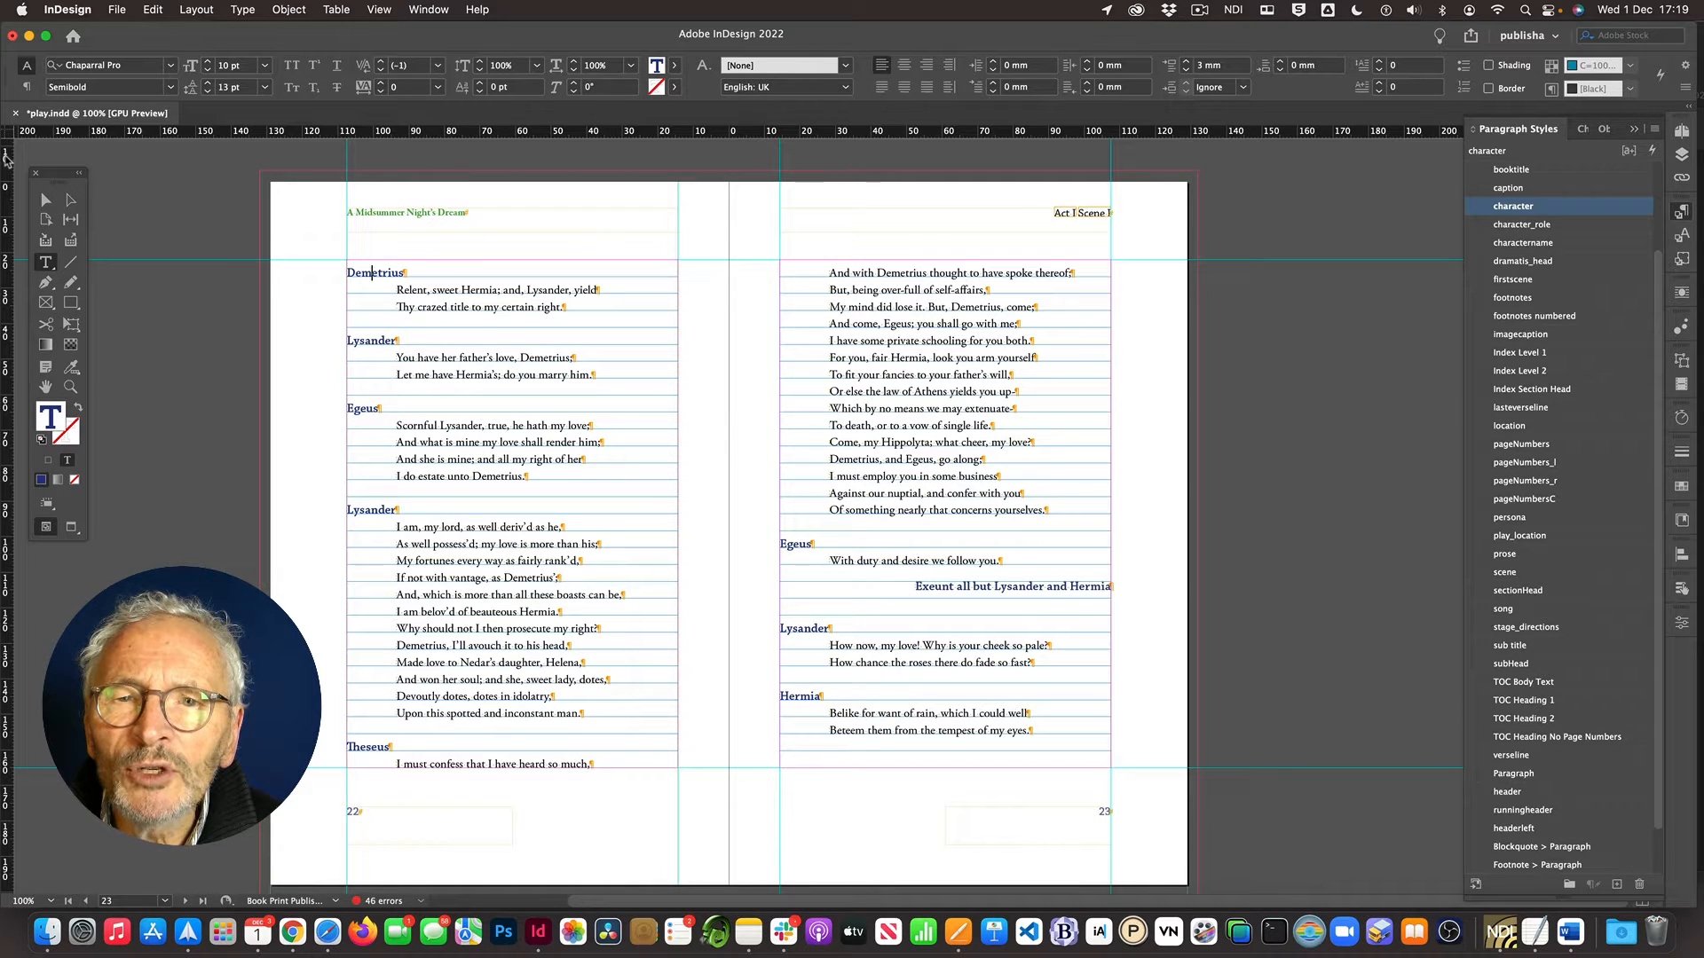
Step: Place a vertical guide slightly right of the verse's starting edge on page 22 and set the verseline style's left indent to 21 mm
{"action": "left_click_drag", "start_coordinate": [7, 158], "coordinate": [390, 166]}
{"action": "left_click_drag", "start_coordinate": [400, 168], "coordinate": [409, 170]}
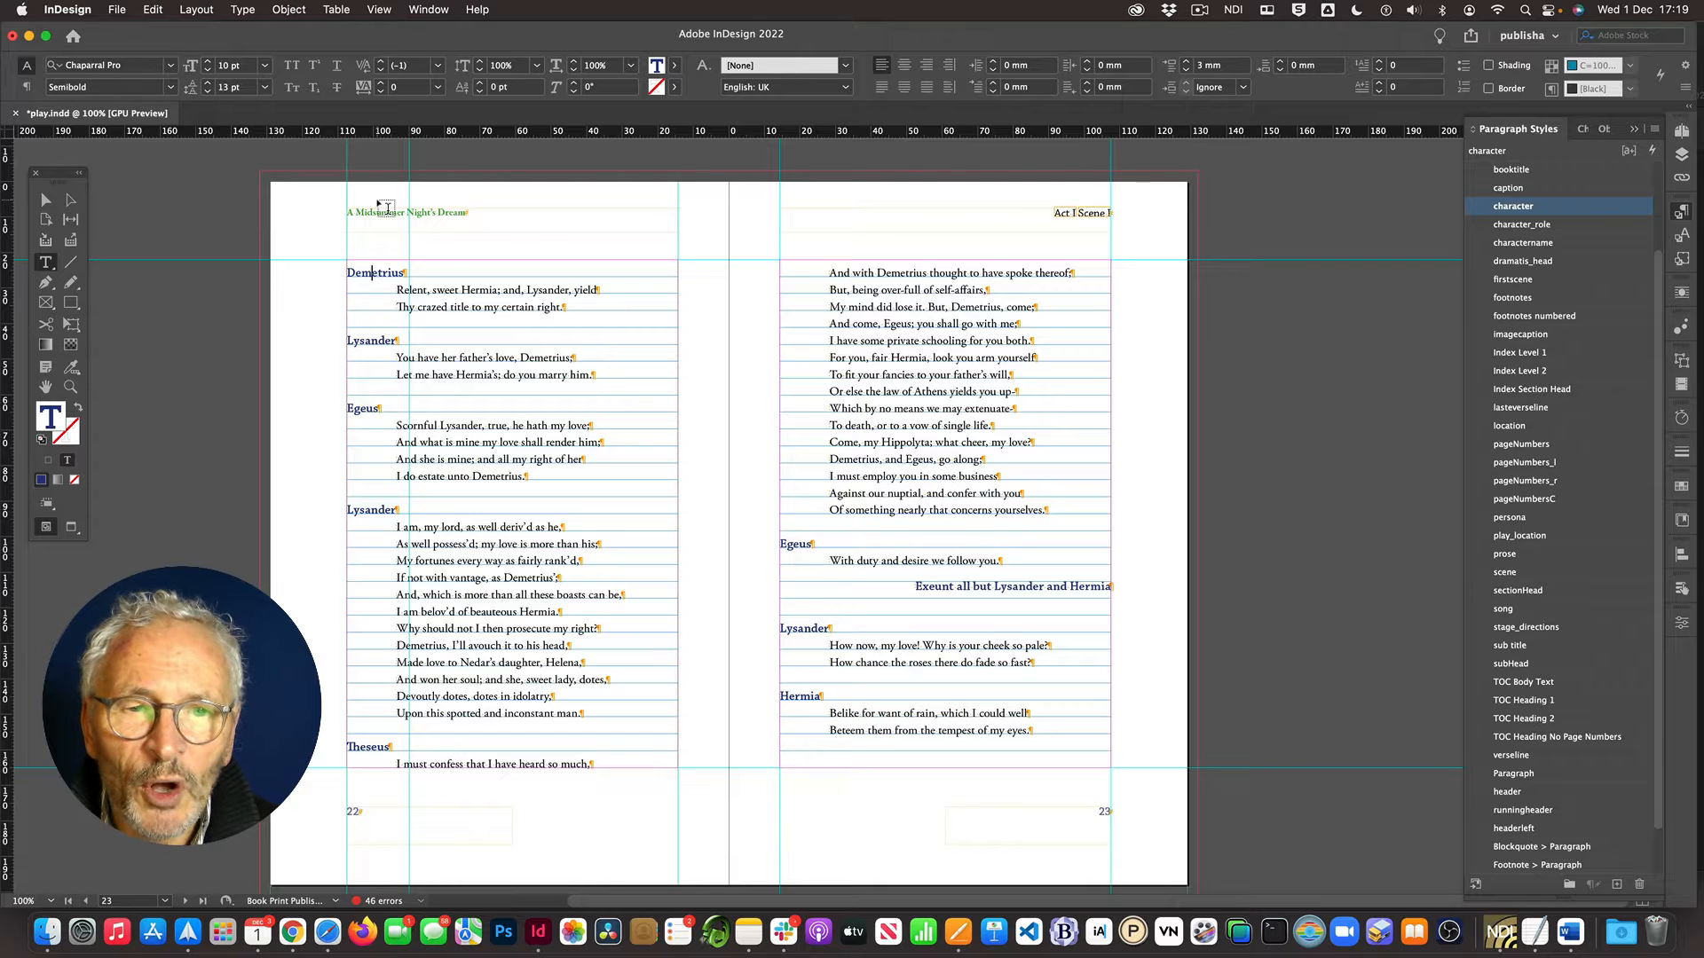
{"action": "left_click", "coordinate": [423, 290]}
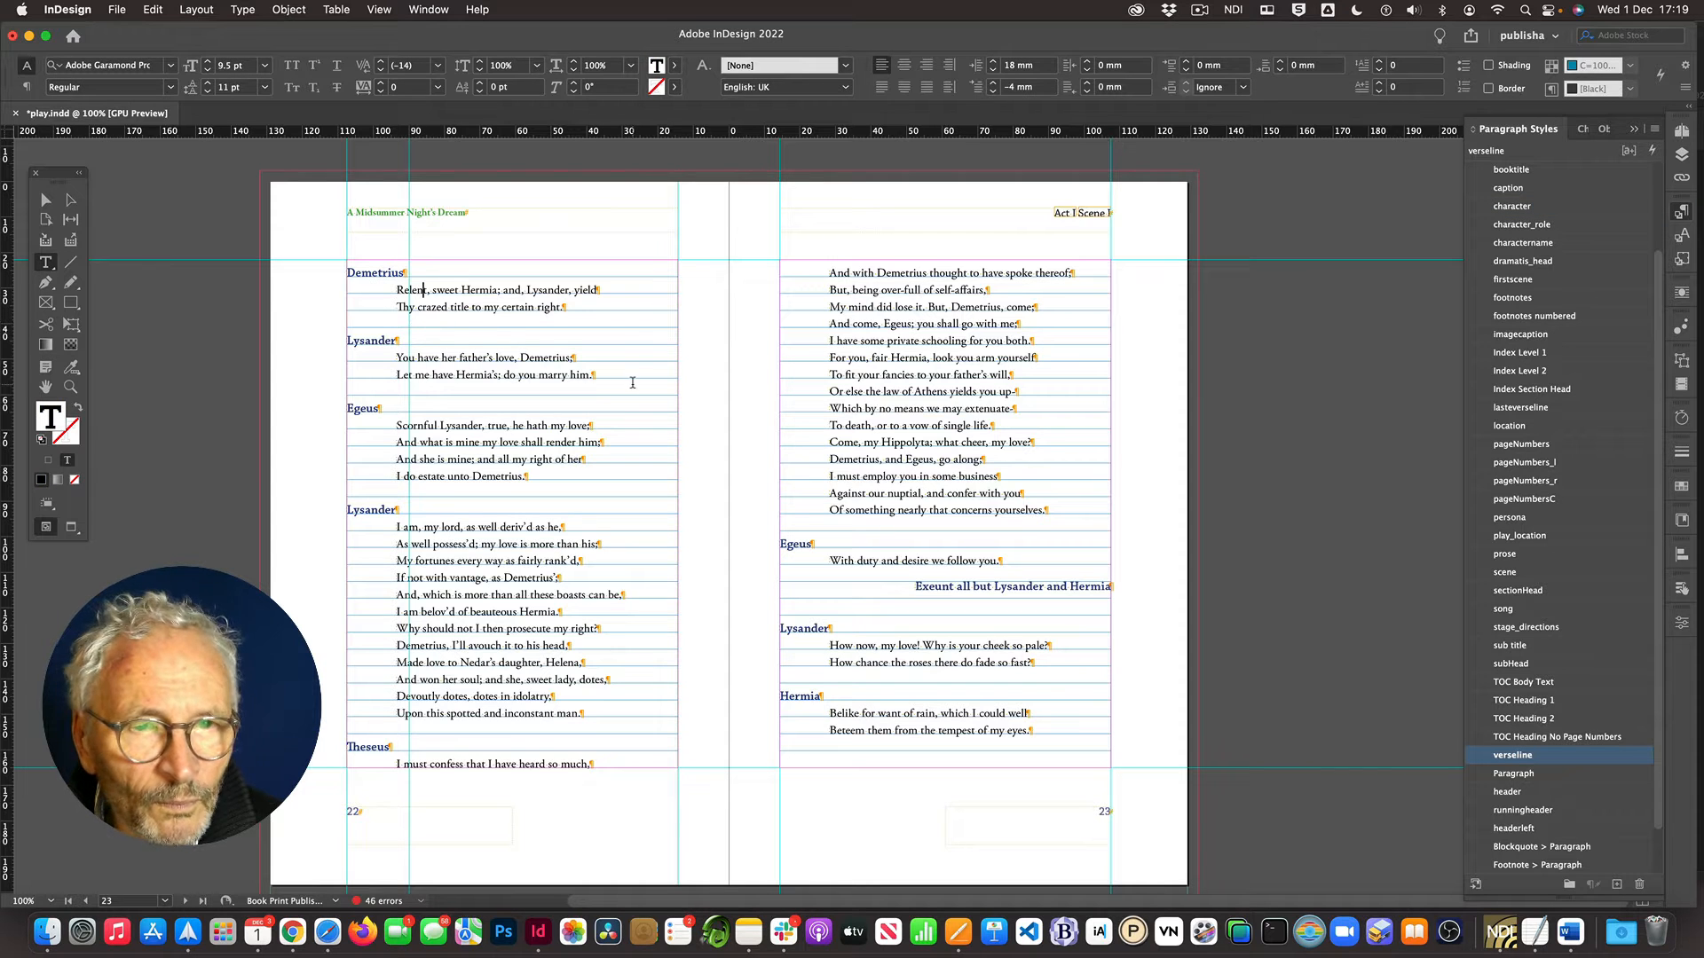
{"action": "double_click", "coordinate": [1476, 761]}
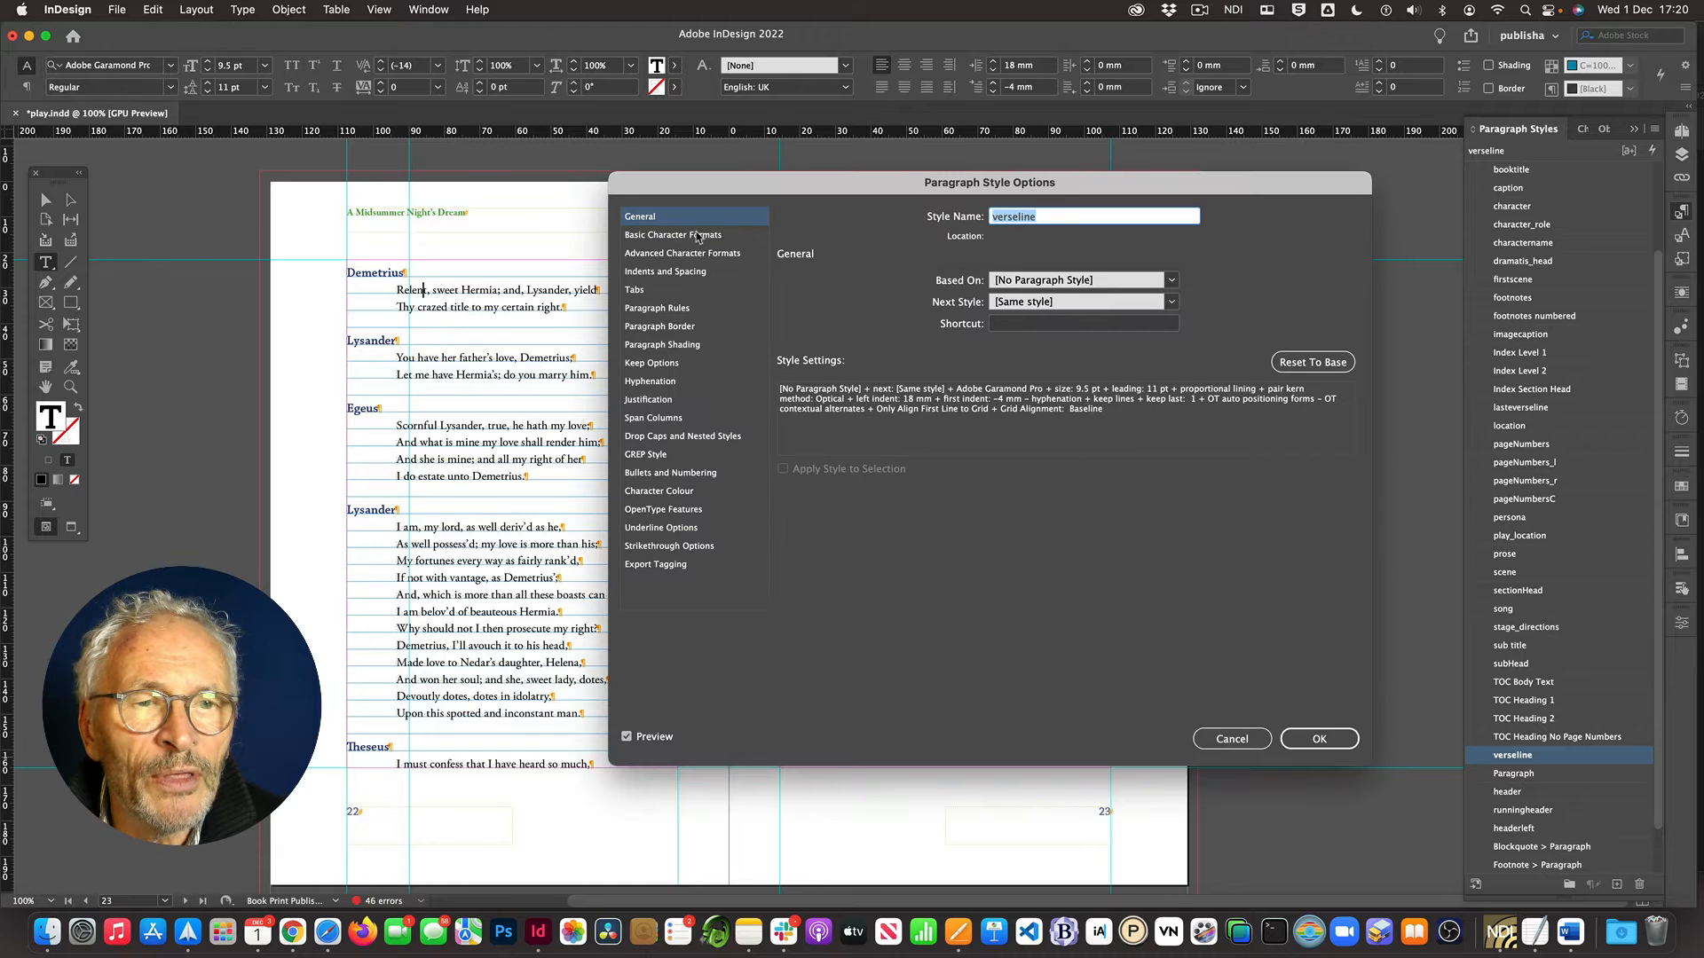
{"action": "left_click", "coordinate": [672, 271]}
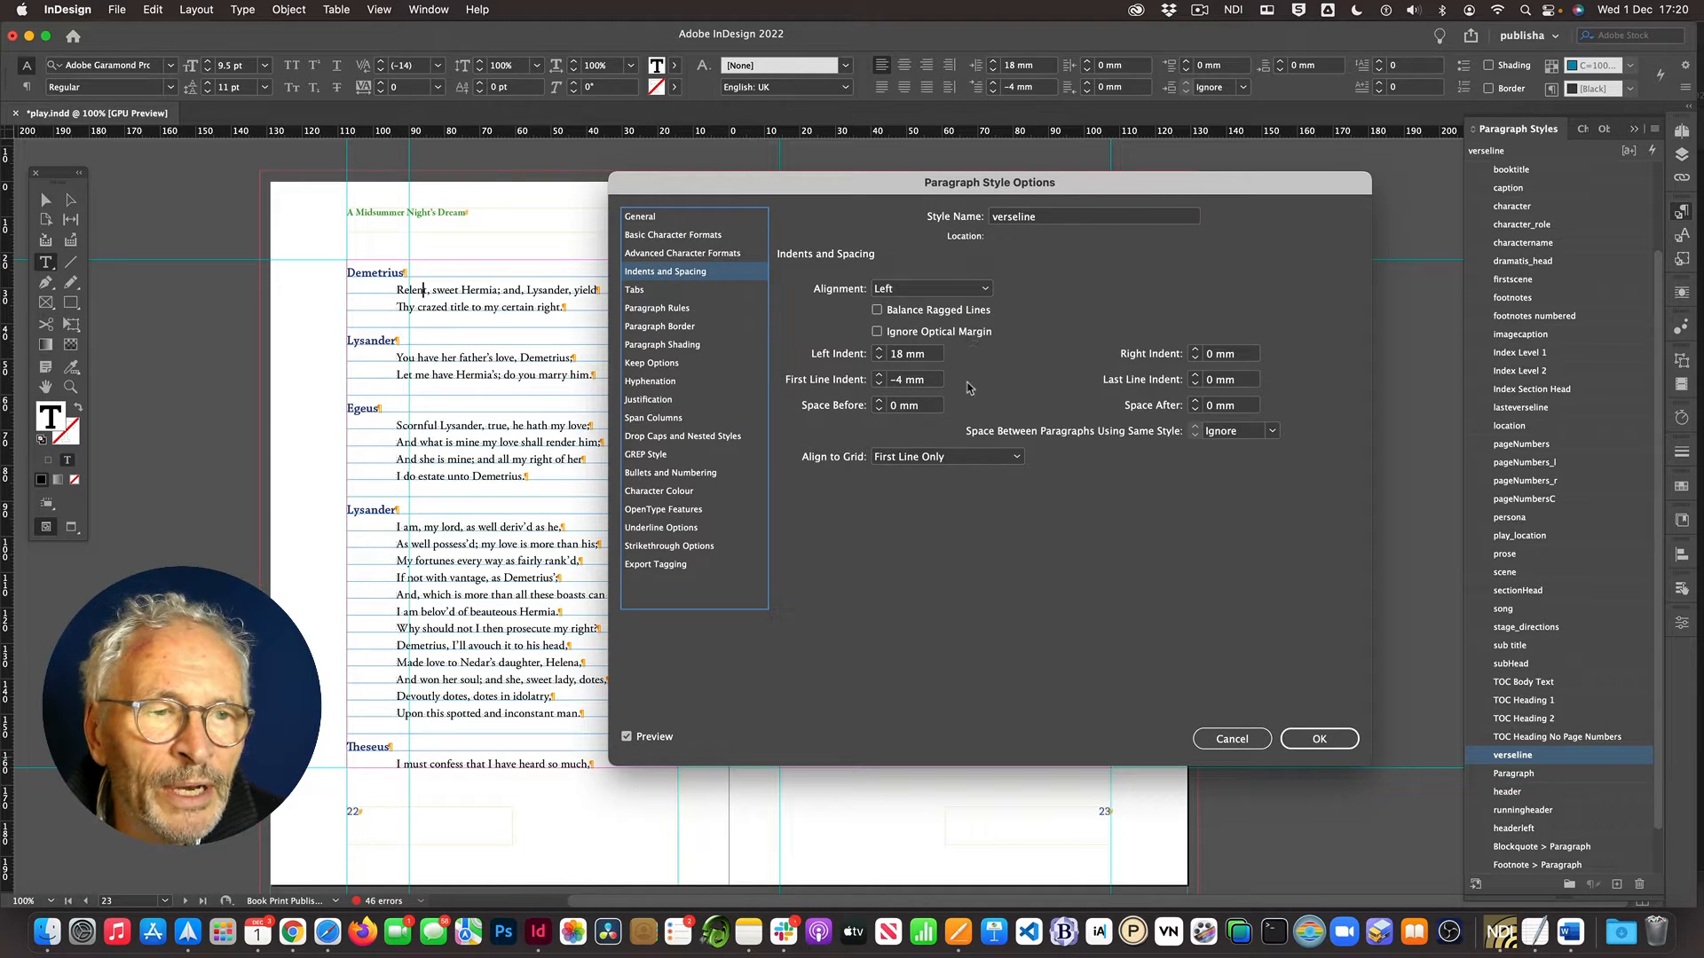
{"action": "left_click", "coordinate": [878, 350]}
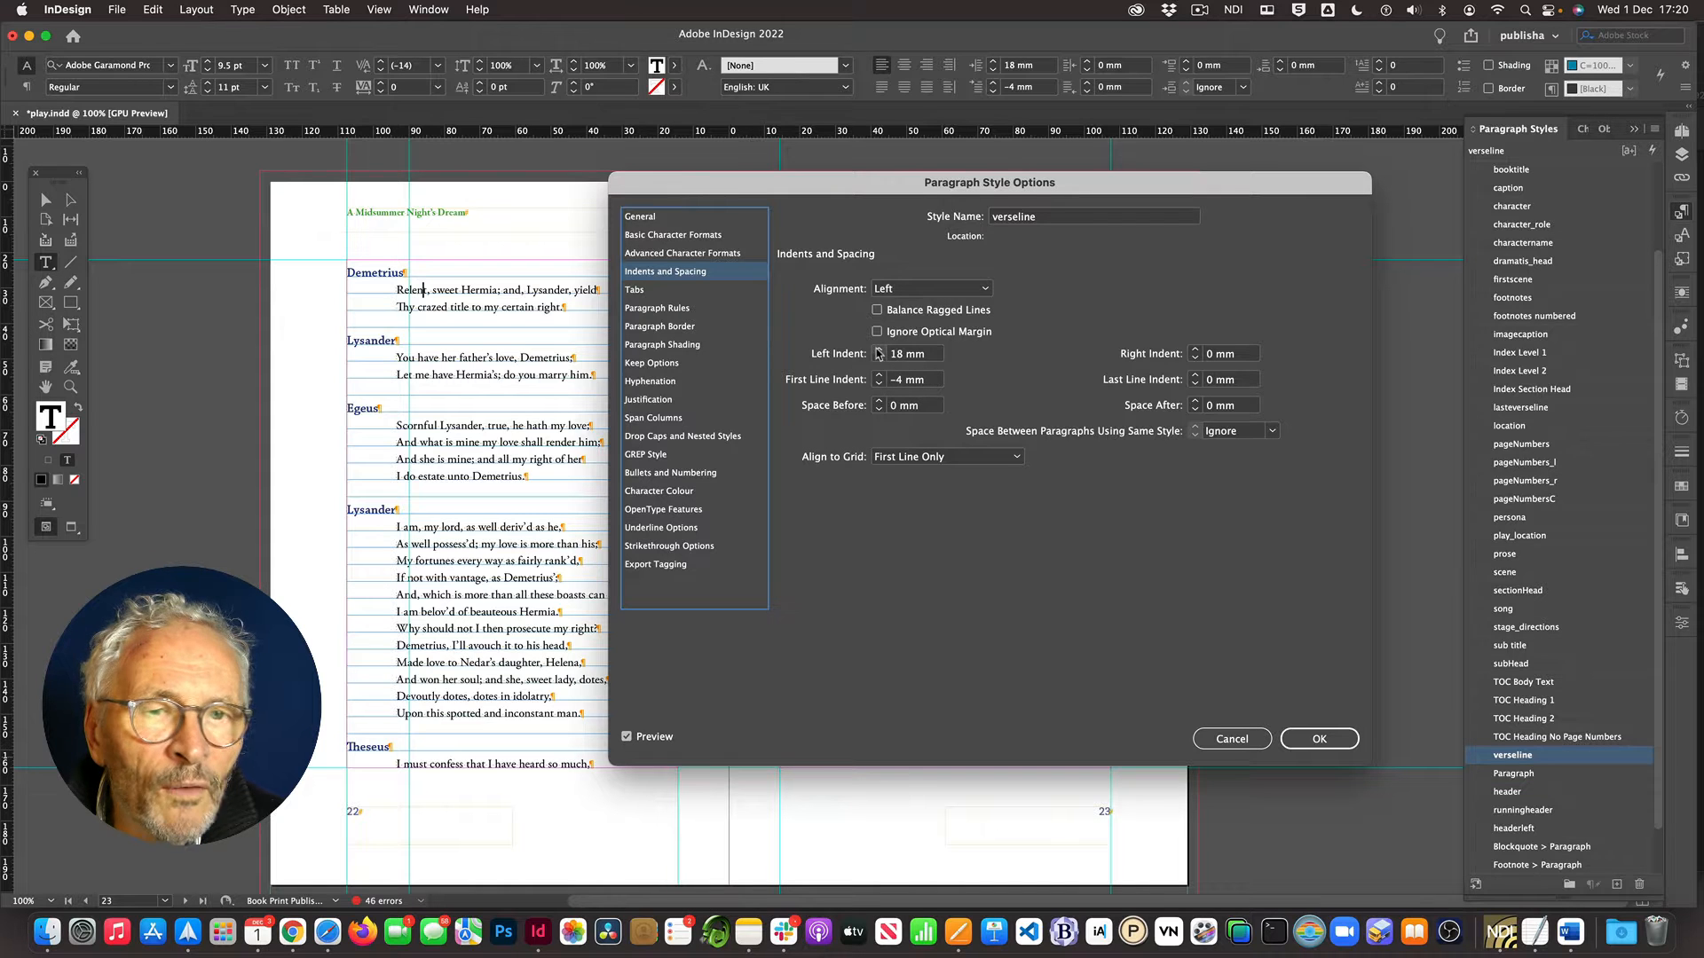
{"action": "left_click", "coordinate": [878, 351]}
{"action": "left_click", "coordinate": [878, 350]}
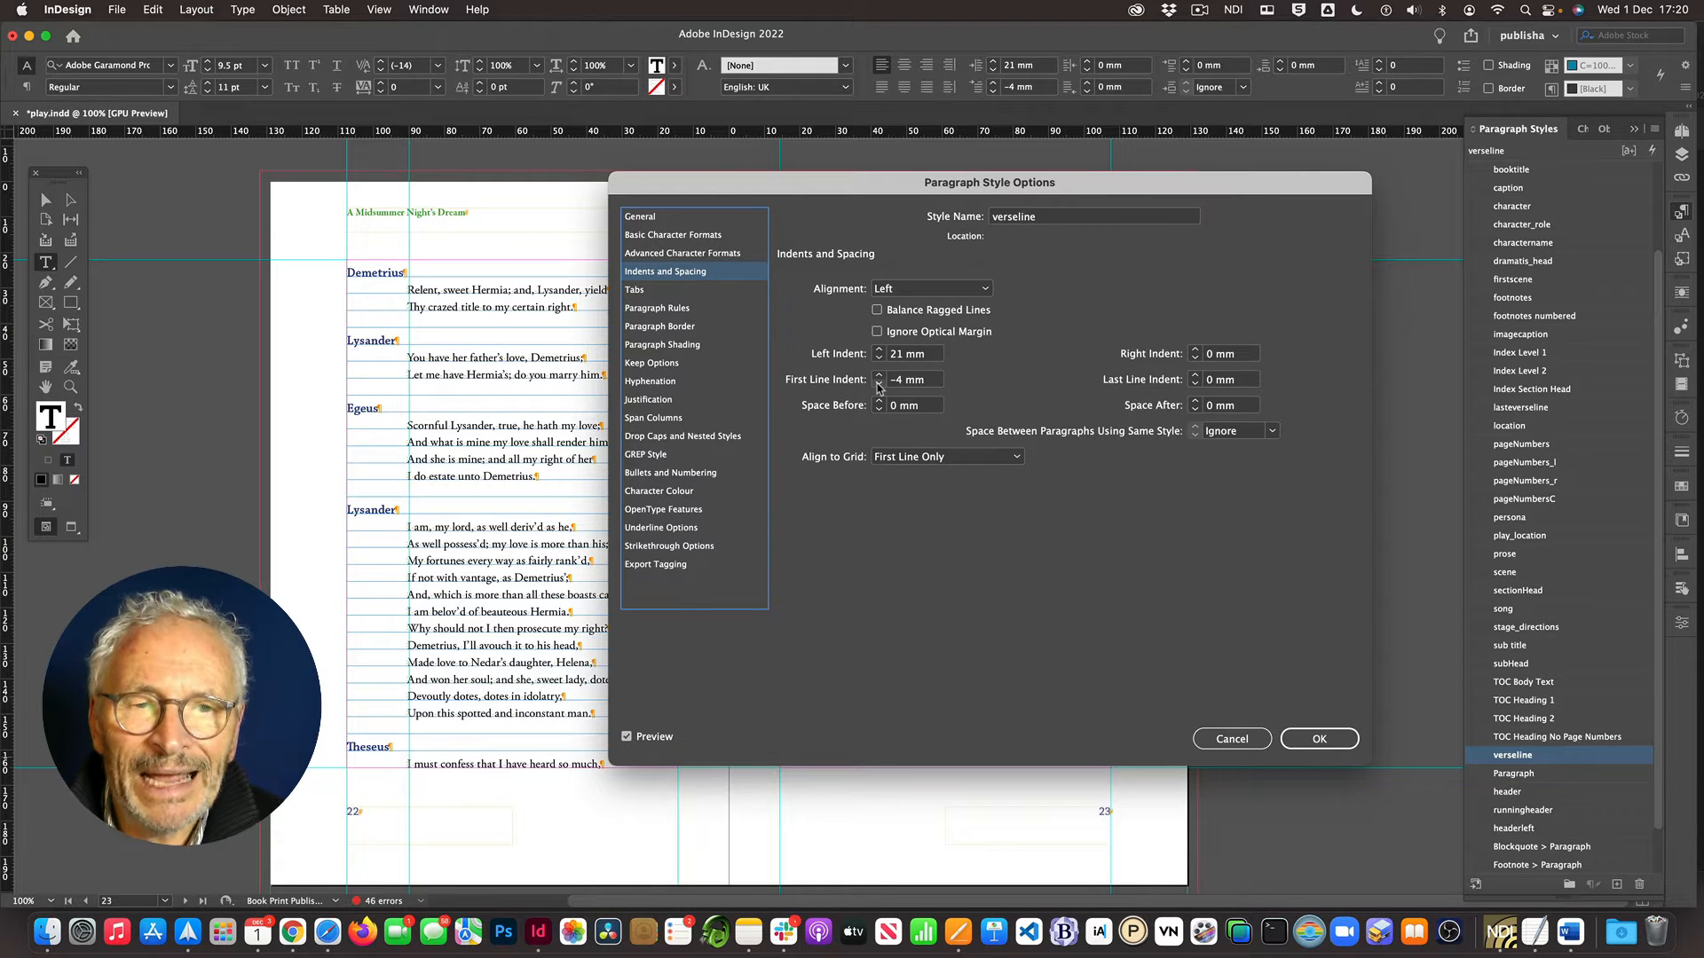
{"action": "left_click", "coordinate": [1320, 739]}
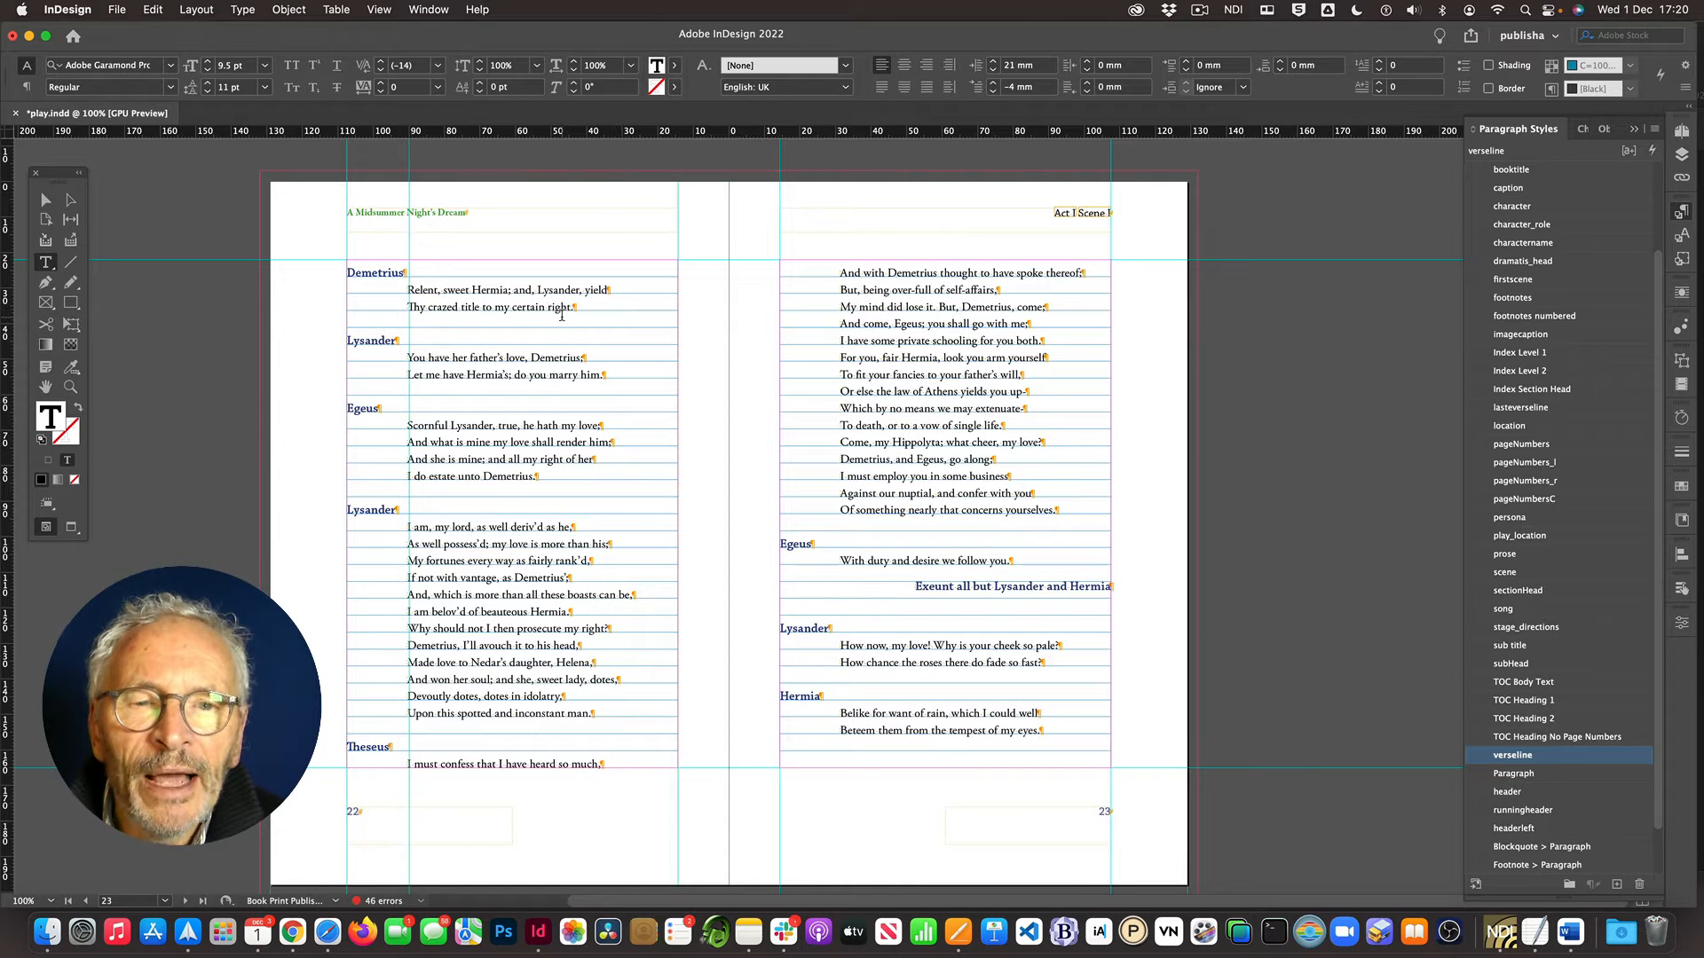
Step: Duplicate the verseline paragraph style under the name verseline_aftercharacter
{"action": "left_click", "coordinate": [438, 291]}
{"action": "key", "text": "BackSpace"}
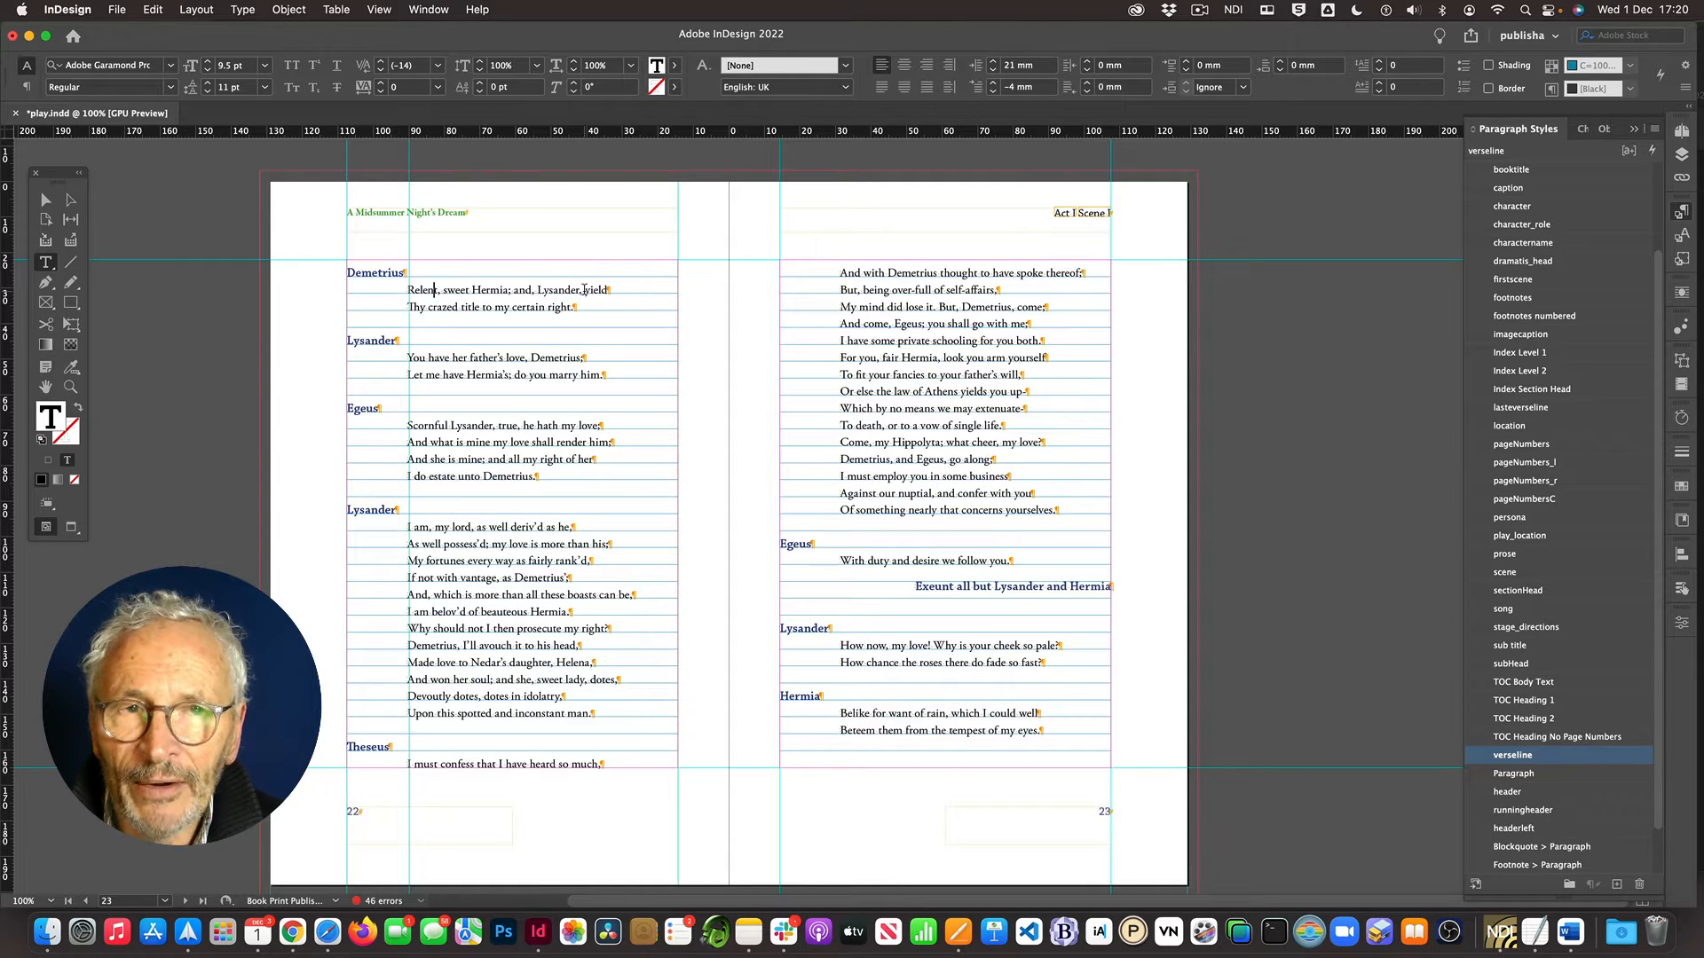
{"action": "right_click", "coordinate": [1478, 758]}
{"action": "left_click", "coordinate": [1487, 789]}
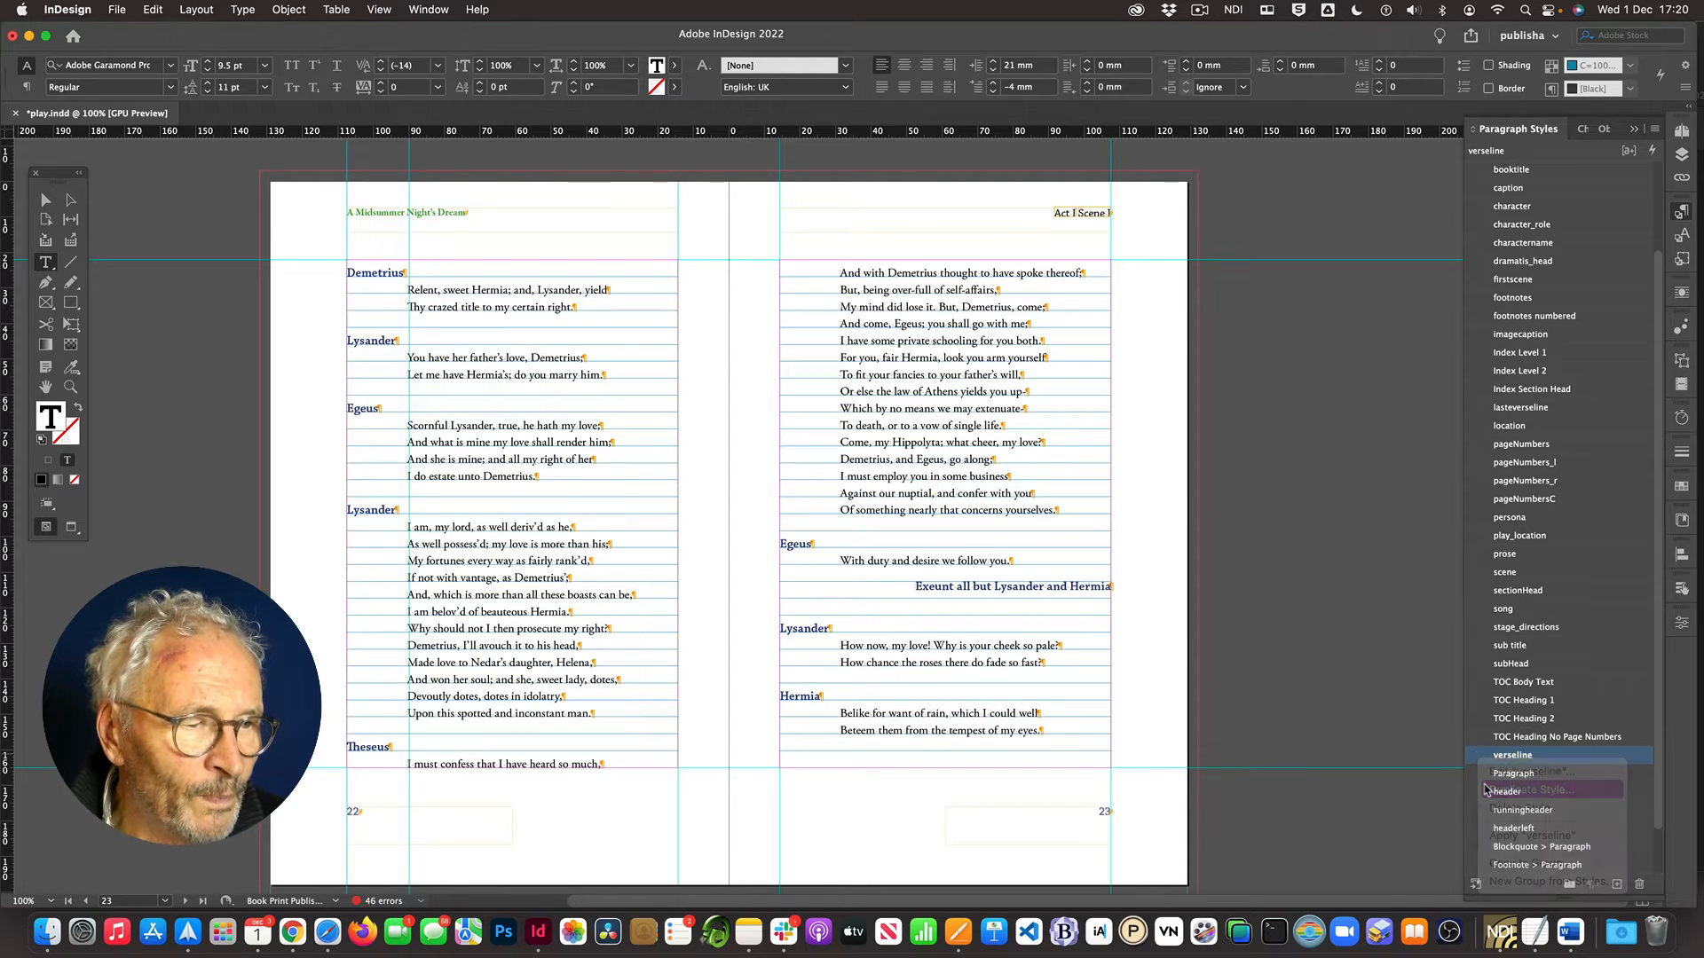
{"action": "left_click_drag", "start_coordinate": [1067, 218], "coordinate": [1035, 218]}
{"action": "type", "text": "_after"}
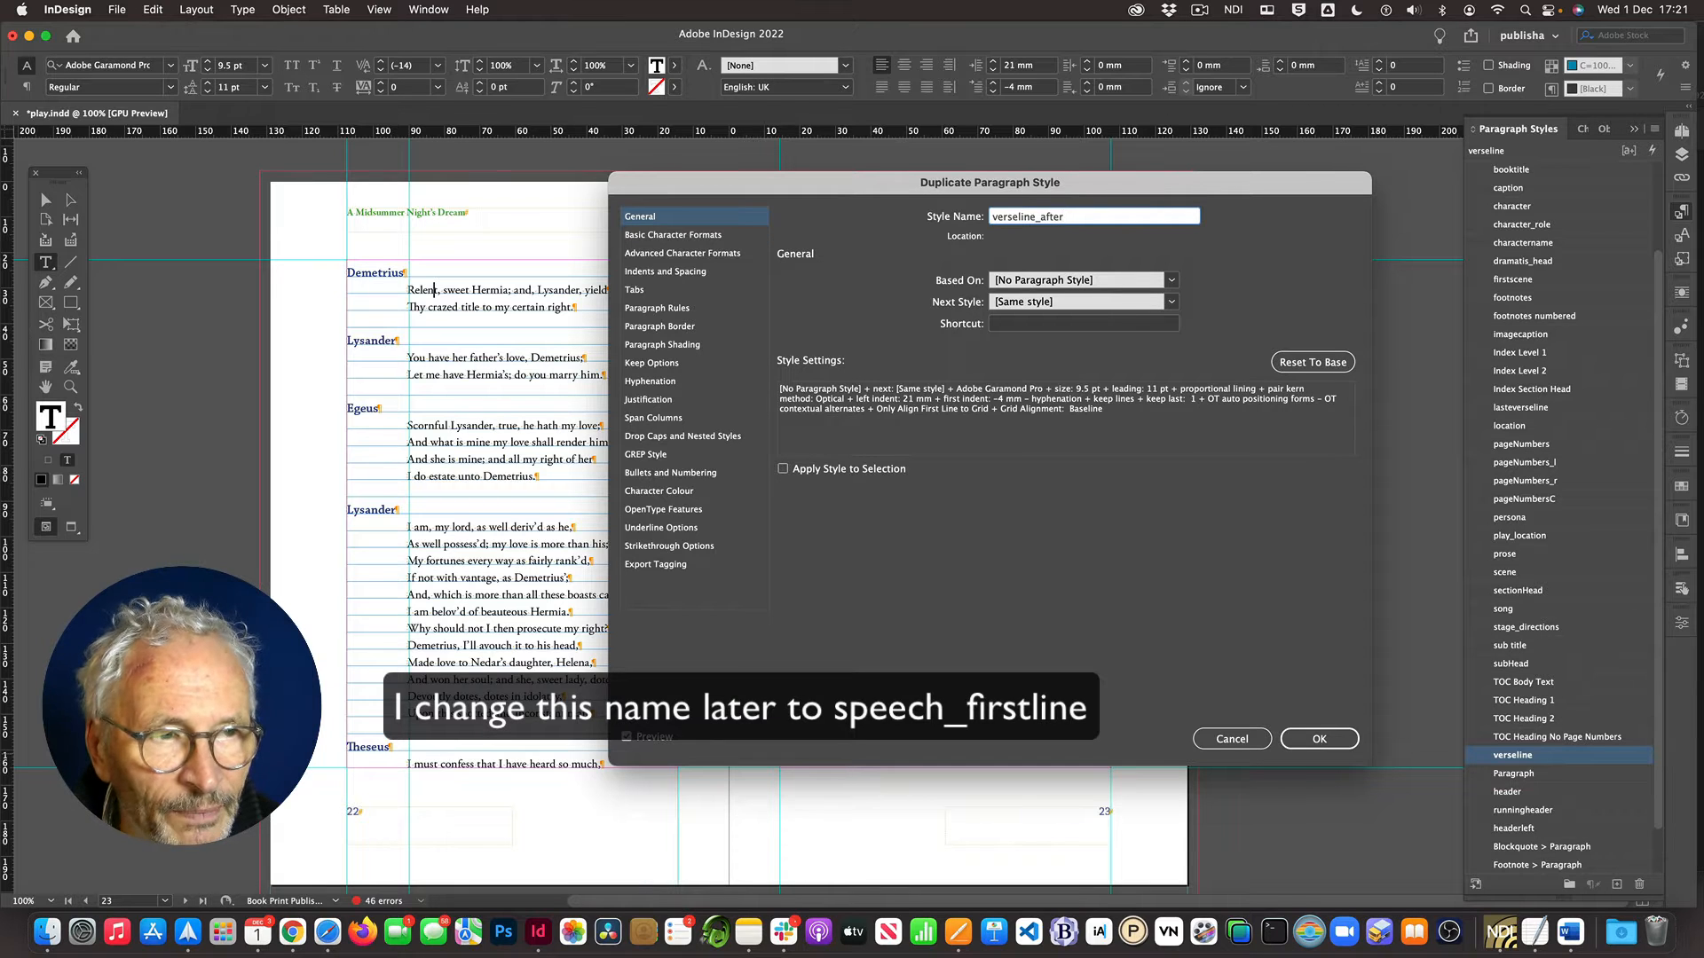
{"action": "type", "text": "cha"}
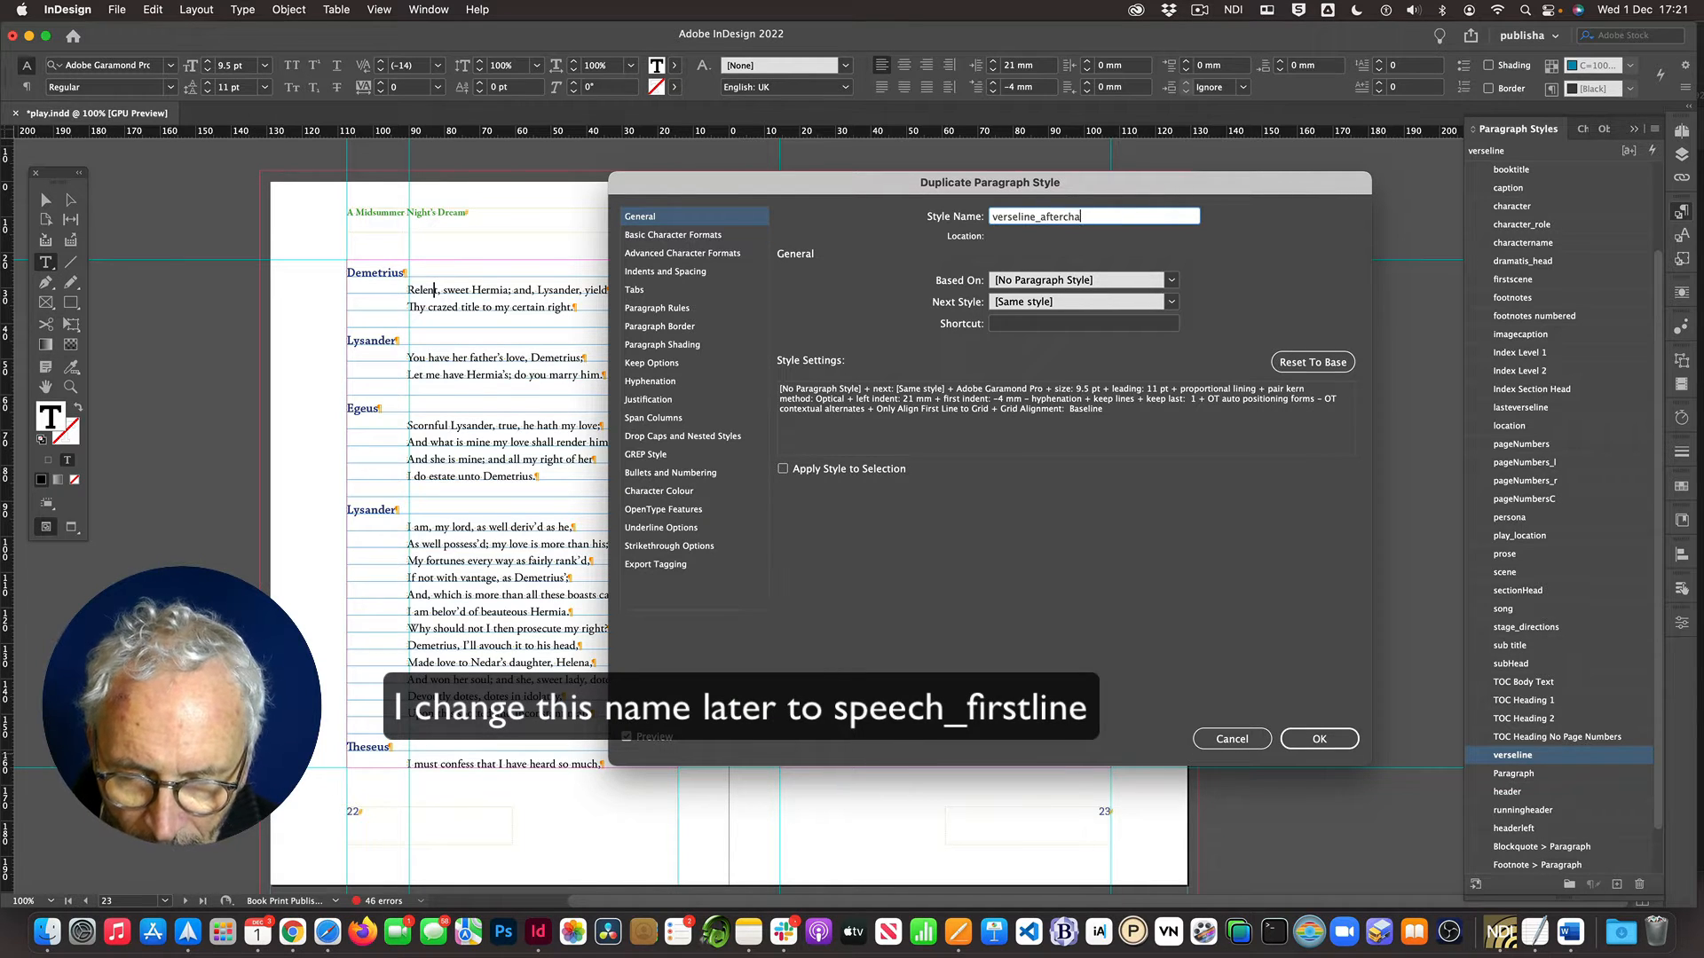
{"action": "type", "text": "racter"}
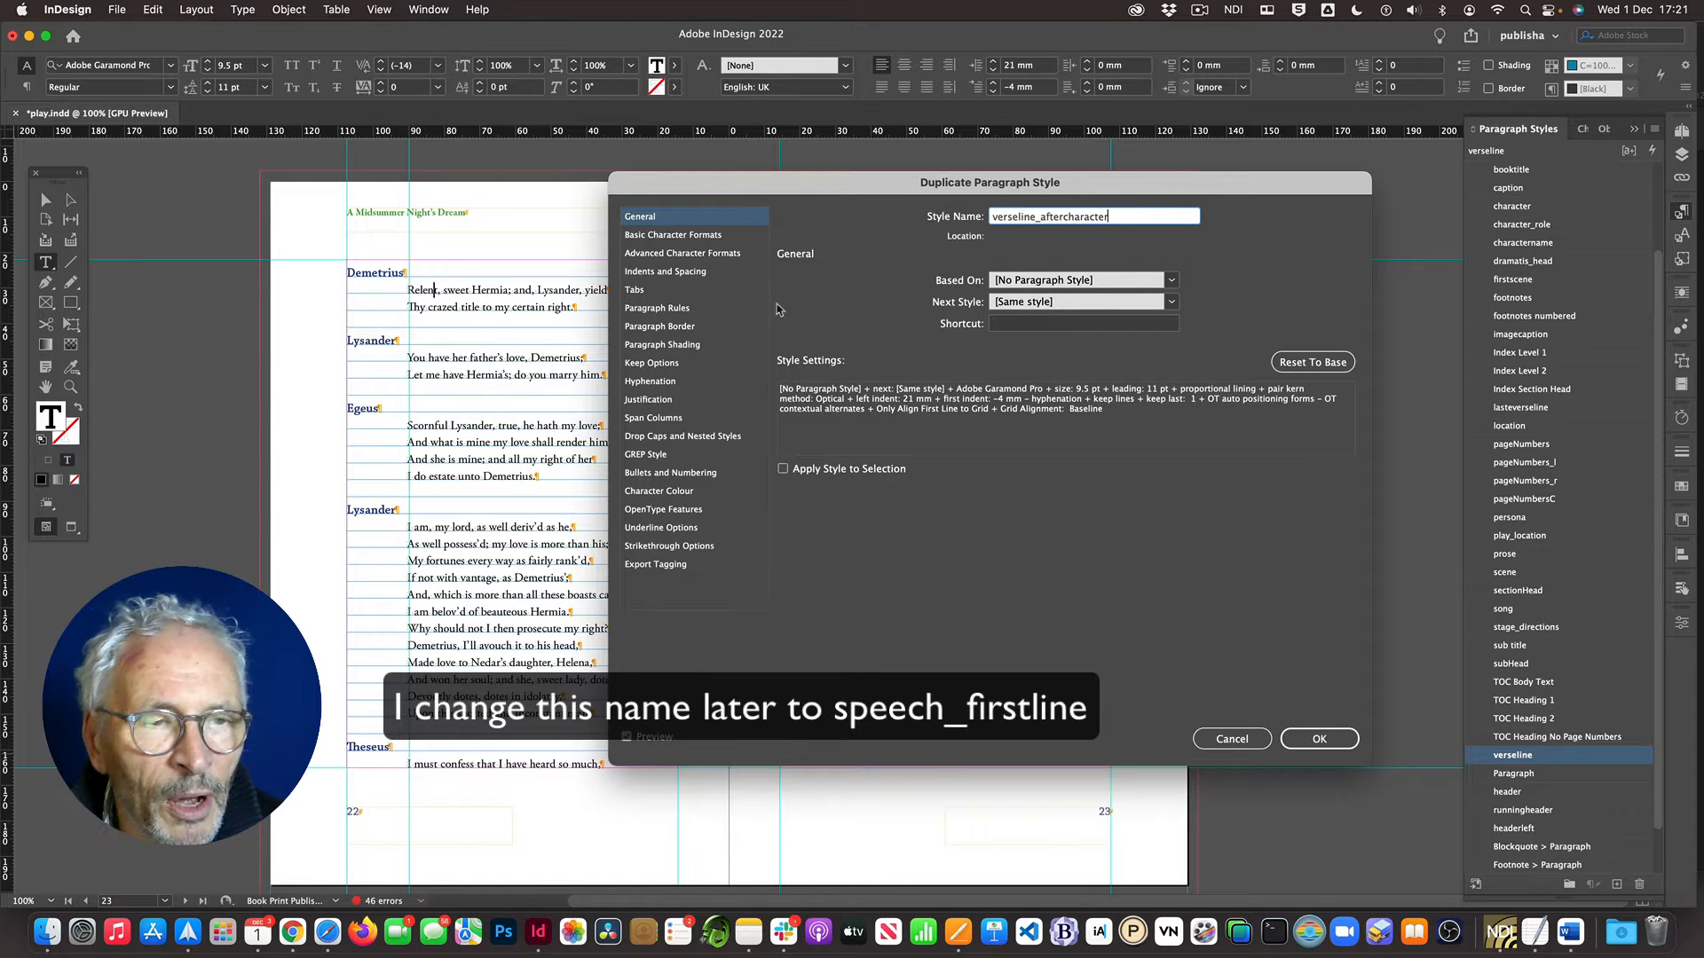
{"action": "left_click", "coordinate": [1313, 738]}
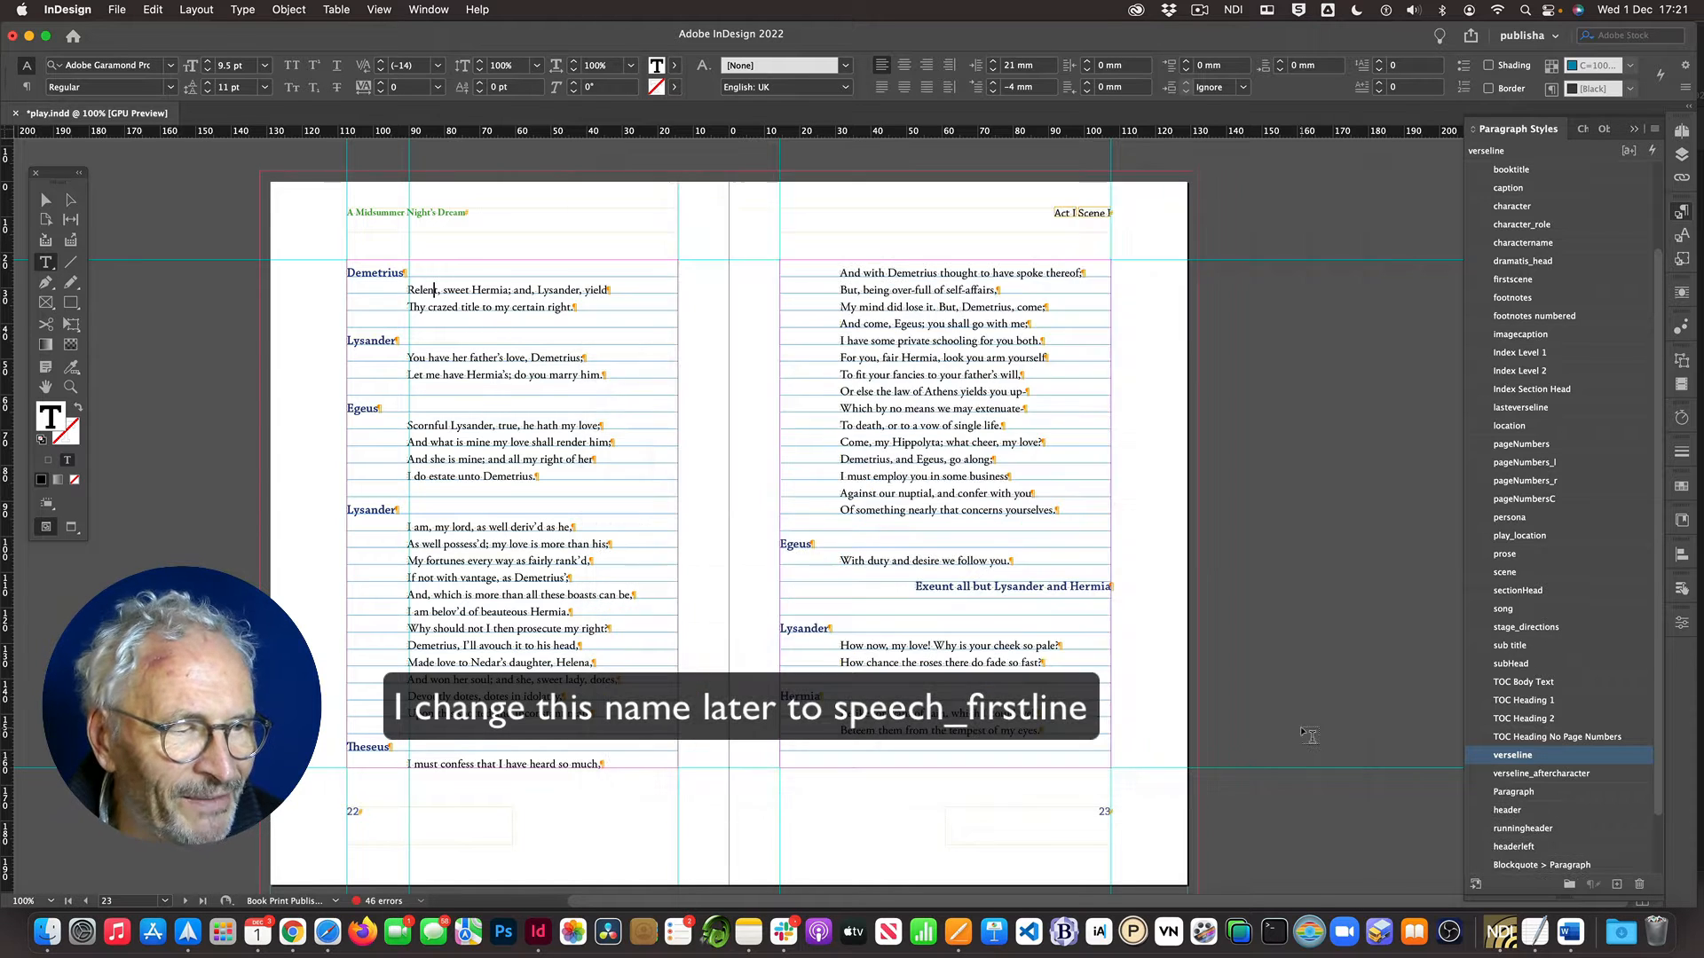
Step: Join the speaker name Demetrius and the verse starting 'Relent, sweet Hermia' into one tab-separated paragraph and apply the verseline_aftercharacter style
{"action": "left_click", "coordinate": [1505, 780]}
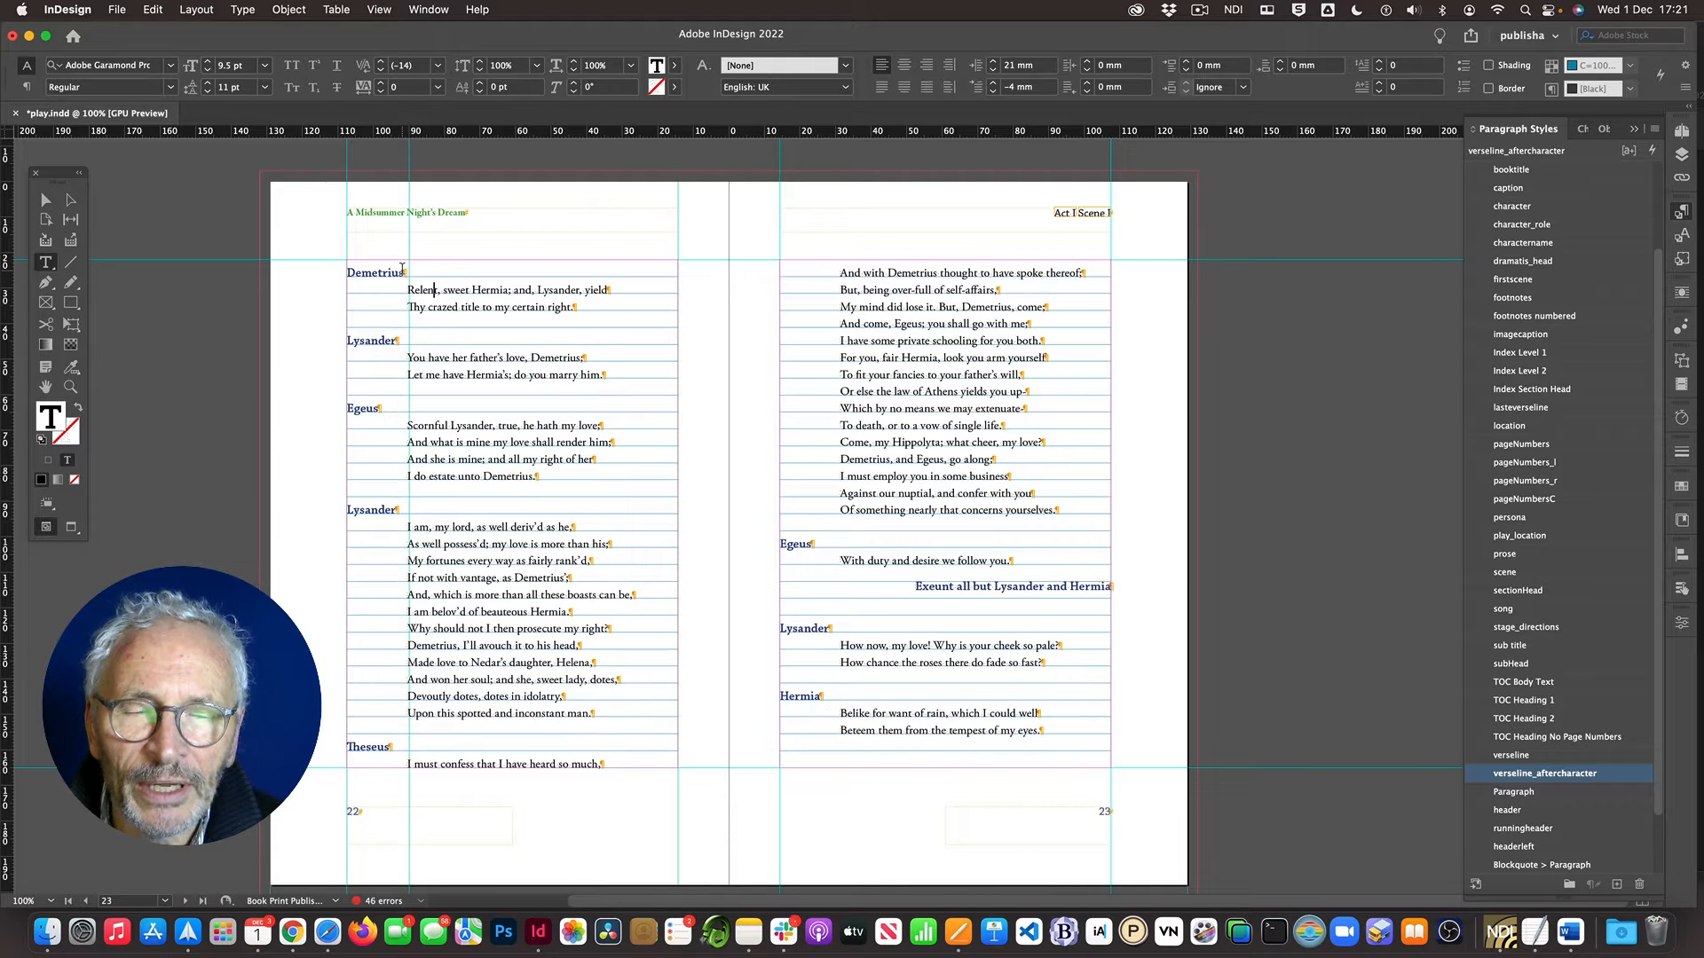
{"action": "left_click", "coordinate": [402, 268]}
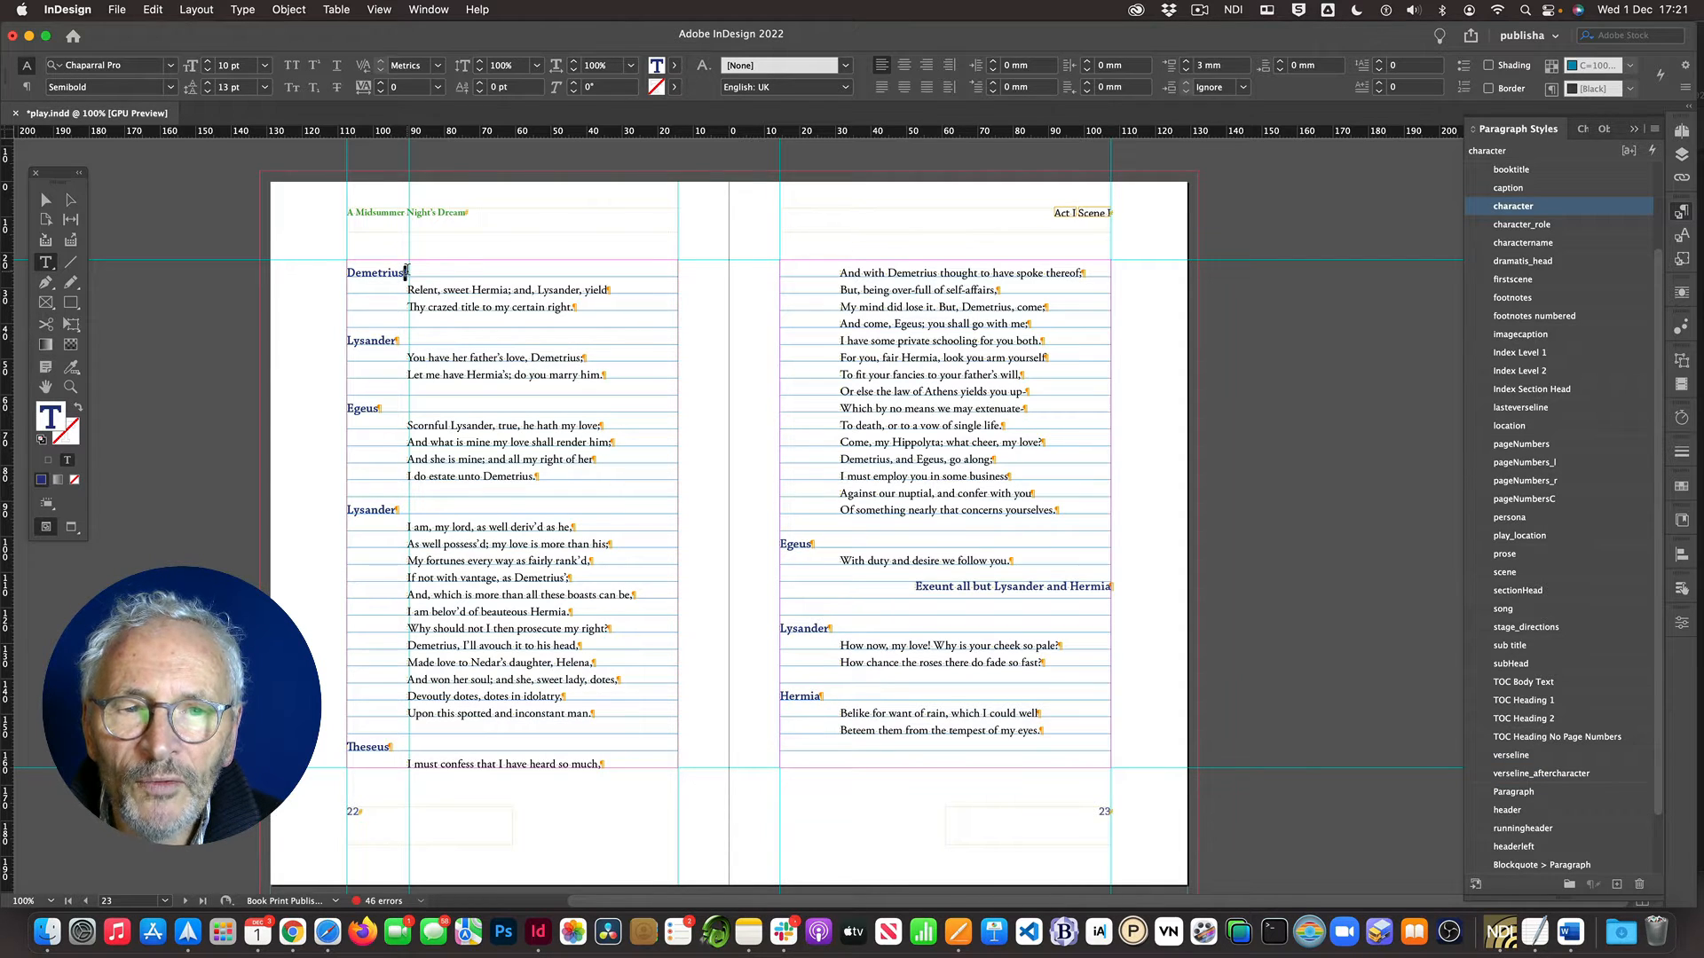
{"action": "left_click_drag", "start_coordinate": [406, 269], "coordinate": [464, 272]}
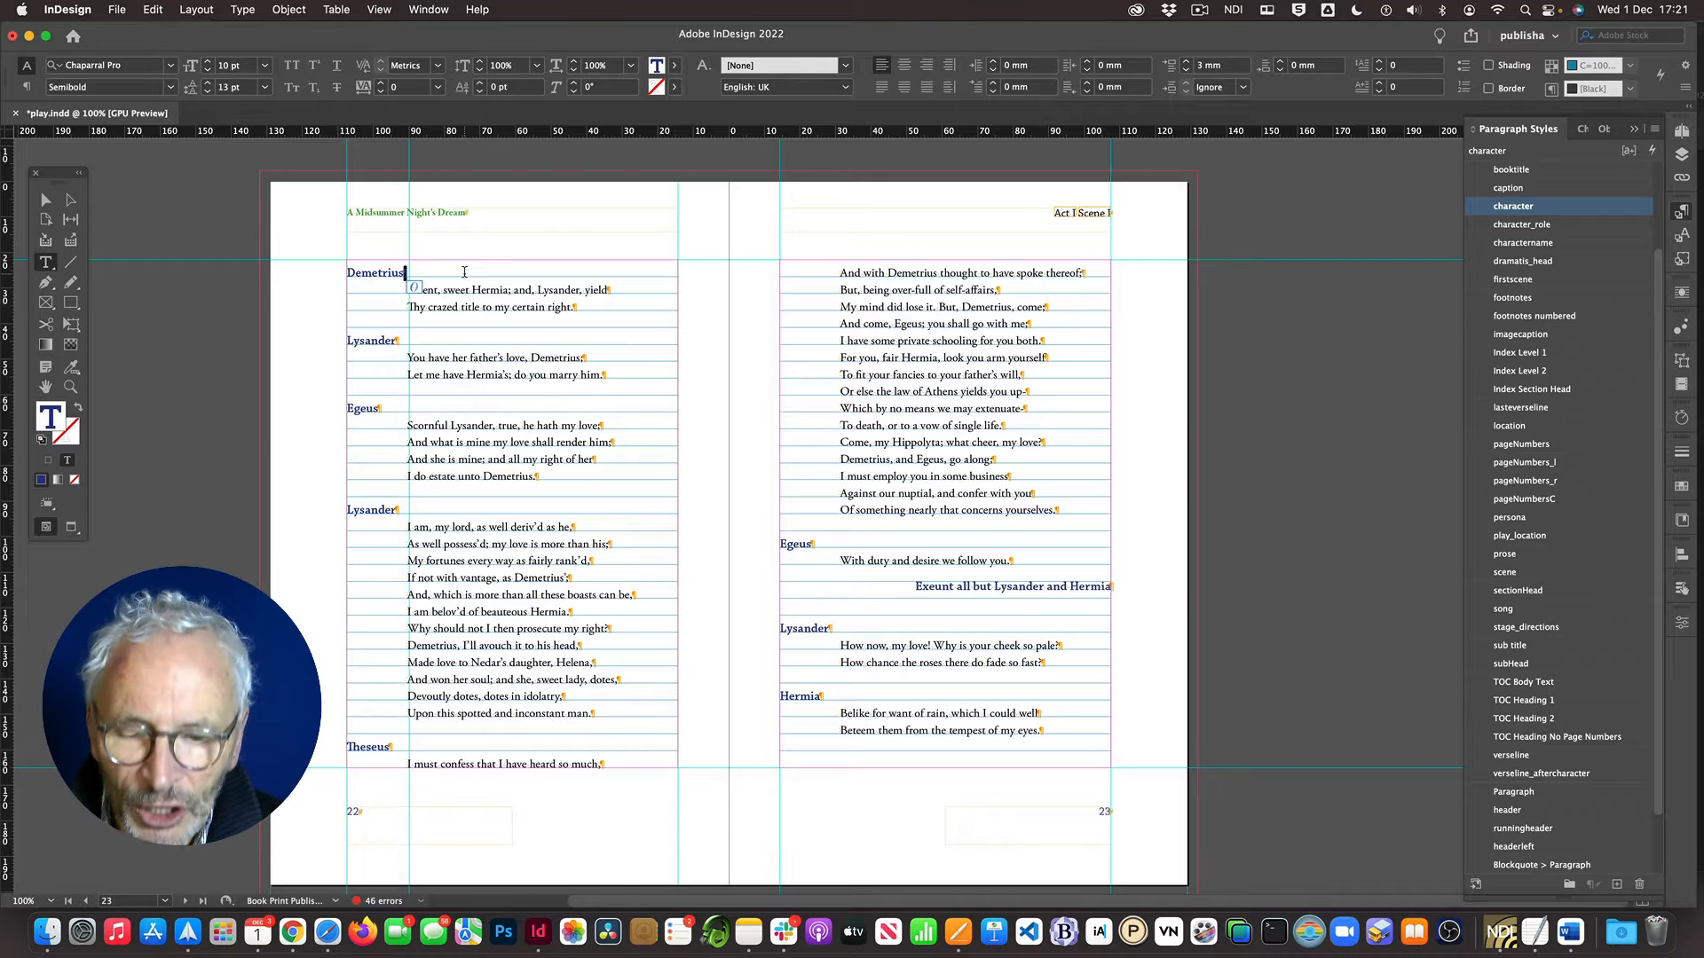
{"action": "key", "text": "Tab"}
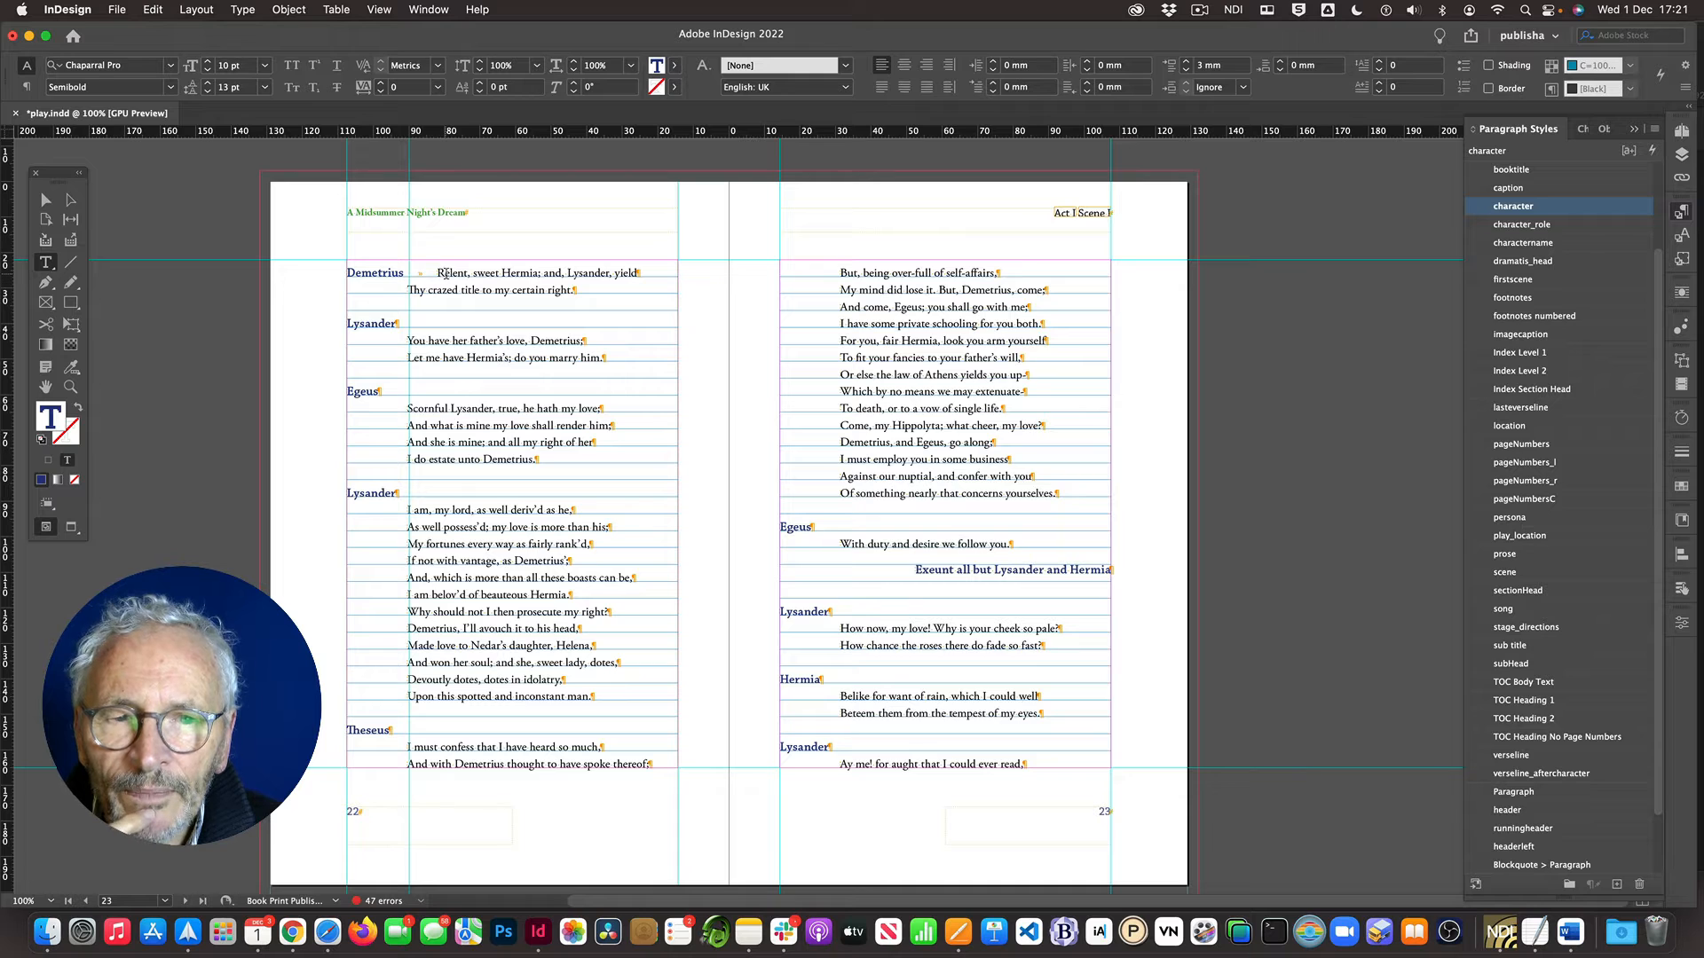
{"action": "left_click", "coordinate": [443, 303]}
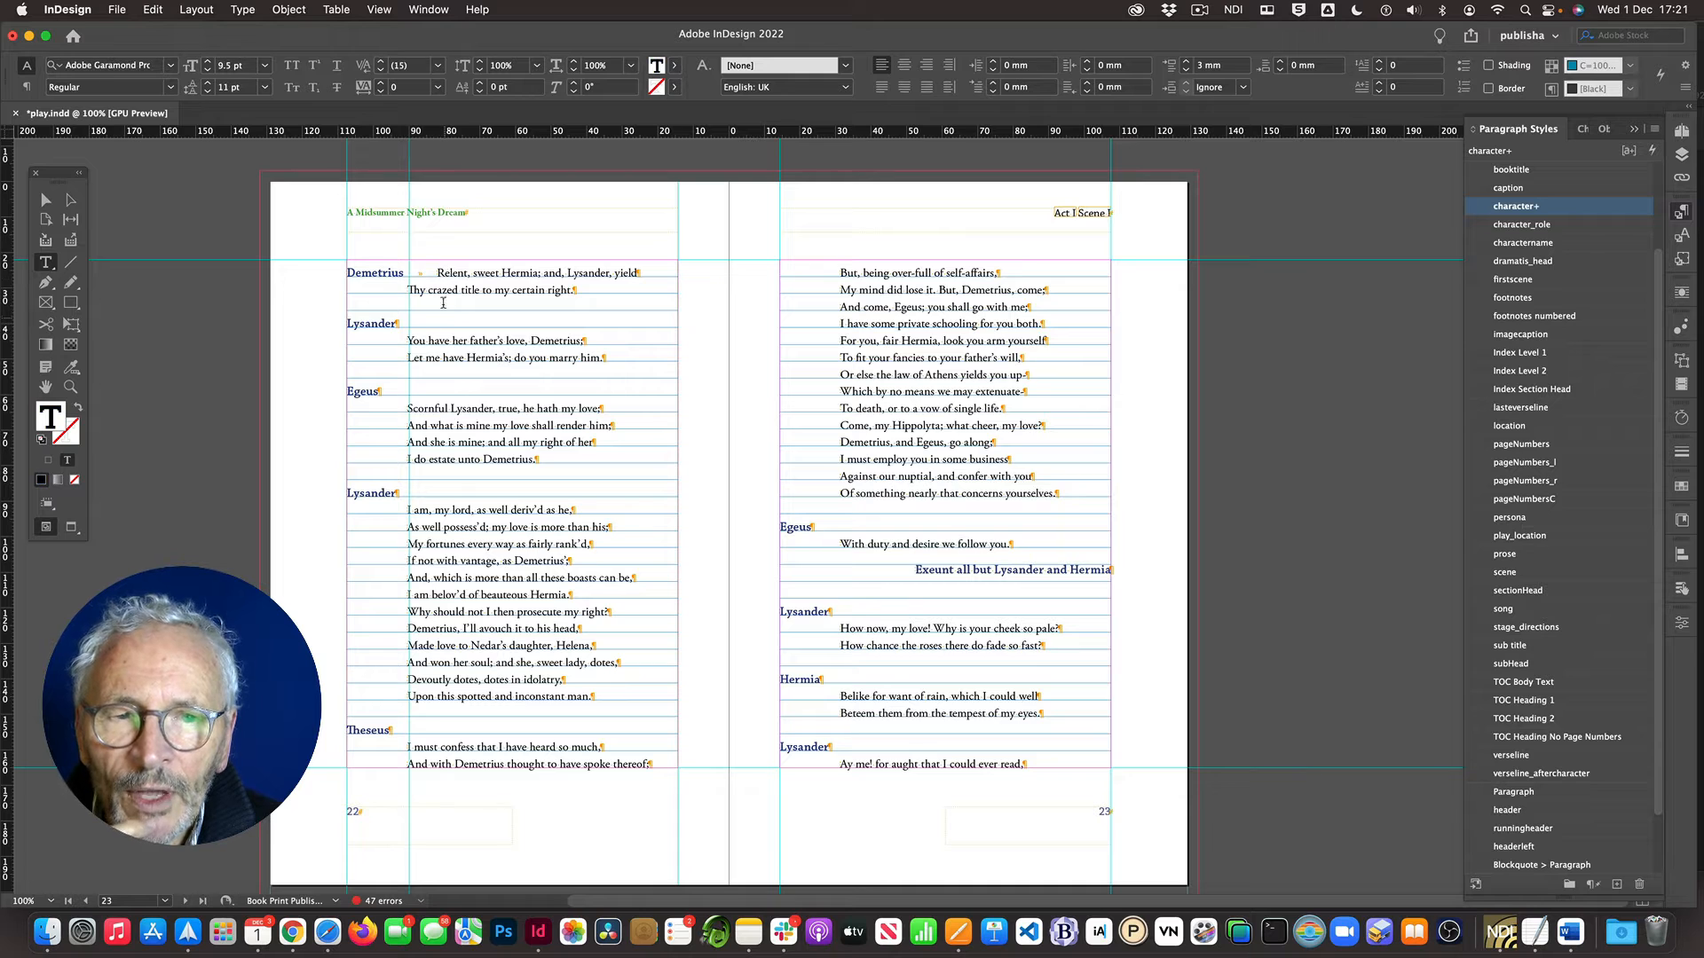
{"action": "left_click", "coordinate": [1506, 775]}
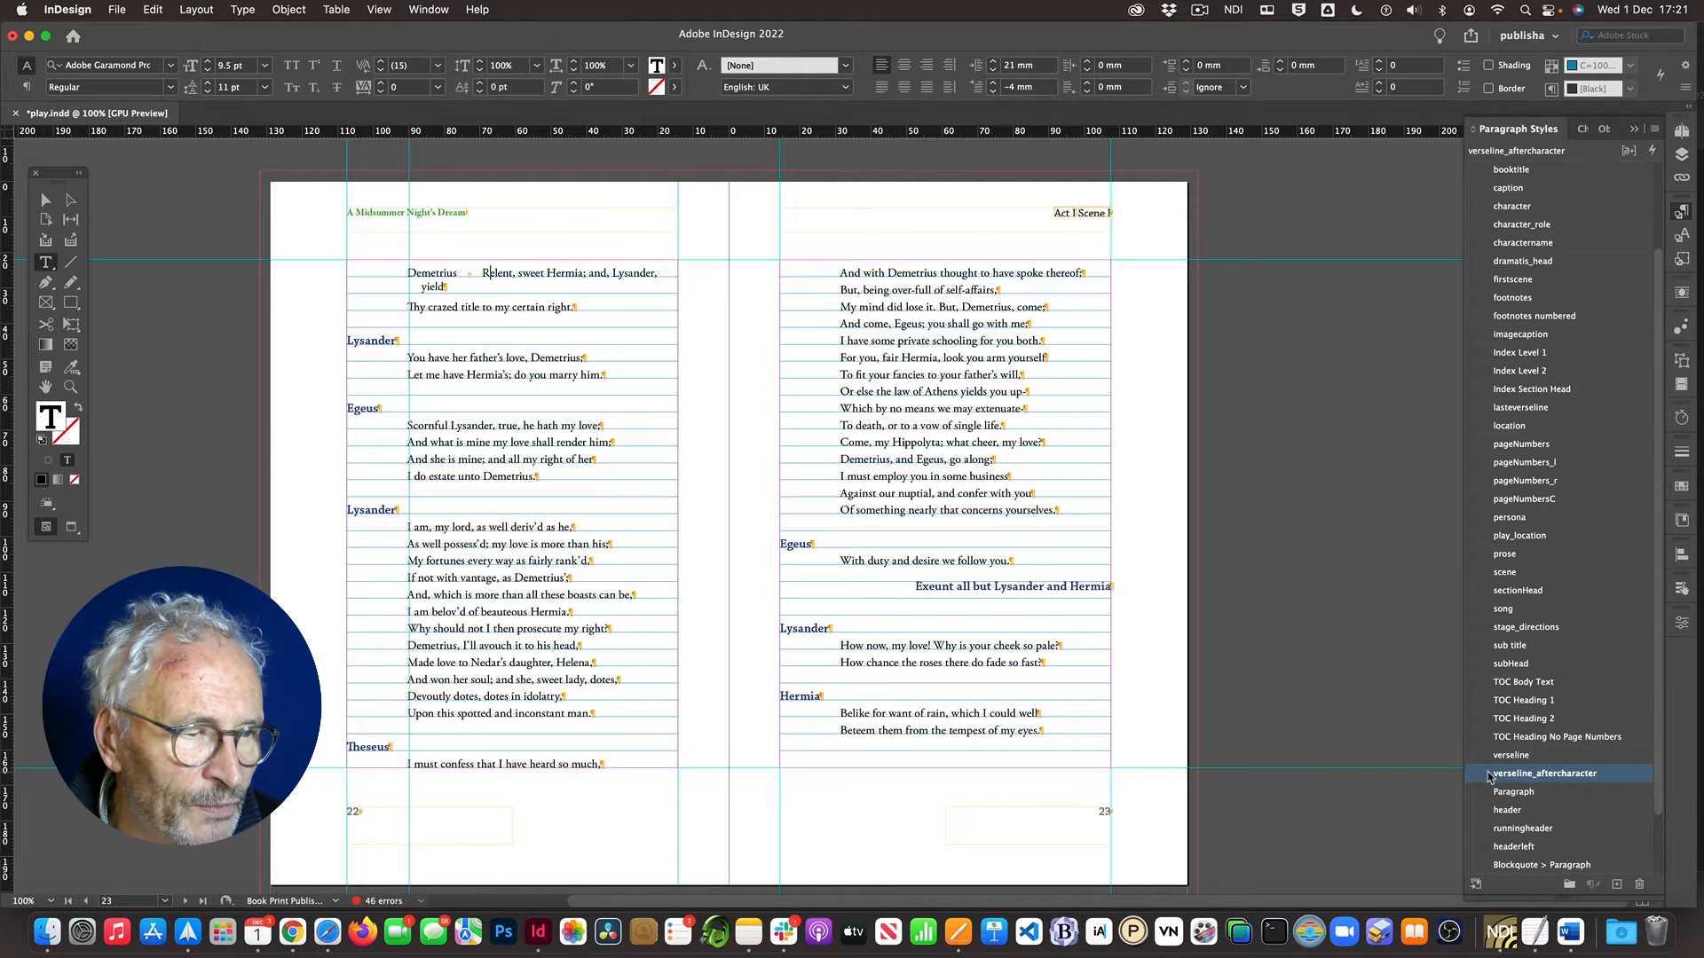
Step: Set both the left indent and the first line indent of the verseline_aftercharacter style to 0 mm
{"action": "double_click", "coordinate": [1488, 777]}
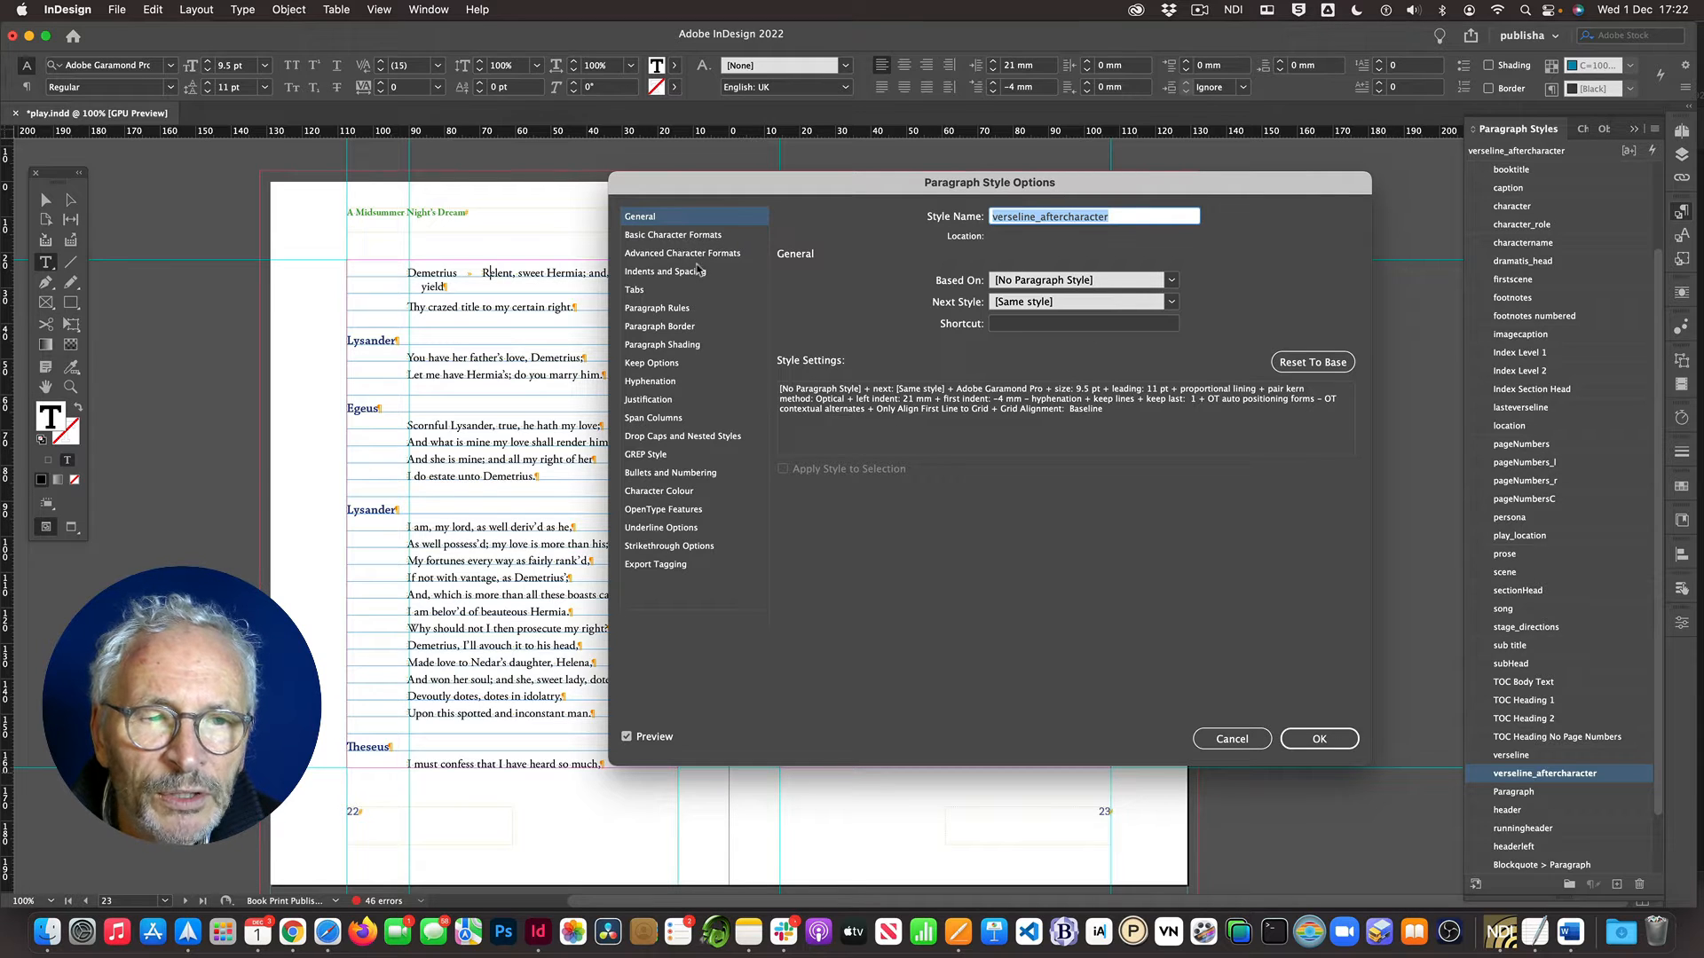
{"action": "left_click", "coordinate": [648, 275]}
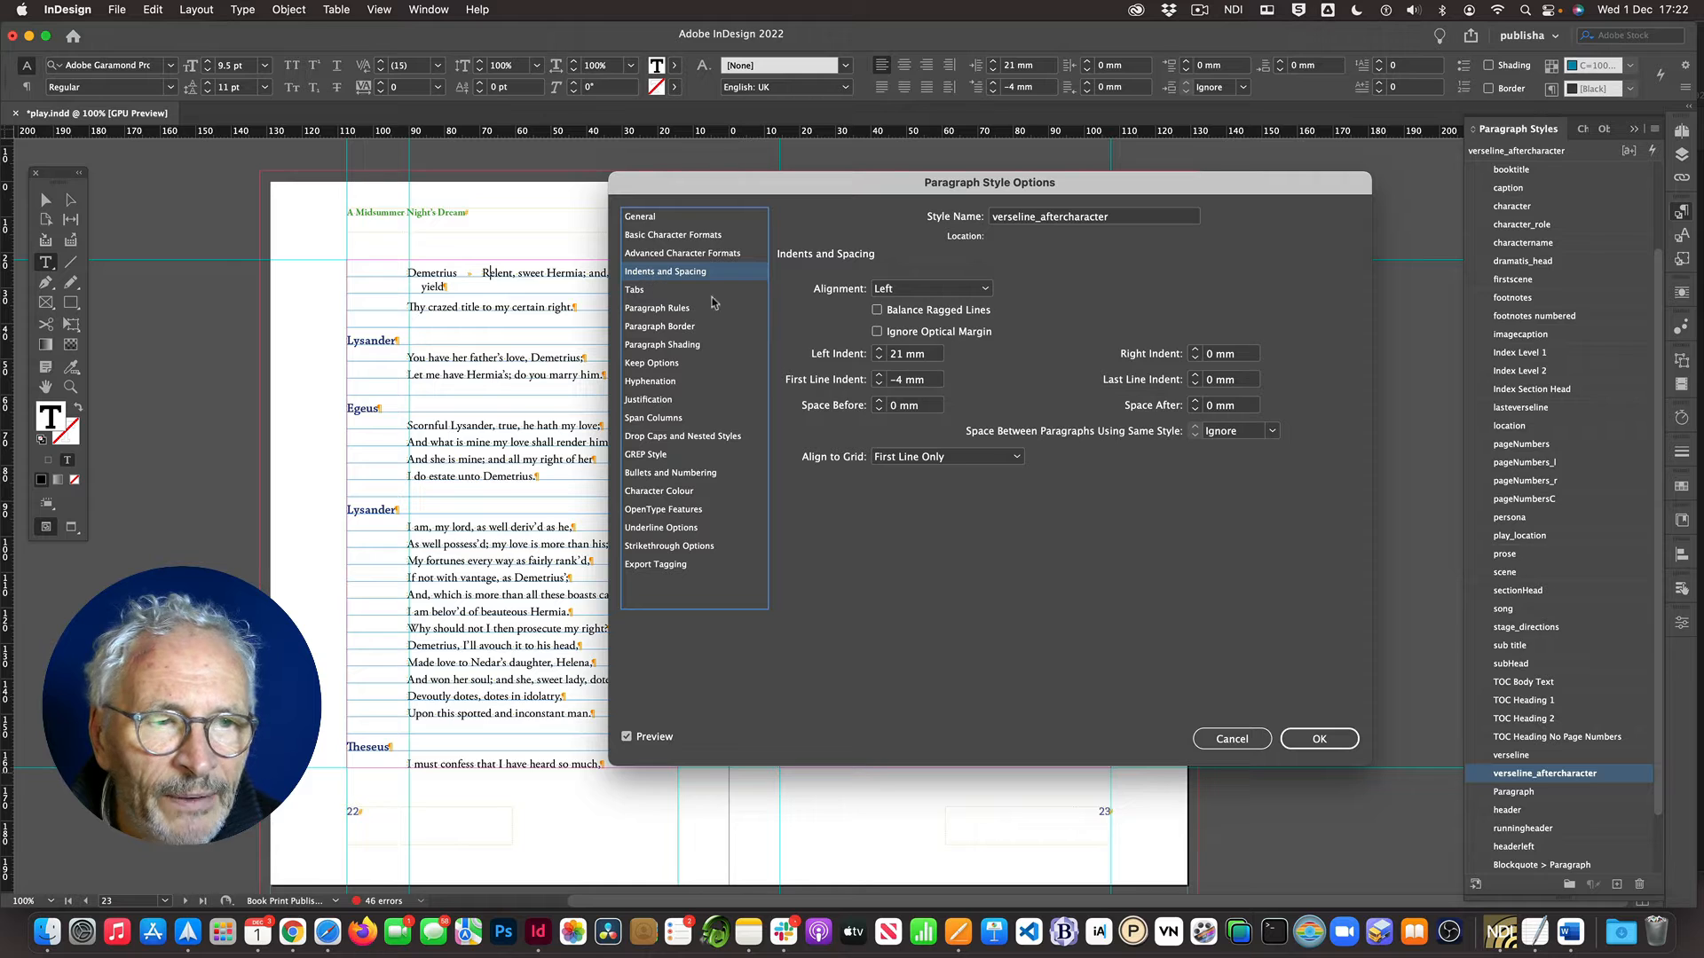
{"action": "left_click", "coordinate": [880, 358]}
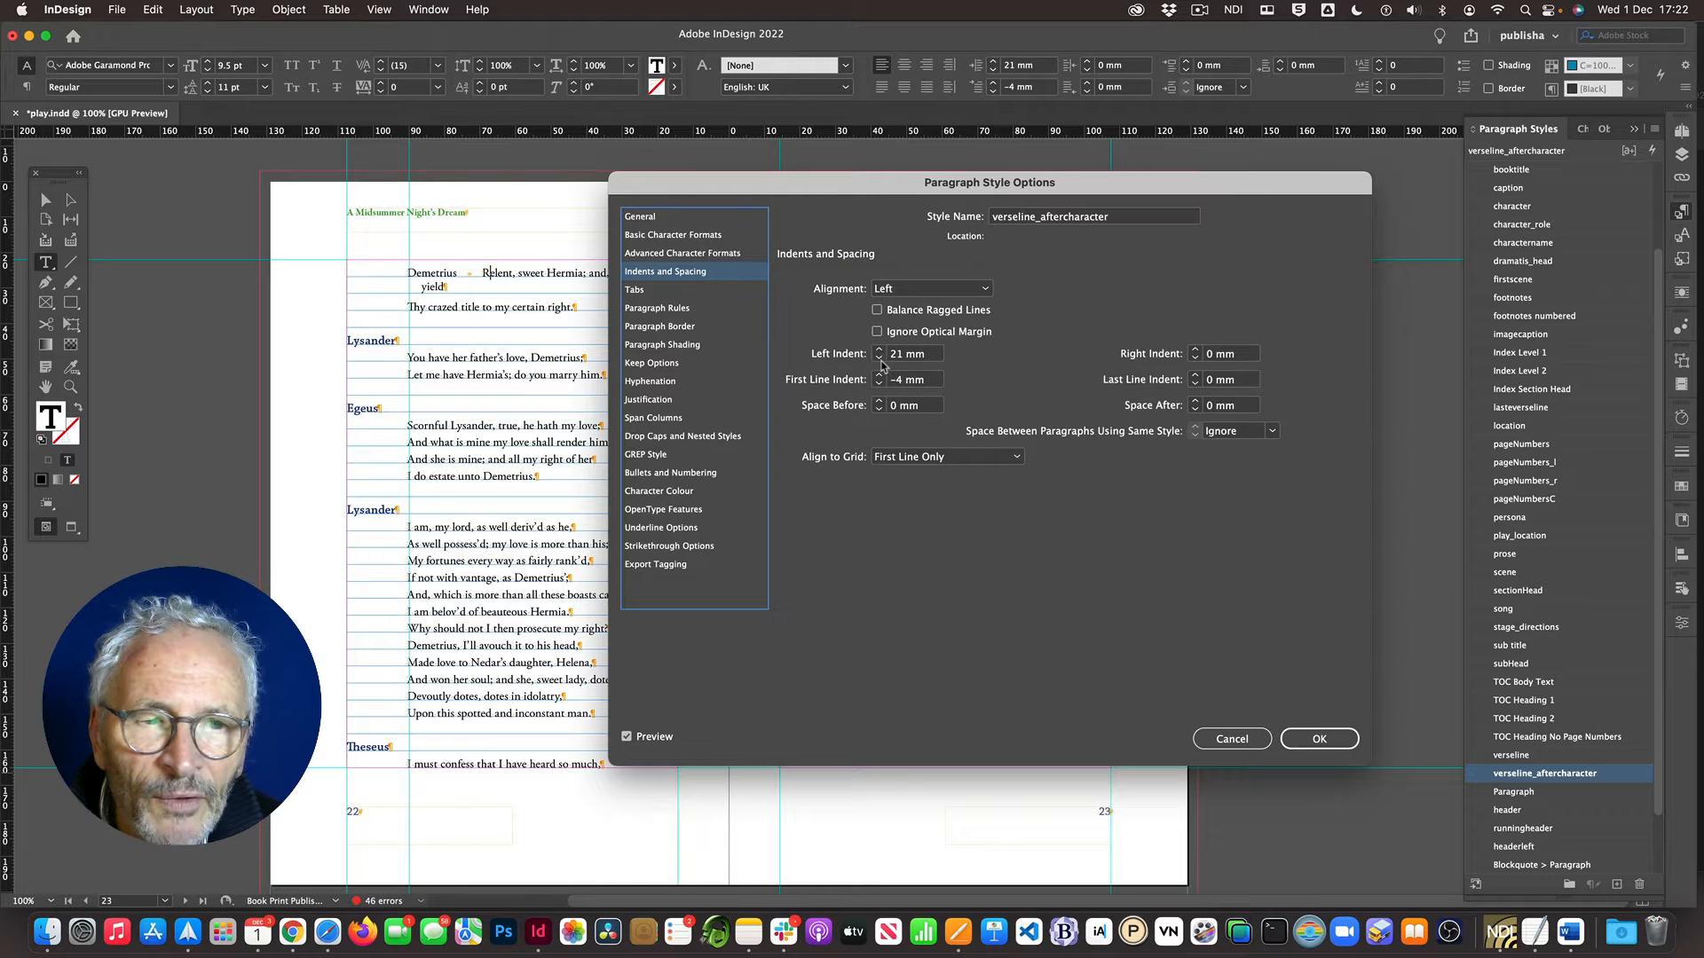
{"action": "left_click", "coordinate": [880, 359]}
{"action": "left_click", "coordinate": [879, 359]}
{"action": "left_click", "coordinate": [879, 359]}
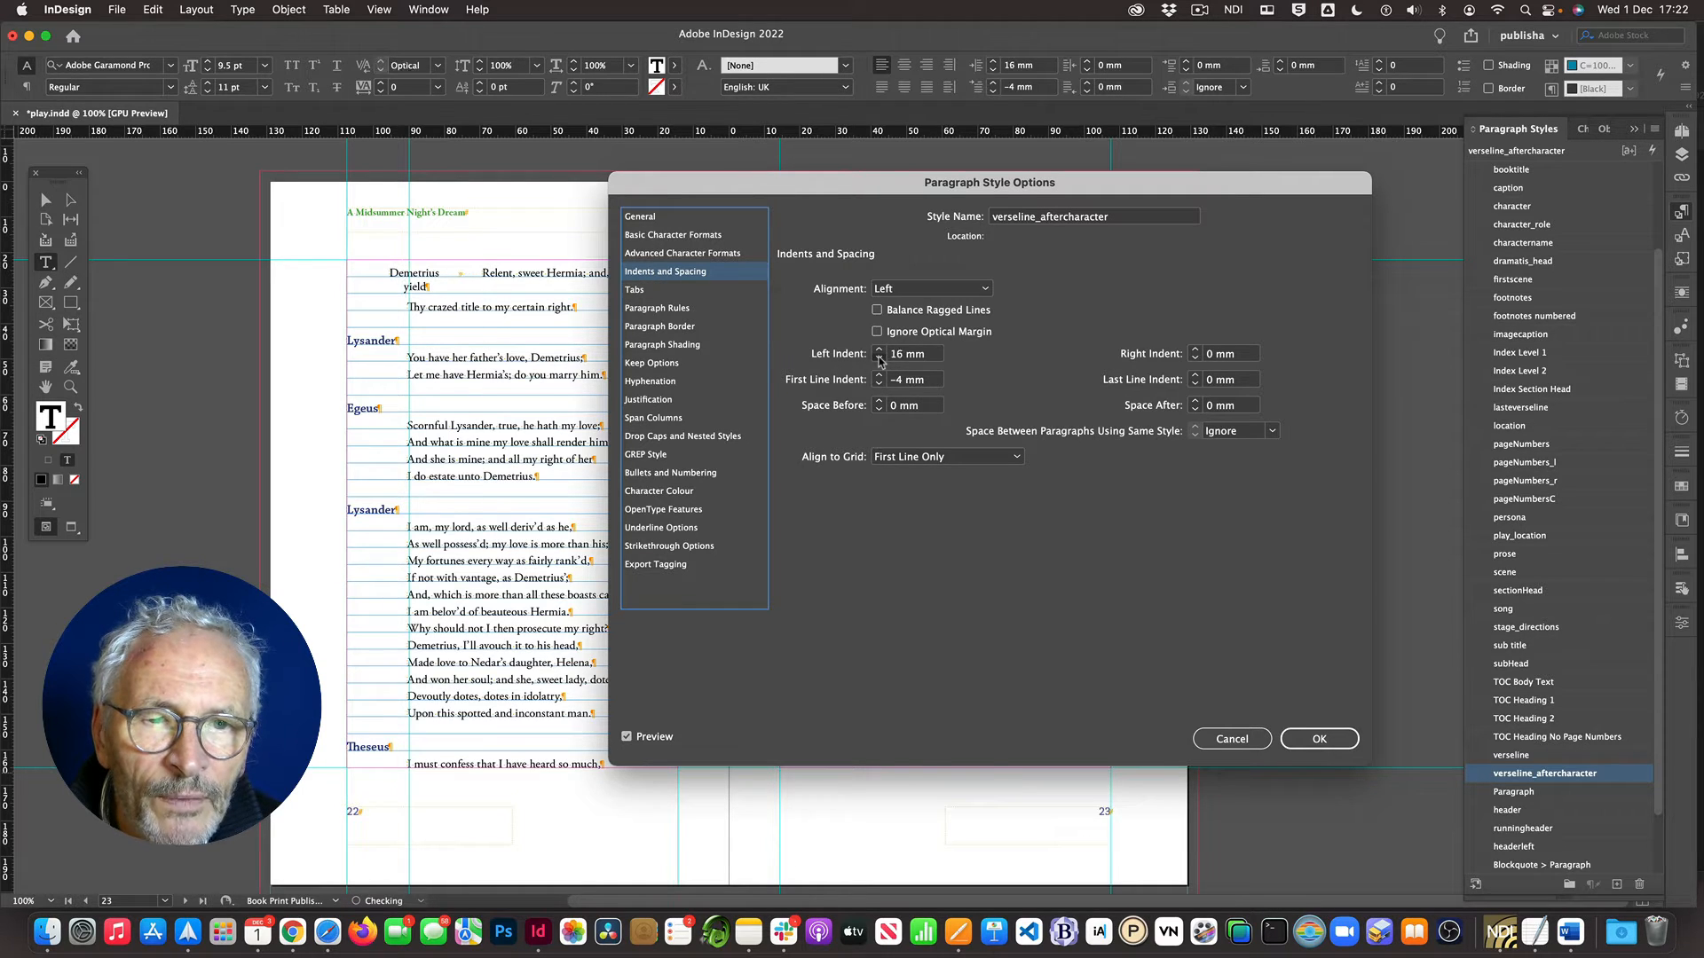
{"action": "left_click", "coordinate": [879, 359]}
{"action": "left_click", "coordinate": [880, 359]}
{"action": "left_click", "coordinate": [879, 360]}
{"action": "left_click", "coordinate": [879, 360]}
{"action": "left_click", "coordinate": [880, 359]}
{"action": "left_click", "coordinate": [879, 359]}
{"action": "left_click", "coordinate": [879, 359]}
{"action": "left_click", "coordinate": [880, 359]}
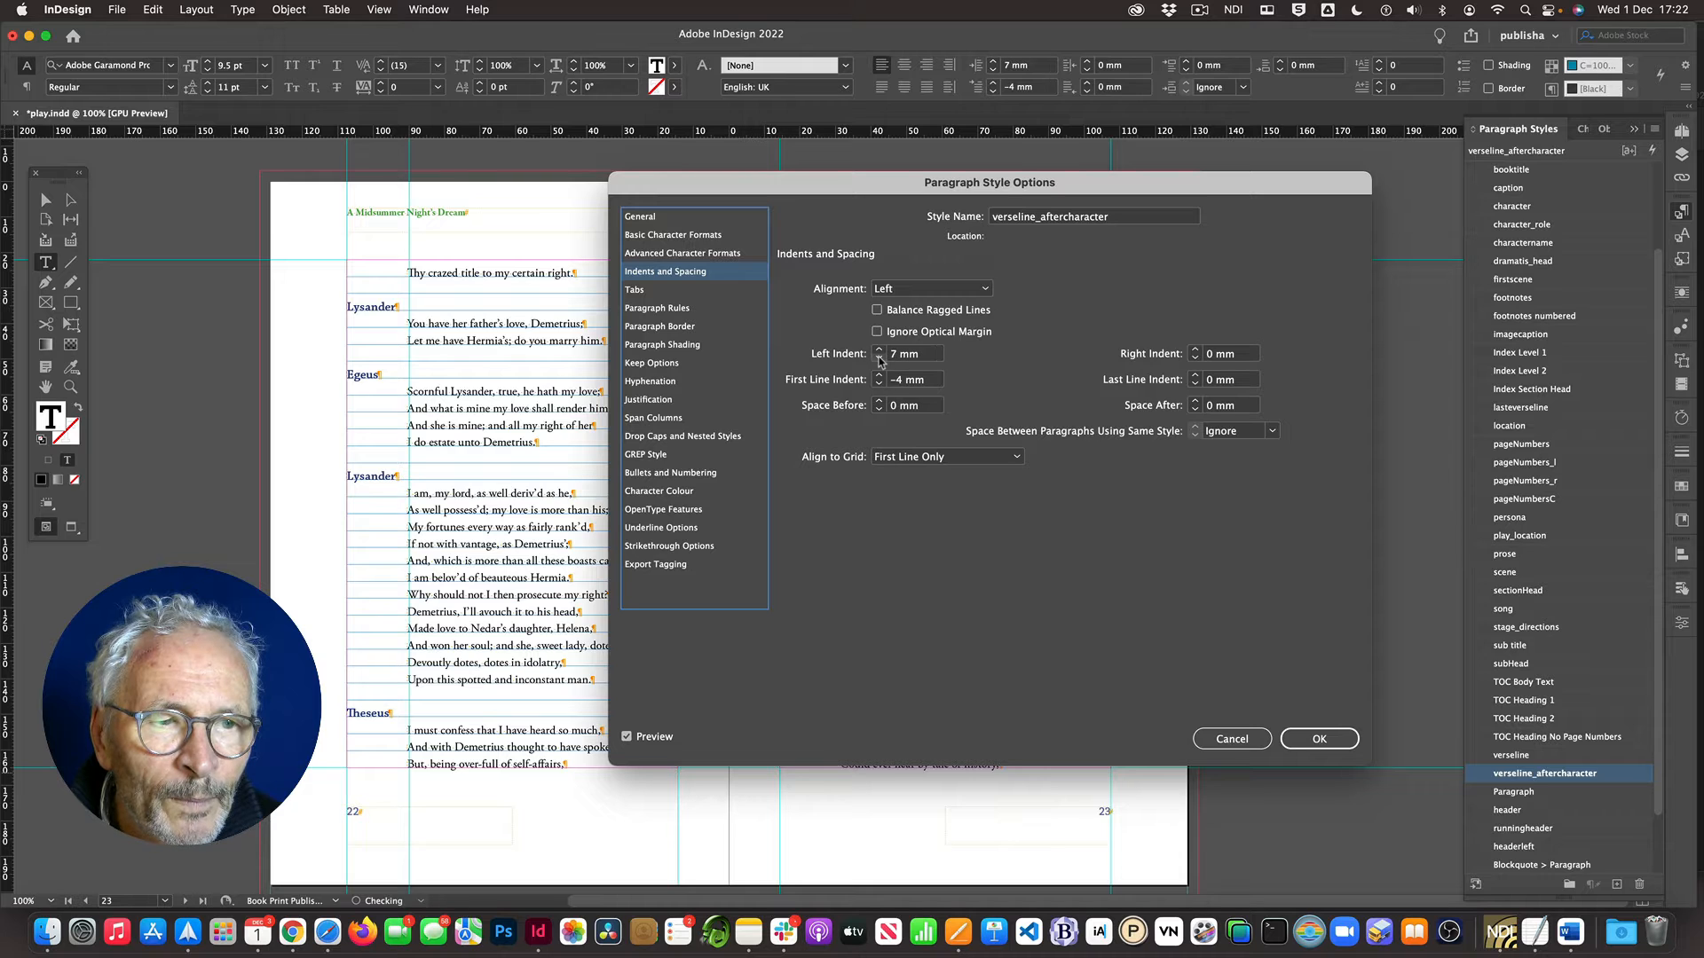
{"action": "left_click", "coordinate": [879, 360]}
{"action": "left_click", "coordinate": [879, 359]}
{"action": "left_click", "coordinate": [880, 359]}
{"action": "left_click", "coordinate": [880, 359]}
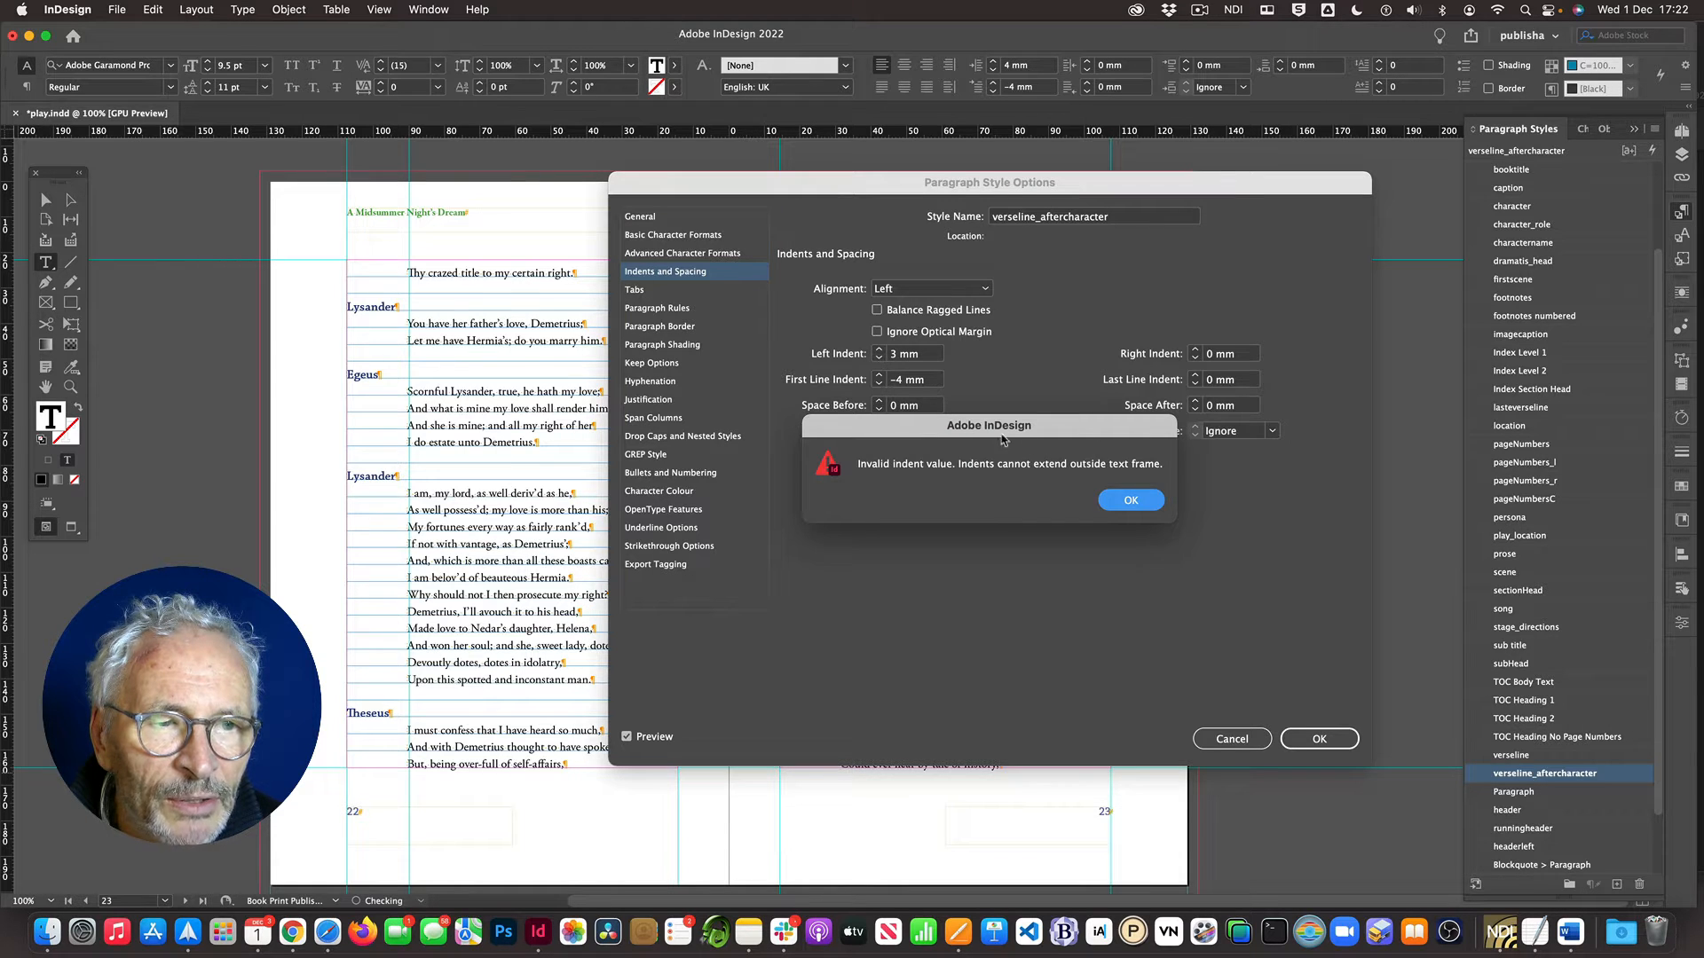
{"action": "left_click", "coordinate": [1120, 502]}
{"action": "left_click", "coordinate": [879, 376]}
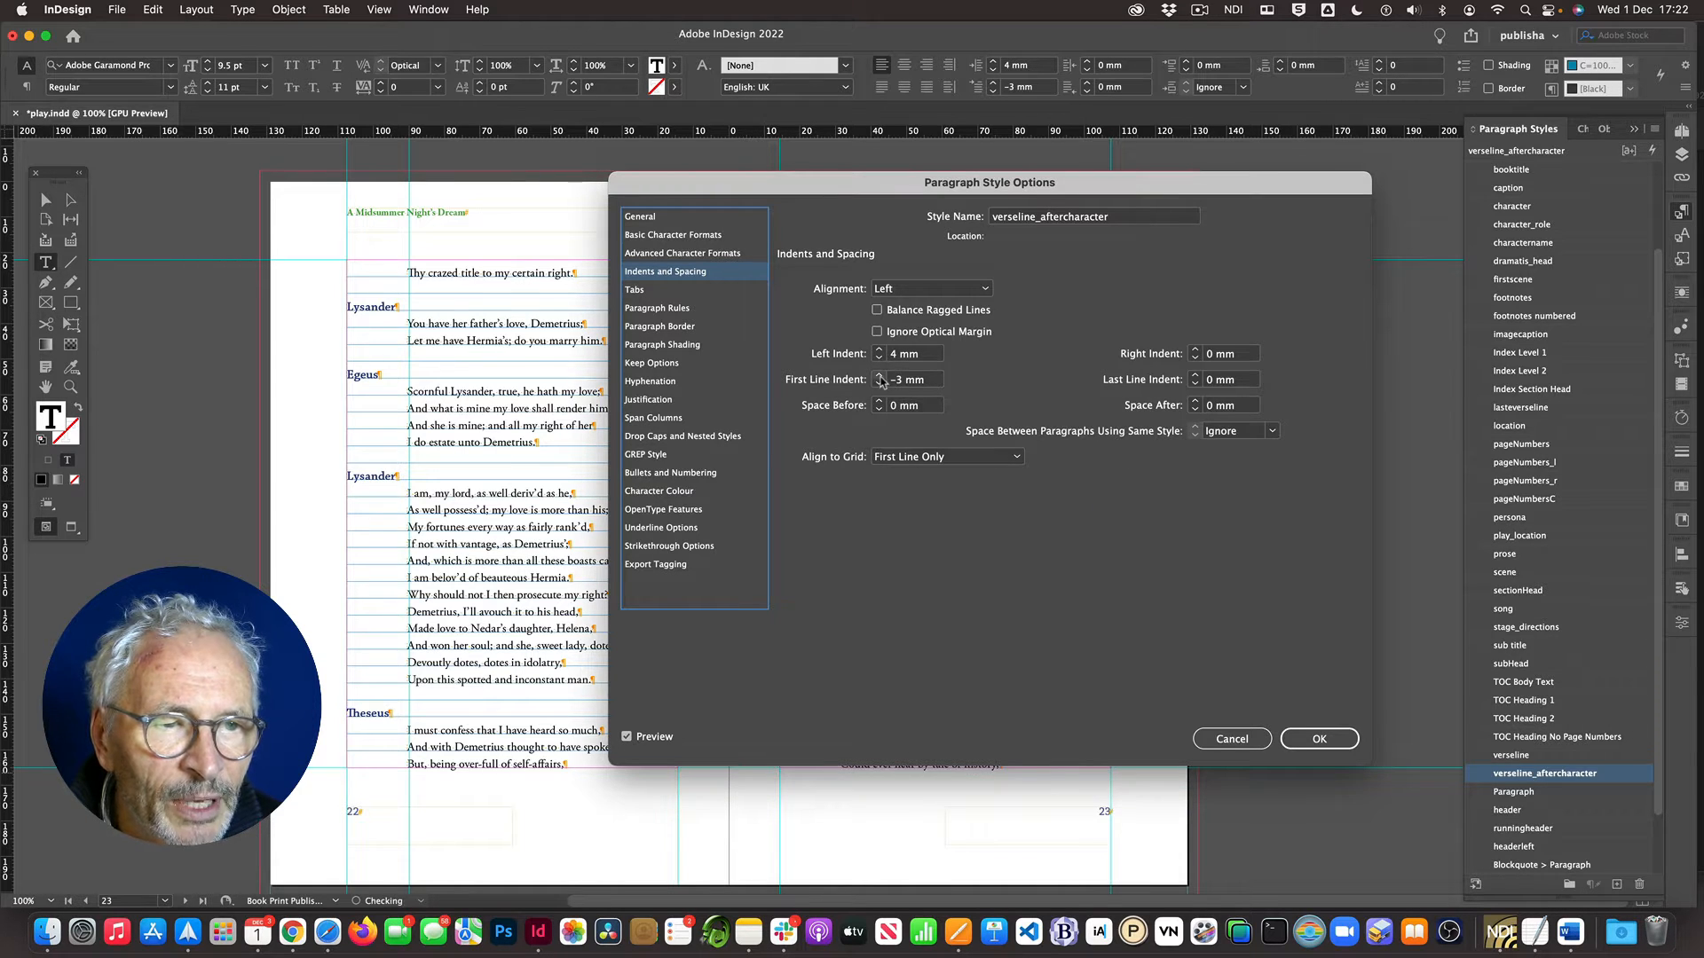
{"action": "left_click", "coordinate": [879, 376]}
{"action": "left_click", "coordinate": [879, 376]}
{"action": "left_click", "coordinate": [879, 376]}
{"action": "left_click", "coordinate": [879, 359]}
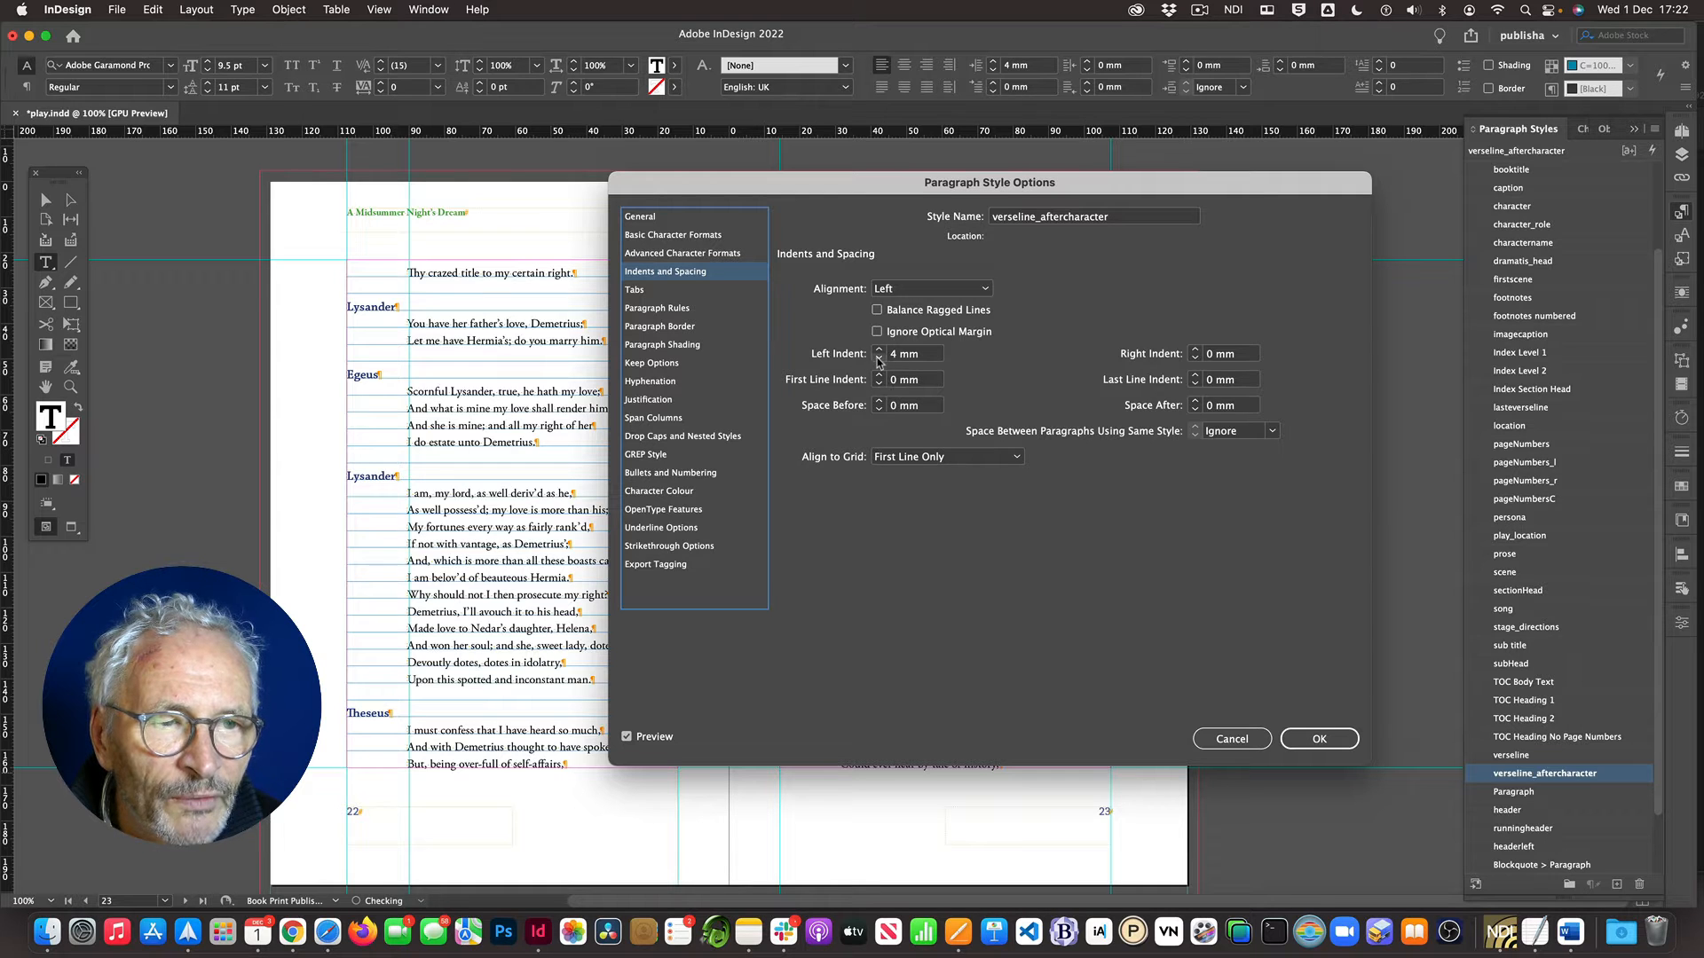
{"action": "left_click", "coordinate": [878, 358]}
{"action": "left_click", "coordinate": [878, 358]}
{"action": "left_click", "coordinate": [878, 358]}
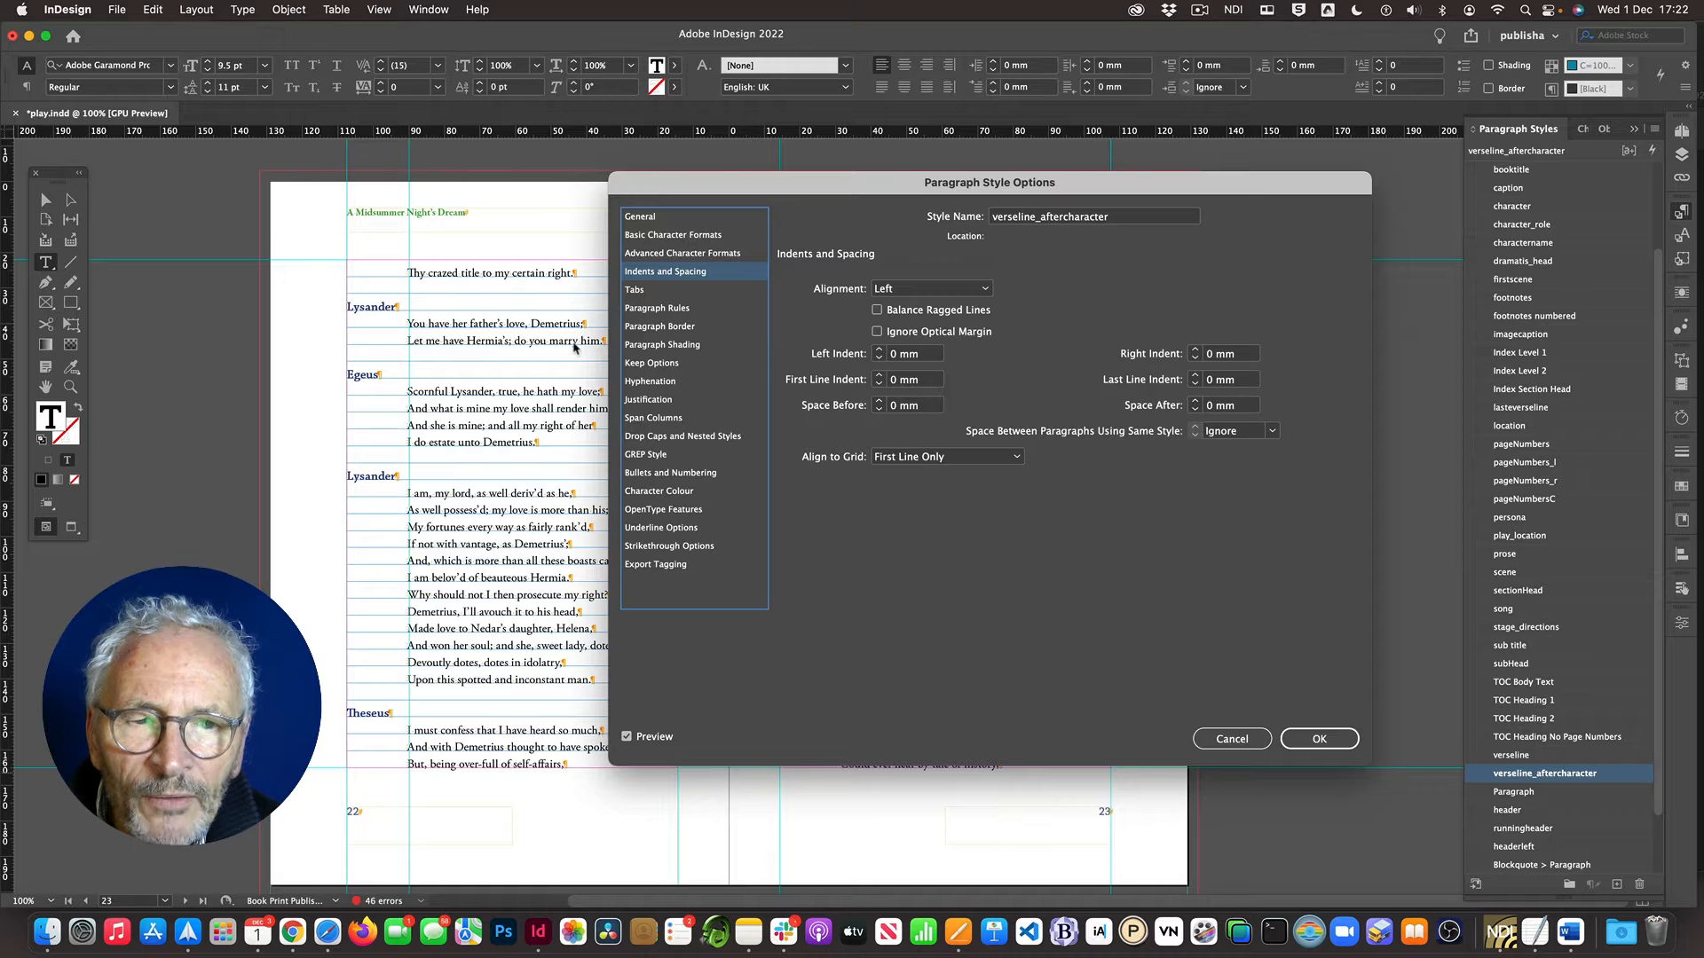
{"action": "left_click", "coordinate": [1292, 740]}
Step: Give the verseline_aftercharacter style a hanging indent of about 19.8 mm, with the first line starting at 0, using its tab ruler
{"action": "scroll", "coordinate": [646, 412], "scroll_direction": "up", "scroll_amount": 10}
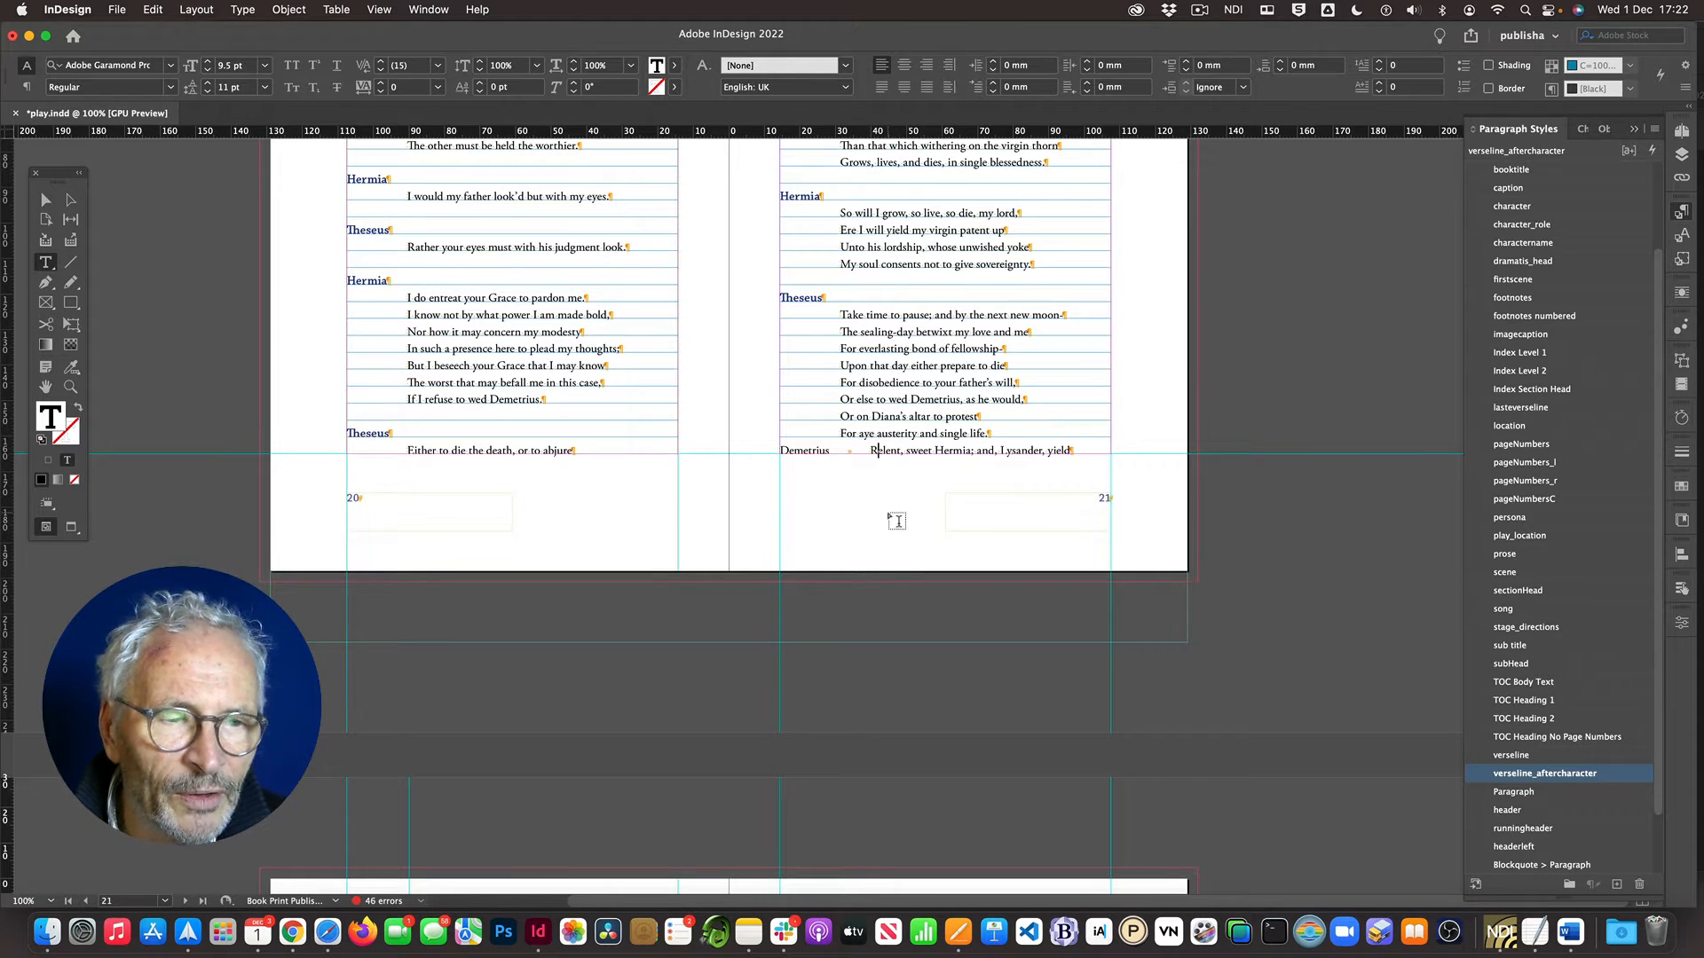
{"action": "left_click", "coordinate": [871, 452]}
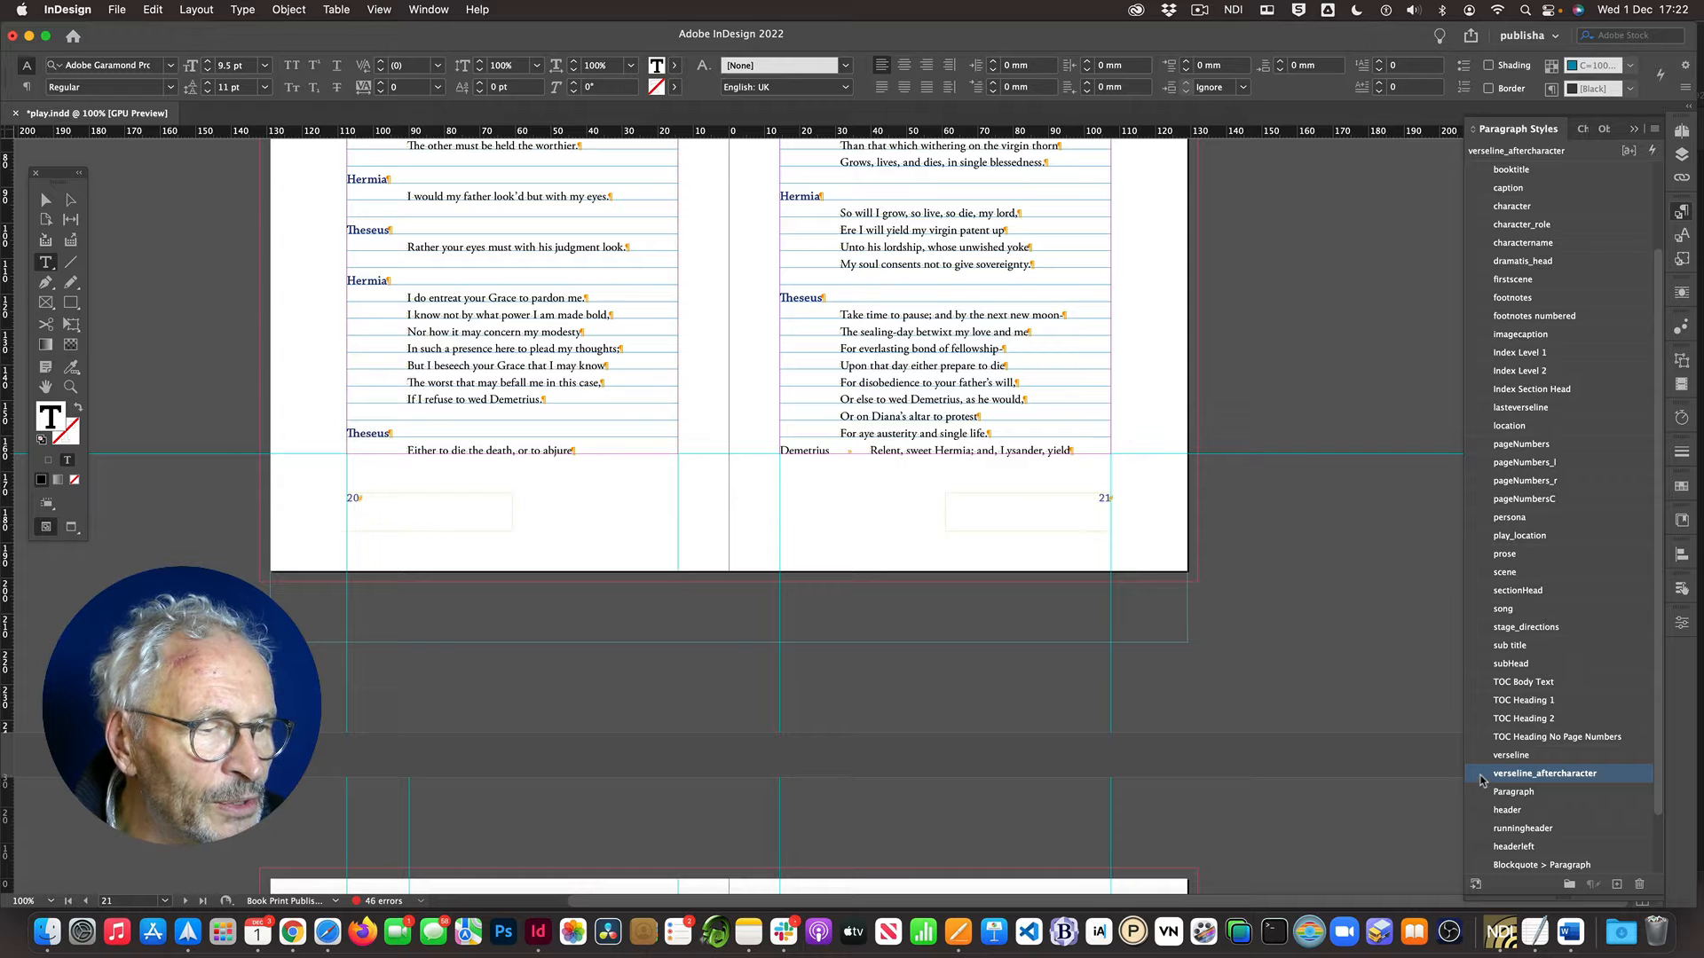
{"action": "double_click", "coordinate": [1544, 773]}
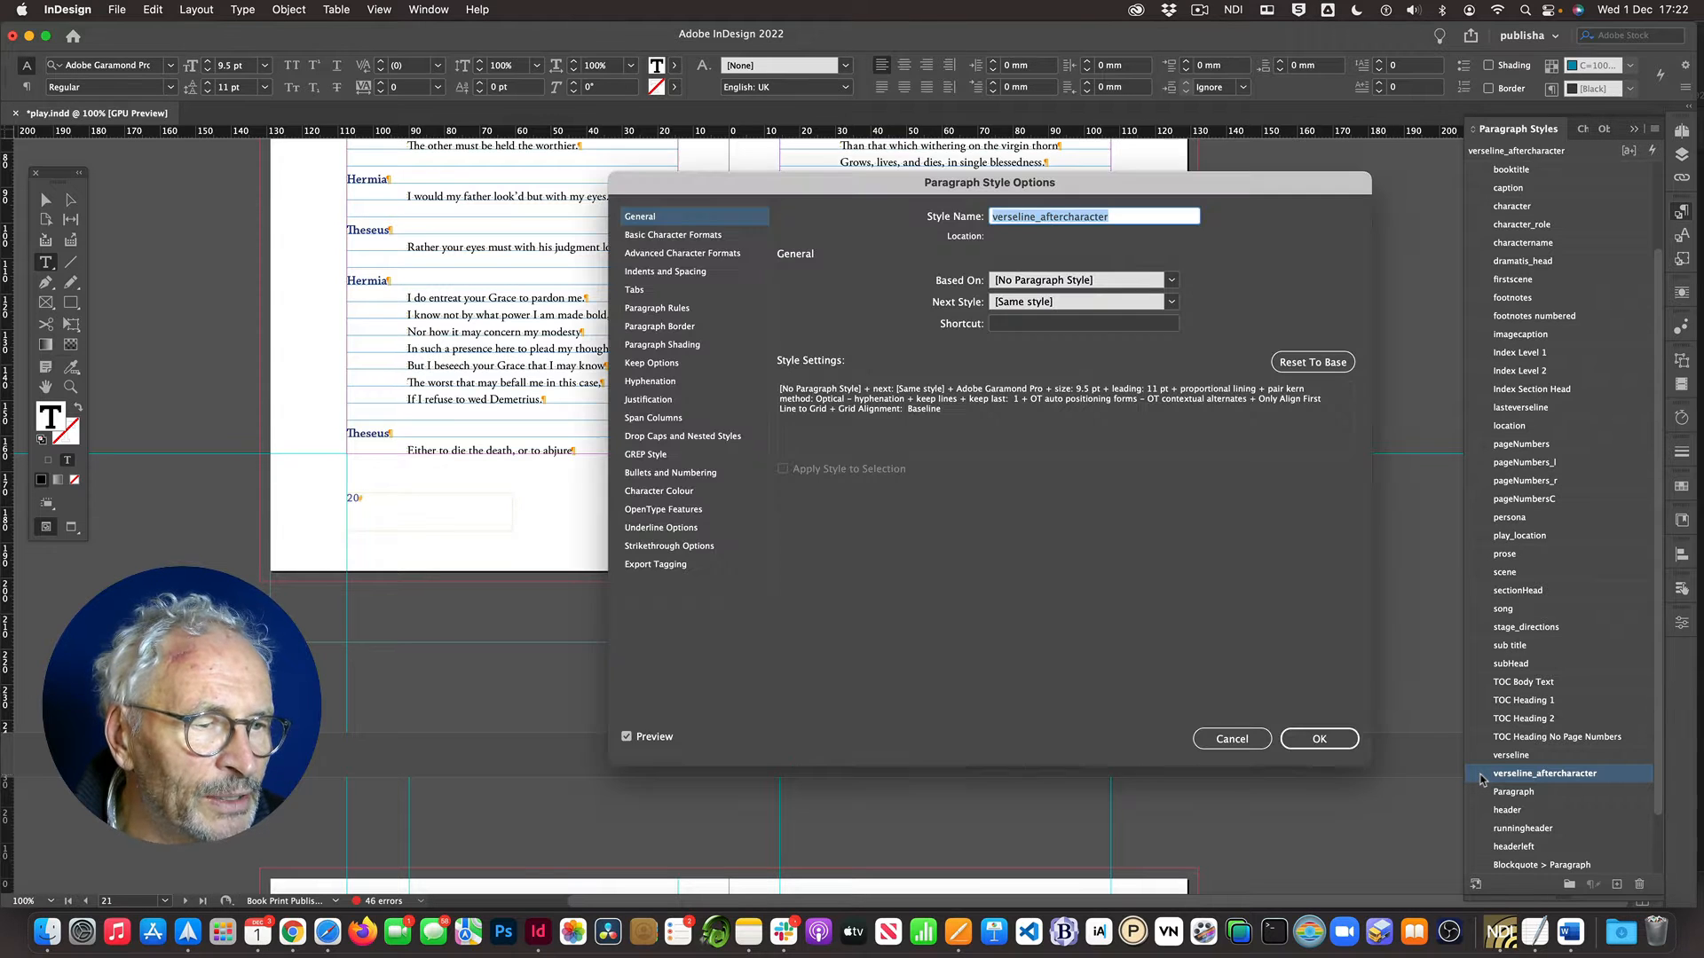
{"action": "left_click_drag", "start_coordinate": [882, 188], "coordinate": [1282, 174]}
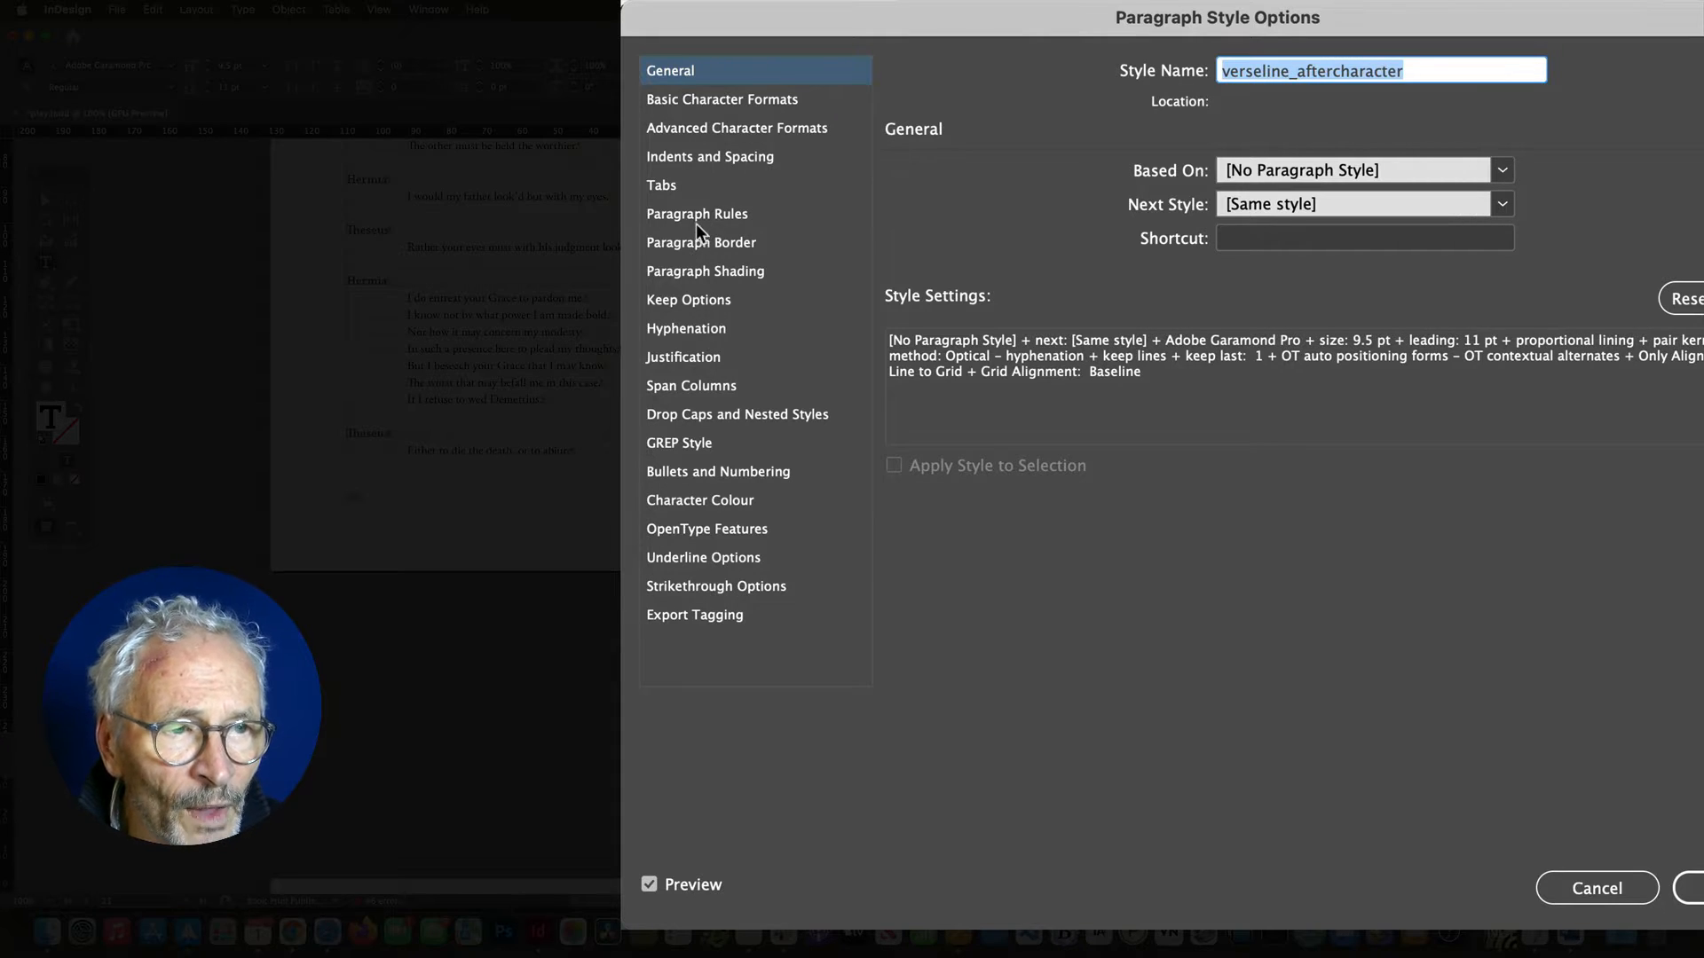
{"action": "left_click", "coordinate": [666, 187]}
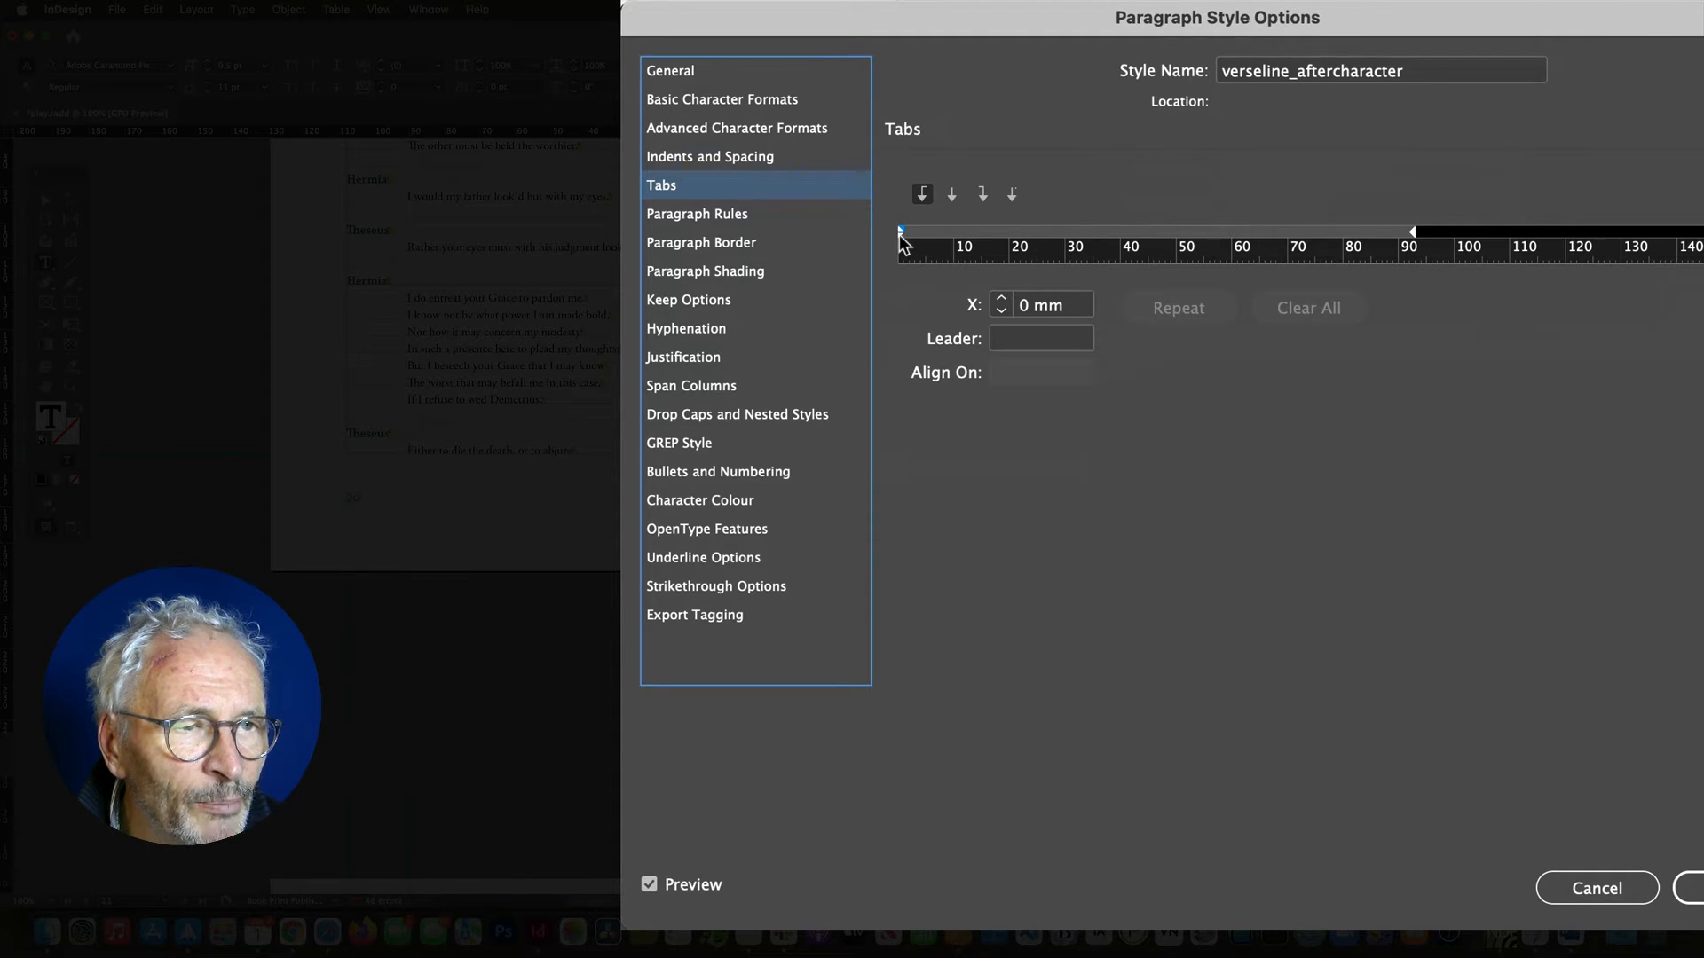
{"action": "left_click_drag", "start_coordinate": [901, 239], "coordinate": [982, 240]}
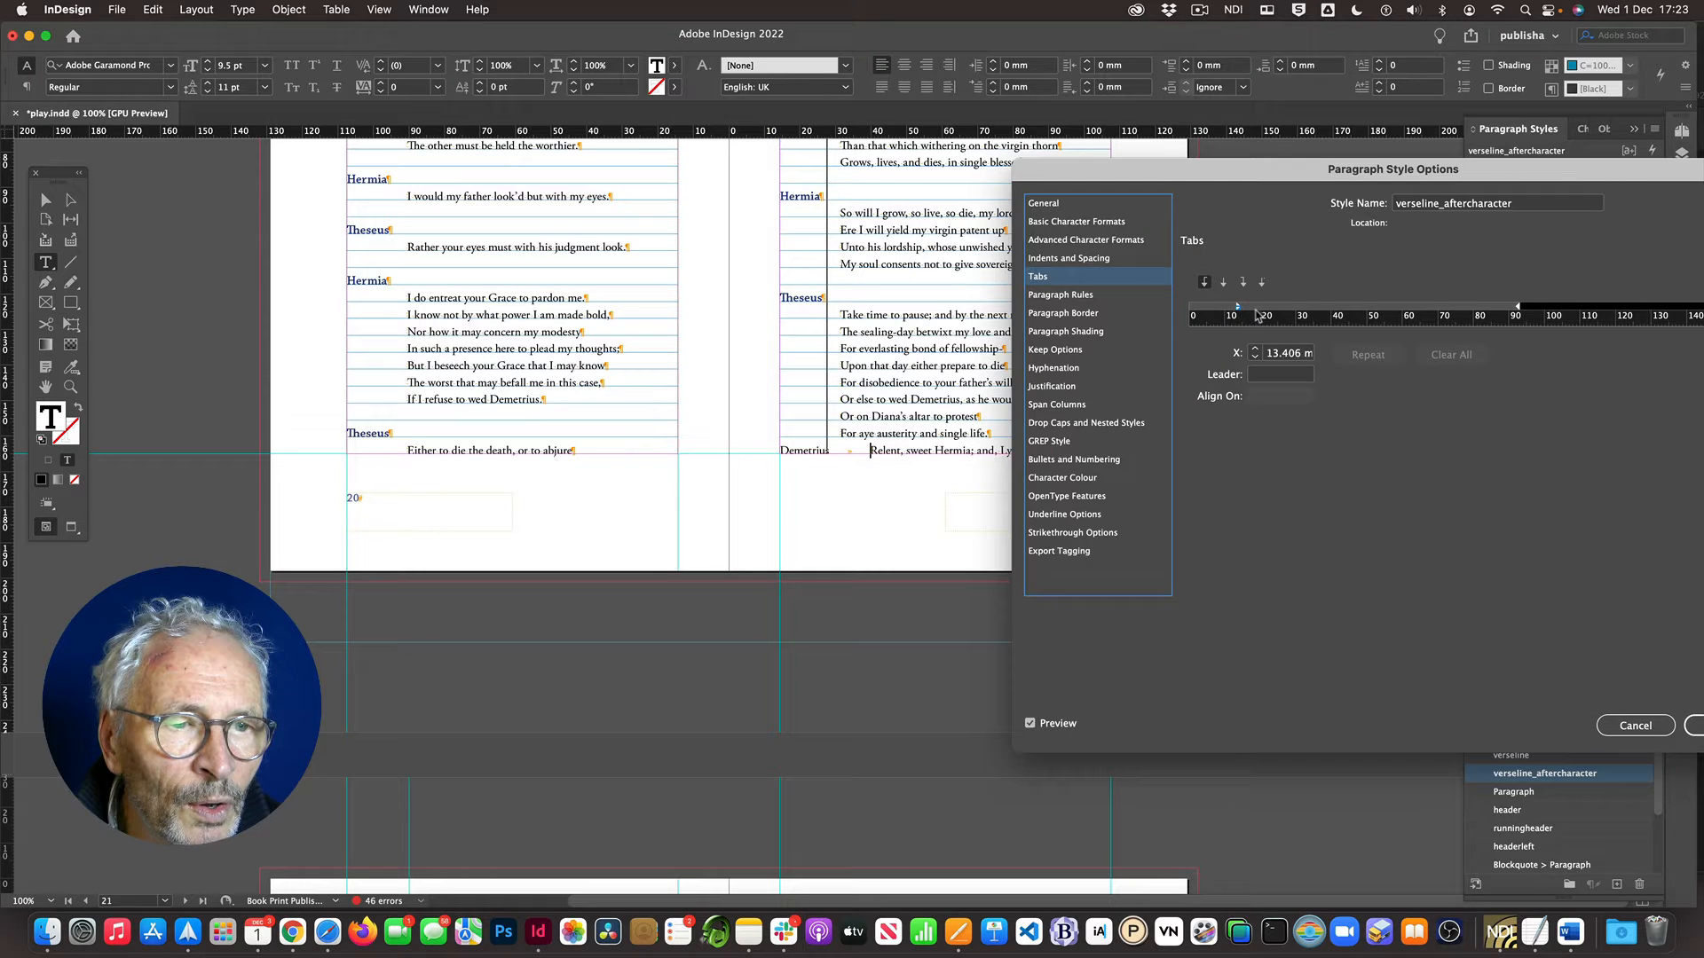
{"action": "left_click_drag", "start_coordinate": [1258, 316], "coordinate": [1190, 306]}
Step: Add a left-aligned tab stop at about 17.3 mm to verseline_aftercharacter, aligning the first line's verse with the lines above
{"action": "left_click", "coordinate": [1228, 312]}
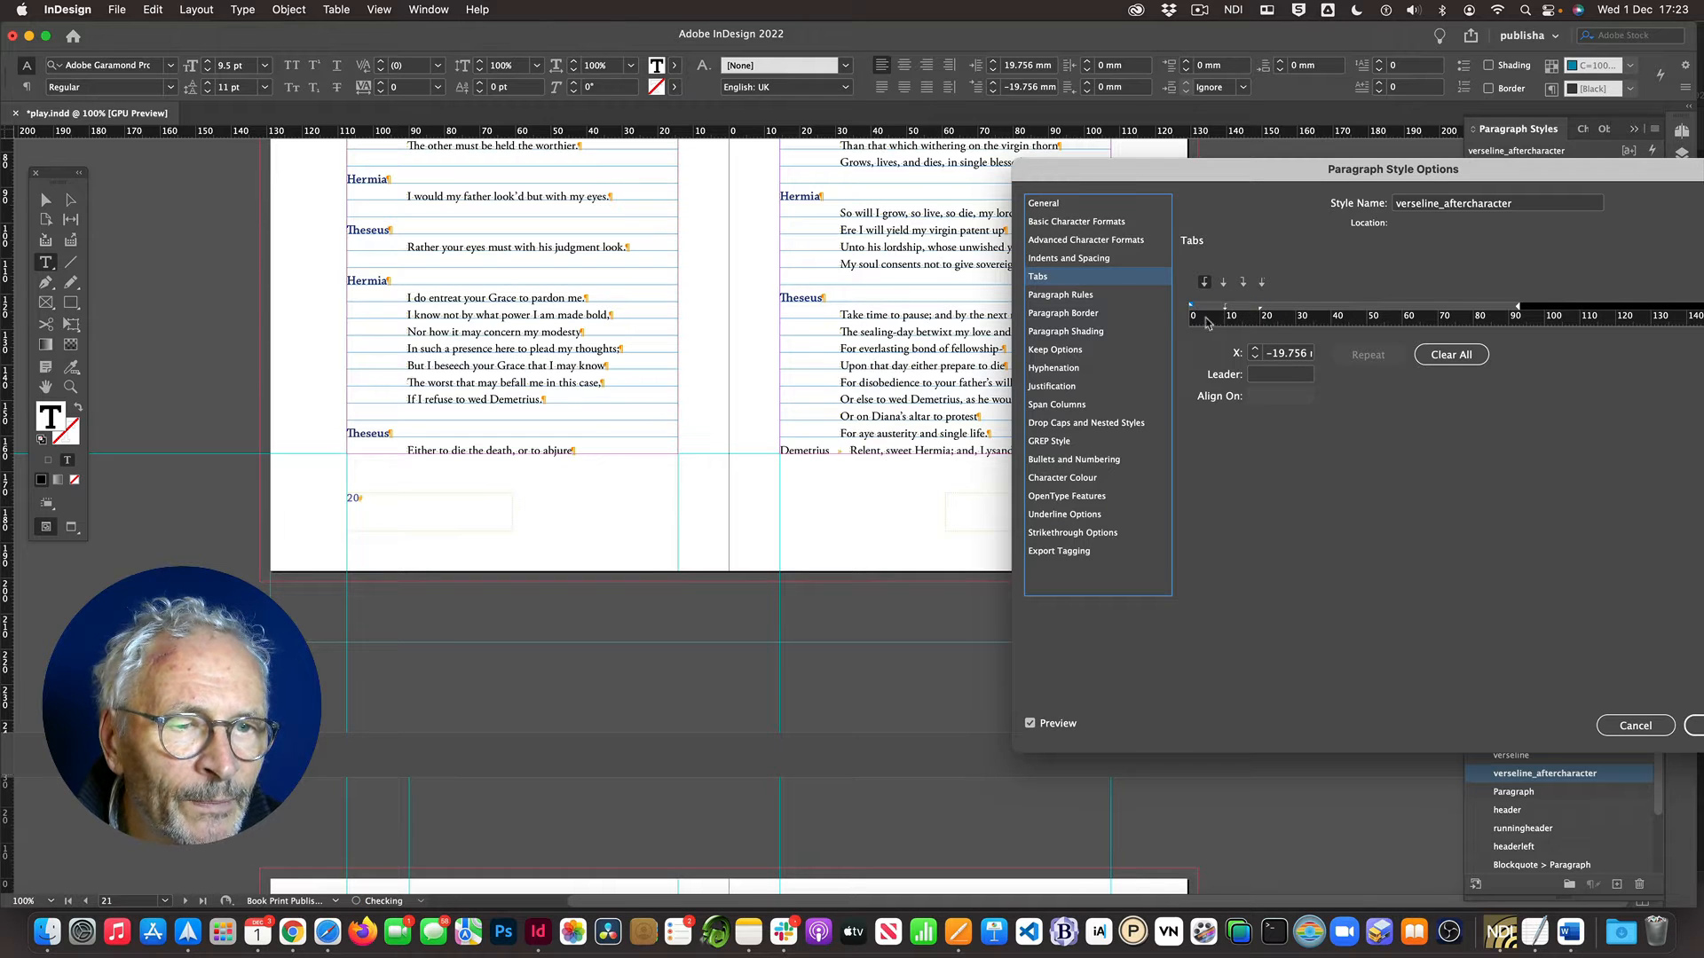
{"action": "left_click_drag", "start_coordinate": [1261, 312], "coordinate": [1257, 312]}
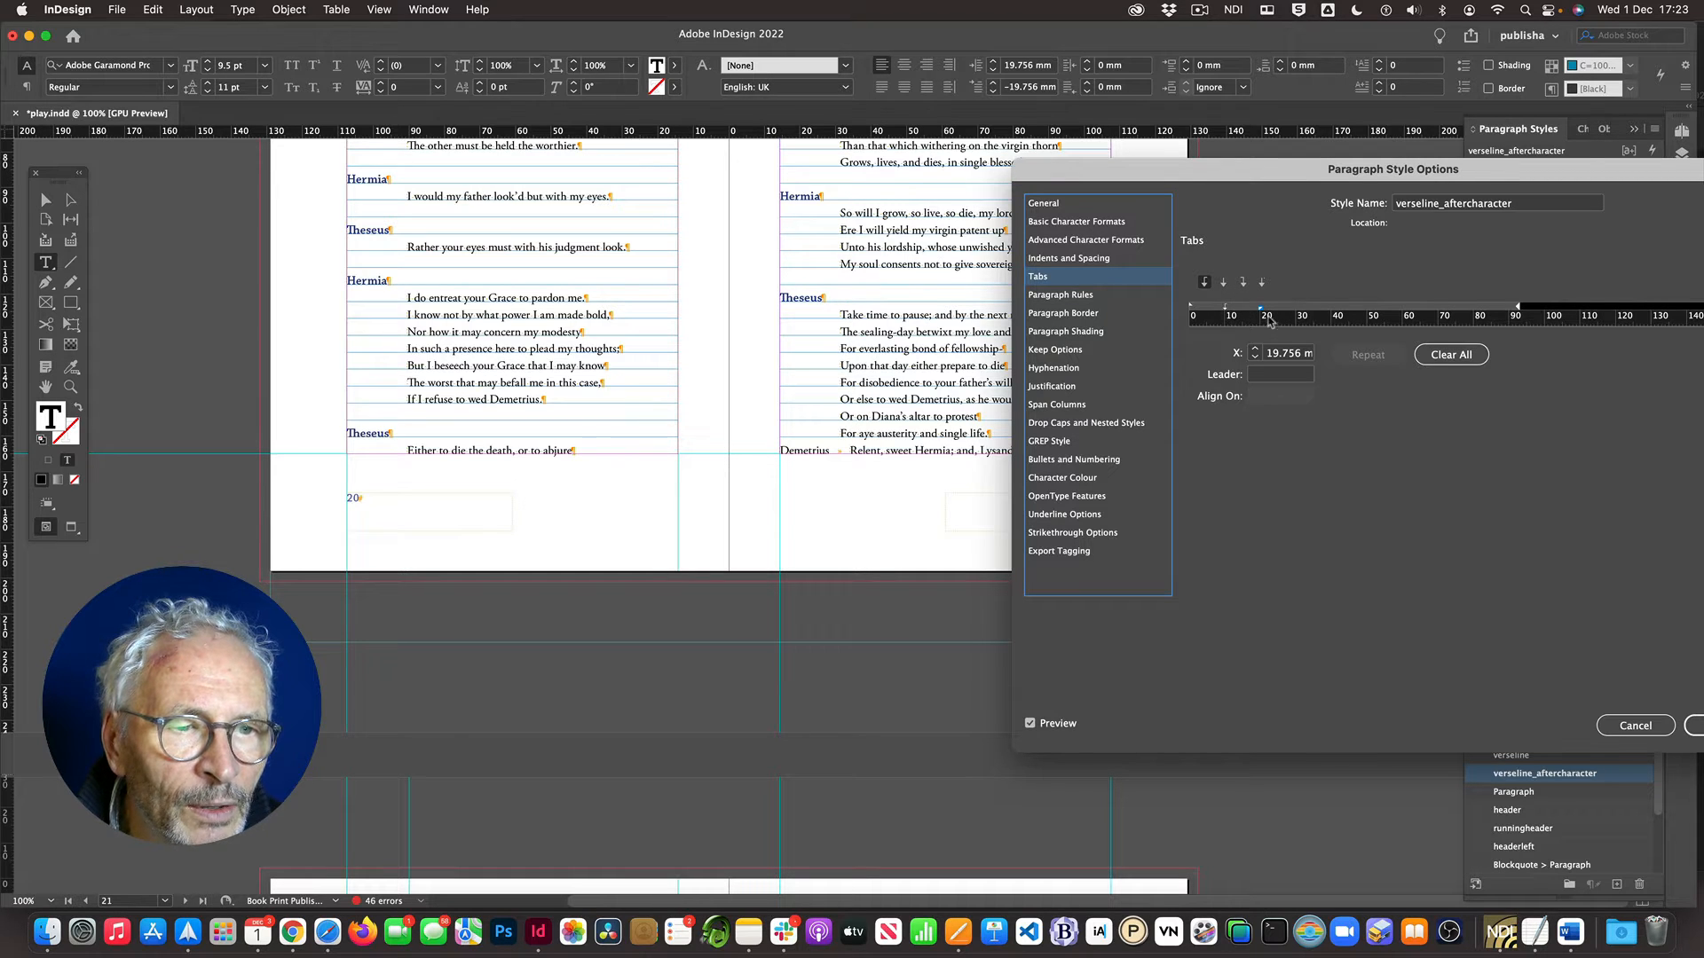
{"action": "mouse_move", "coordinate": [1262, 313]}
{"action": "left_mouse_down"}
{"action": "mouse_move", "coordinate": [1208, 312]}
{"action": "mouse_move", "coordinate": [1251, 312]}
{"action": "left_mouse_up"}
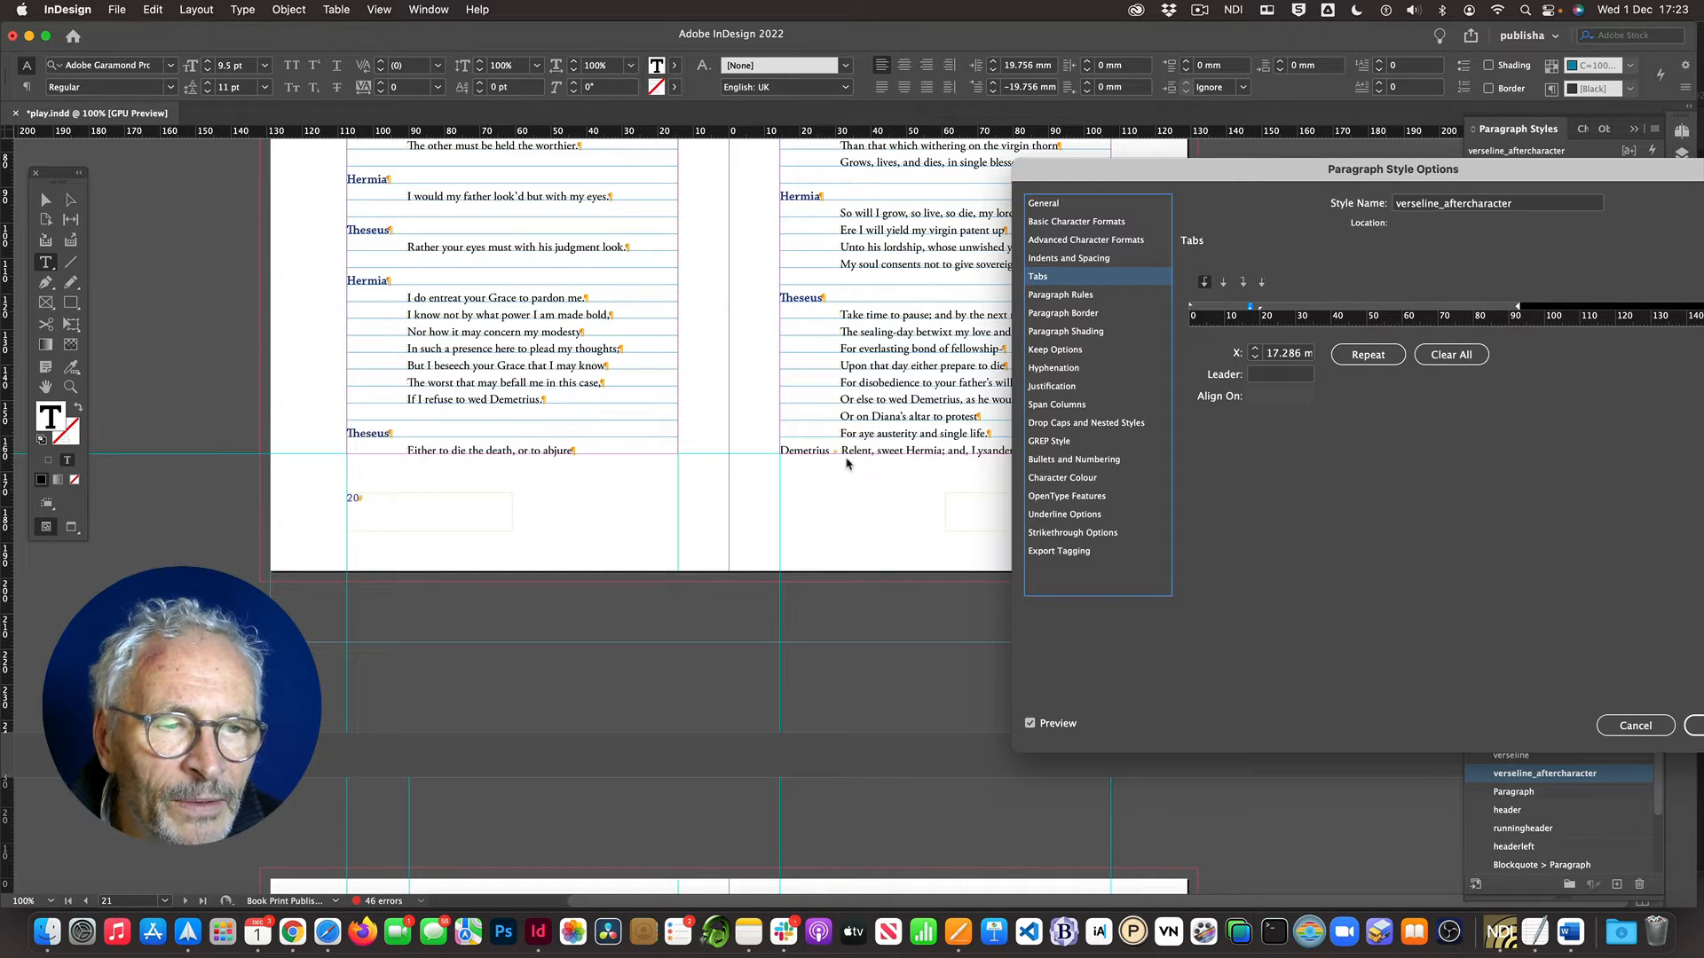
{"action": "left_click", "coordinate": [1695, 727]}
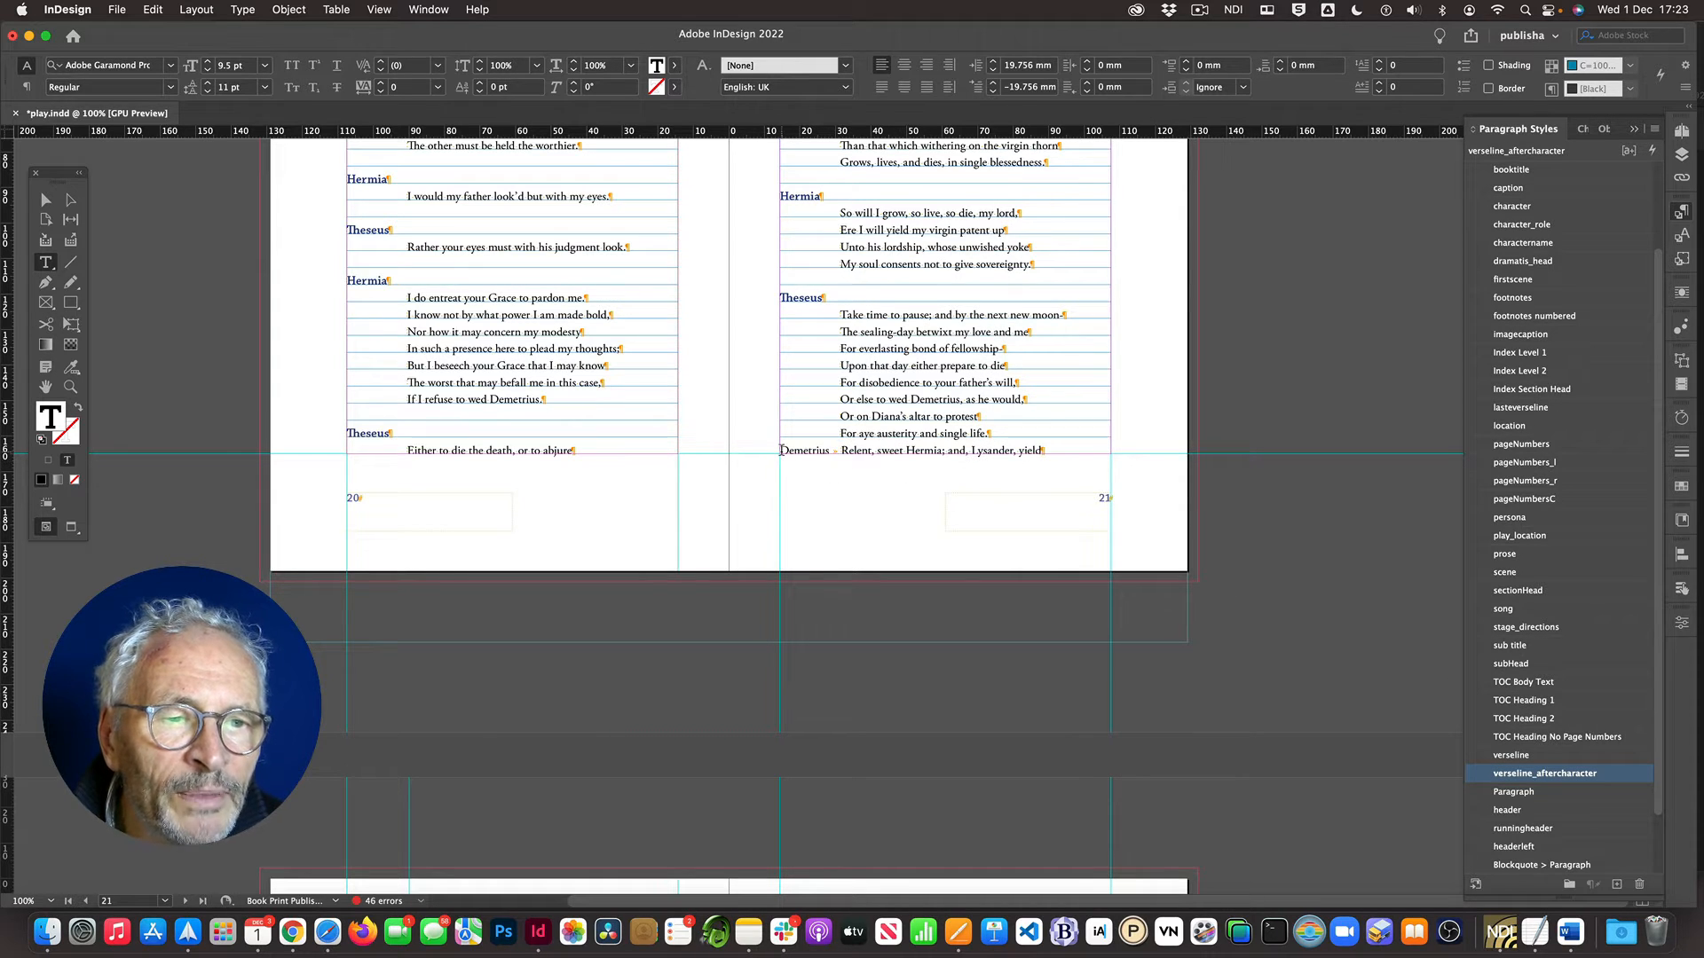
Step: Create a new character style from the selected speaker name Demetrius and name it character_beforespeech
{"action": "left_click_drag", "start_coordinate": [781, 450], "coordinate": [826, 450]}
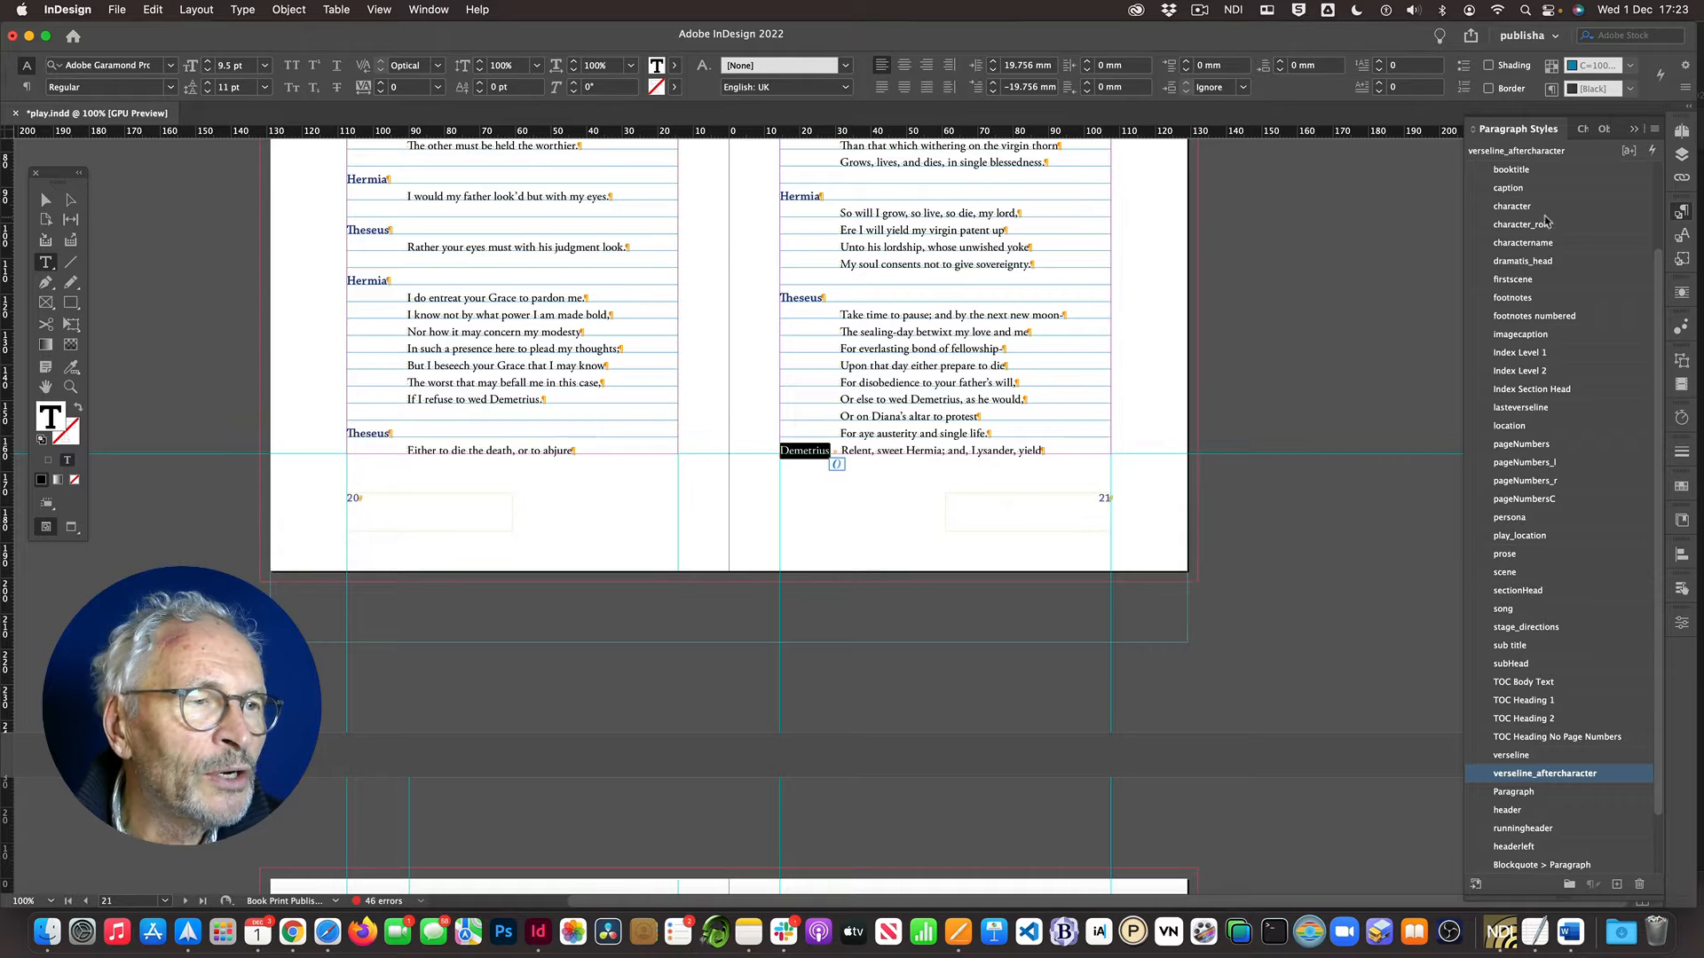
{"action": "scroll", "coordinate": [1514, 211], "scroll_direction": "up", "scroll_amount": 3}
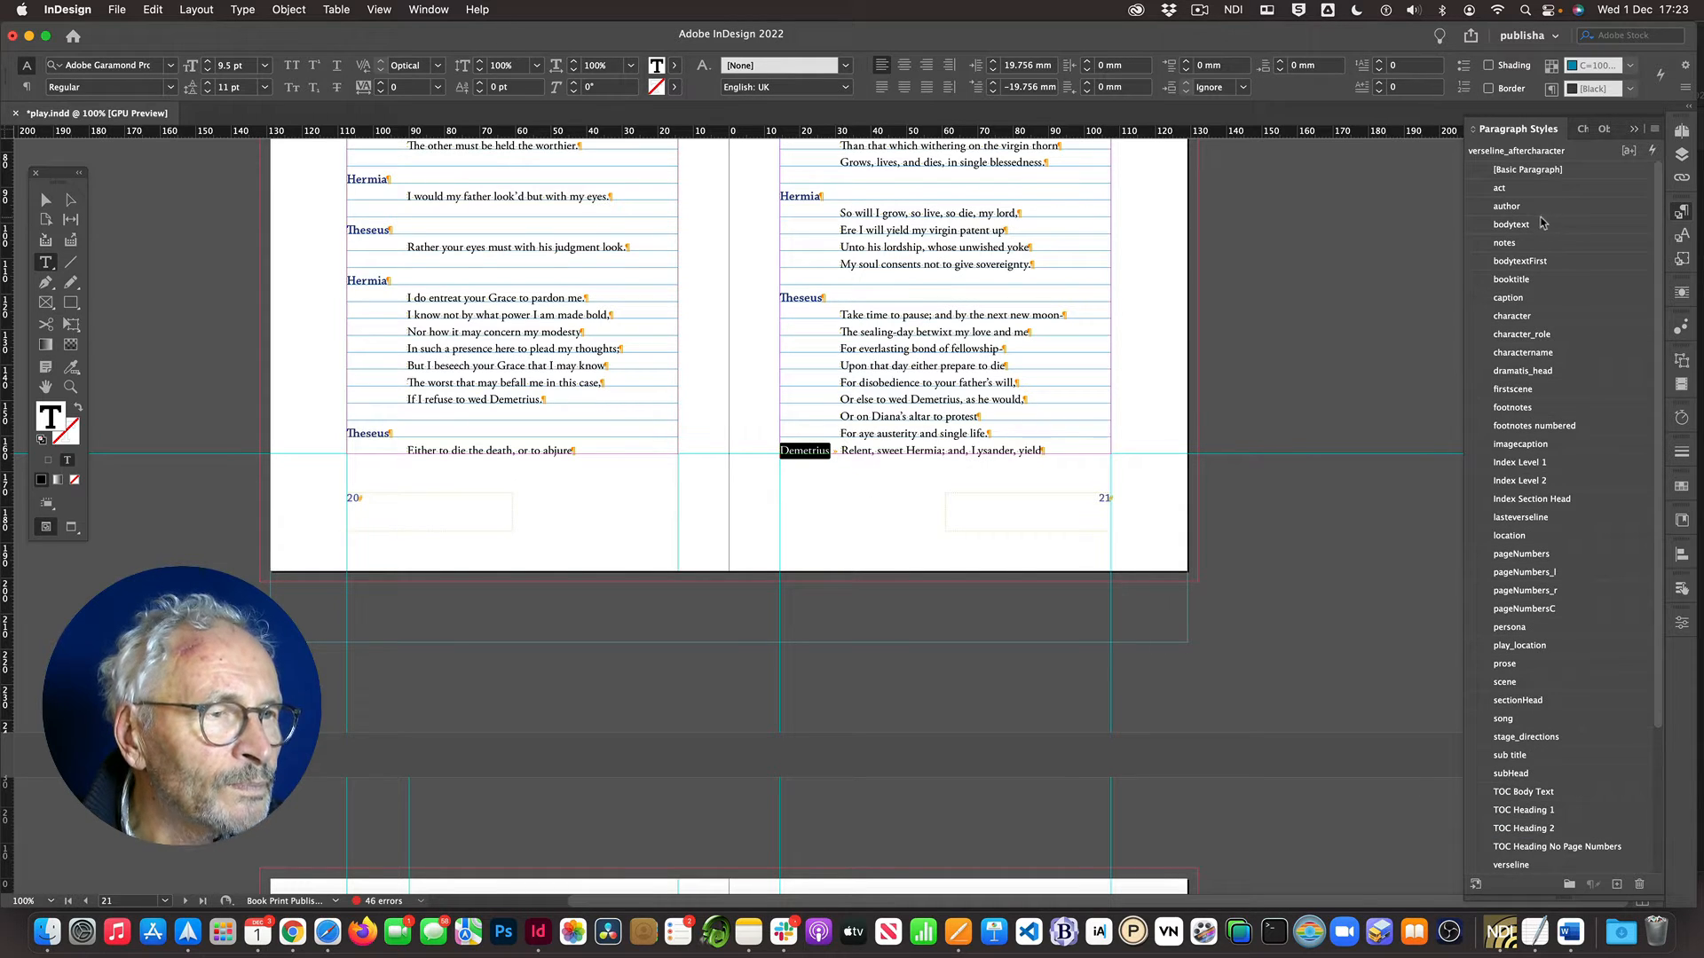
{"action": "left_click", "coordinate": [1582, 129]}
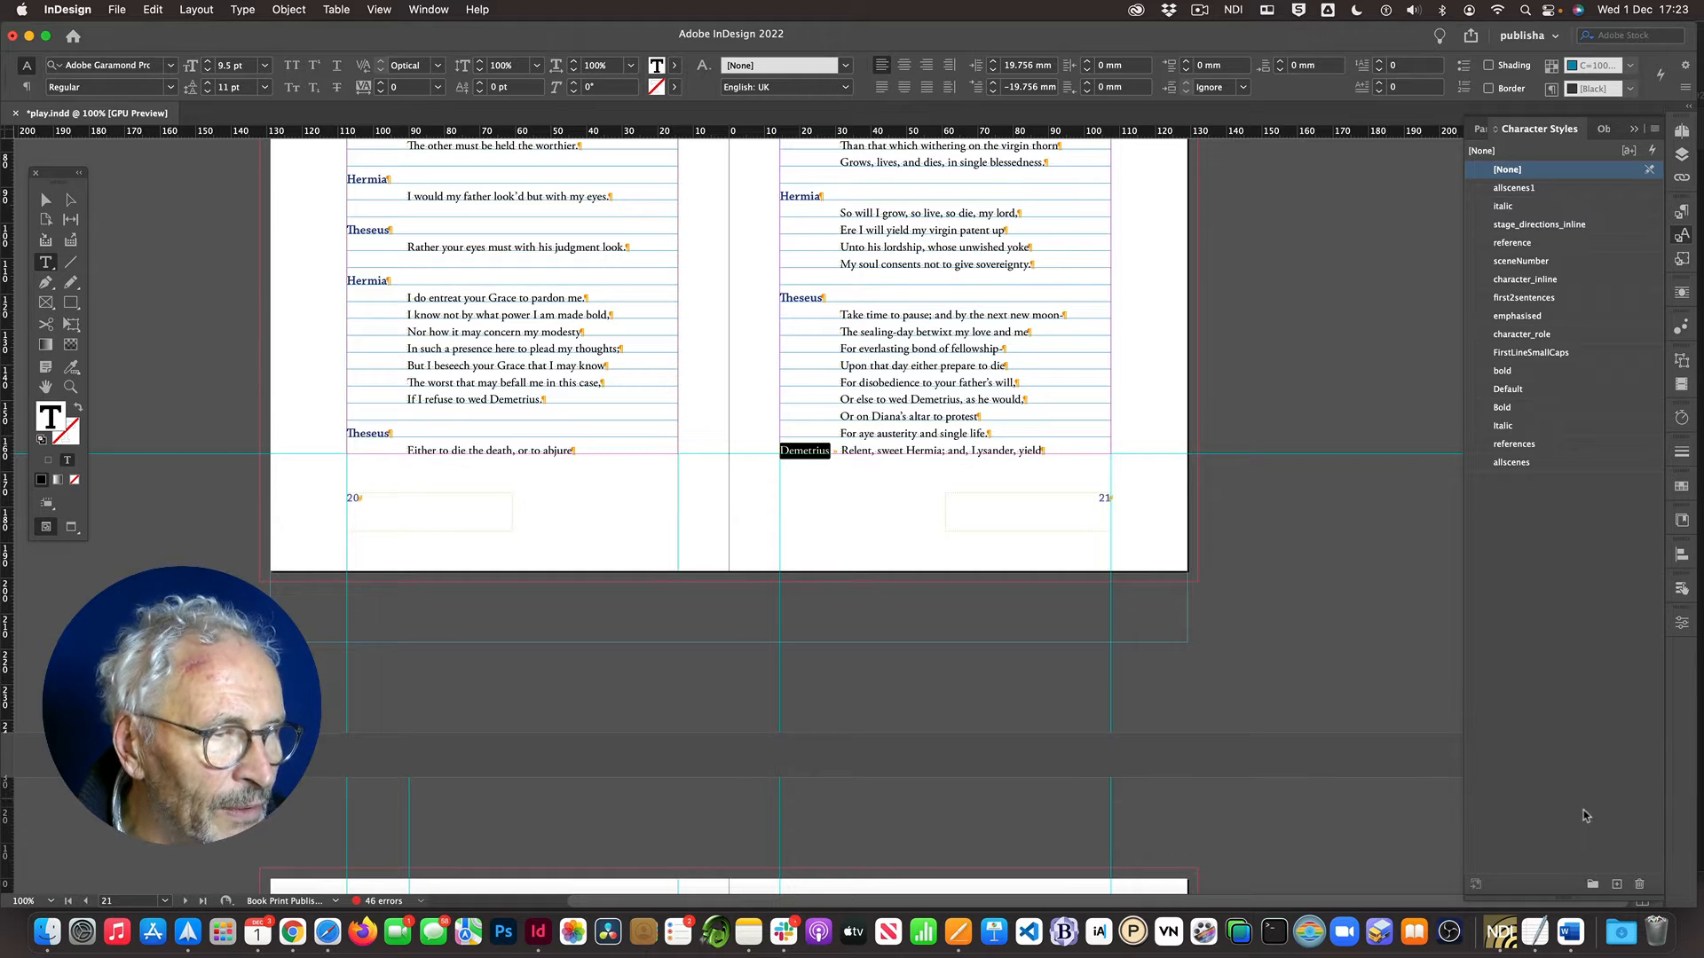
{"action": "left_click", "coordinate": [1619, 885]}
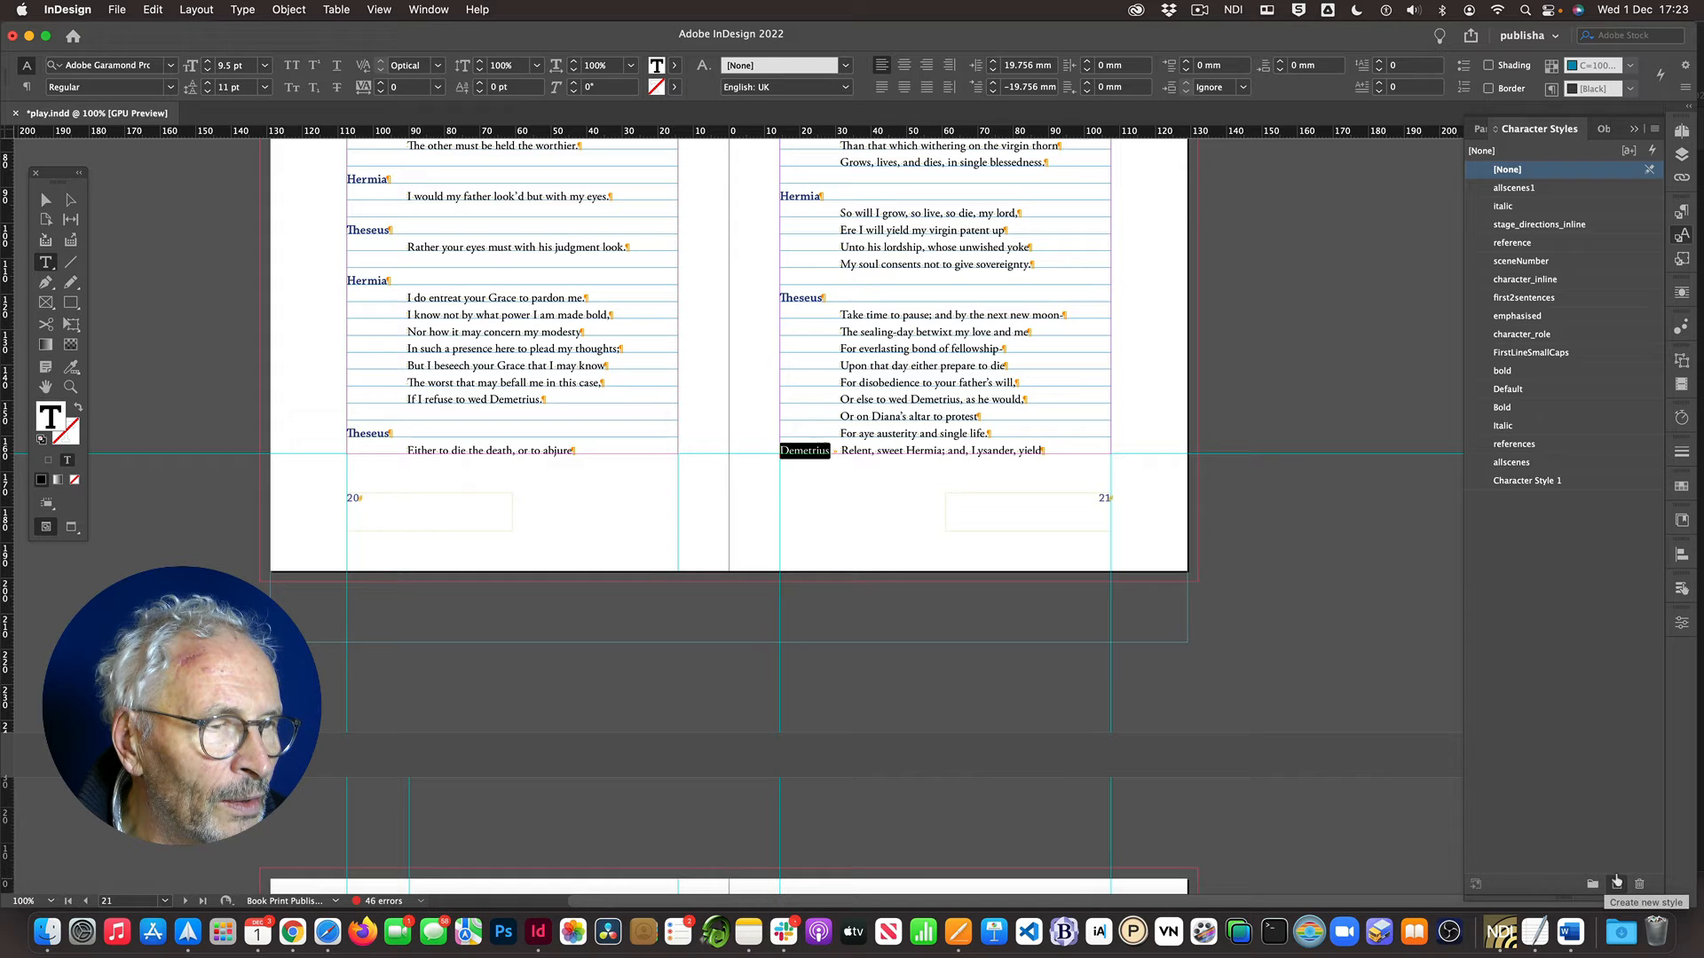
{"action": "double_click", "coordinate": [1515, 481]}
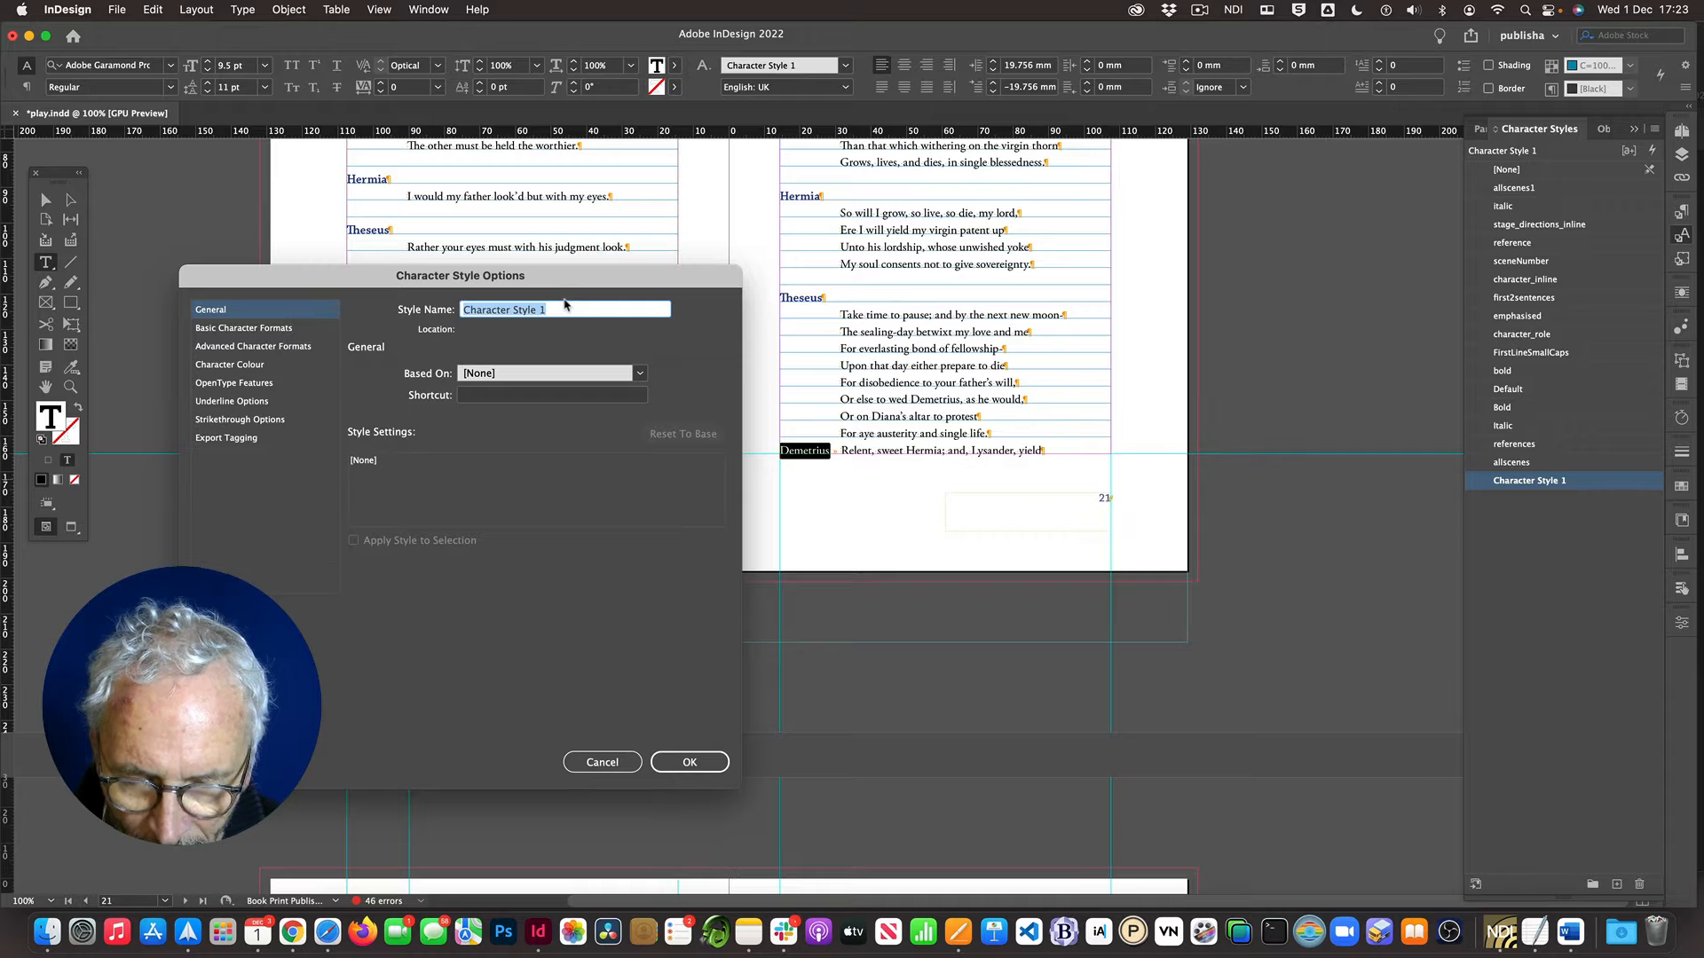
{"action": "type", "text": "cha"}
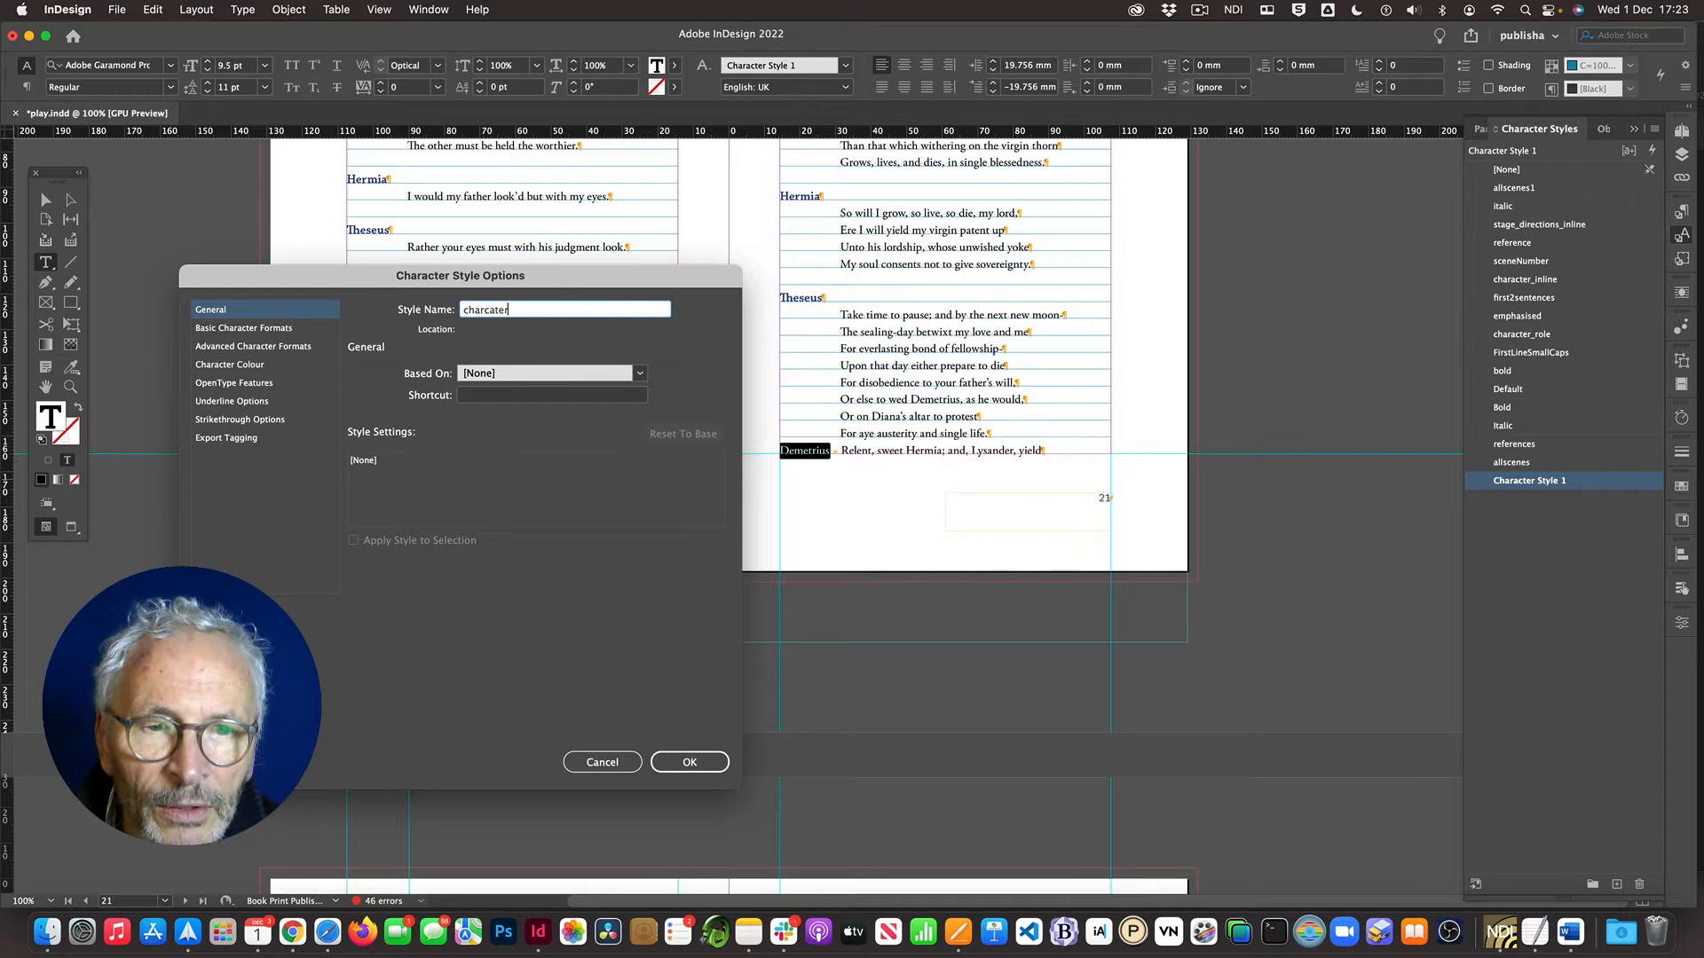
{"action": "type", "text": "rcat"}
{"action": "key", "text": "BackSpace"}
{"action": "key", "text": "BackSpace"}
{"action": "key", "text": "BackSpace"}
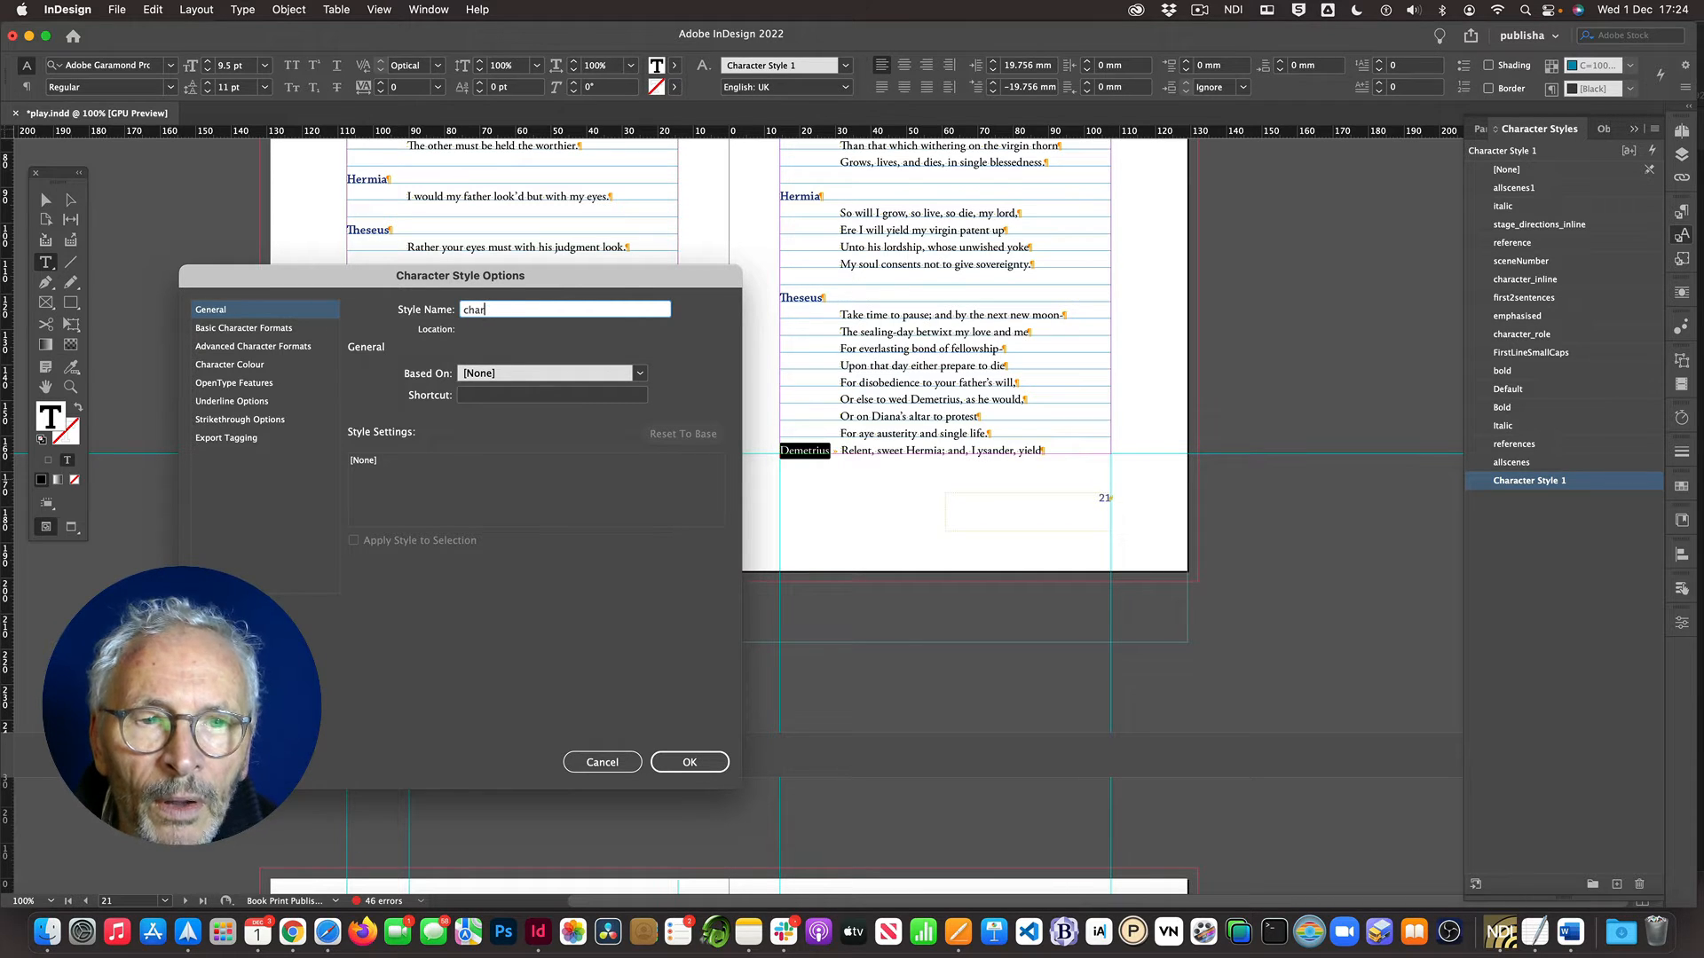
{"action": "type", "text": "acter_beforespeech"}
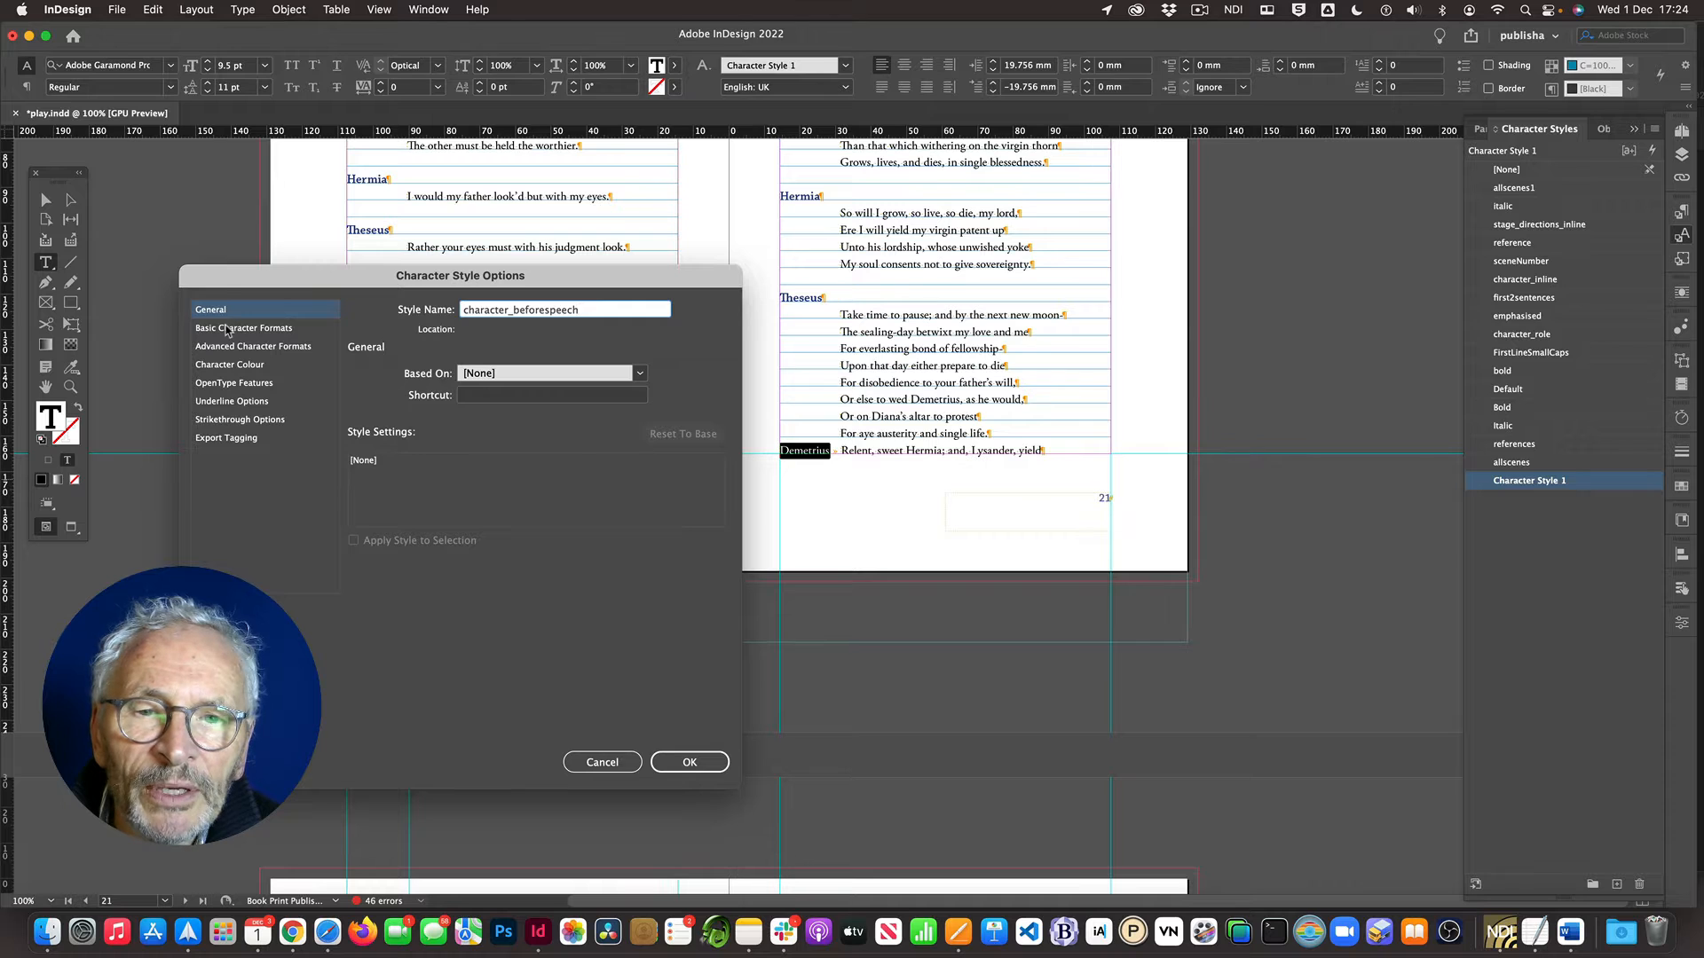
Step: Set the font family of the character_beforespeech style to Chaparral Pro and its font style to Semibold
{"action": "left_click", "coordinate": [227, 328]}
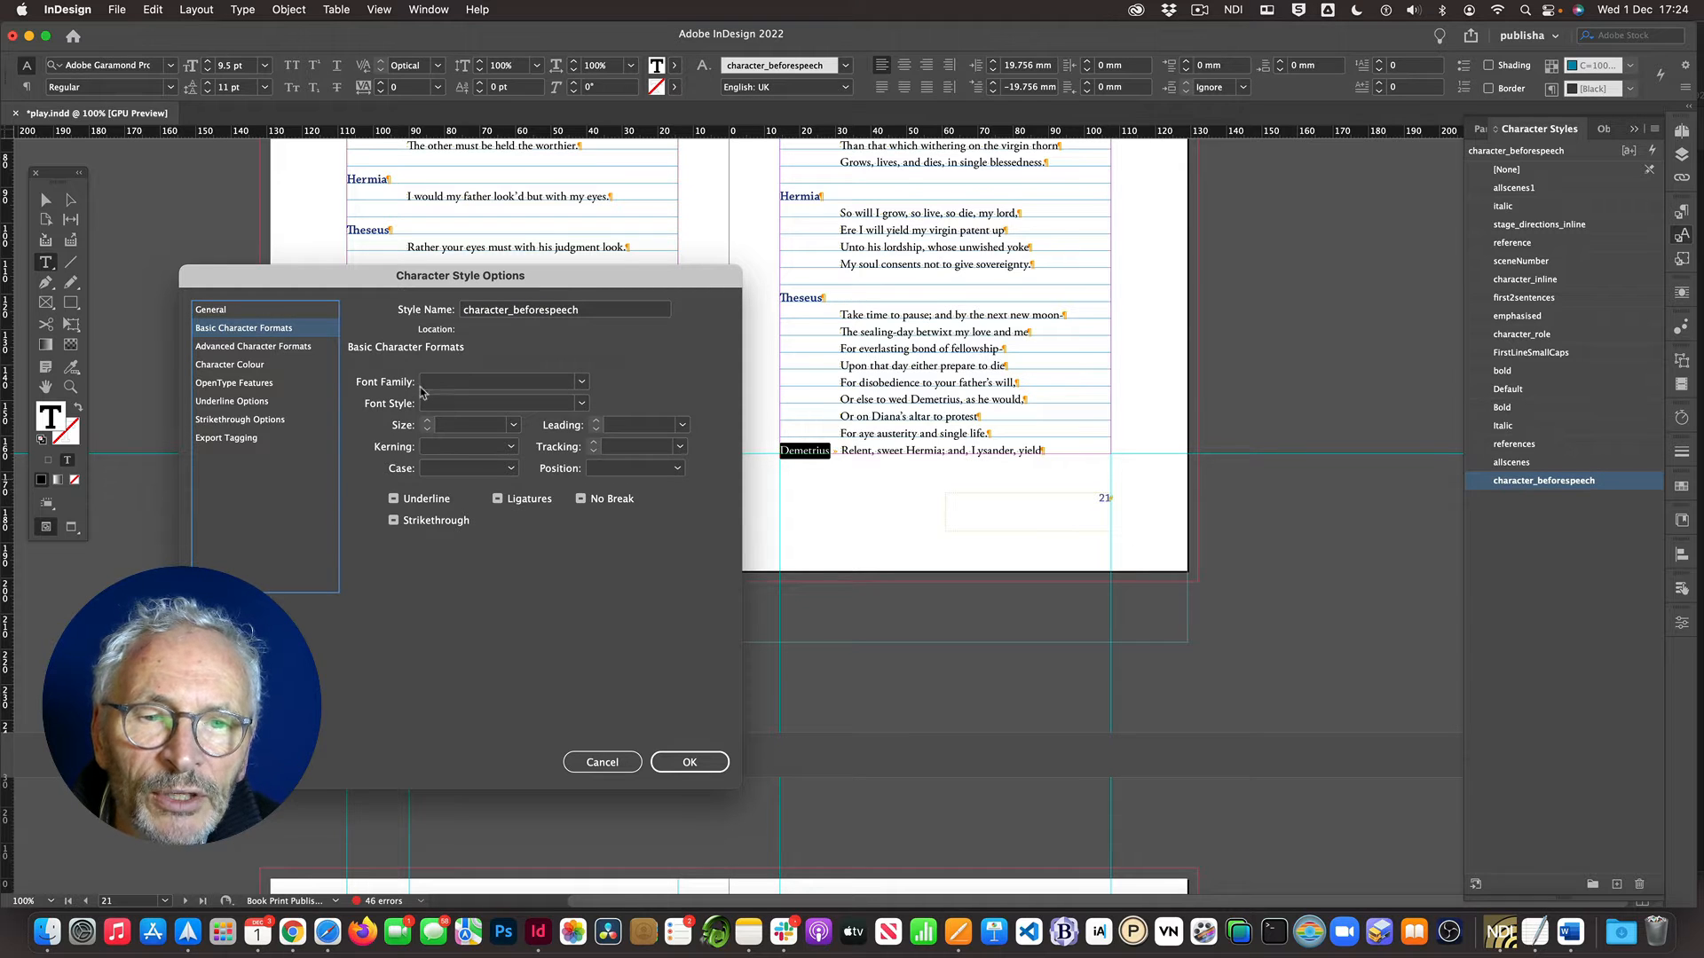
{"action": "left_click", "coordinate": [581, 405]}
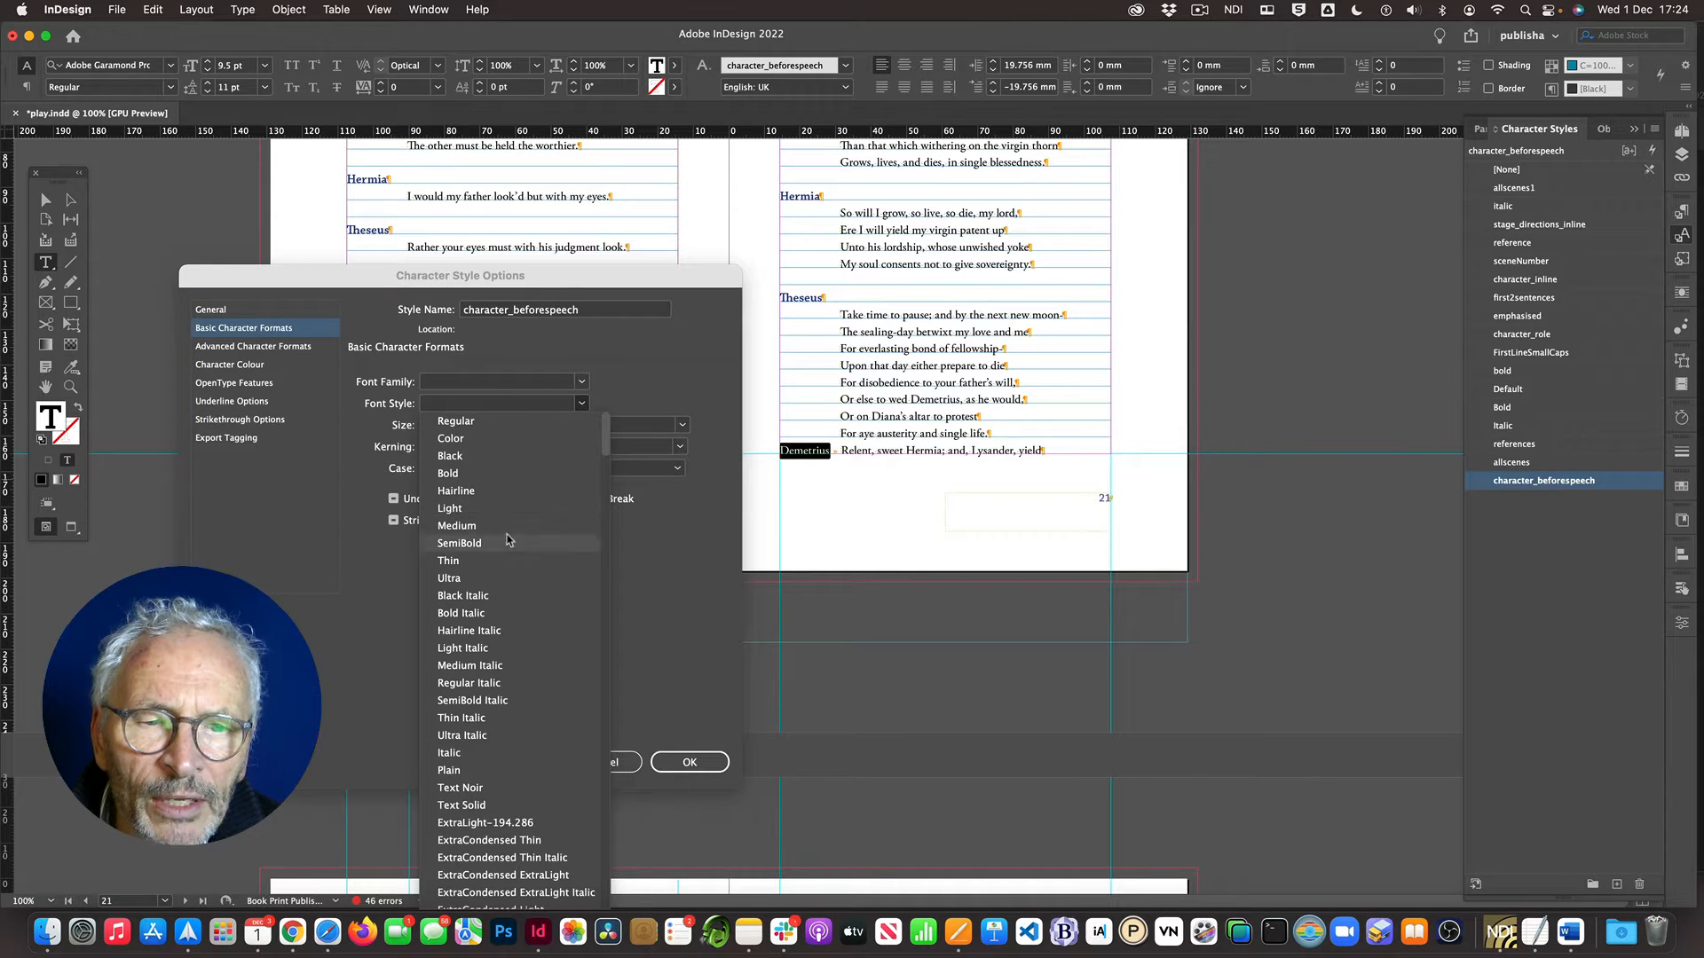
{"action": "left_click", "coordinate": [471, 544]}
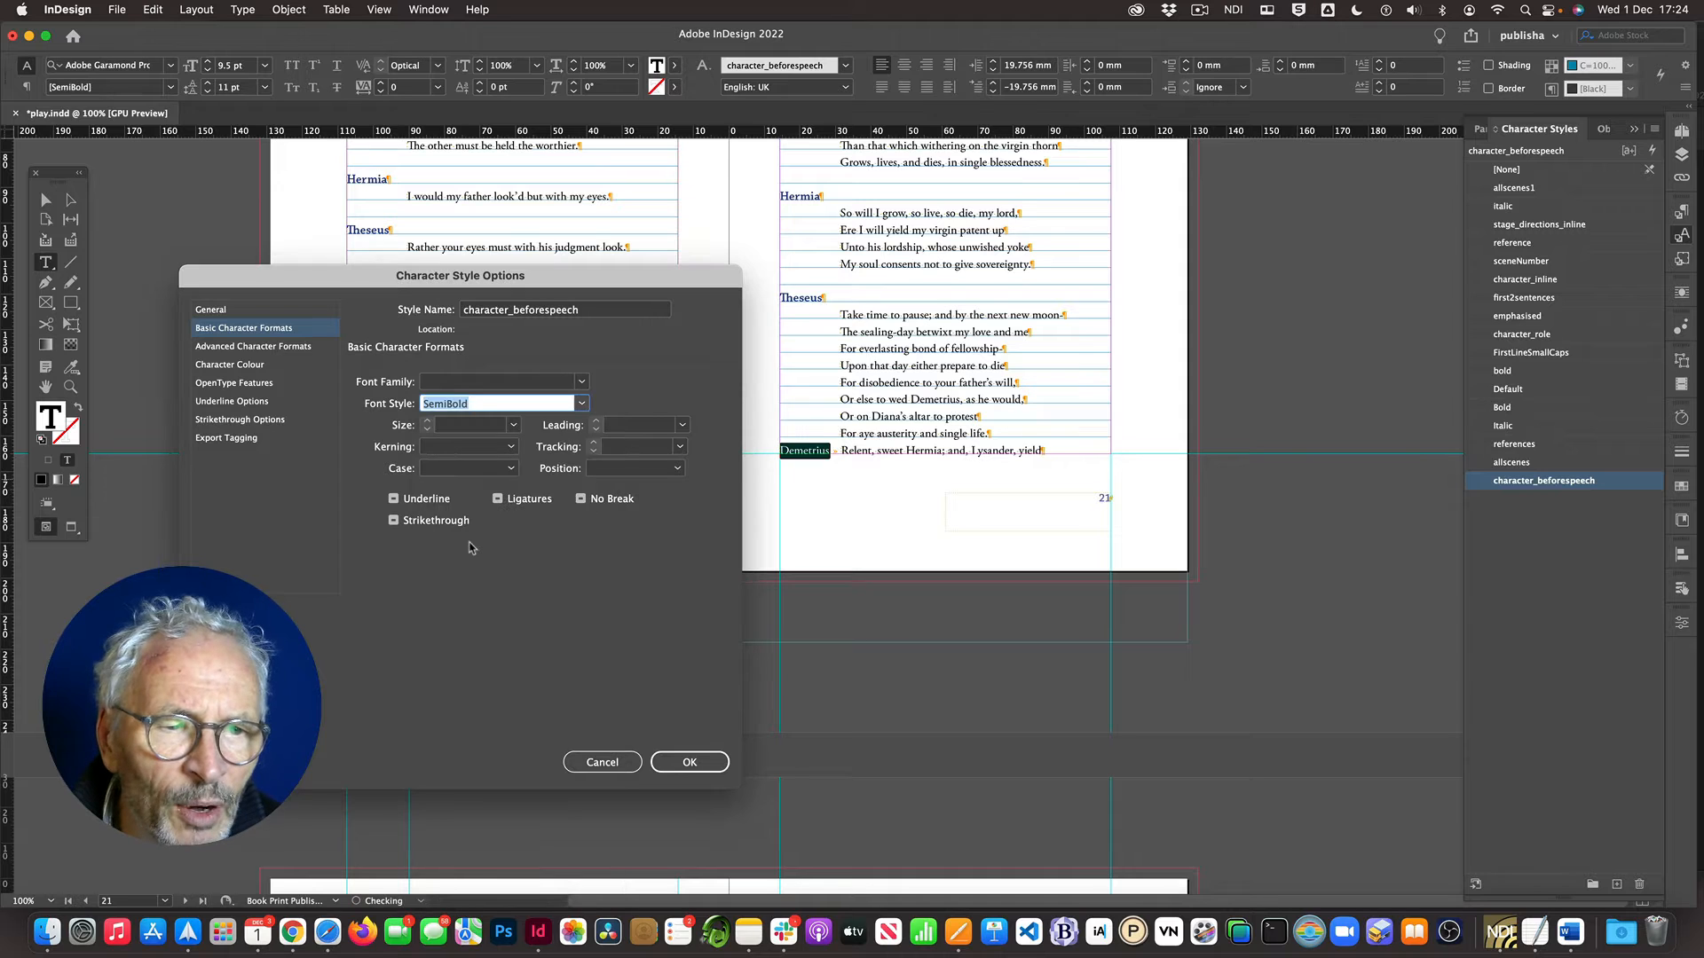
{"action": "left_click", "coordinate": [575, 386]}
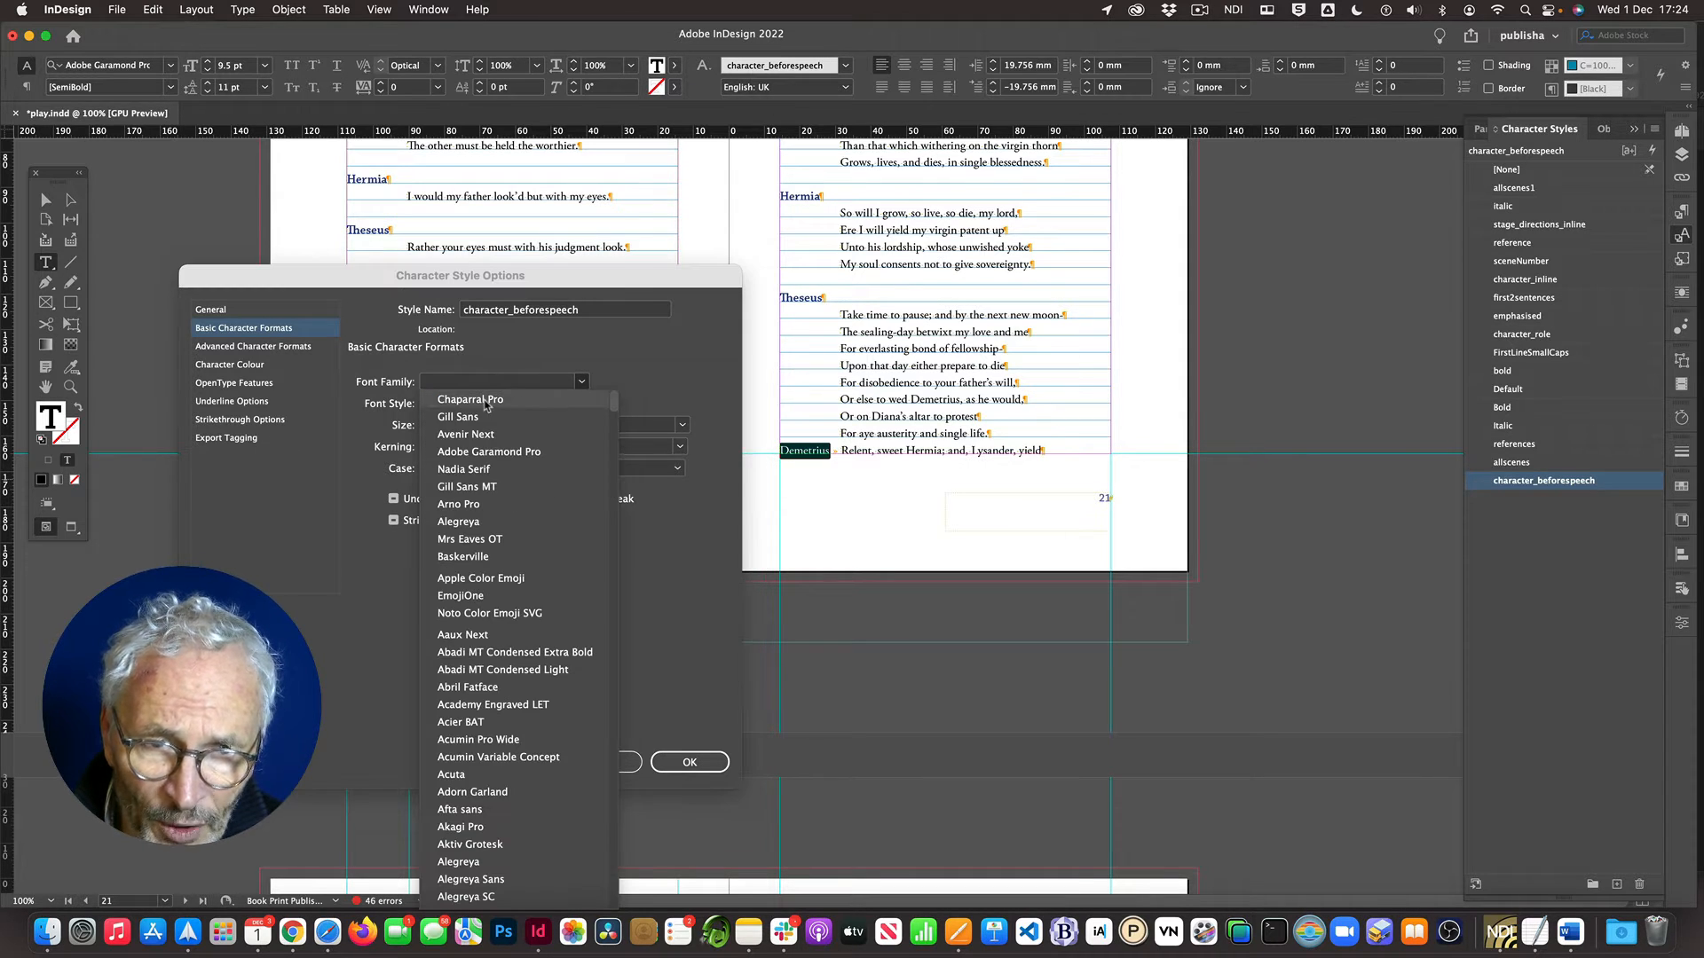
{"action": "left_click", "coordinate": [486, 404]}
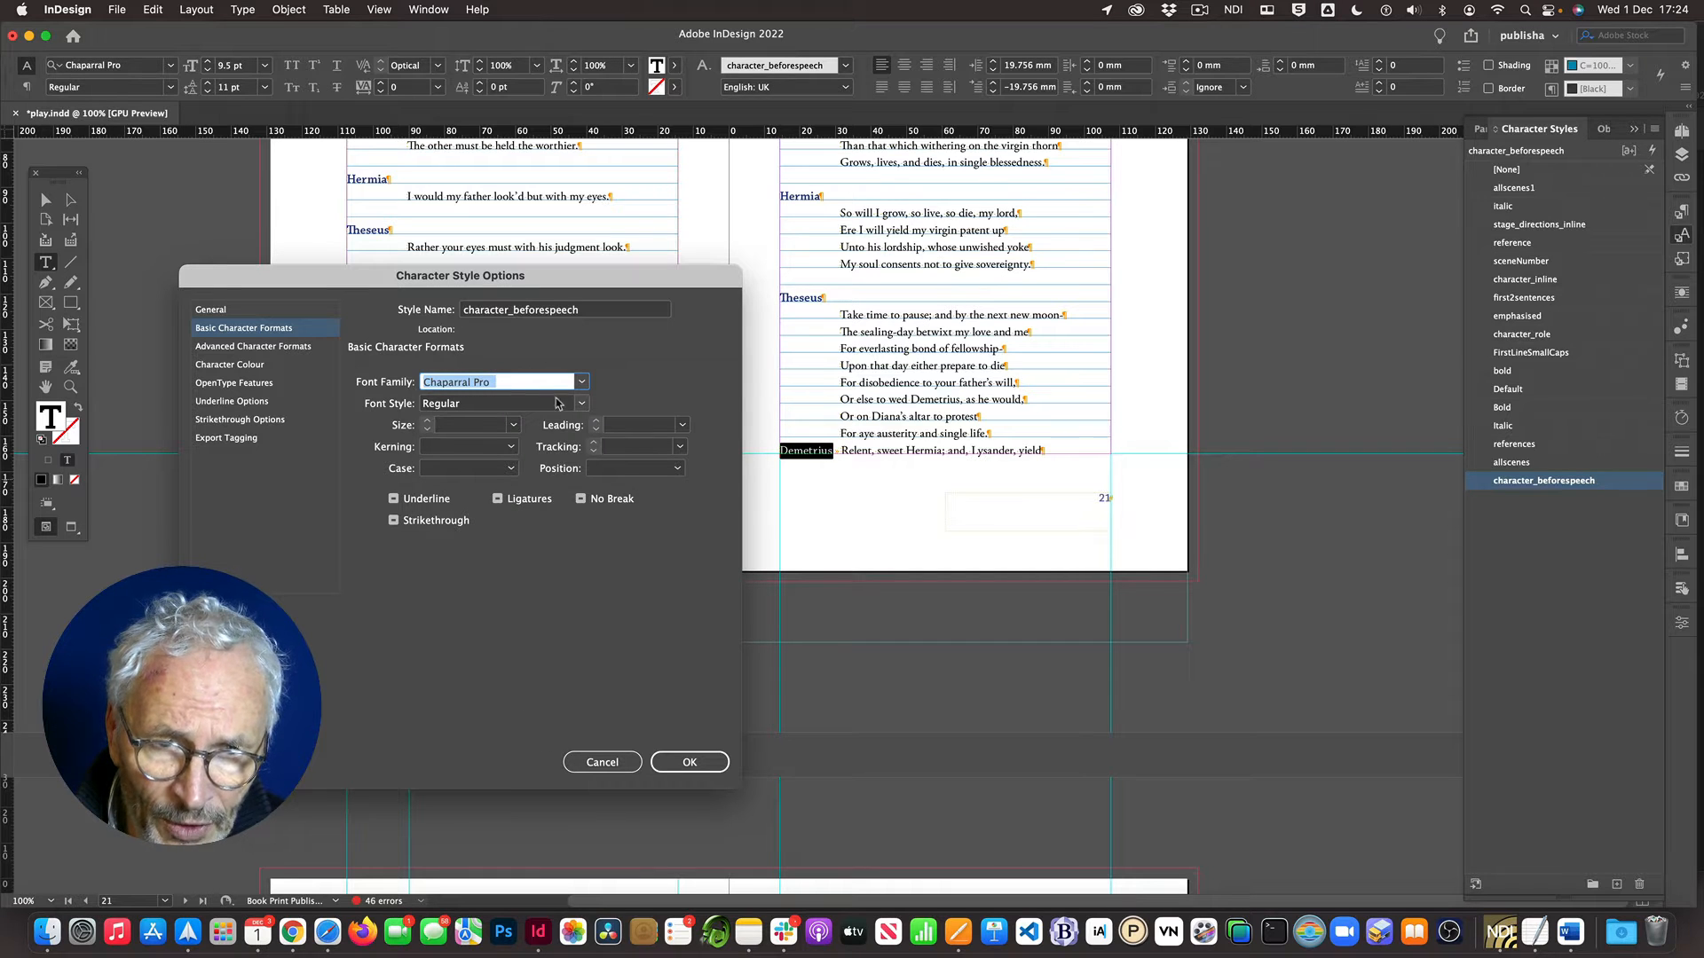
{"action": "left_click", "coordinate": [581, 404]}
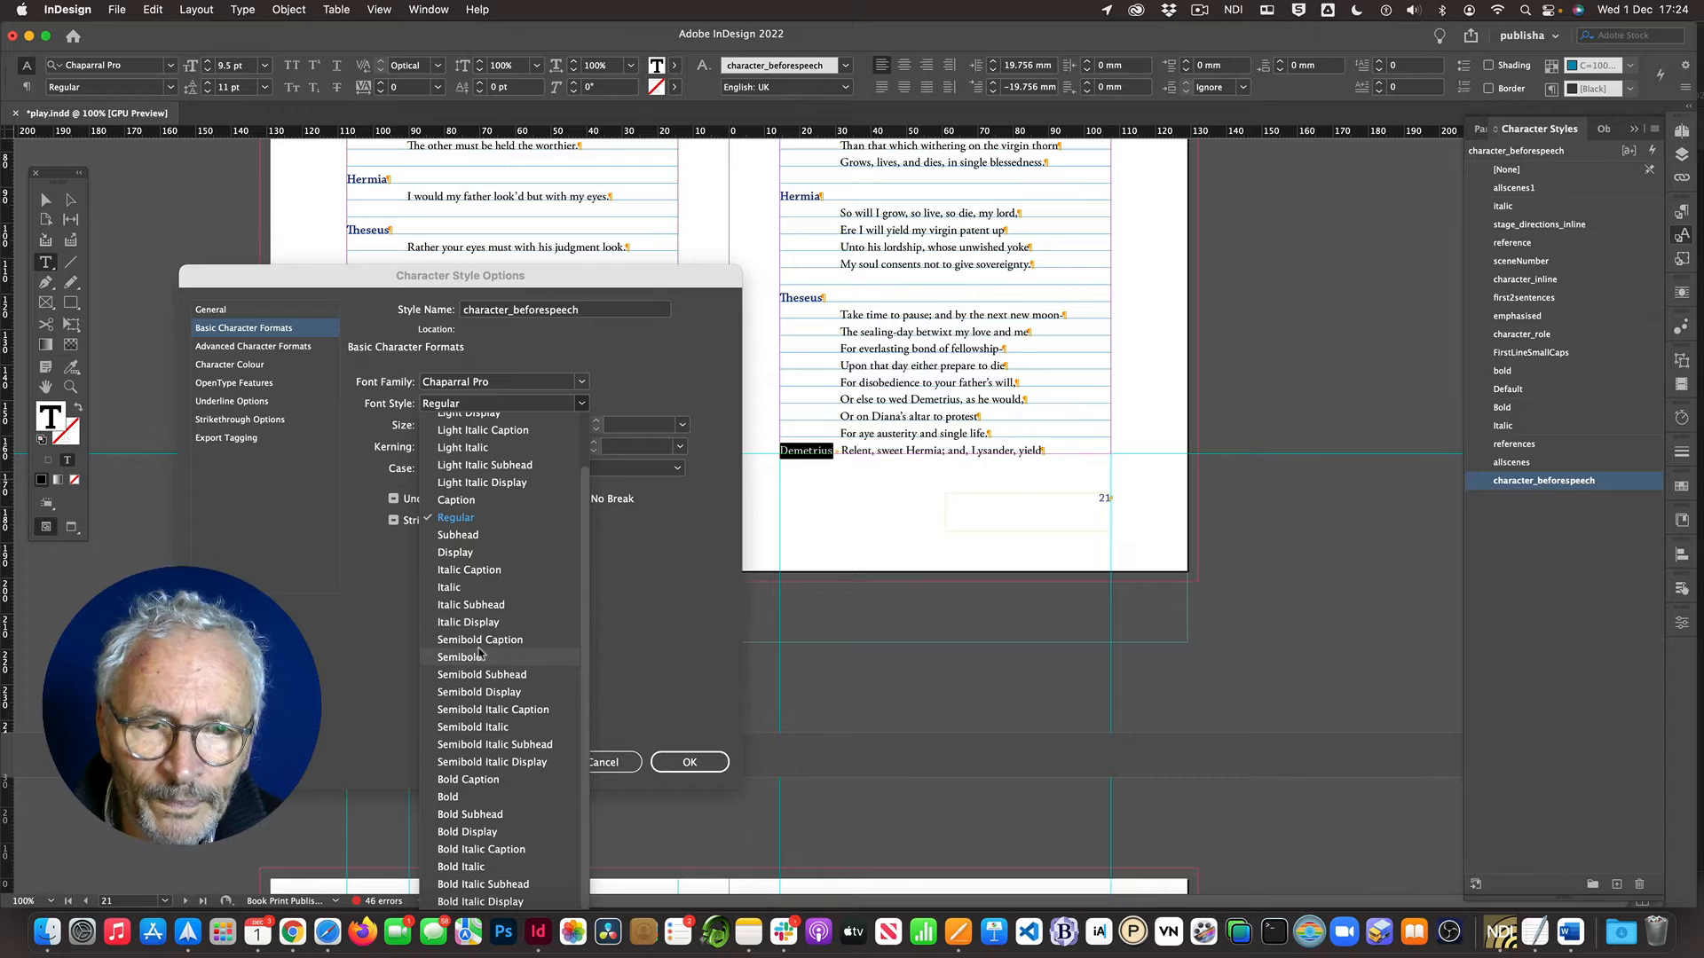
{"action": "left_click", "coordinate": [478, 656]}
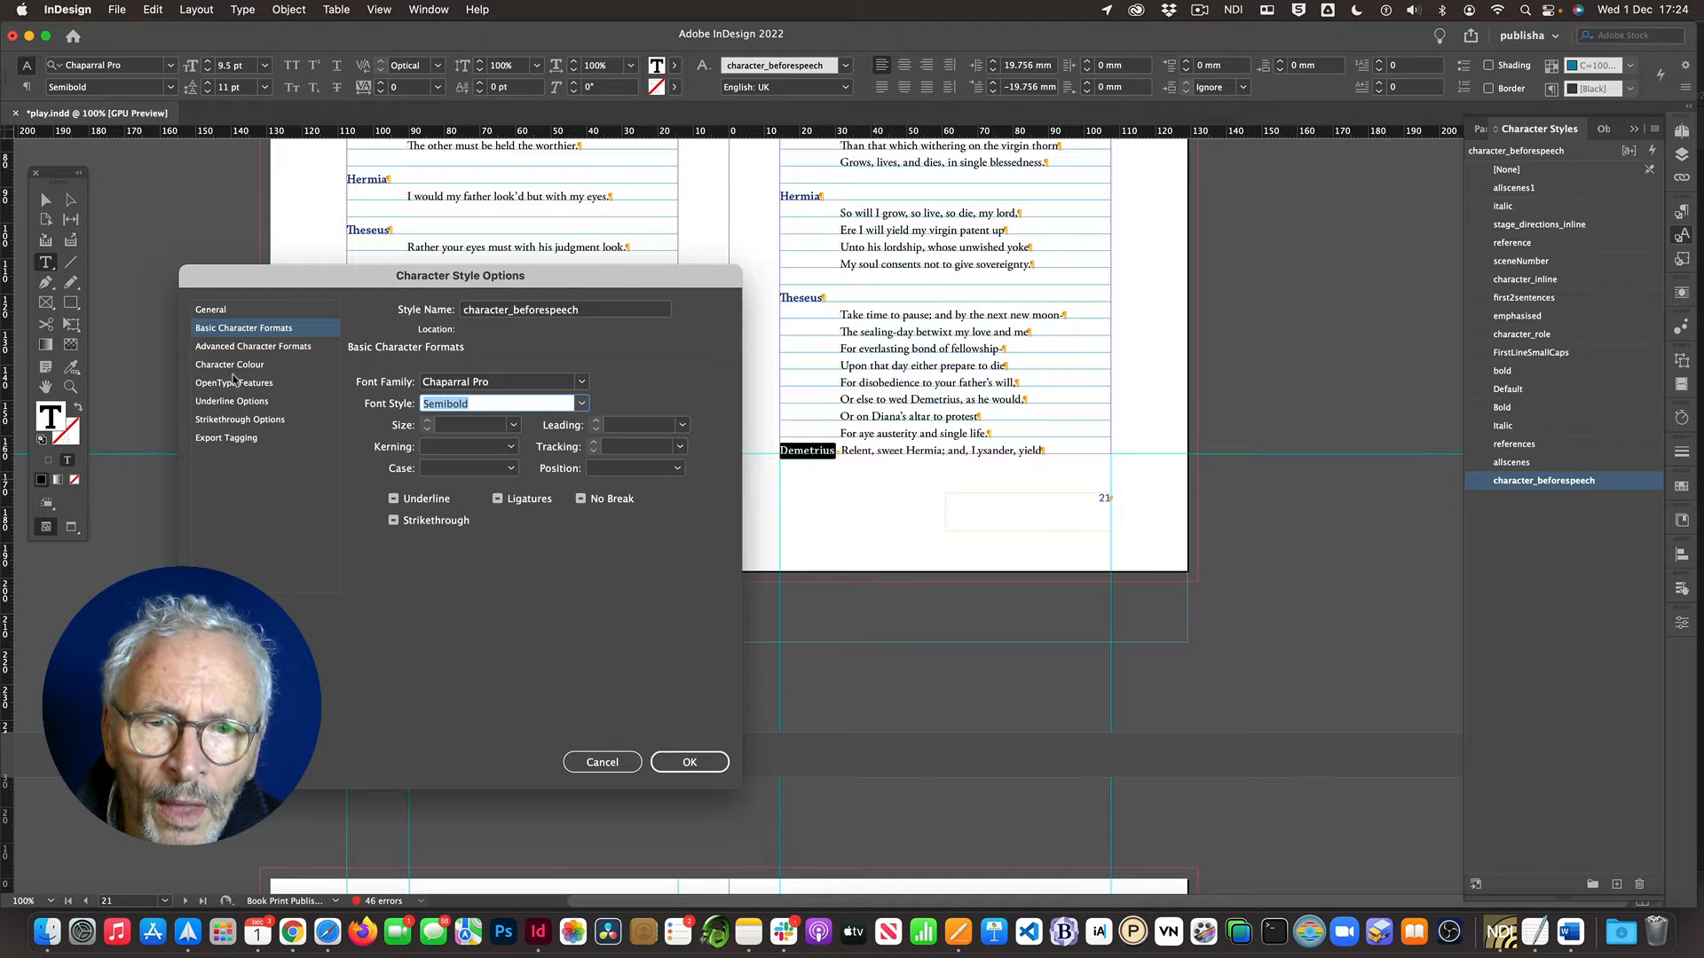
Step: Give character_beforespeech the dark blue character colour C=100 M=90 Y=10 K=0 and save the style
{"action": "left_click", "coordinate": [244, 368]}
{"action": "scroll", "coordinate": [521, 464], "scroll_direction": "down", "scroll_amount": 4}
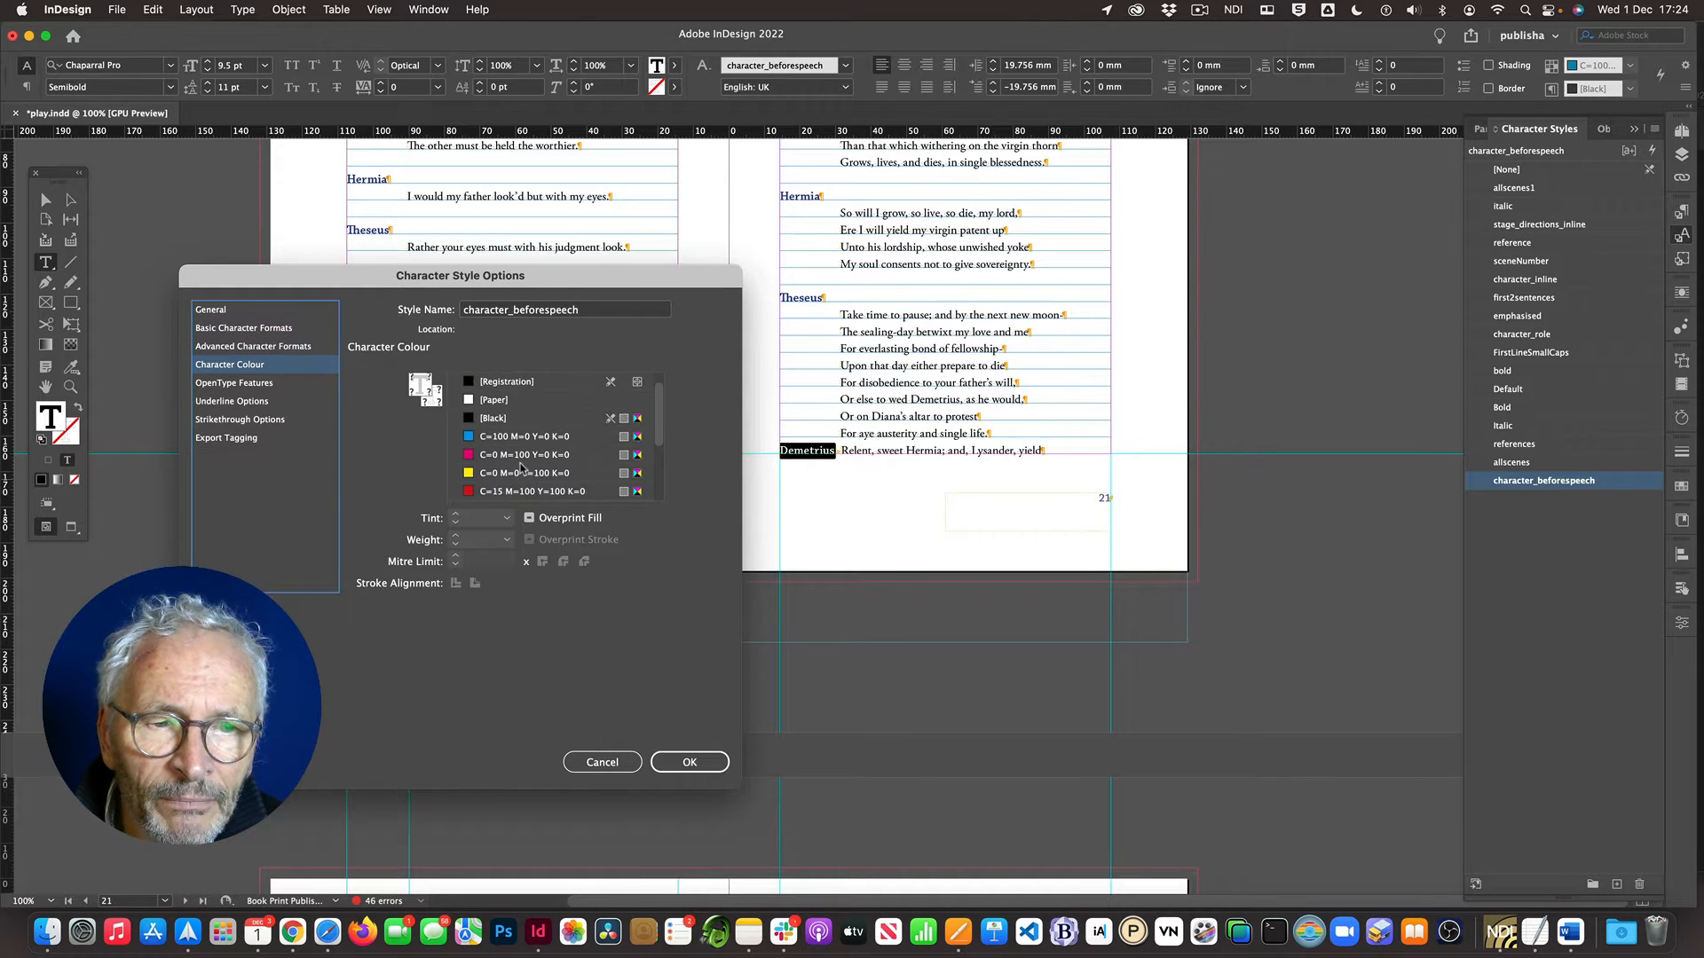
{"action": "scroll", "coordinate": [521, 466], "scroll_direction": "down", "scroll_amount": 3}
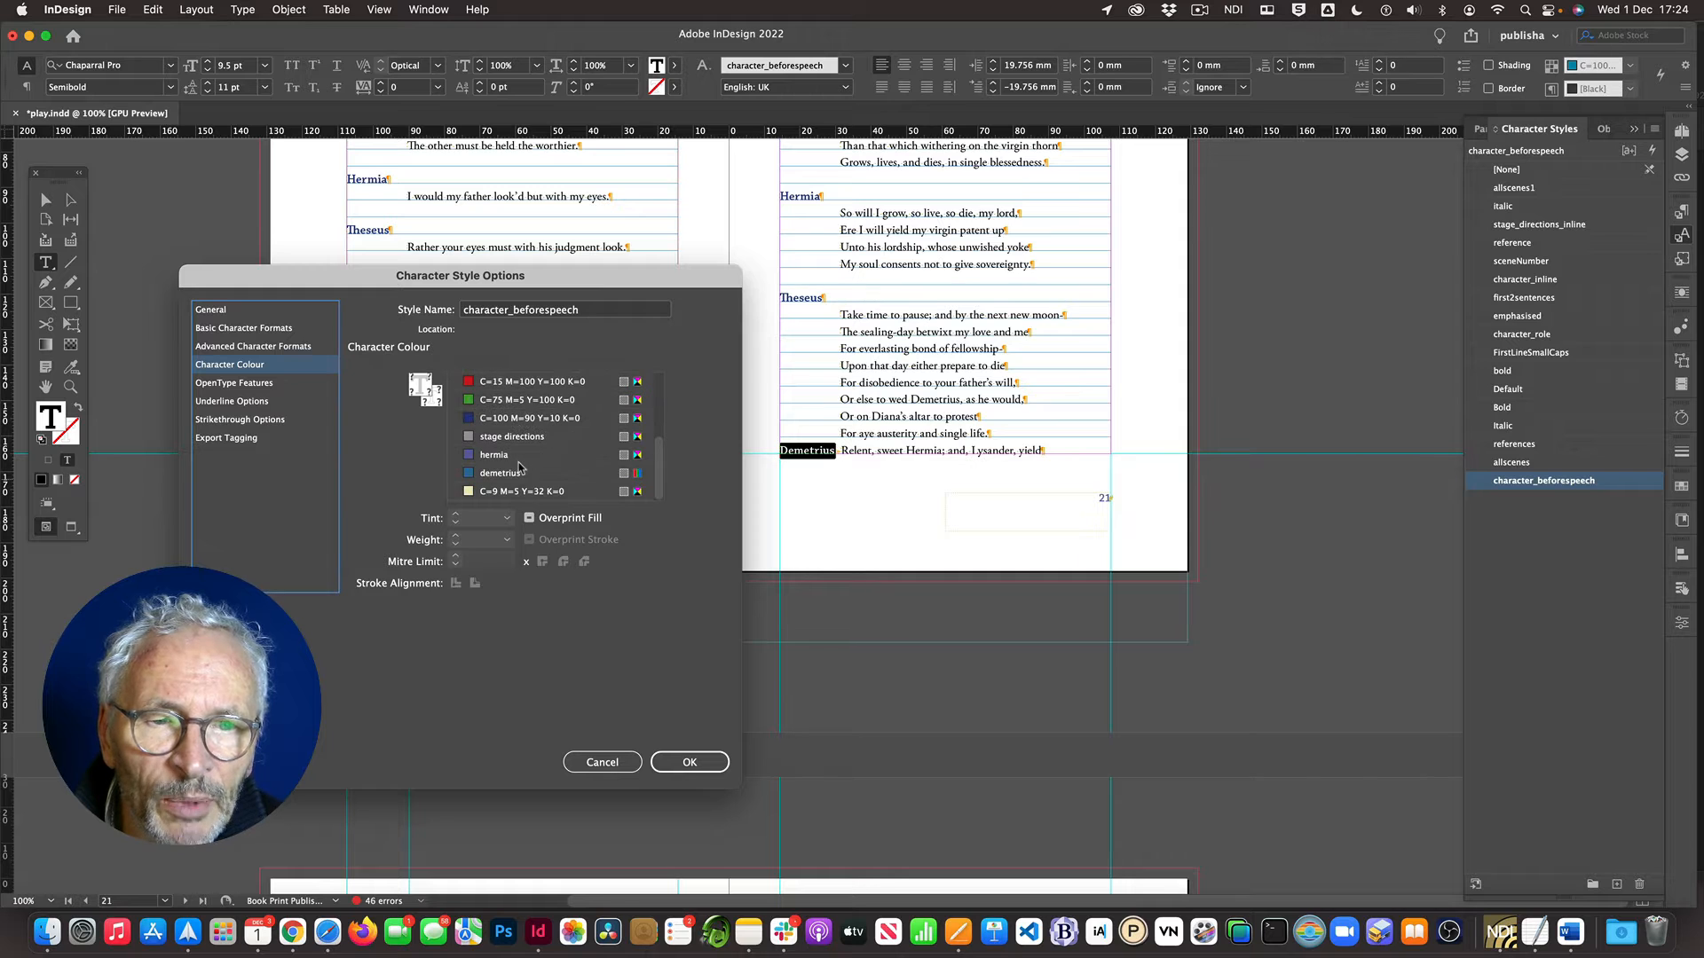
{"action": "left_click", "coordinate": [495, 420]}
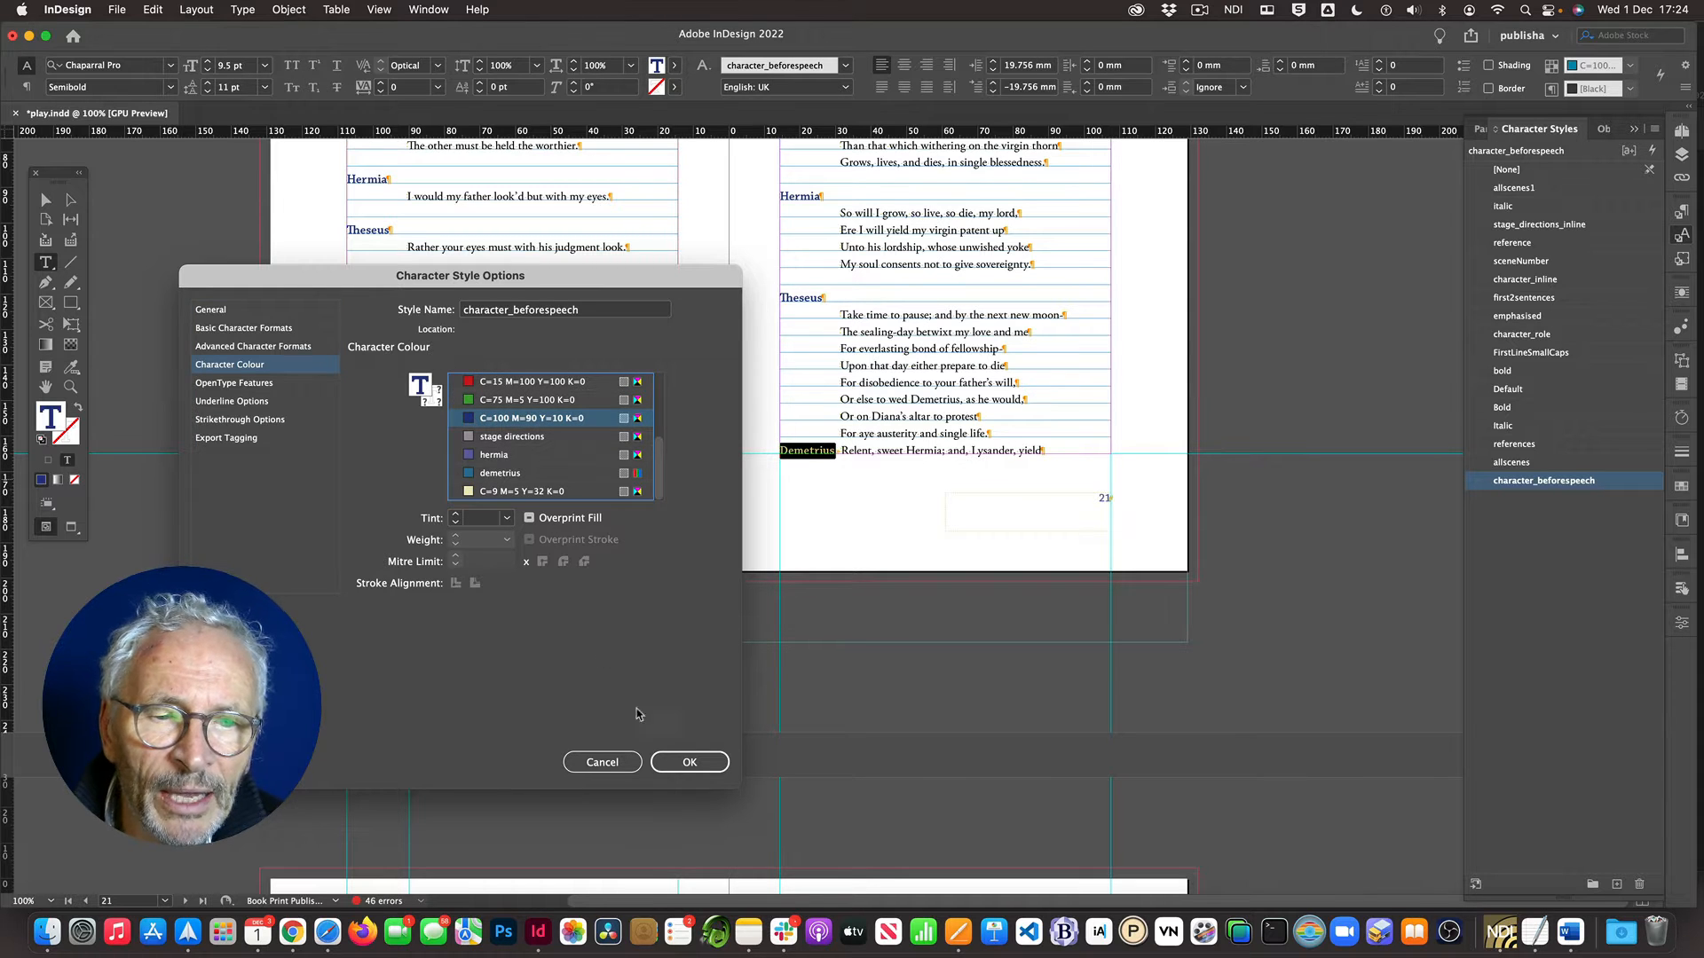
{"action": "left_click", "coordinate": [687, 762]}
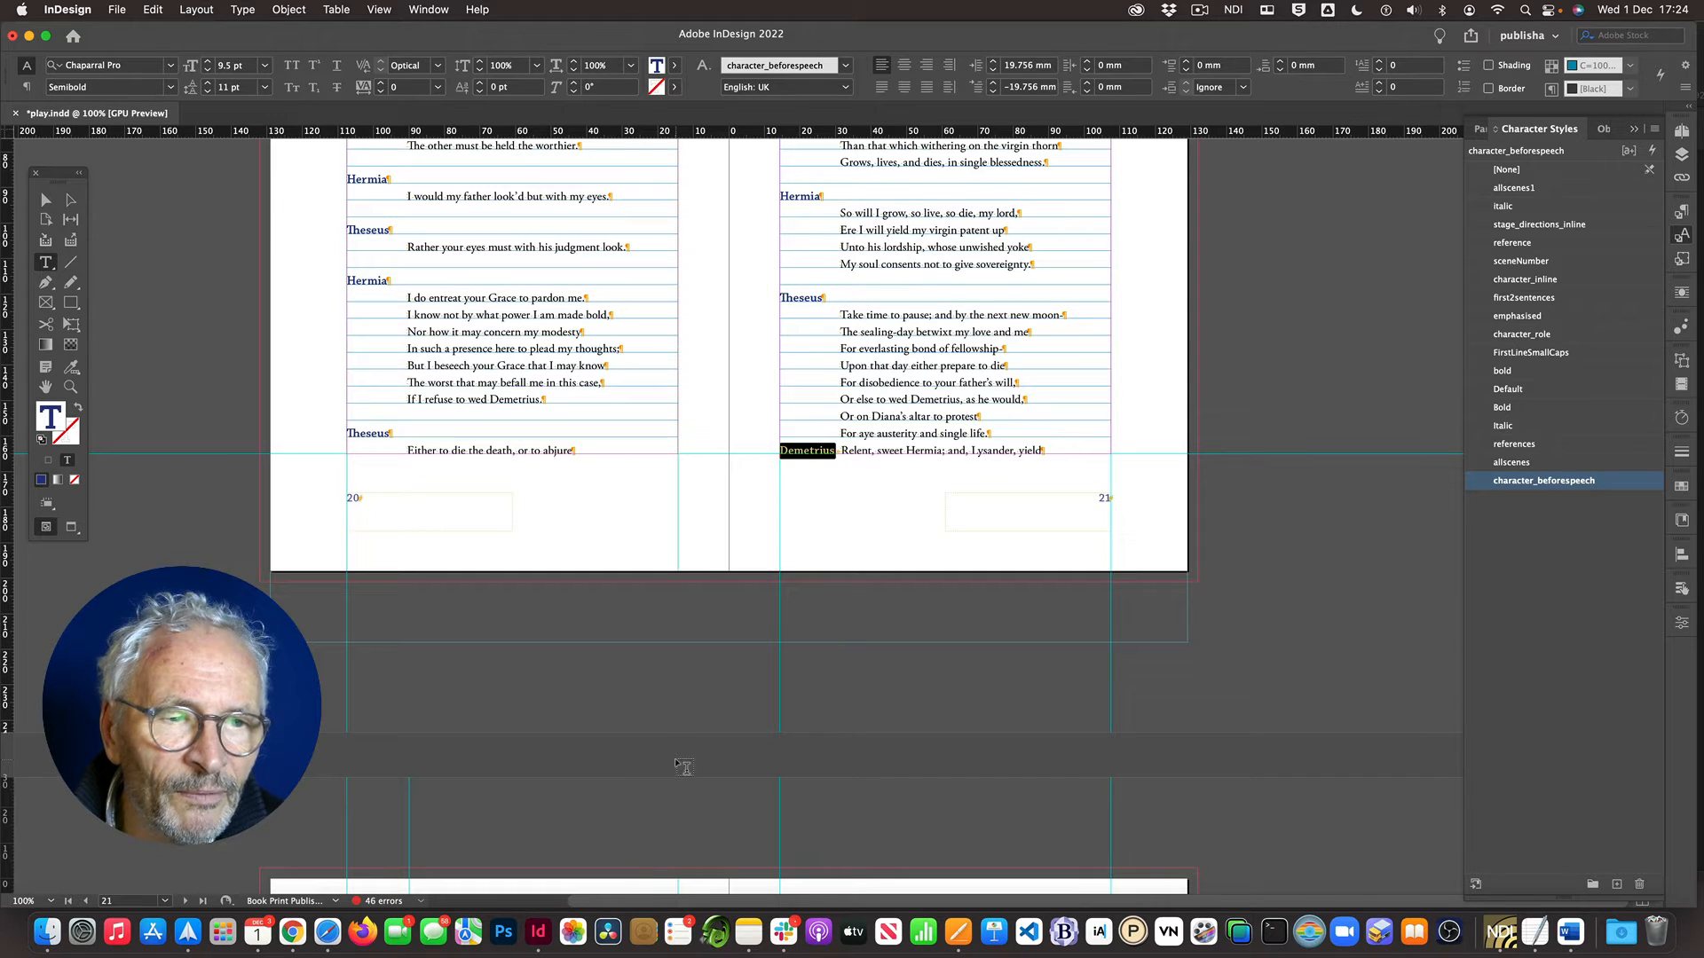
Step: Set the space before of the verseline_aftercharacter paragraph style to 2 mm
{"action": "left_click", "coordinate": [856, 450]}
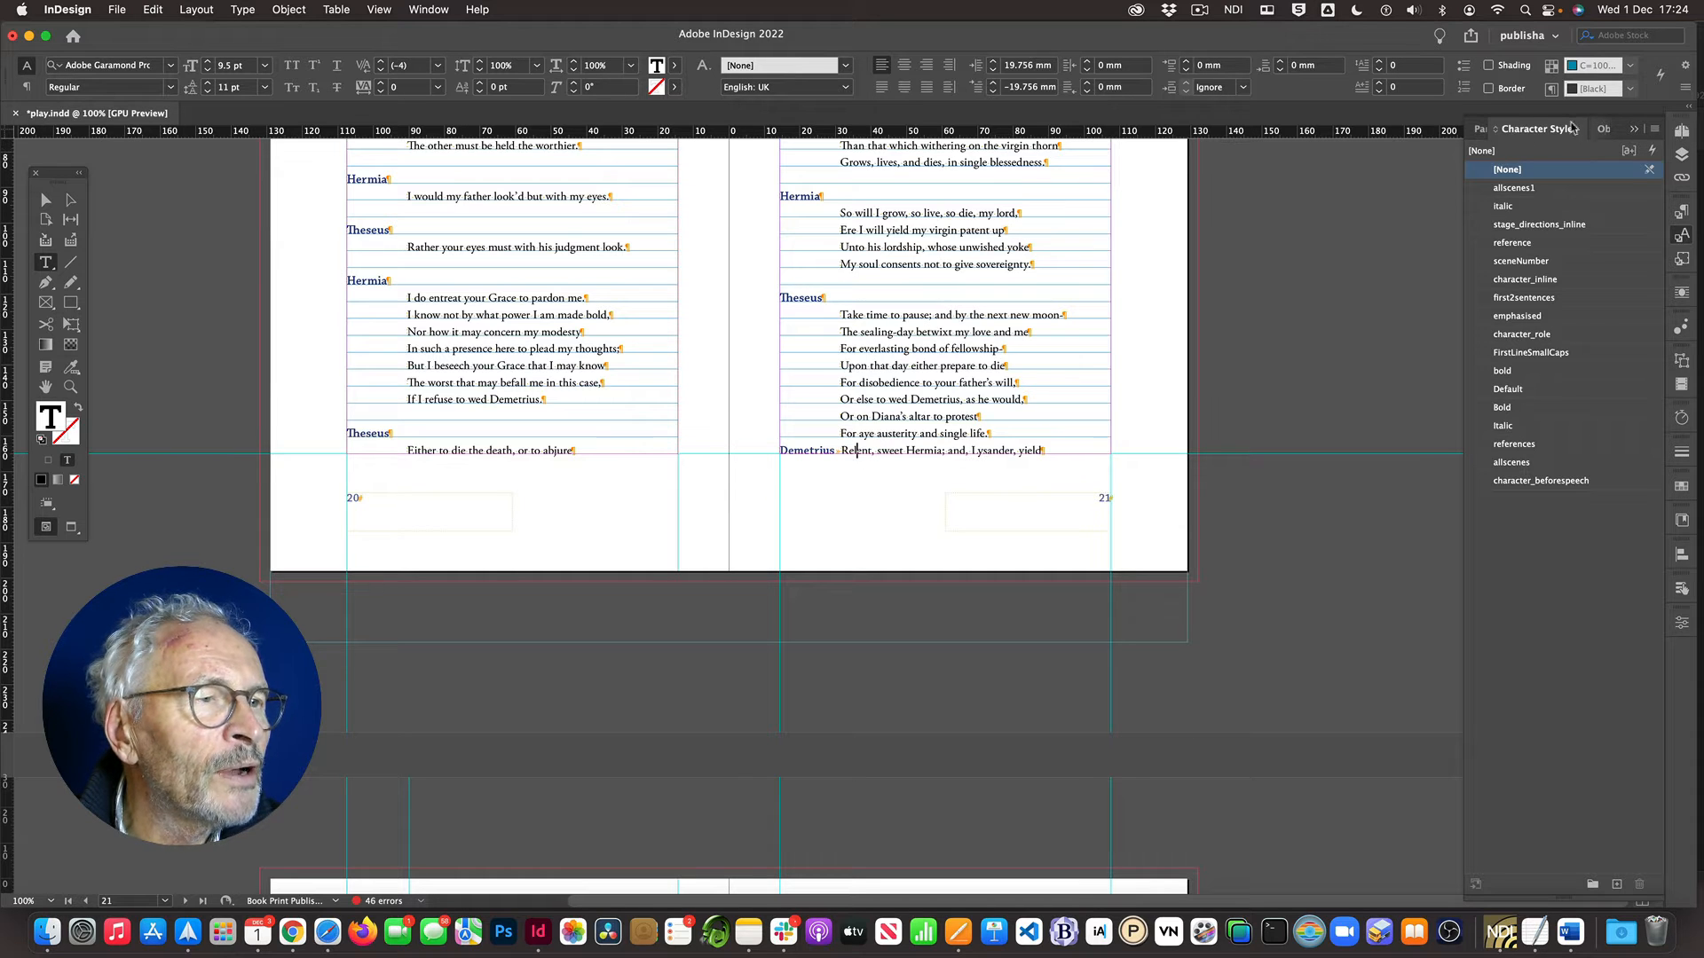
{"action": "left_click", "coordinate": [1478, 129]}
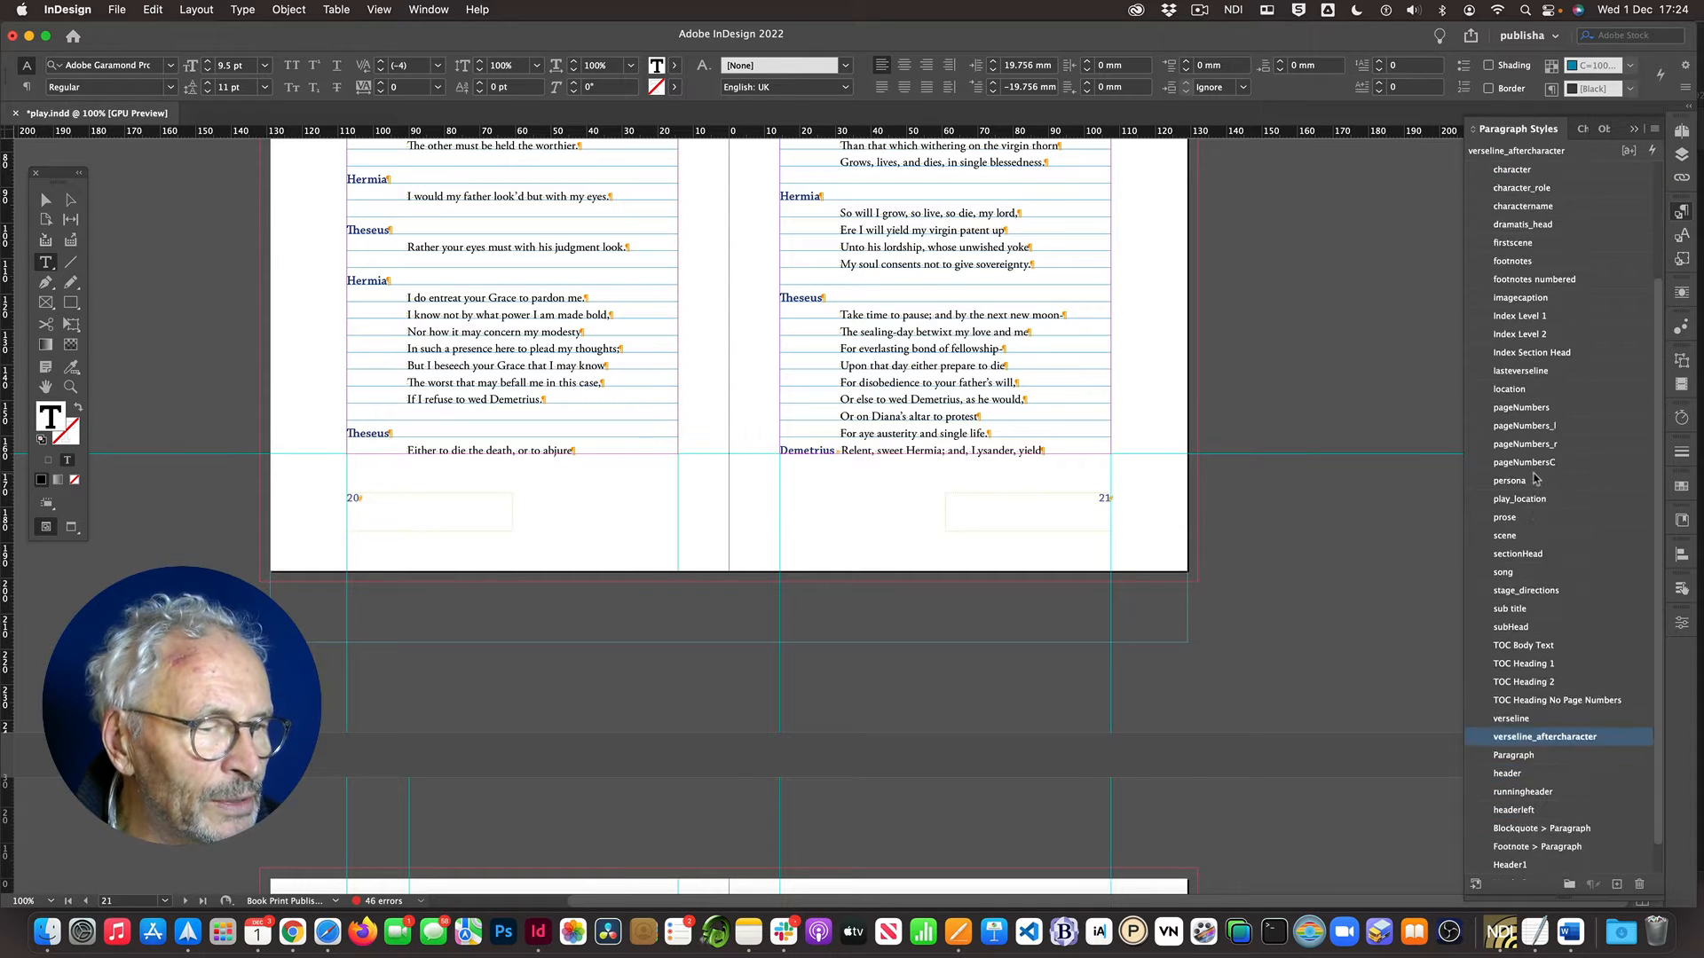
{"action": "scroll", "coordinate": [1535, 479], "scroll_direction": "down", "scroll_amount": 1}
{"action": "double_click", "coordinate": [1480, 706]}
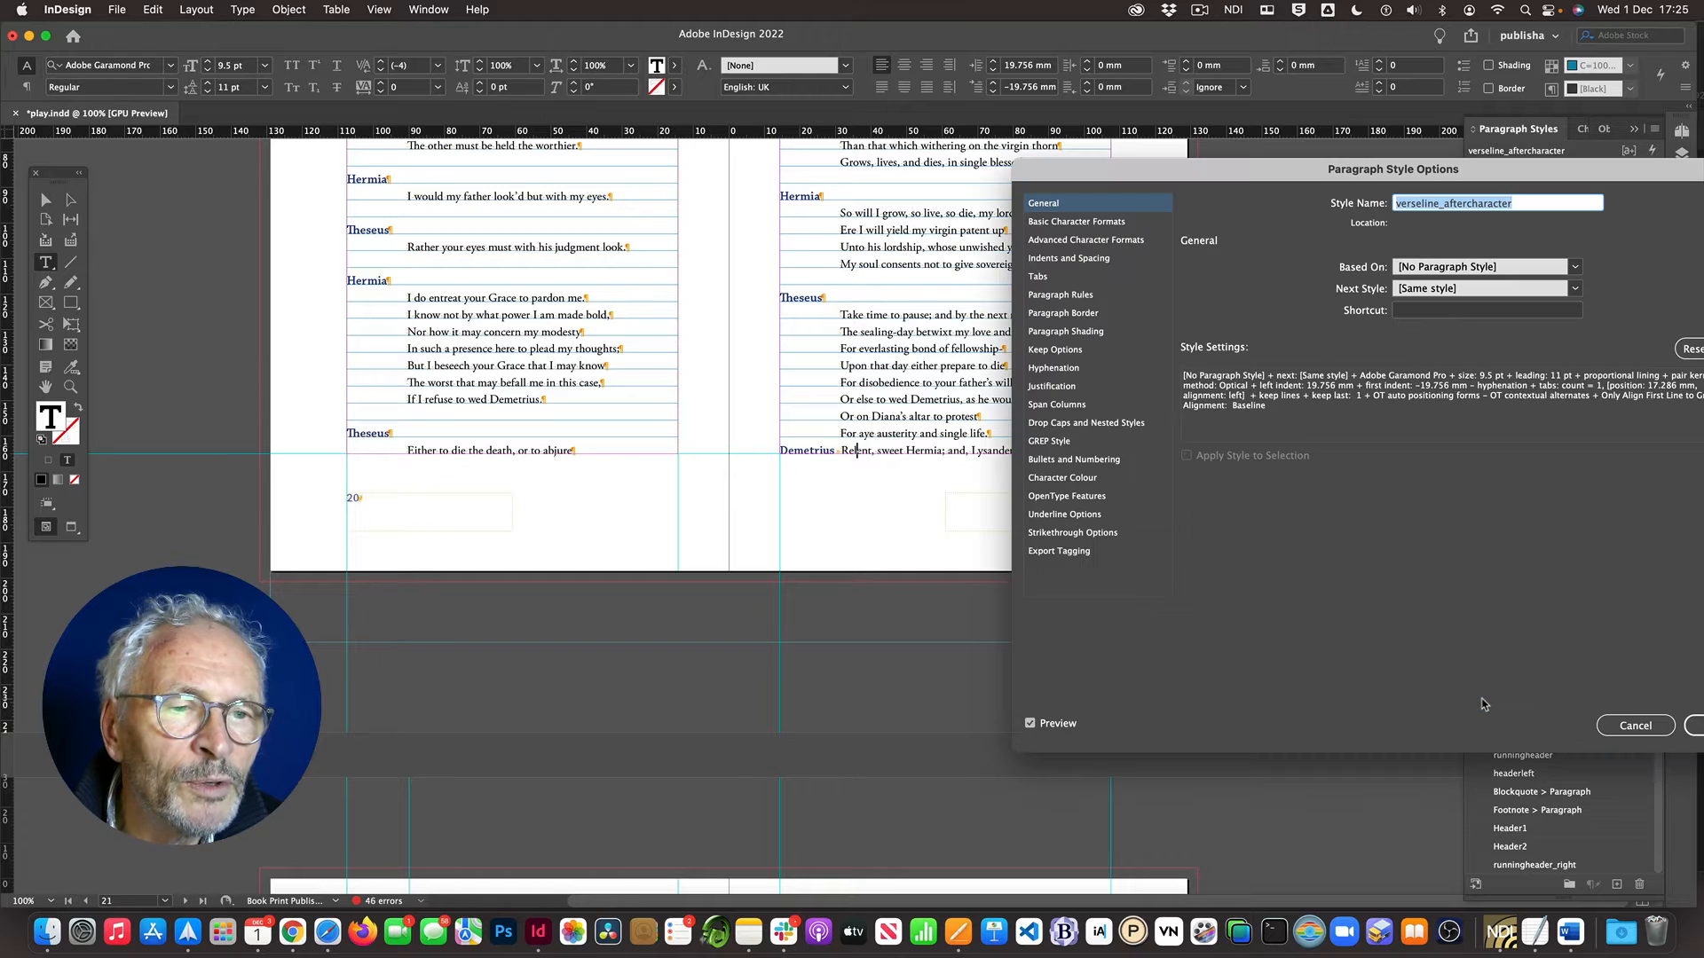
{"action": "left_click", "coordinate": [1067, 258]}
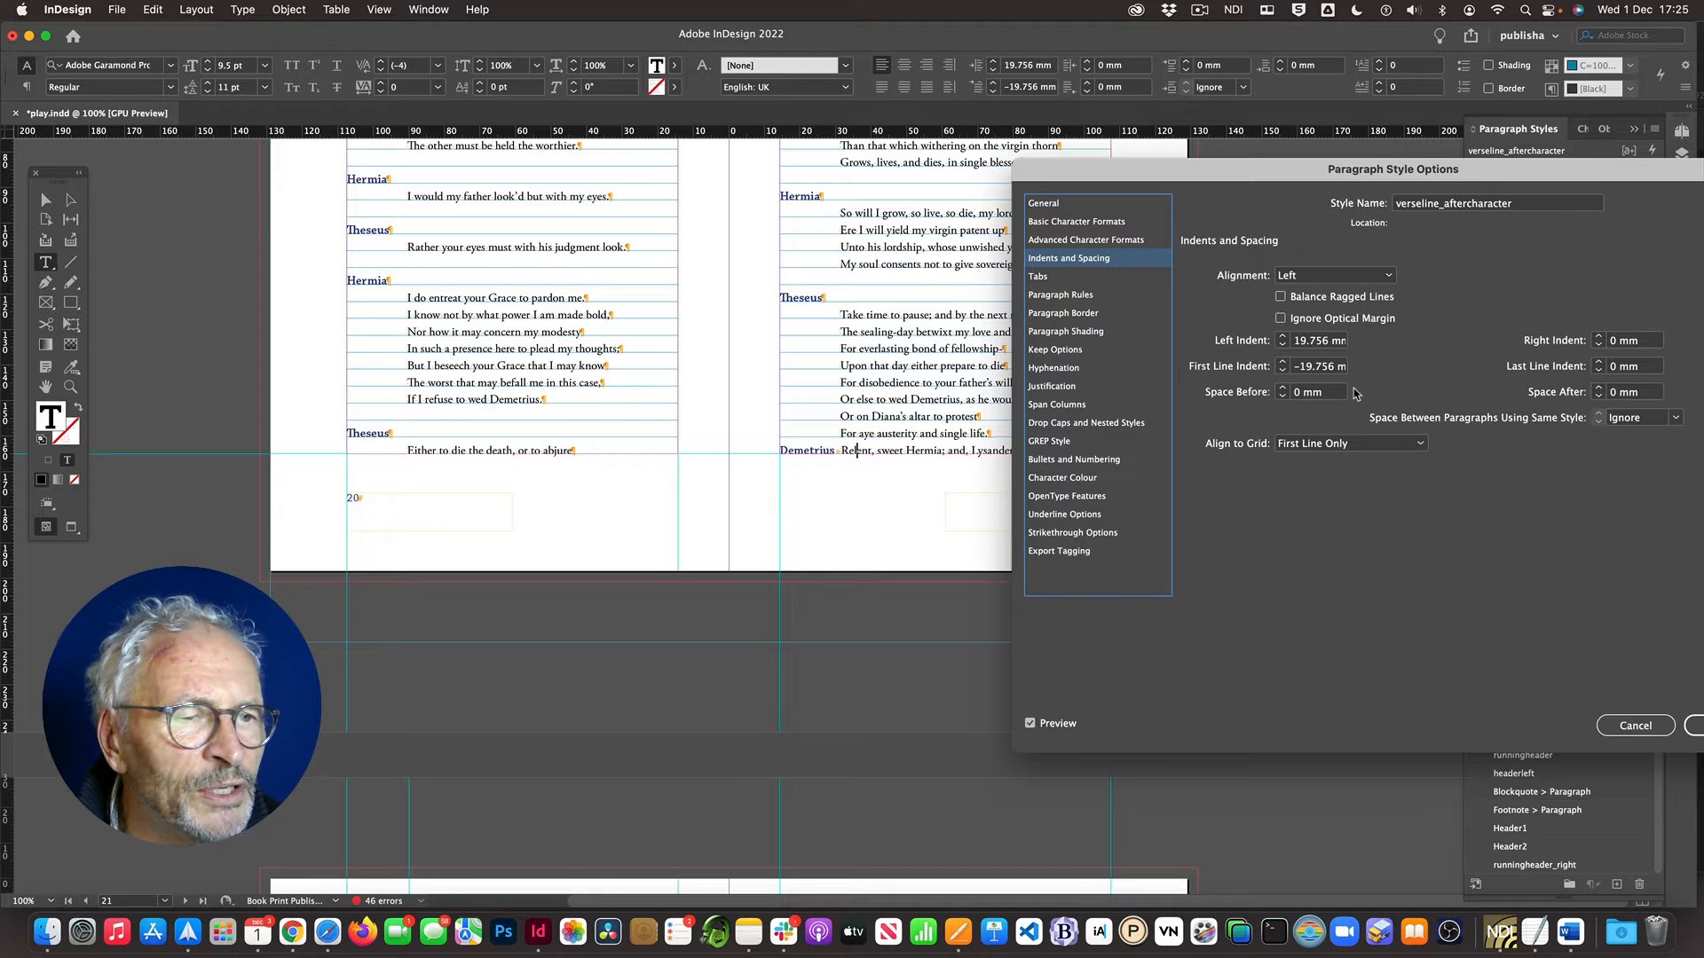
{"action": "left_click", "coordinate": [1283, 389]}
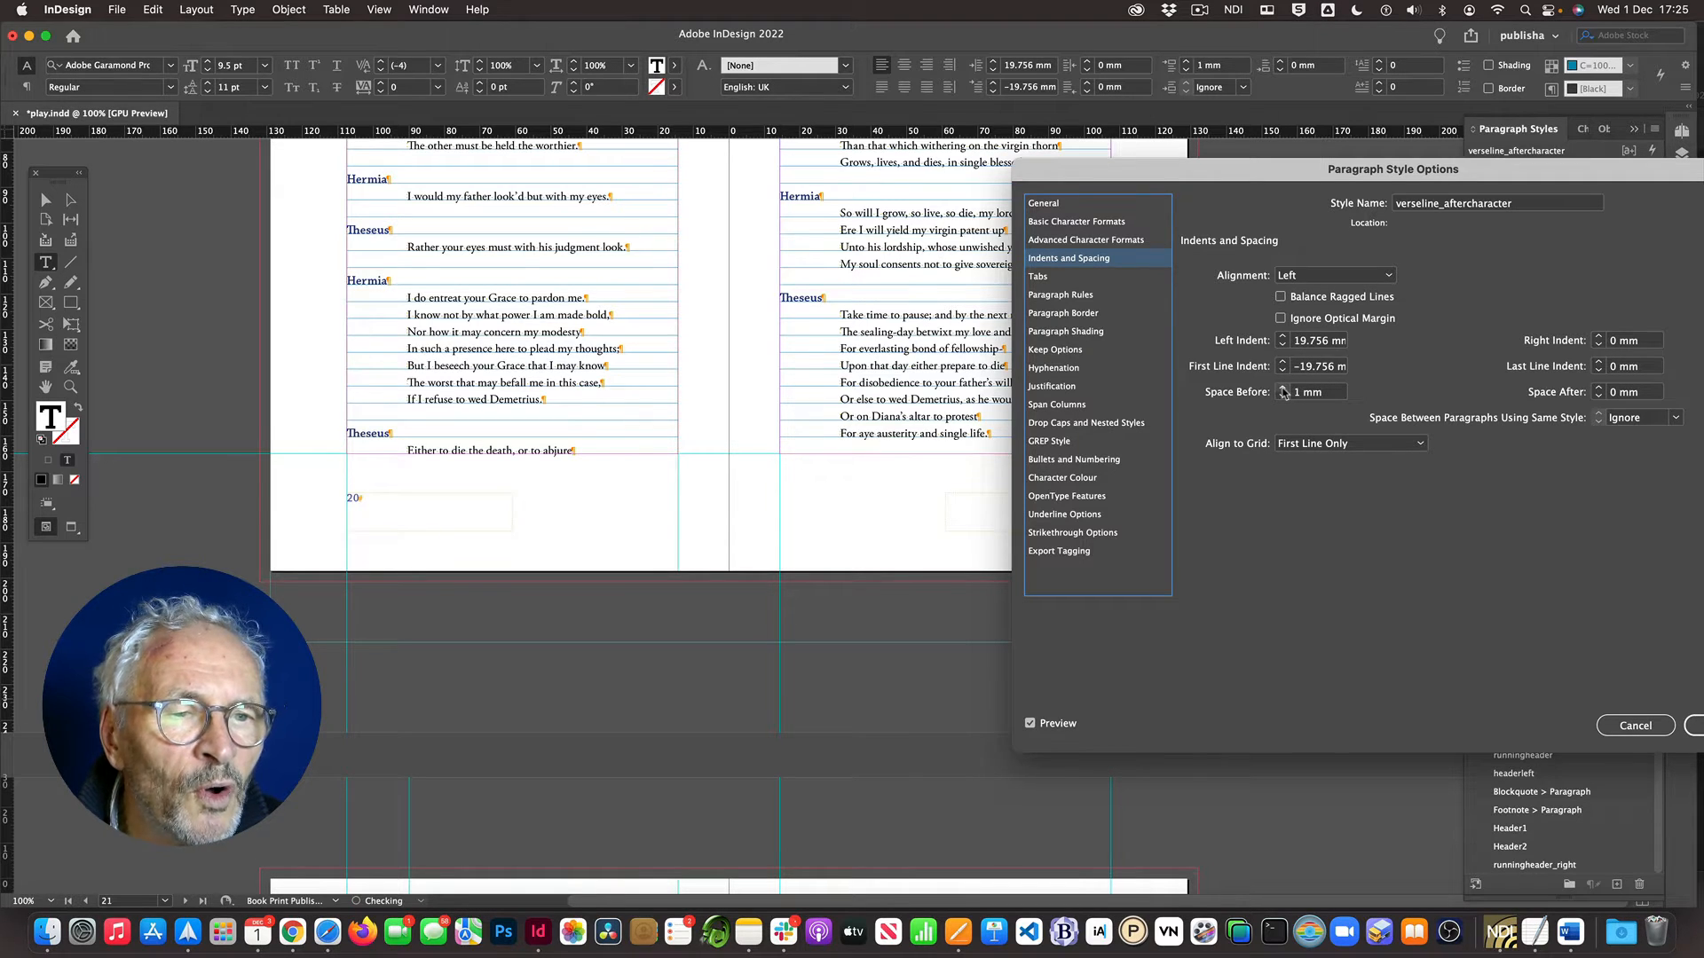
{"action": "left_click", "coordinate": [1283, 388]}
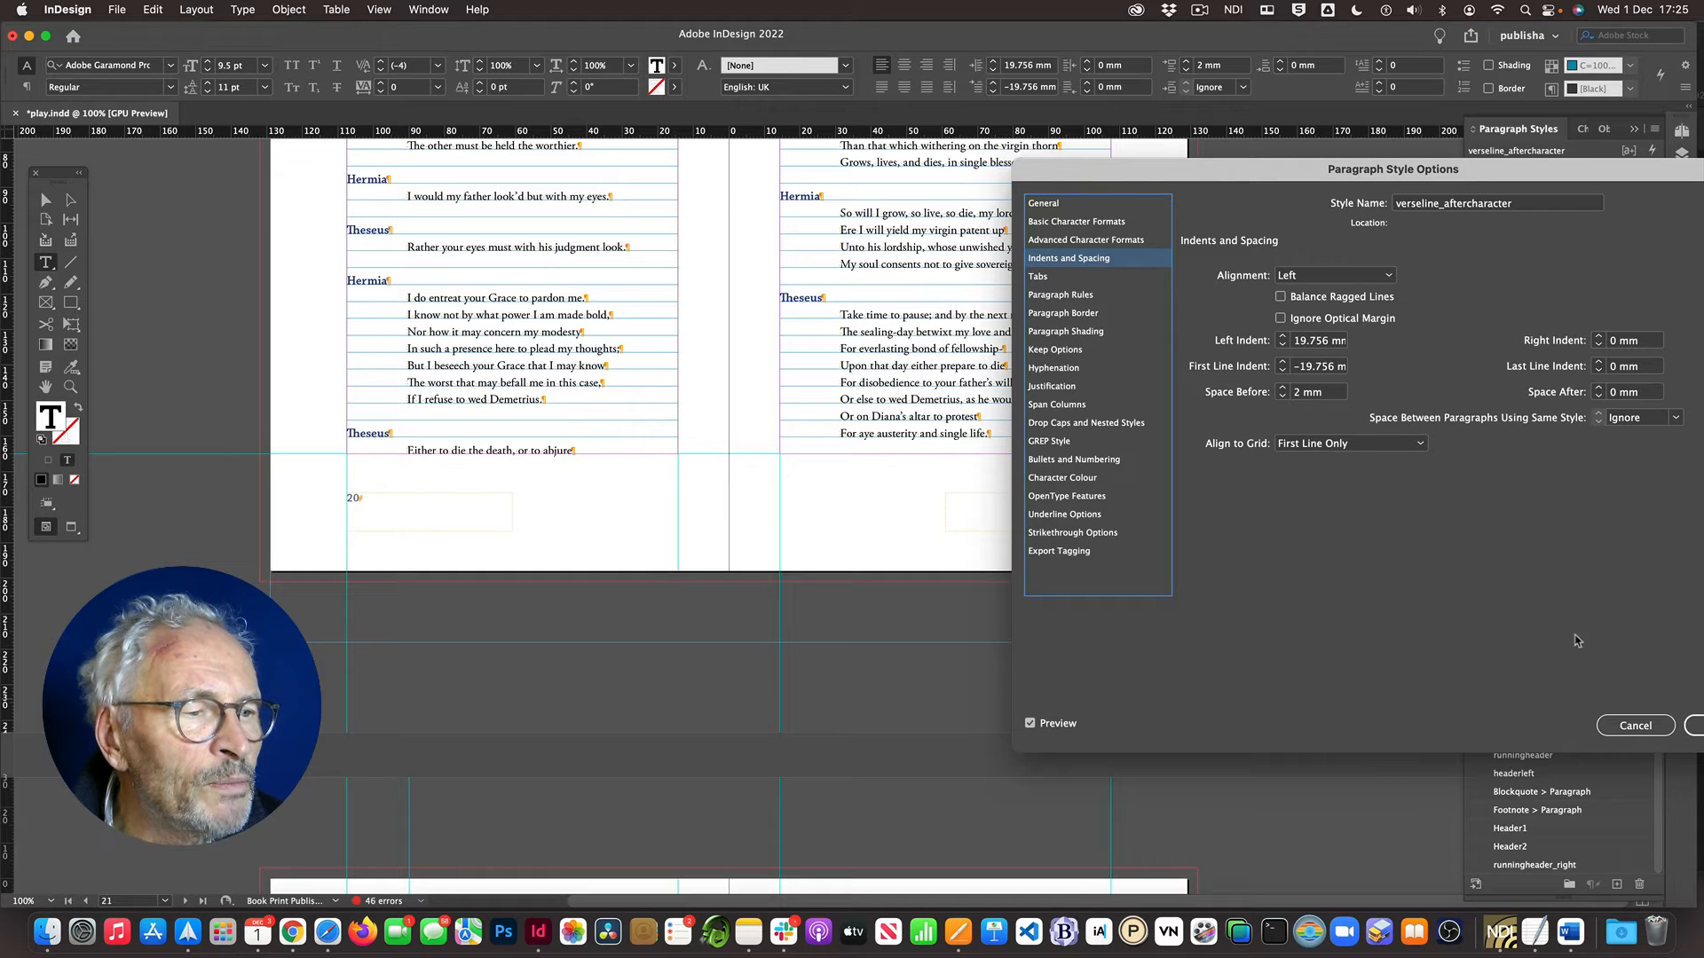
{"action": "left_click", "coordinate": [1695, 726]}
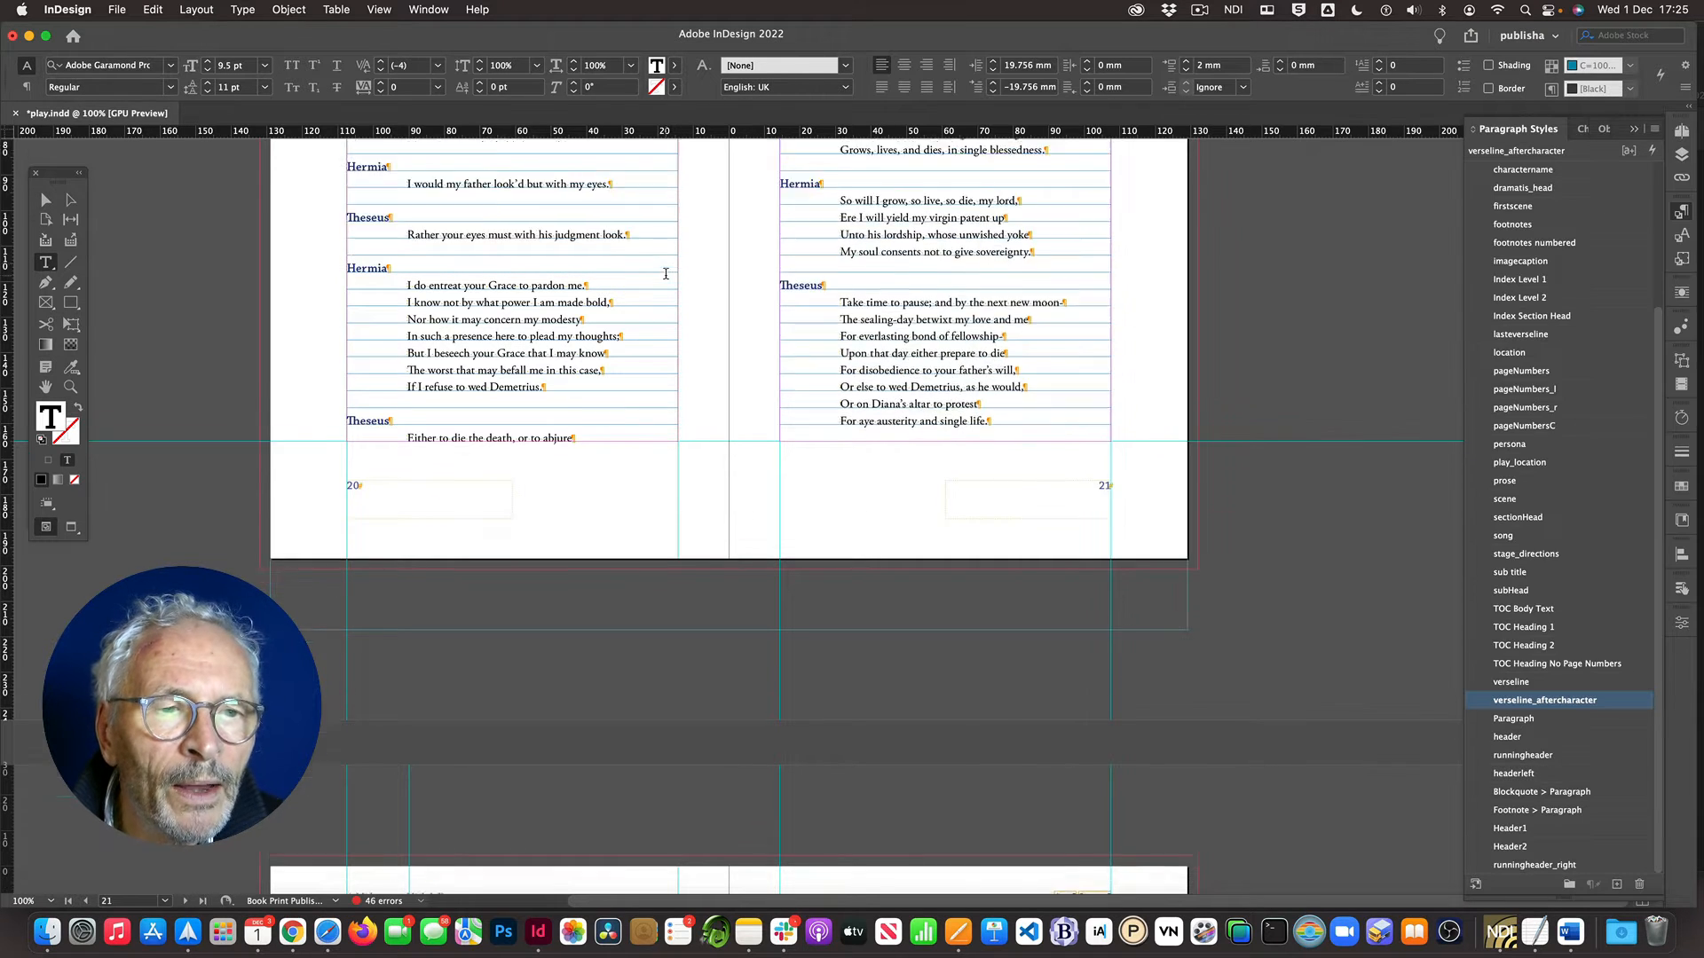
Step: Split Demetrius from the verse 'Relent, sweet Hermia' on page 22 by replacing the tab between them with a paragraph break
{"action": "scroll", "coordinate": [665, 274], "scroll_direction": "down", "scroll_amount": 10}
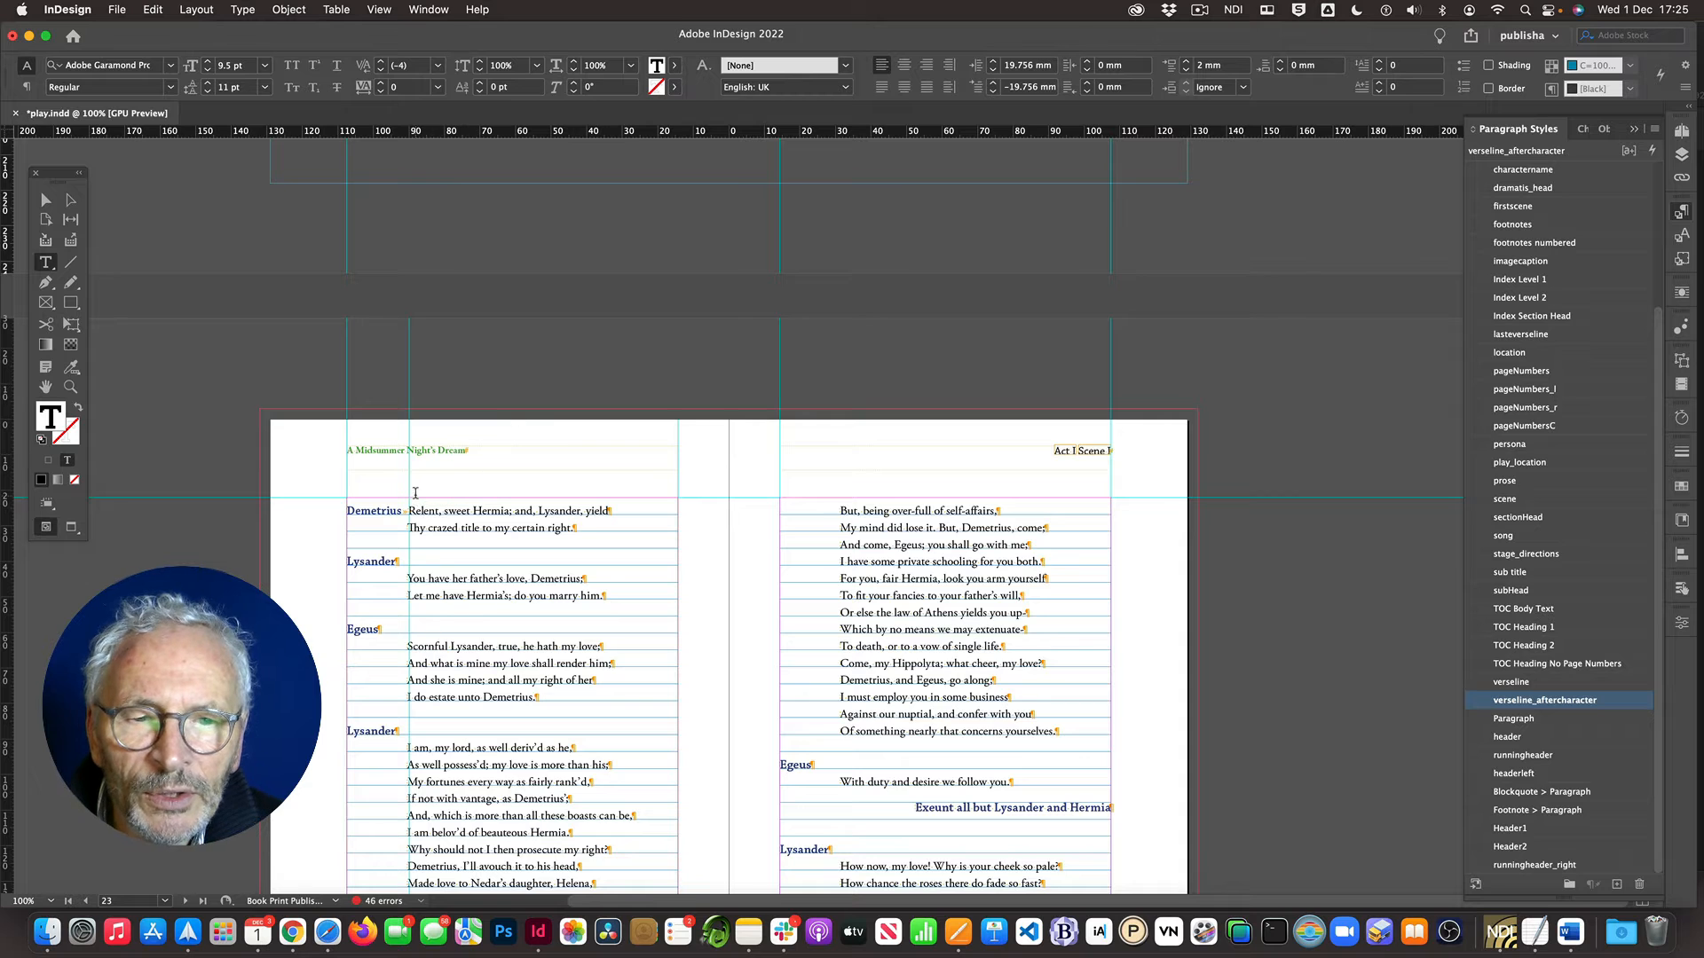
{"action": "scroll", "coordinate": [600, 395], "scroll_direction": "down", "scroll_amount": 5}
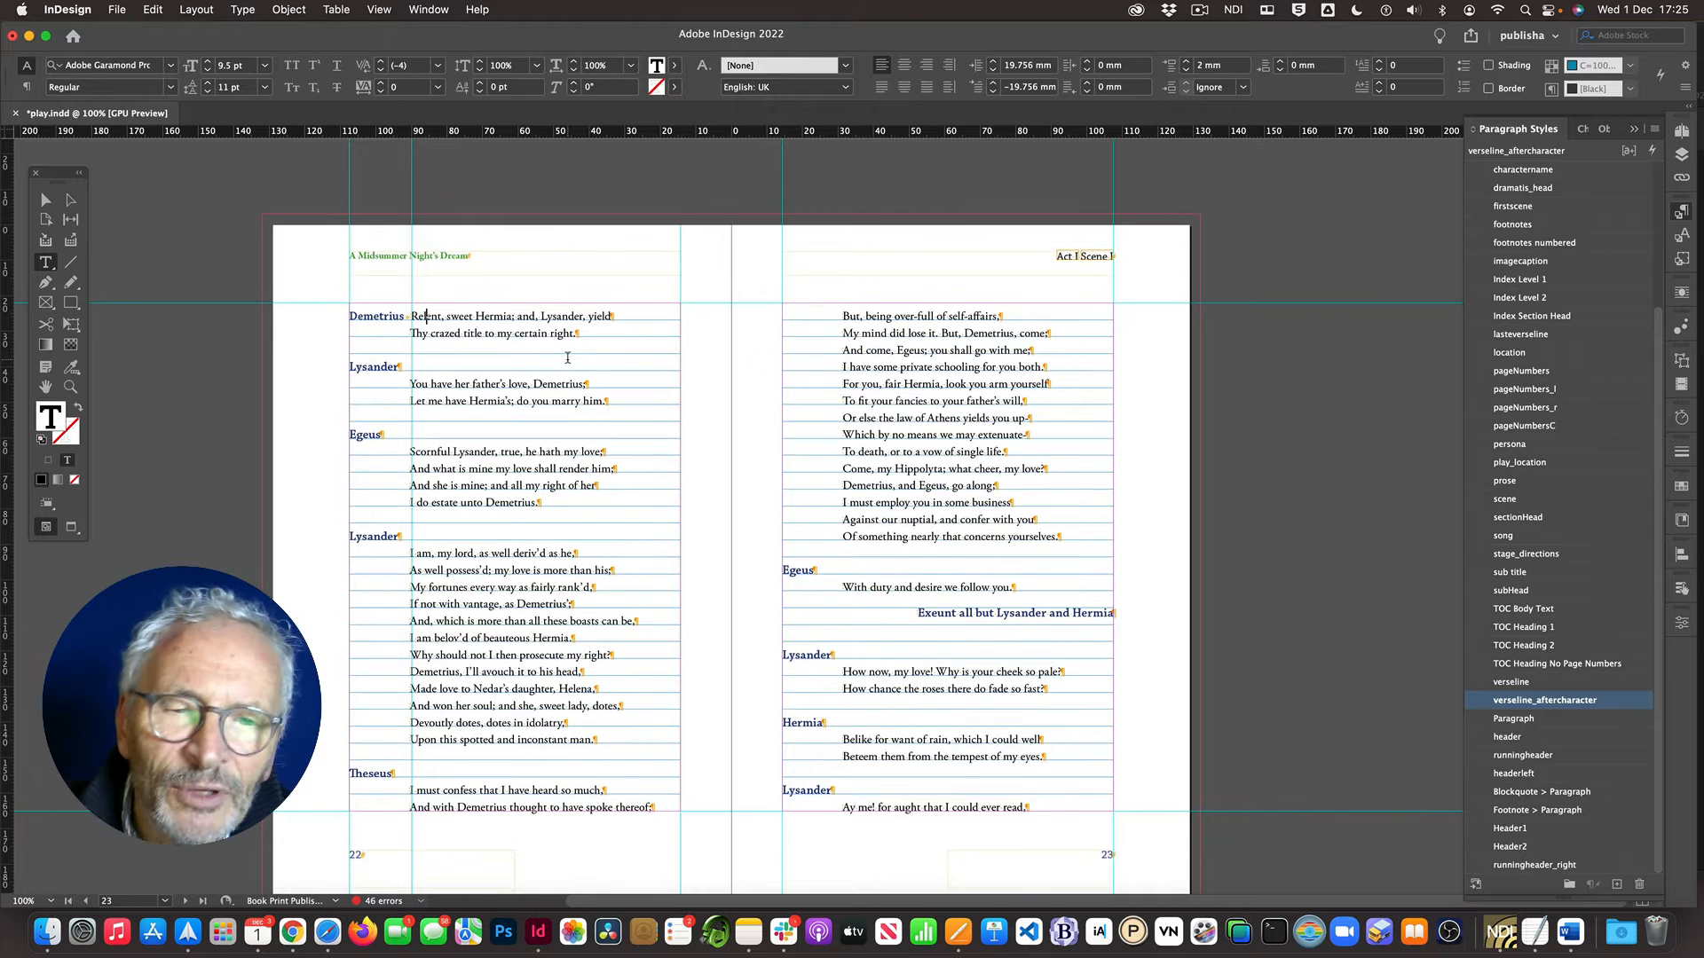
{"action": "scroll", "coordinate": [568, 358], "scroll_direction": "down", "scroll_amount": 2}
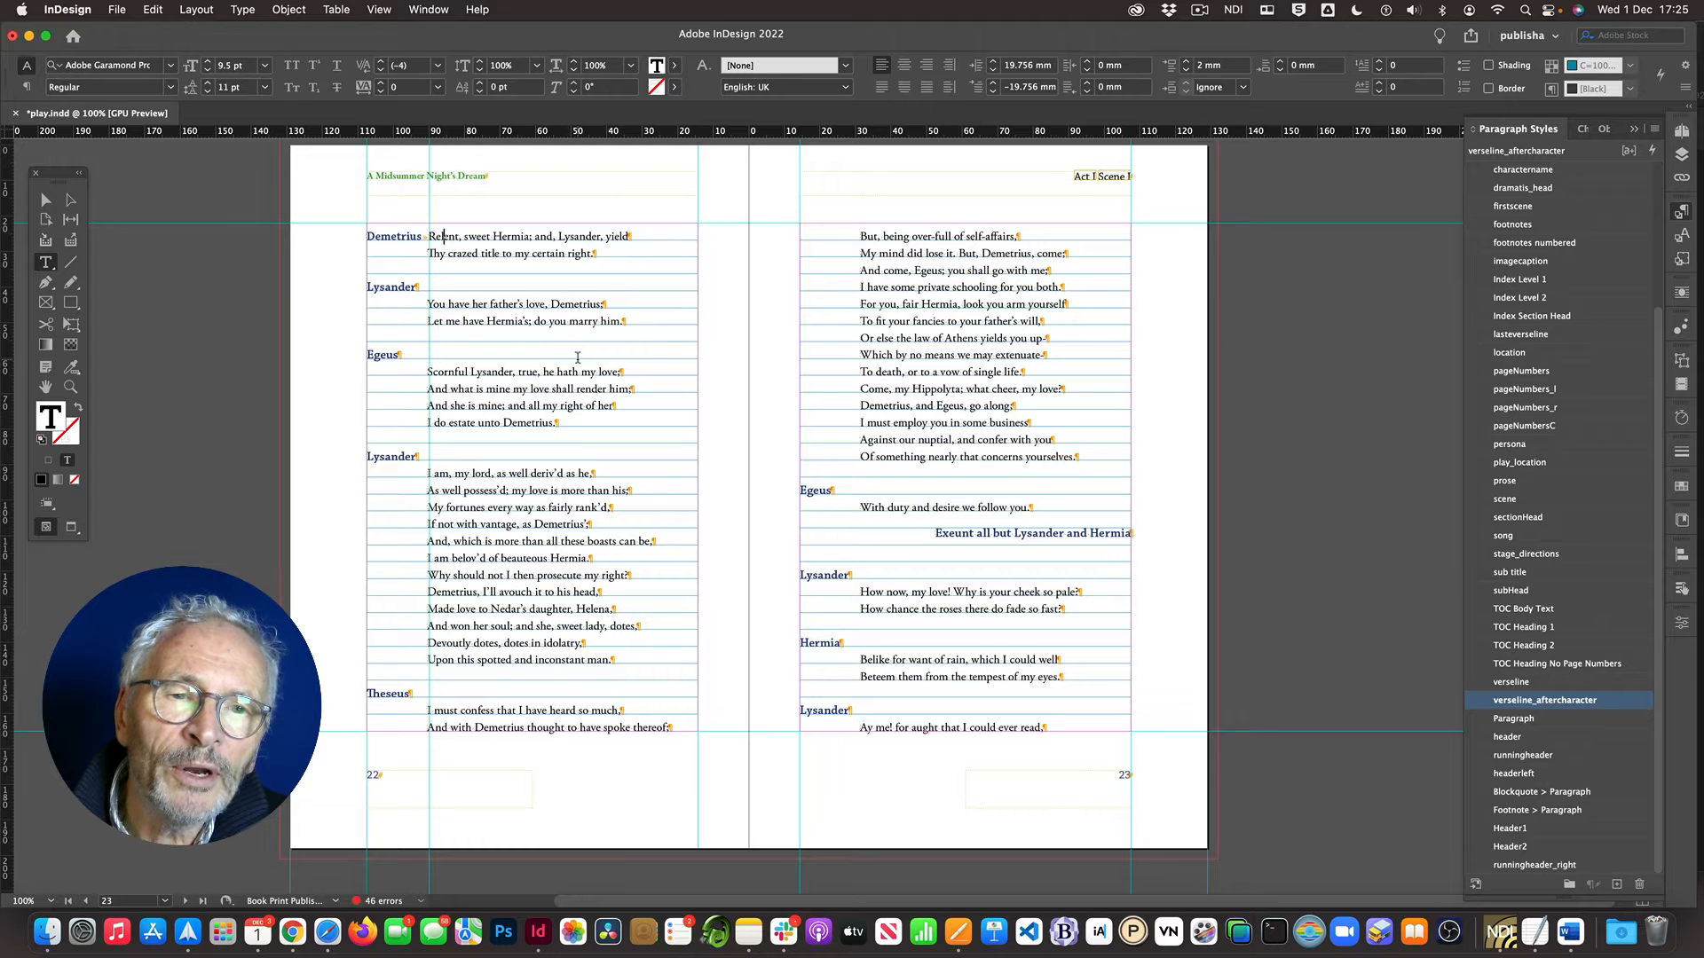
{"action": "left_click", "coordinate": [54, 207]}
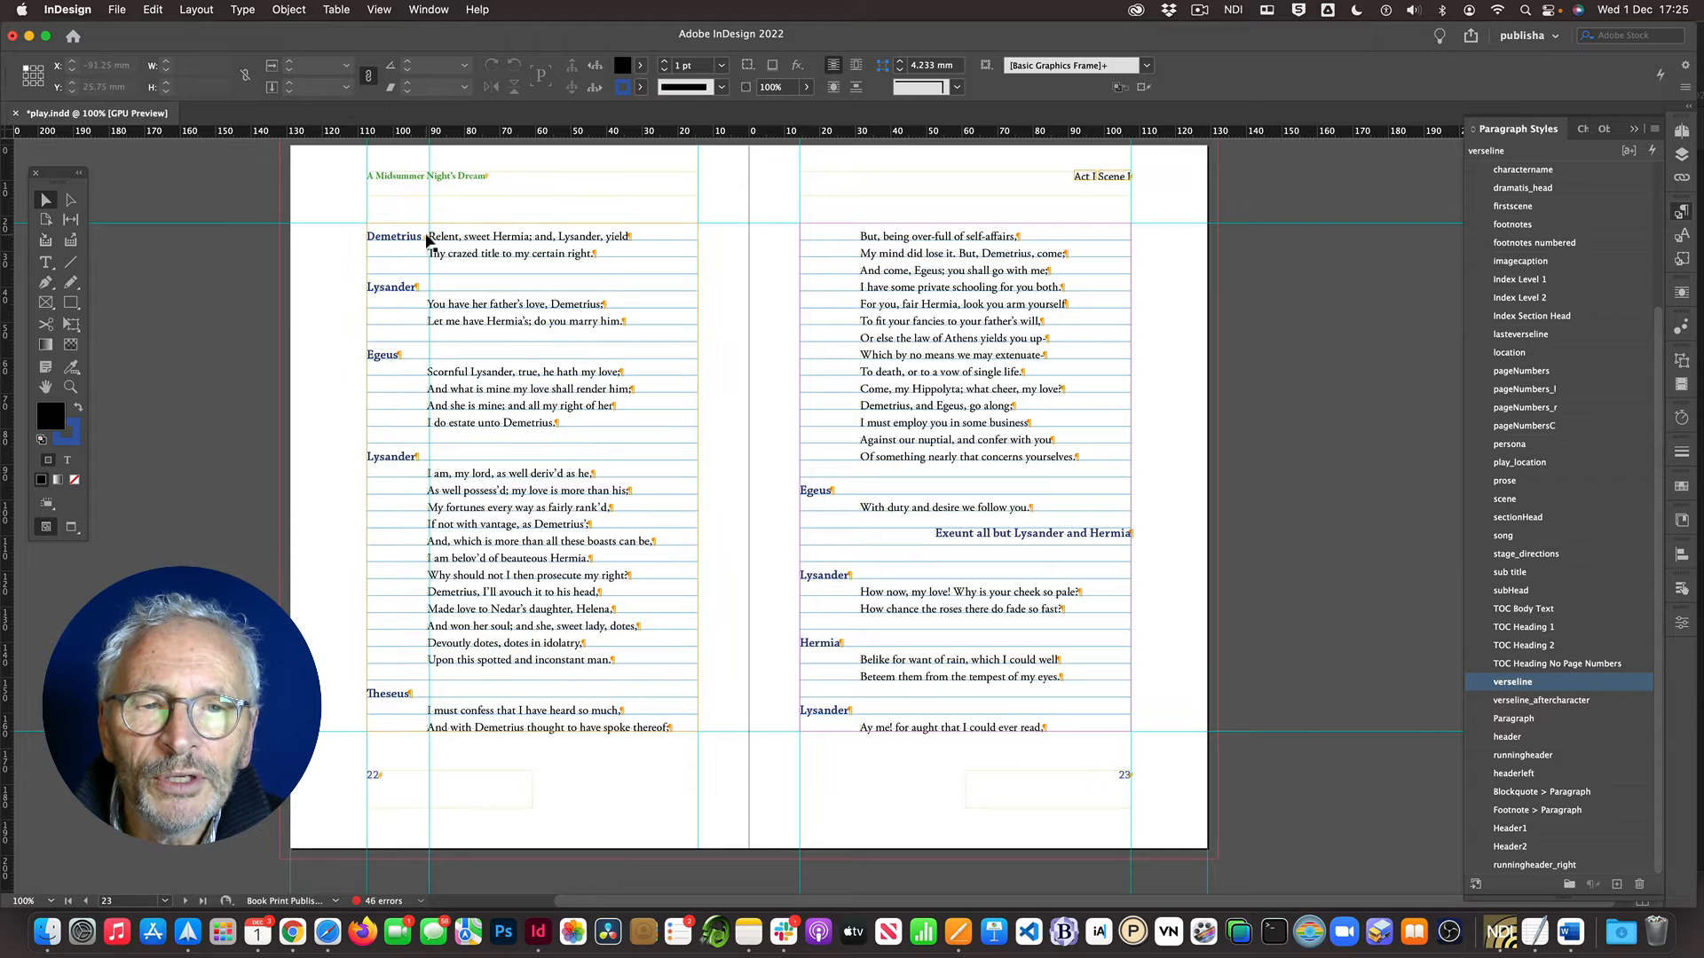
{"action": "double_click", "coordinate": [427, 237]}
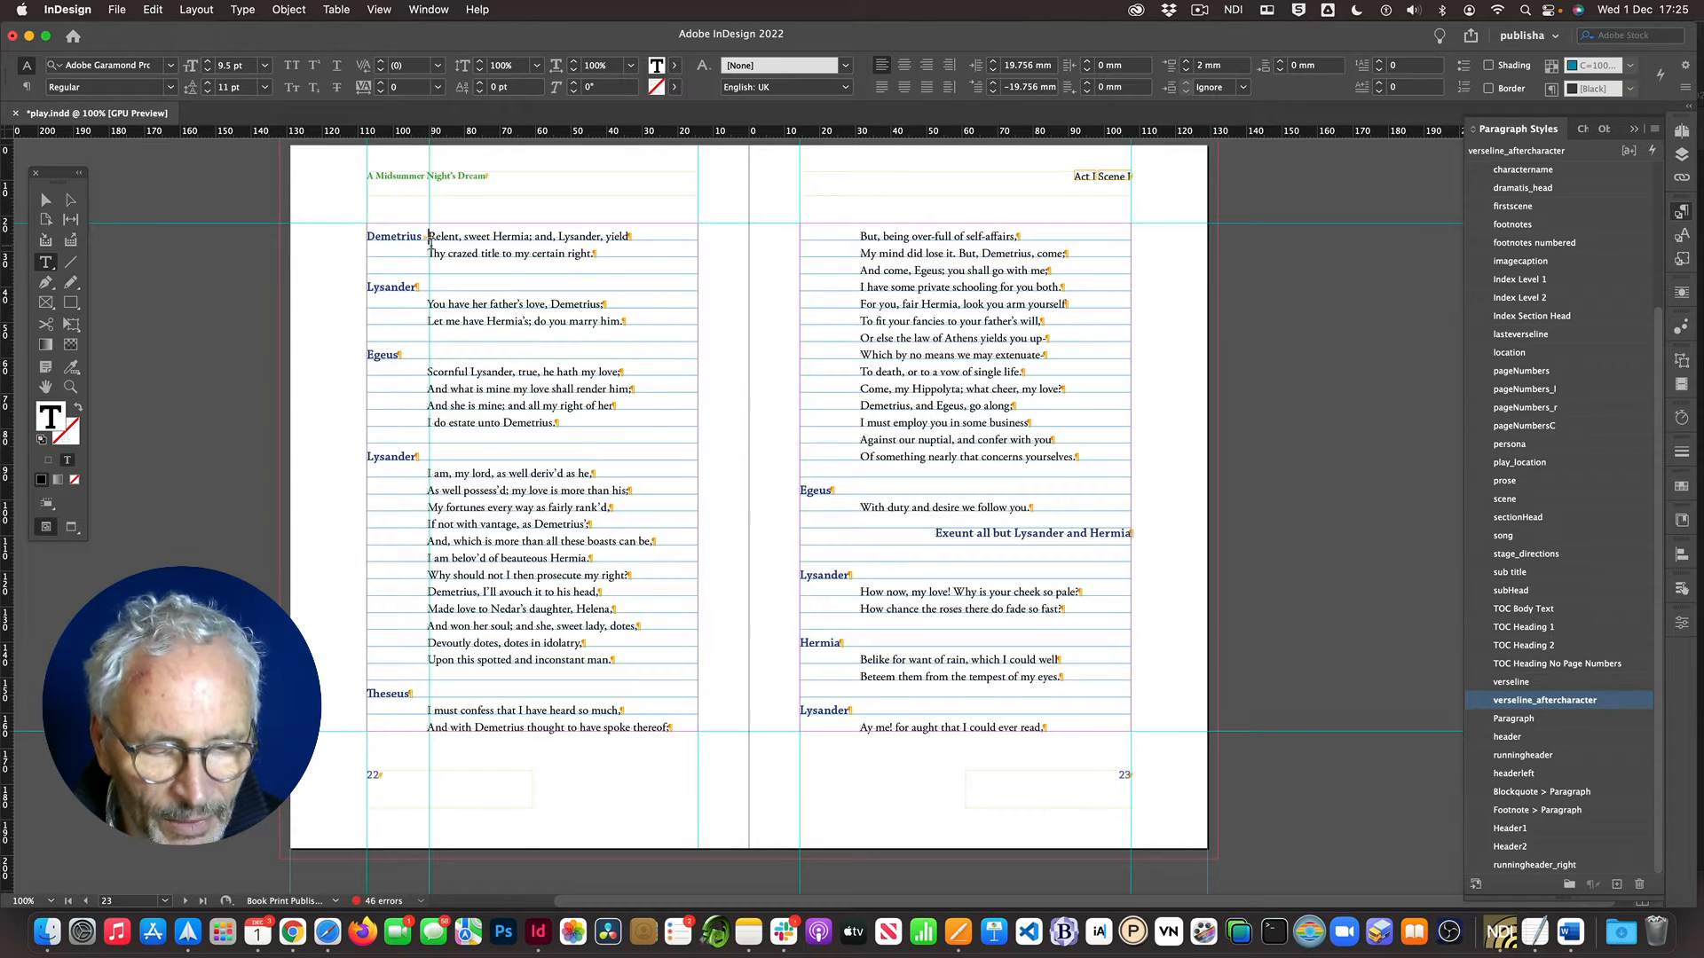
{"action": "key", "text": "Return"}
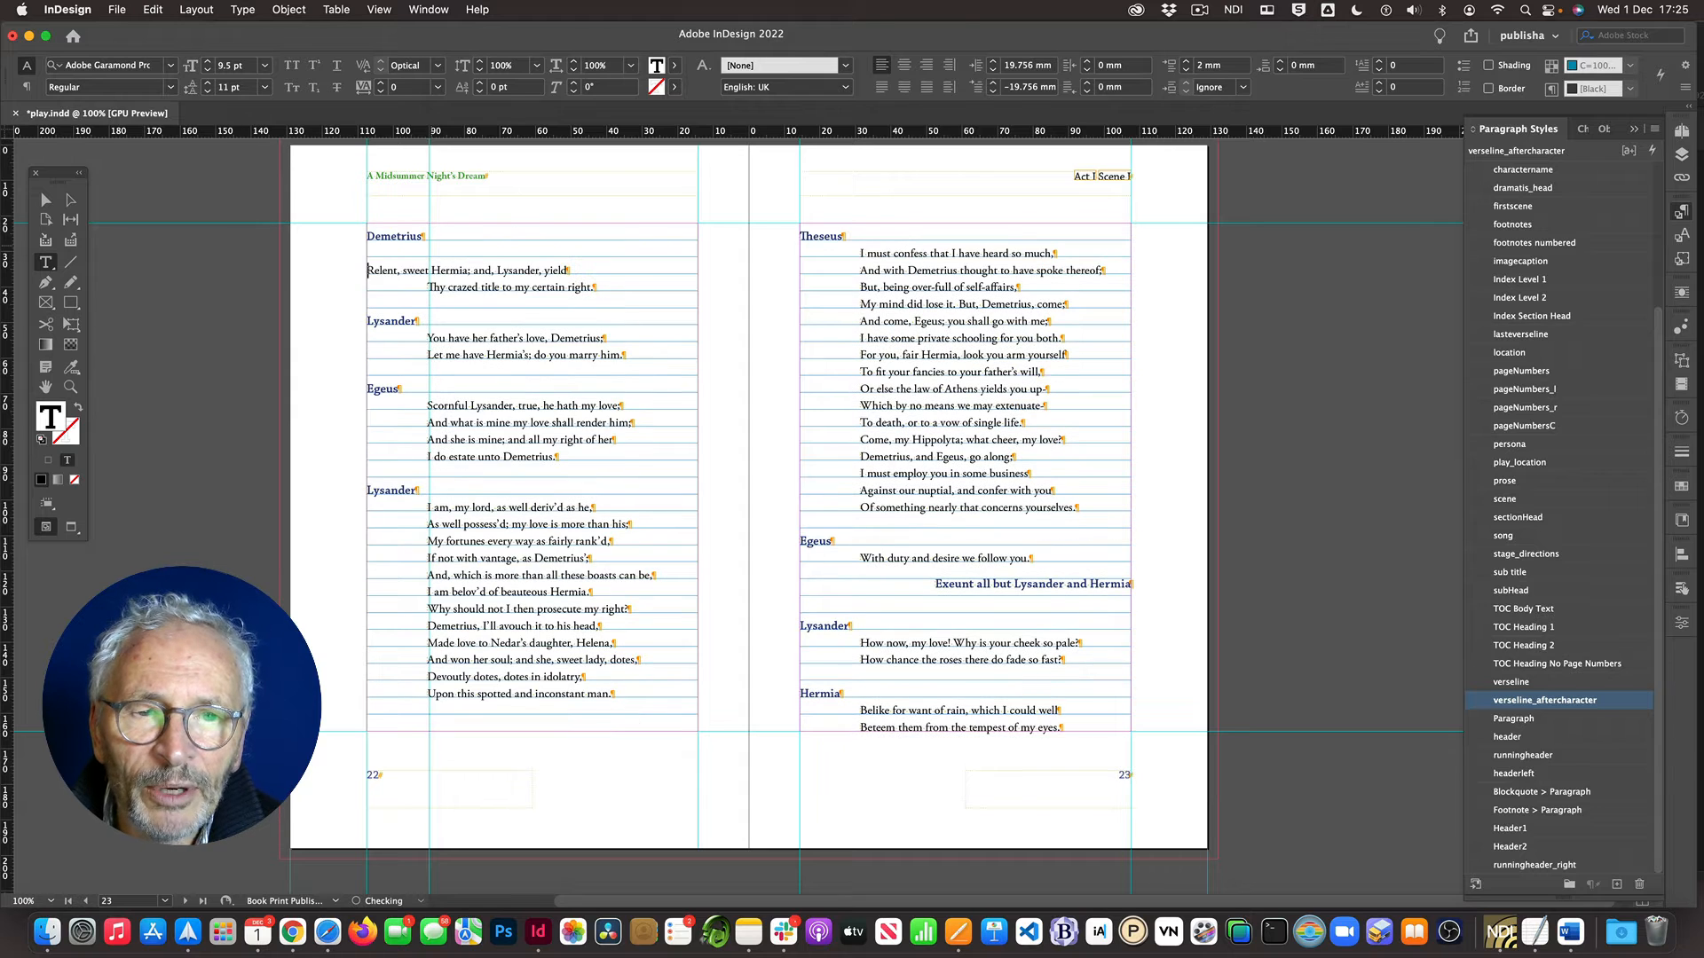
Step: Clear the character style from the name Demetrius at the start of page 22 and apply the character paragraph style
{"action": "left_click", "coordinate": [393, 237]}
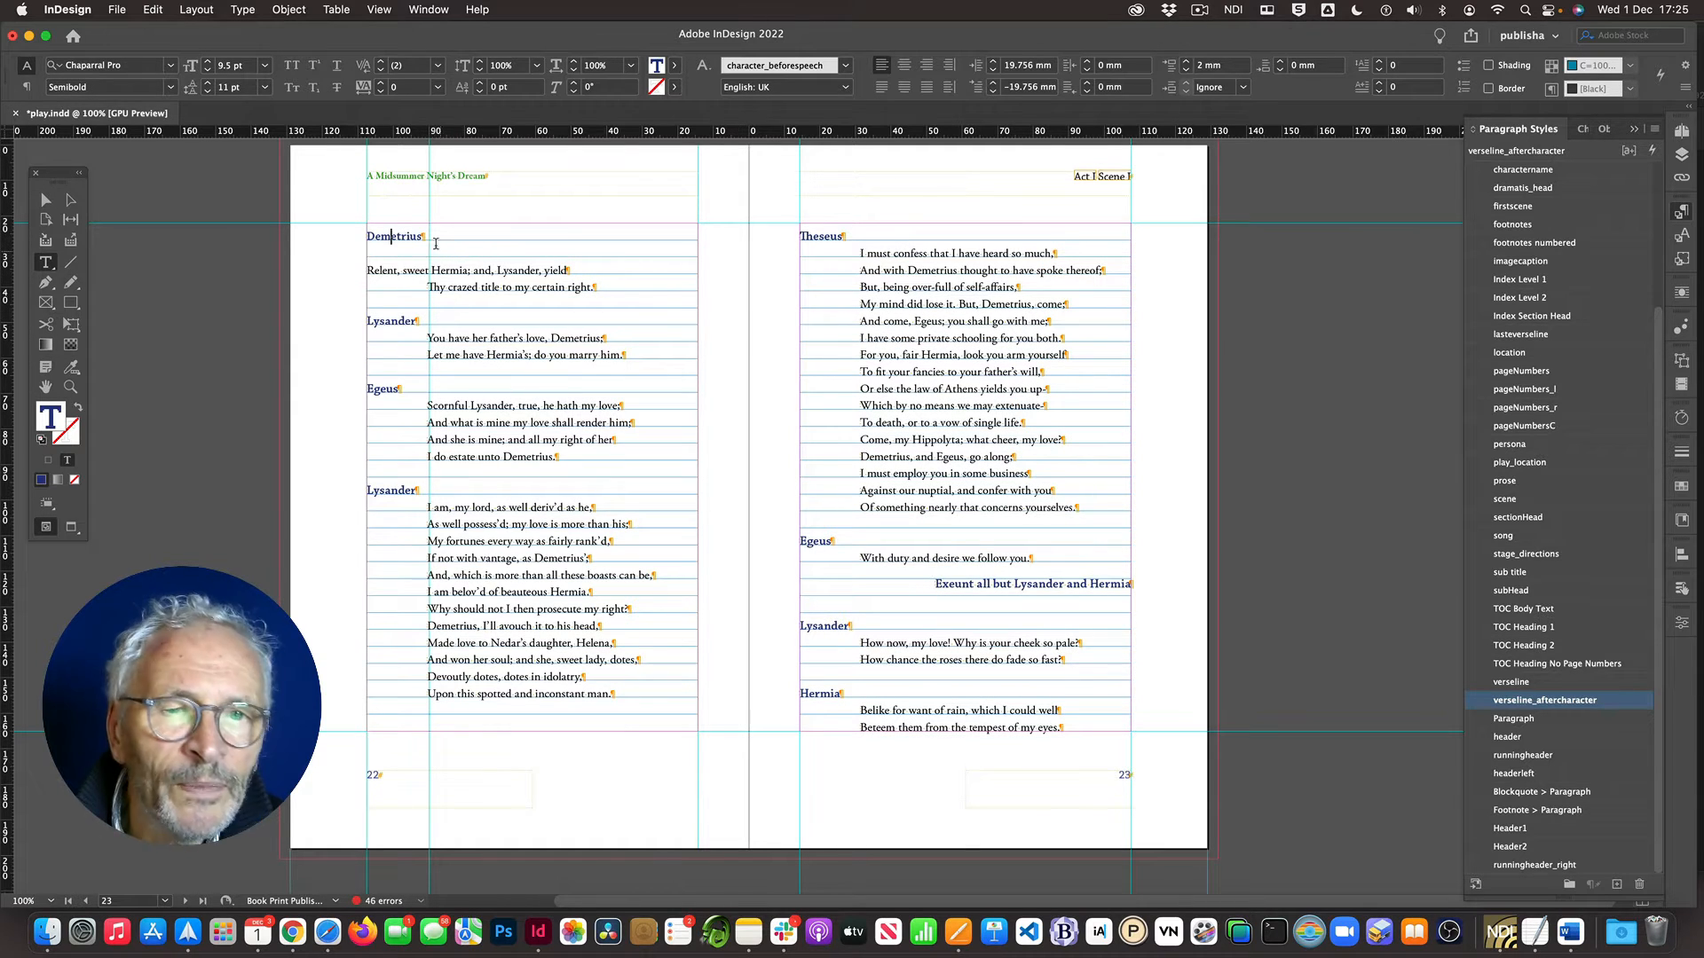
{"action": "left_click_drag", "start_coordinate": [424, 237], "coordinate": [364, 238]}
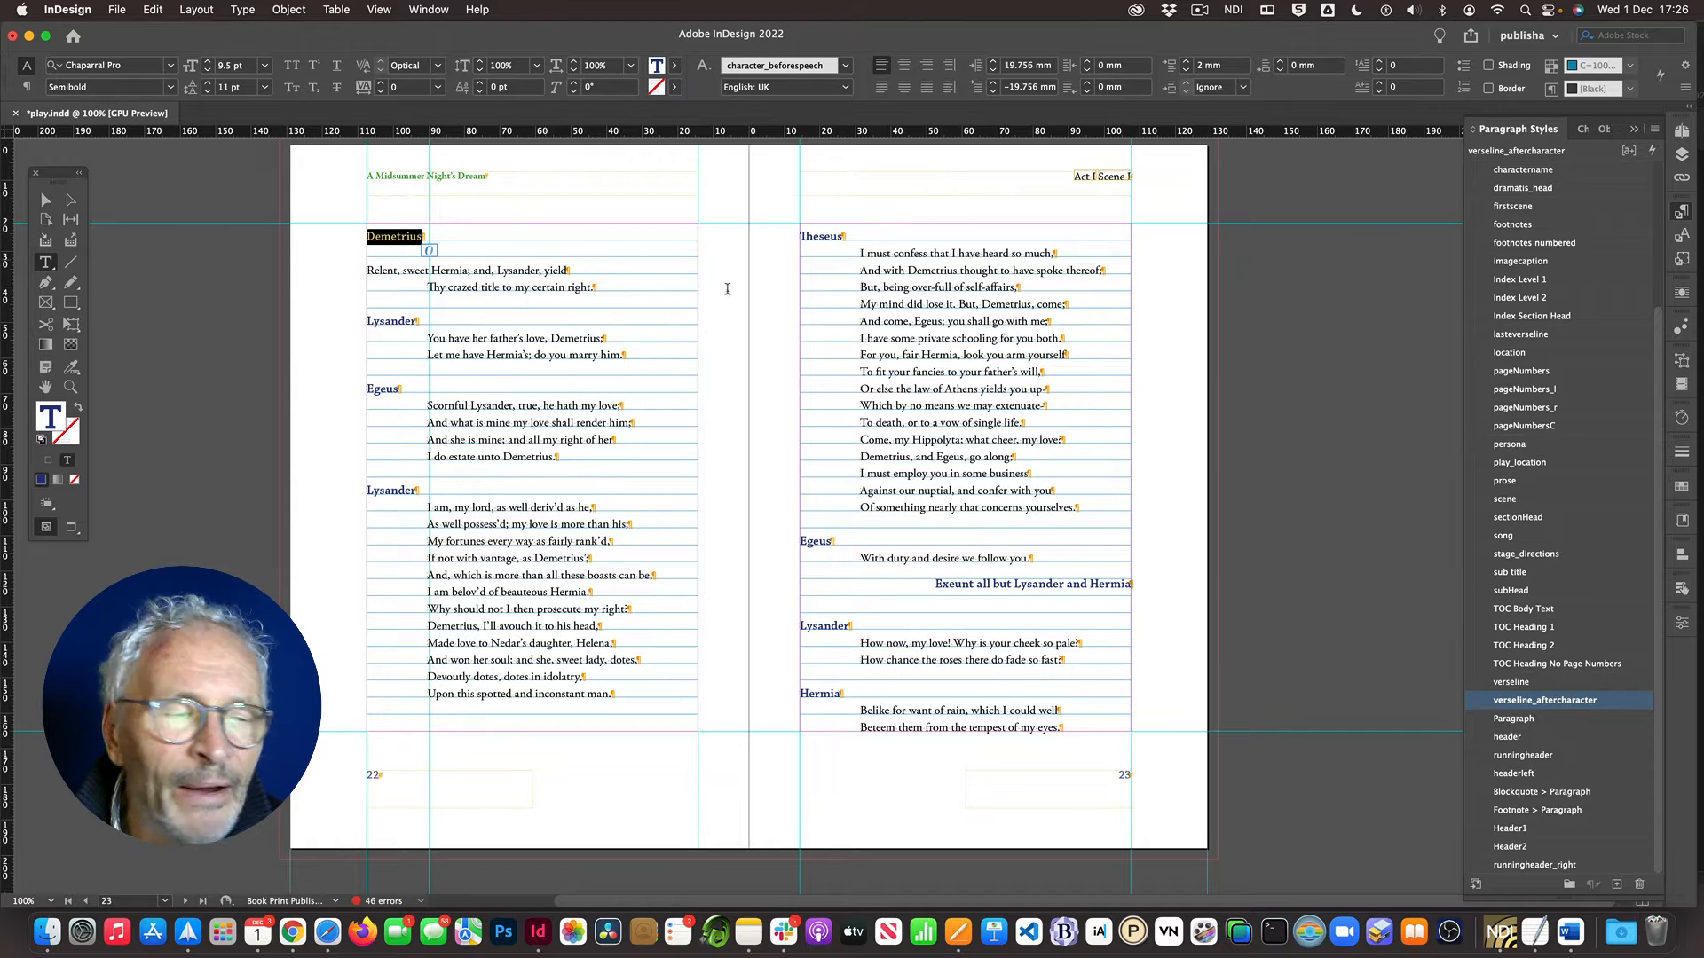
{"action": "scroll", "coordinate": [1504, 317], "scroll_direction": "up", "scroll_amount": 5}
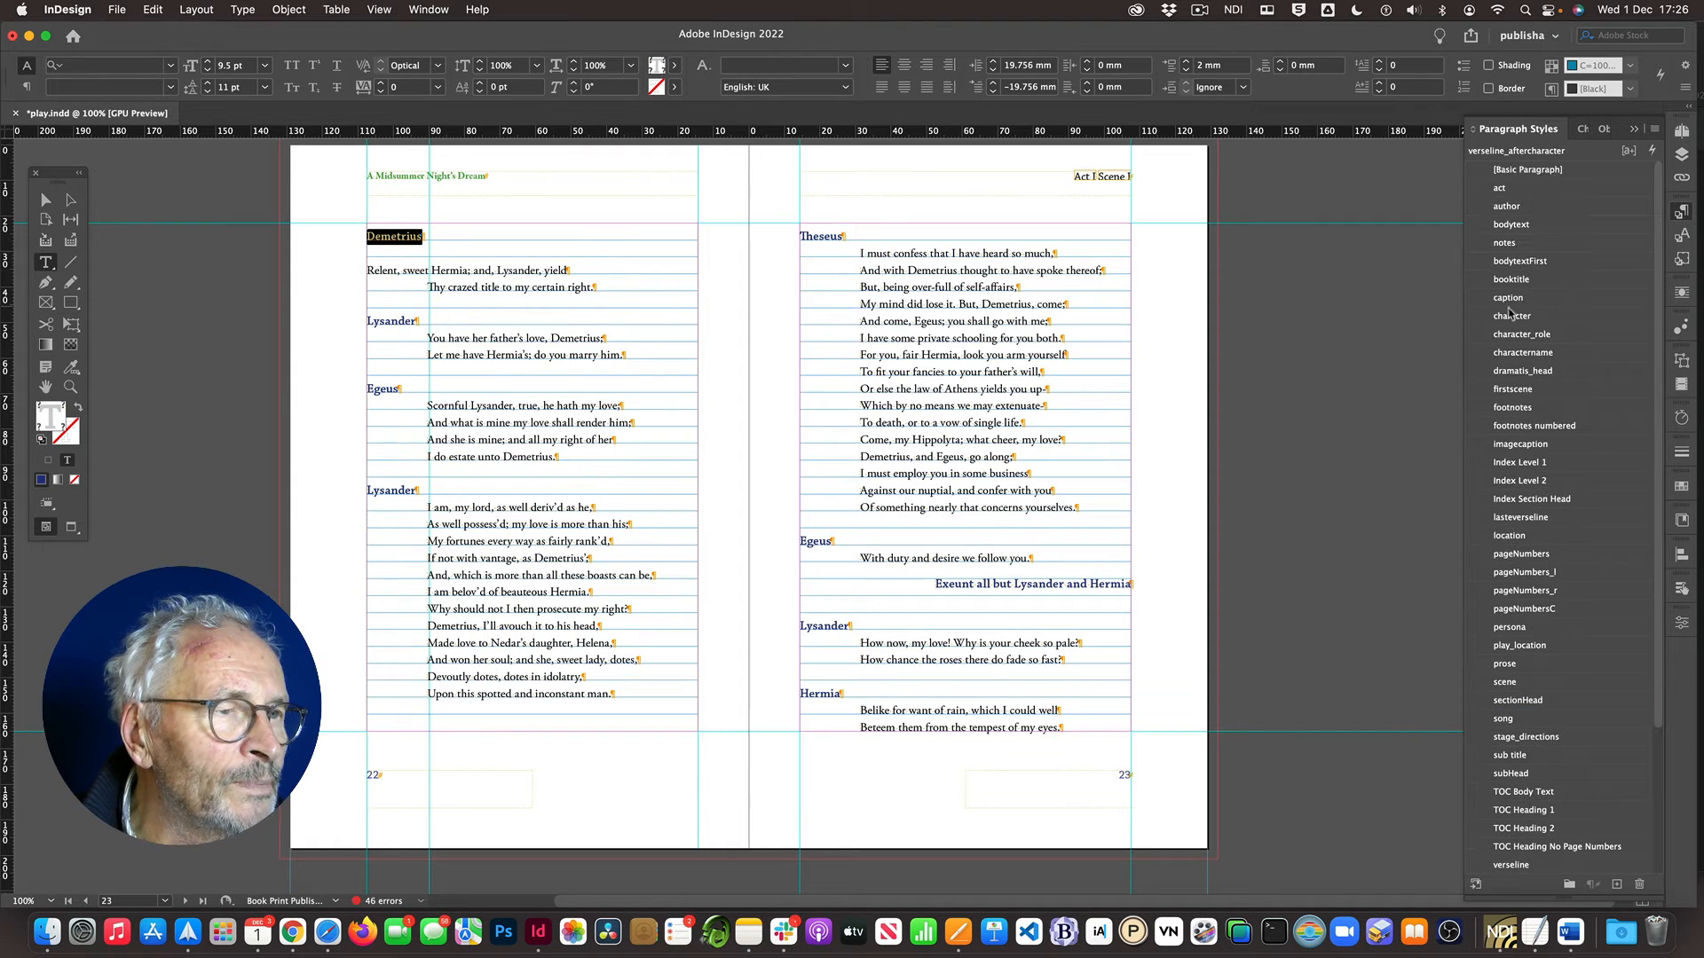
{"action": "left_click", "coordinate": [1580, 130]}
{"action": "left_click", "coordinate": [1507, 169]}
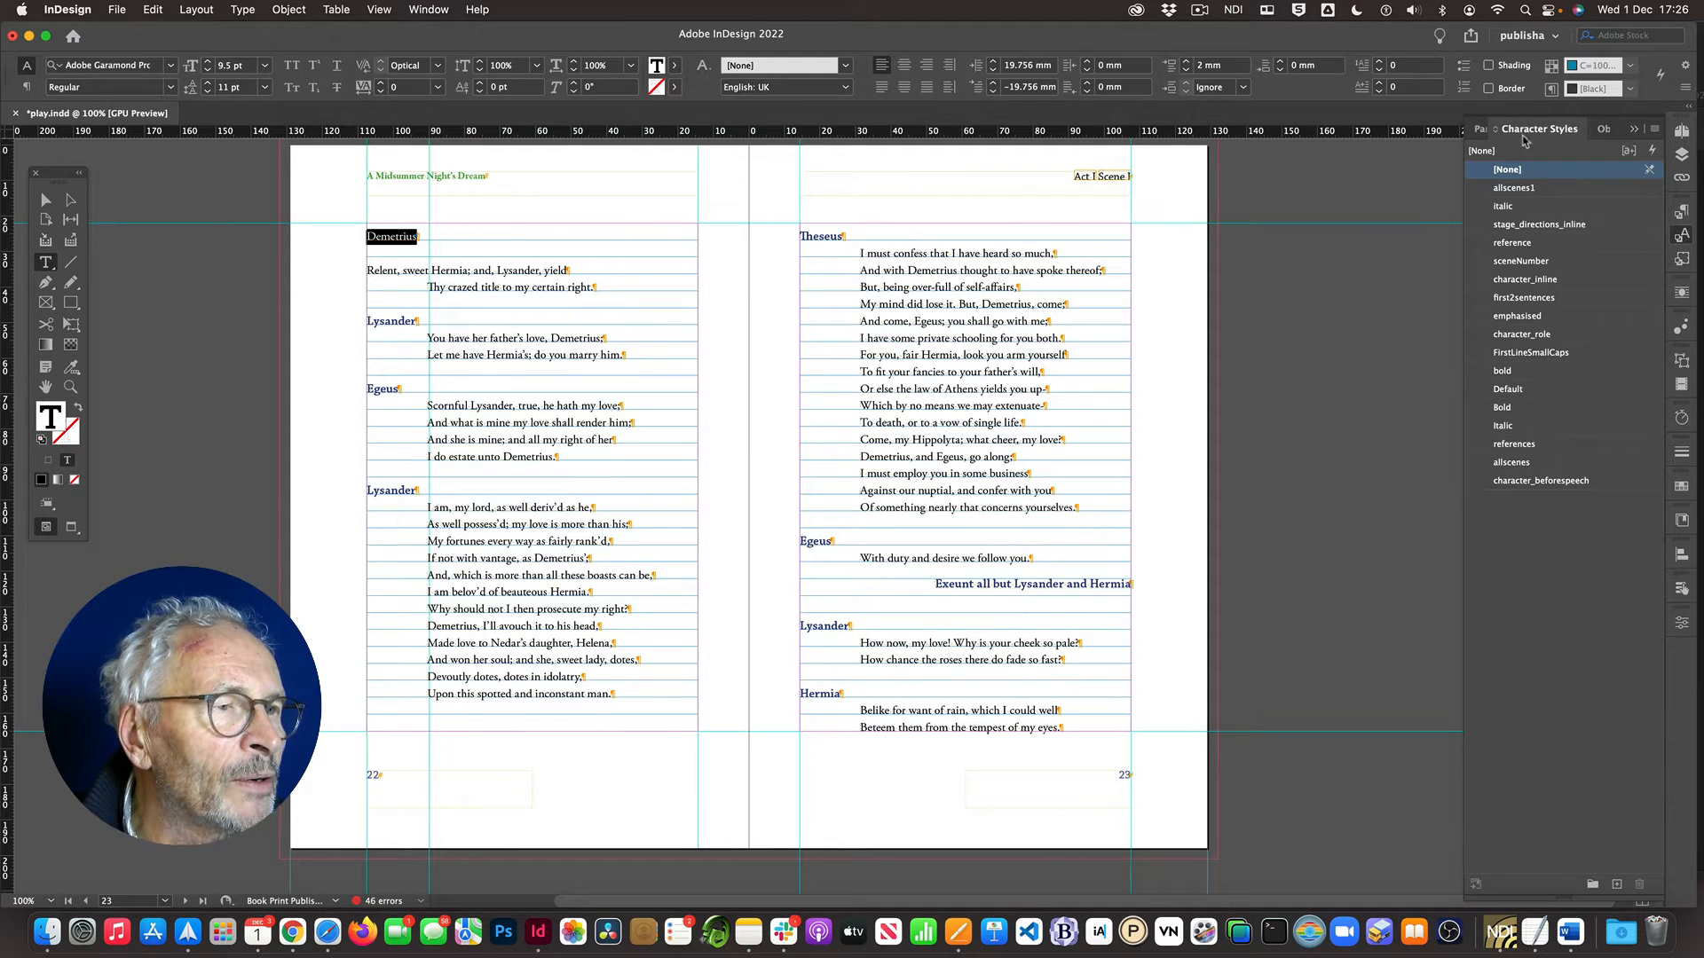
{"action": "left_click", "coordinate": [1478, 130]}
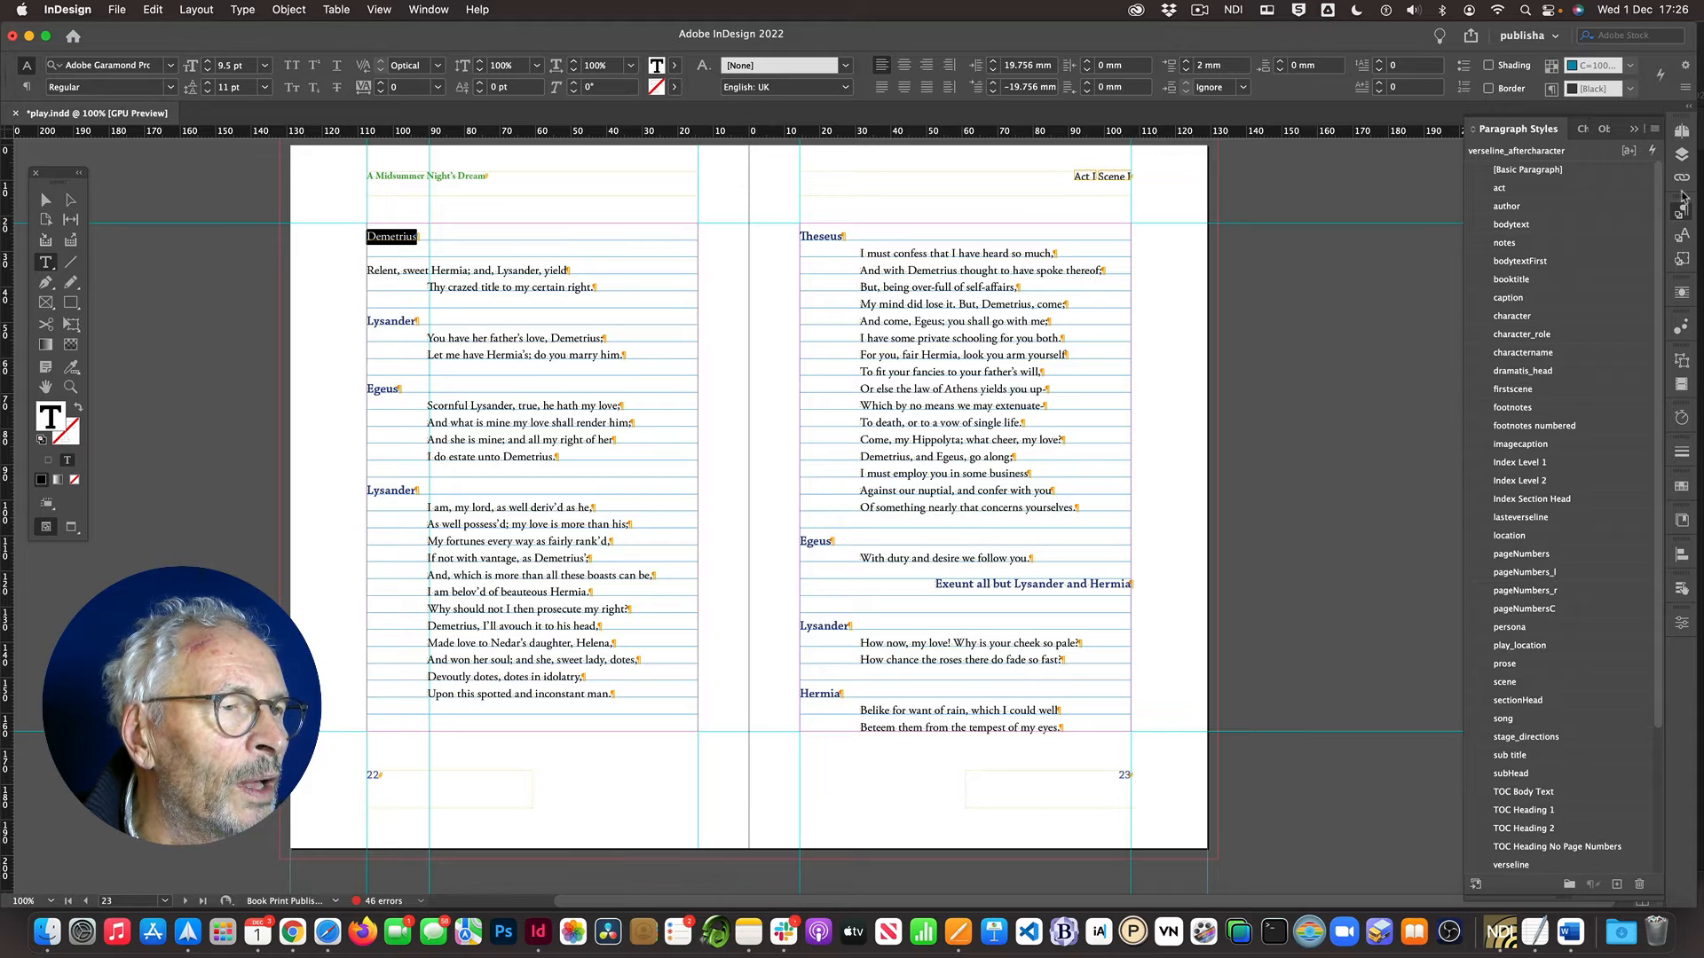
{"action": "left_click", "coordinate": [1513, 317]}
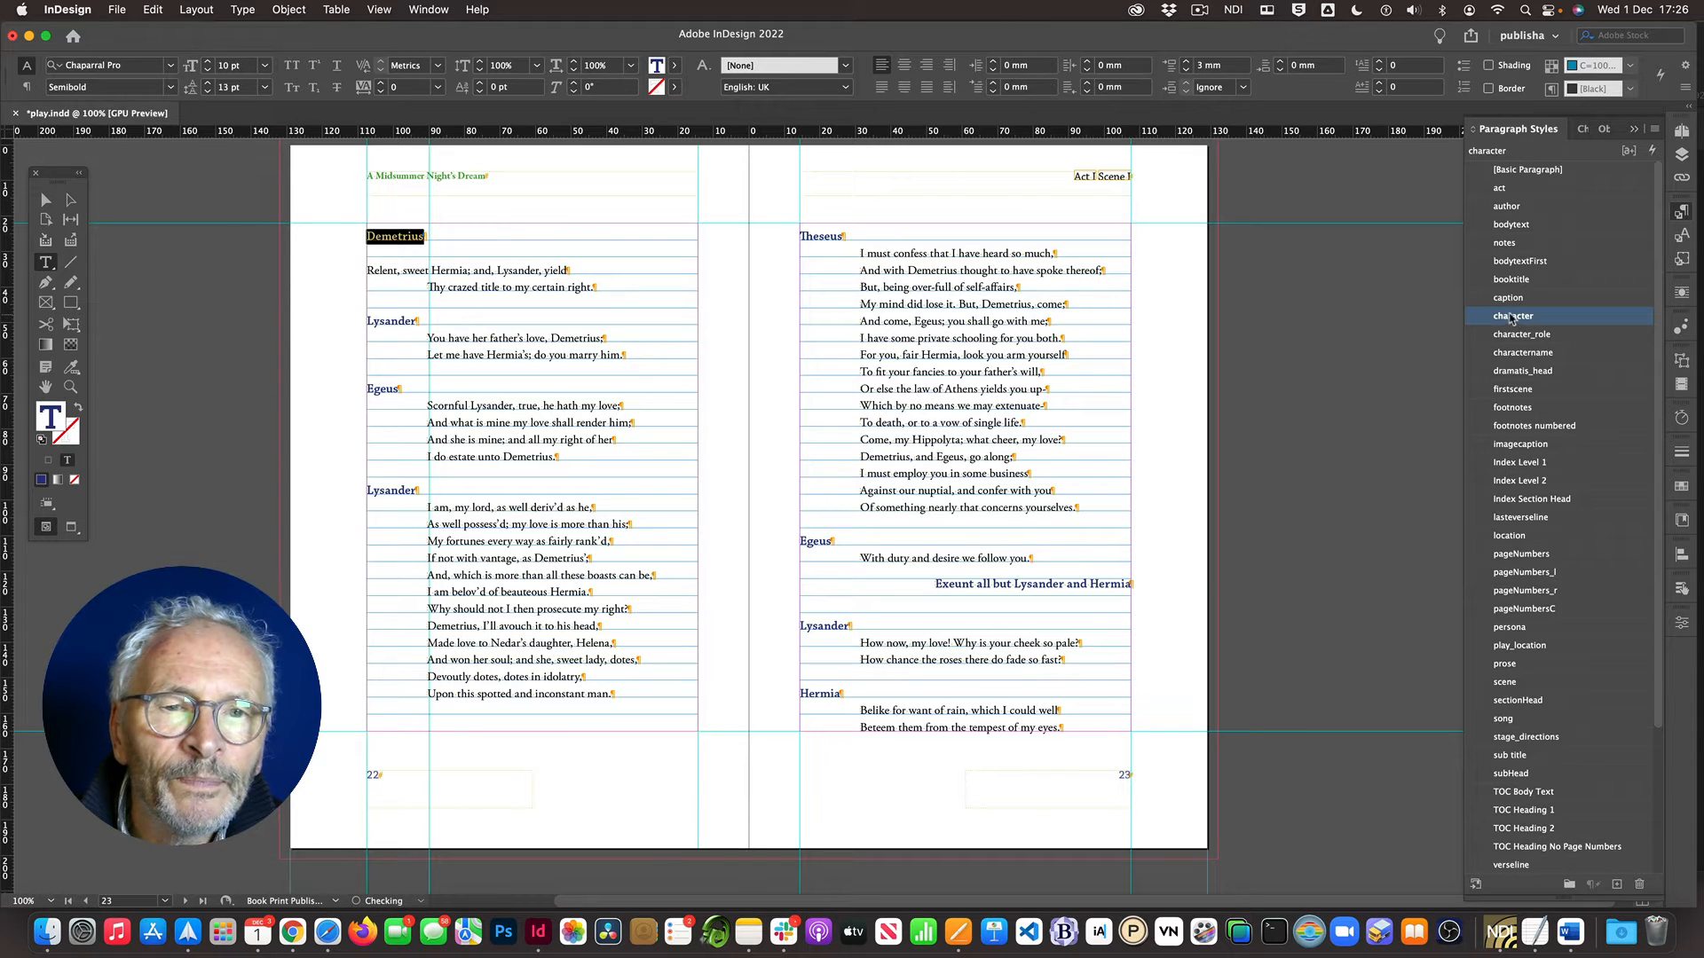
Step: Apply the verseline paragraph style to 'Relent, sweet Hermia; and, Lysander, yield' on page 22 and deselect the text frame
{"action": "left_click", "coordinate": [437, 270]}
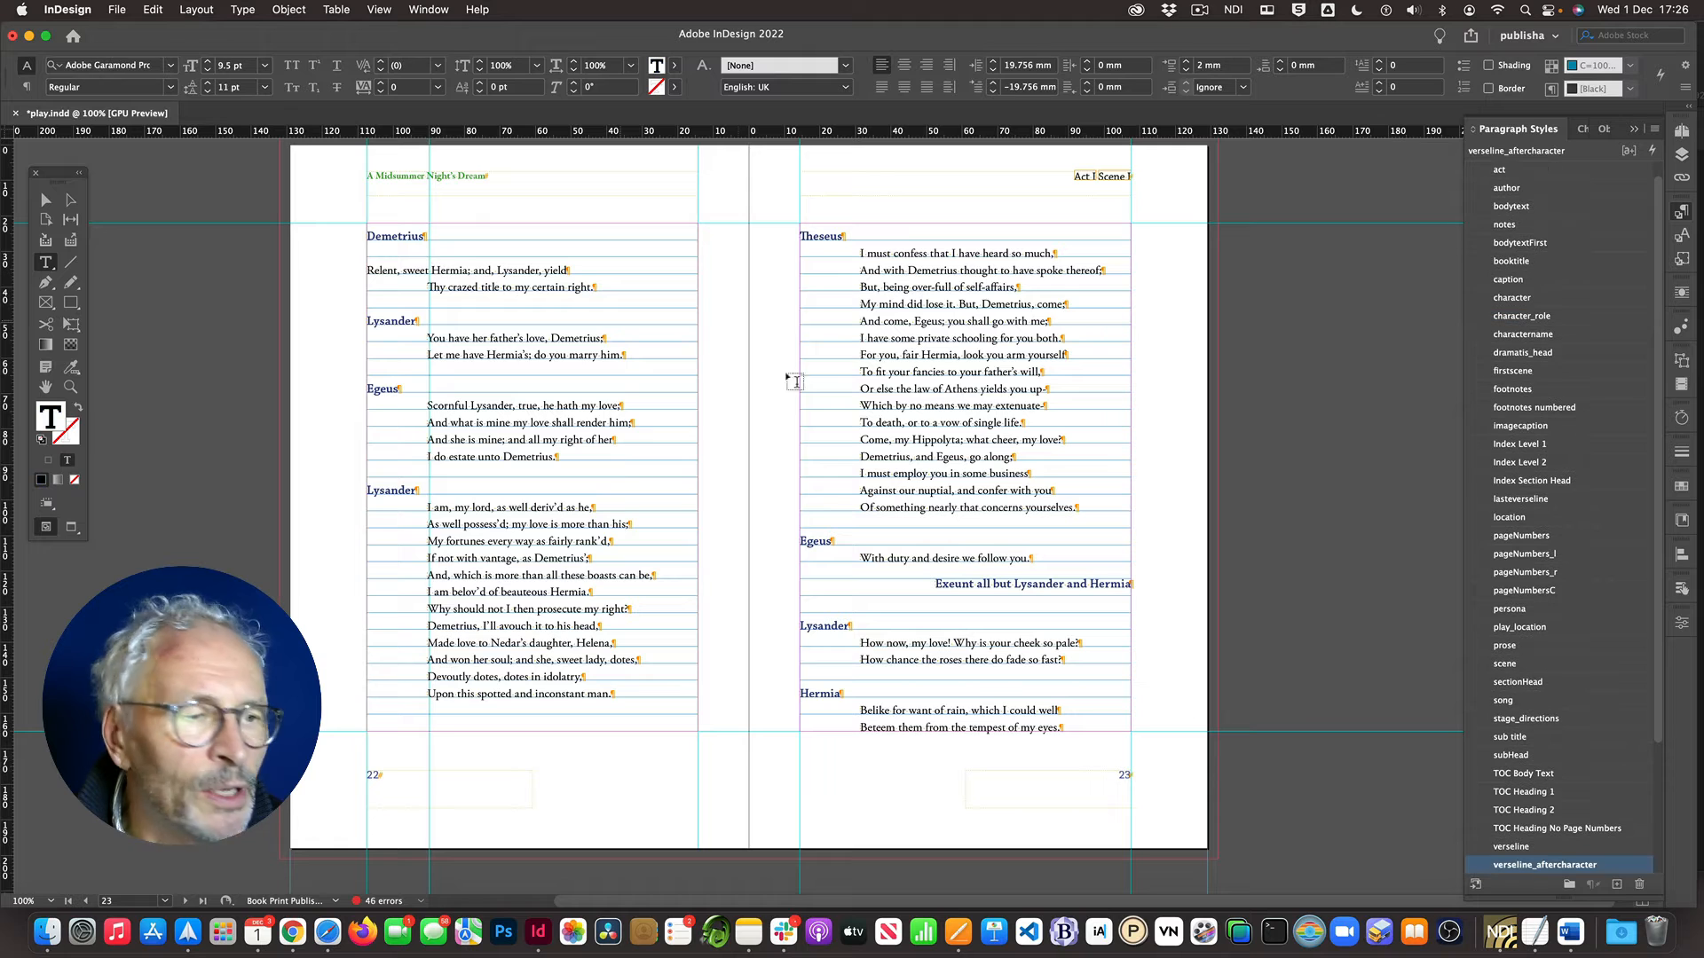
{"action": "left_click", "coordinate": [1517, 847]}
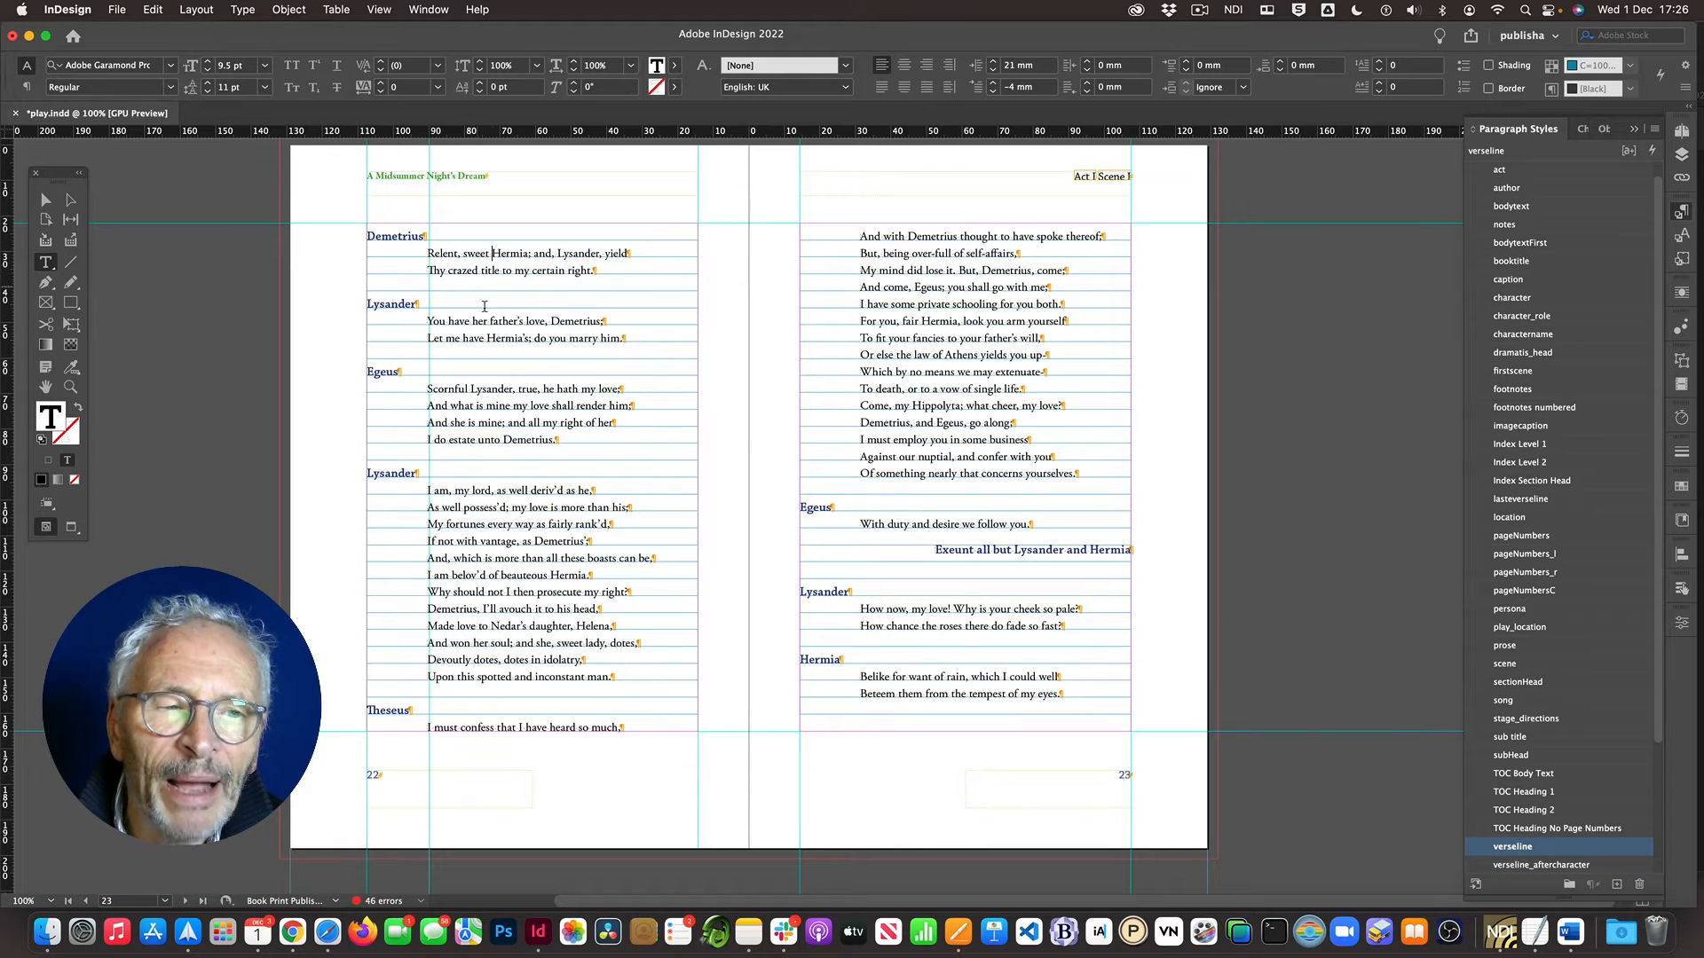
{"action": "left_click", "coordinate": [44, 201]}
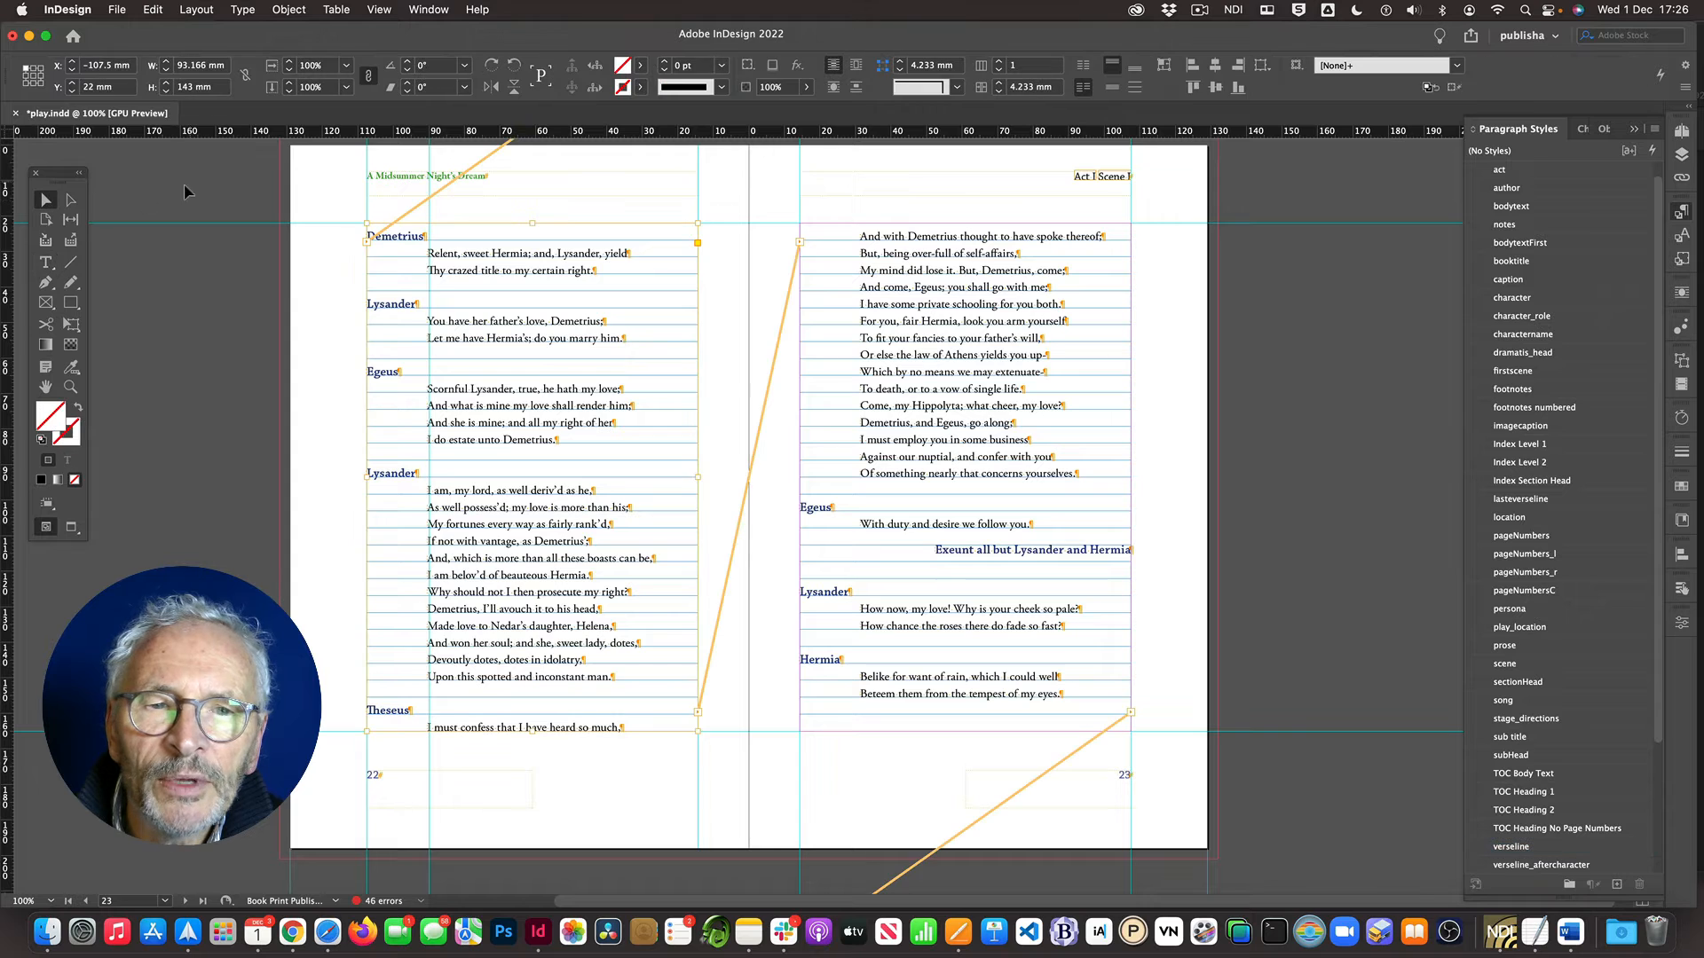
{"action": "left_click", "coordinate": [209, 285]}
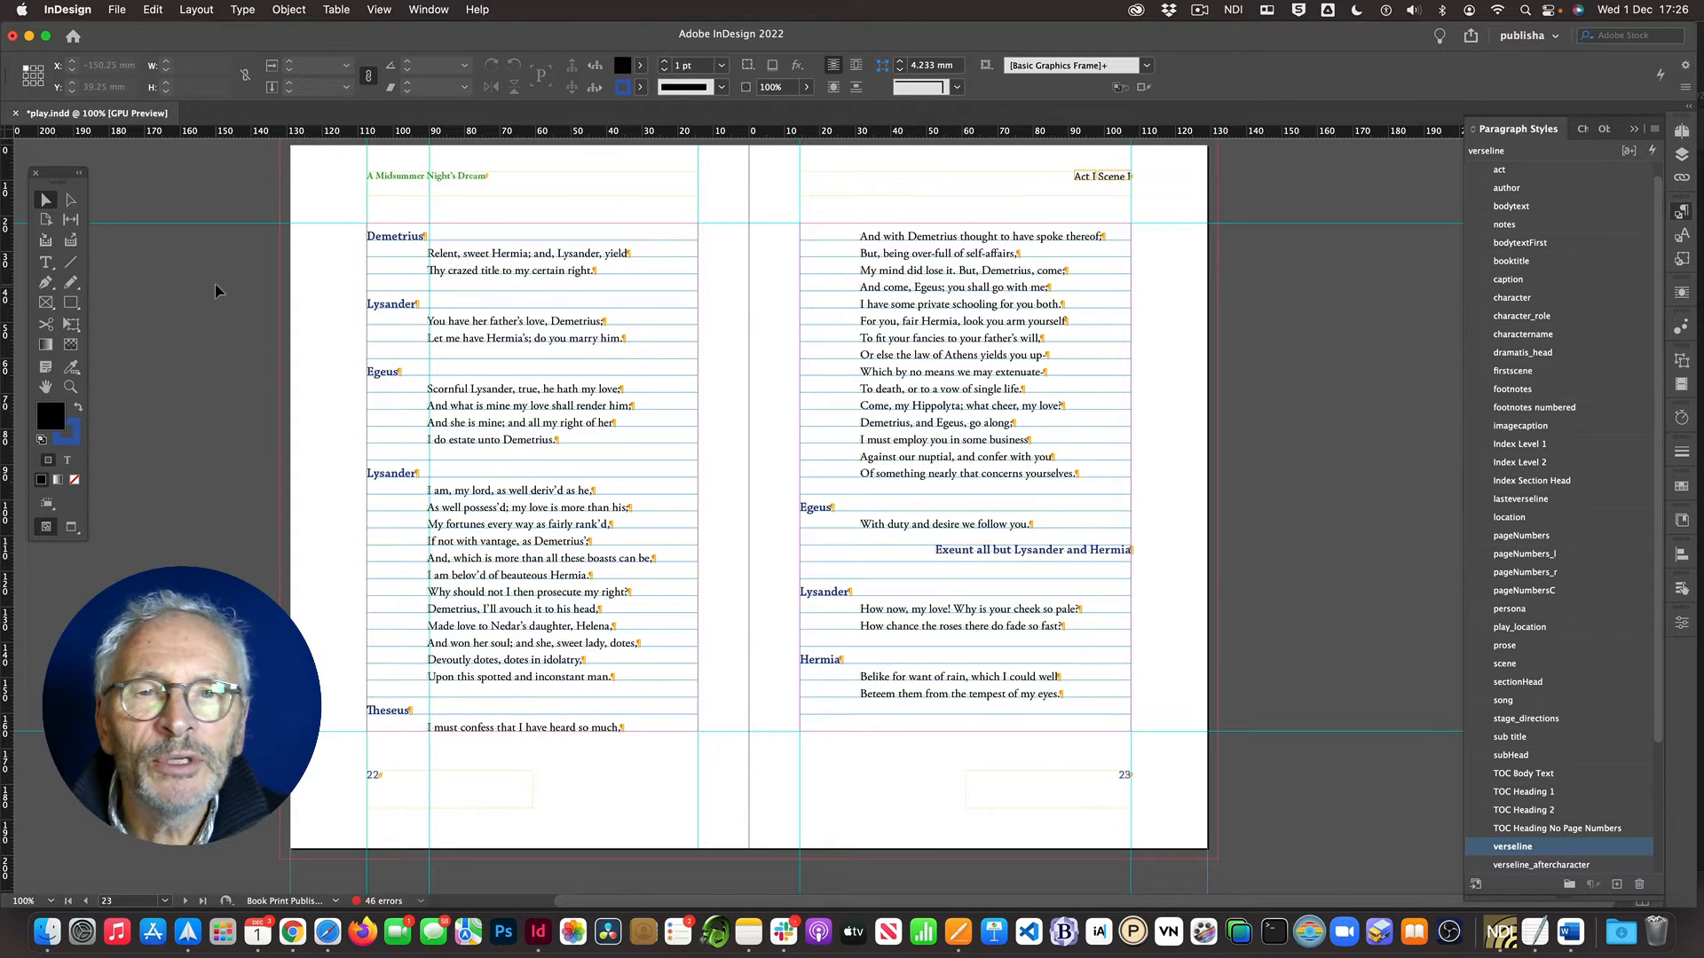
{"action": "scroll", "coordinate": [215, 291], "scroll_direction": "up", "scroll_amount": 1}
{"action": "scroll", "coordinate": [216, 291], "scroll_direction": "up", "scroll_amount": 20}
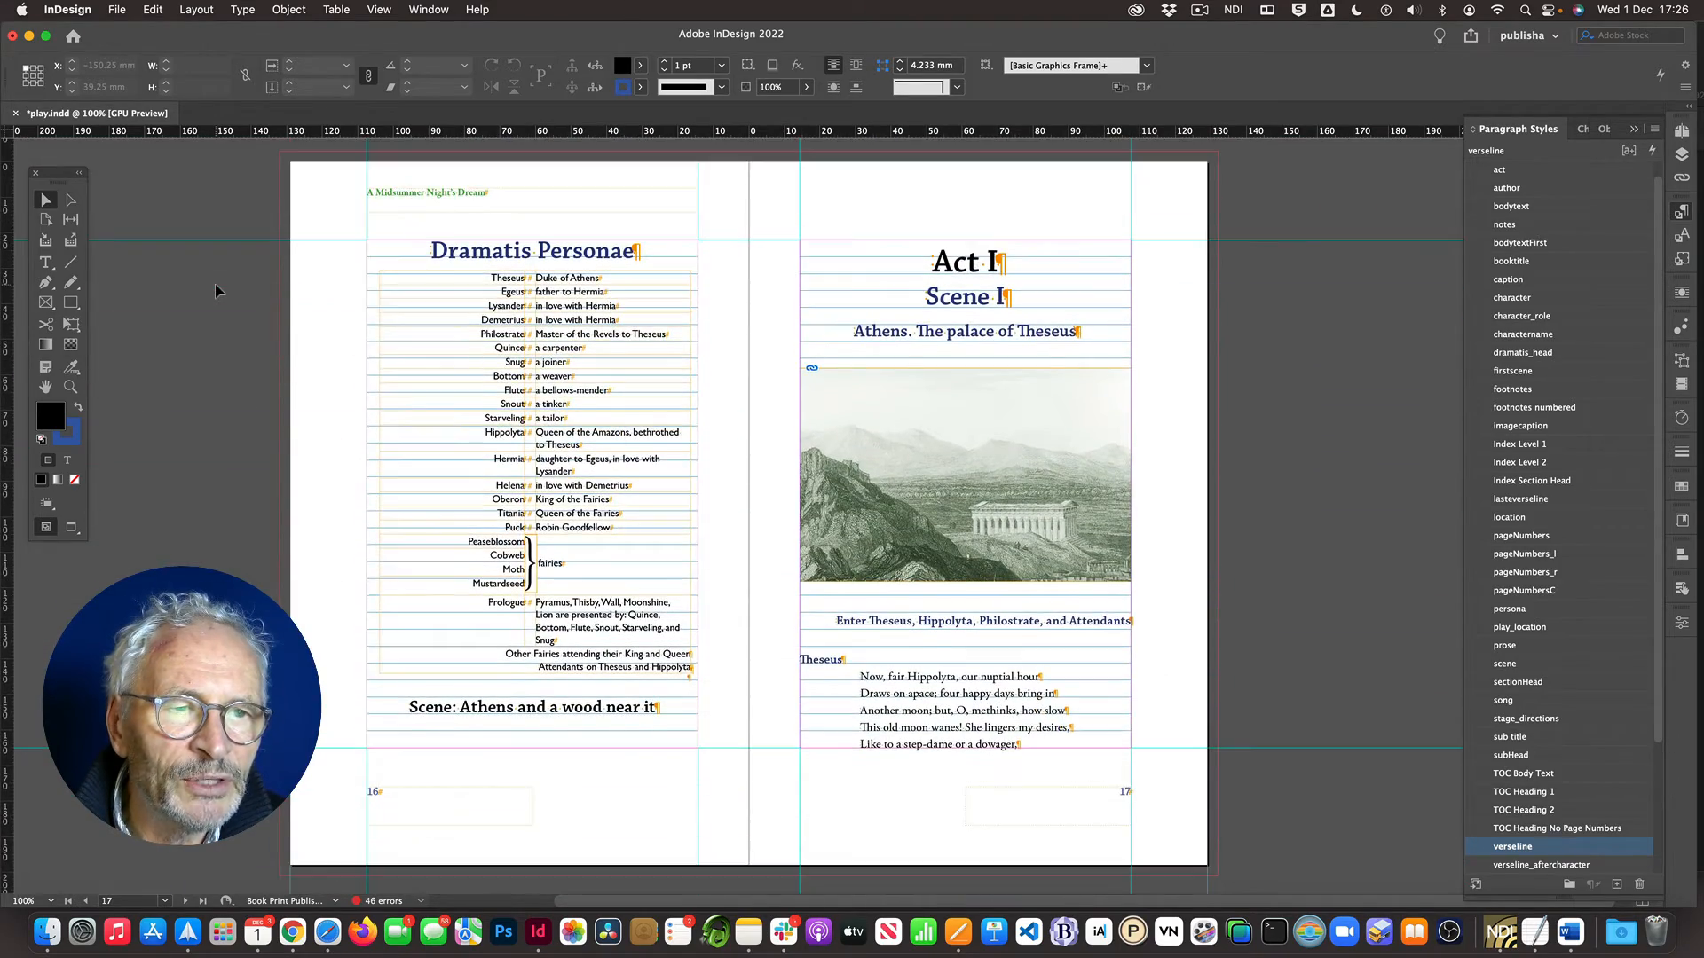
{"action": "scroll", "coordinate": [216, 290], "scroll_direction": "down", "scroll_amount": 5}
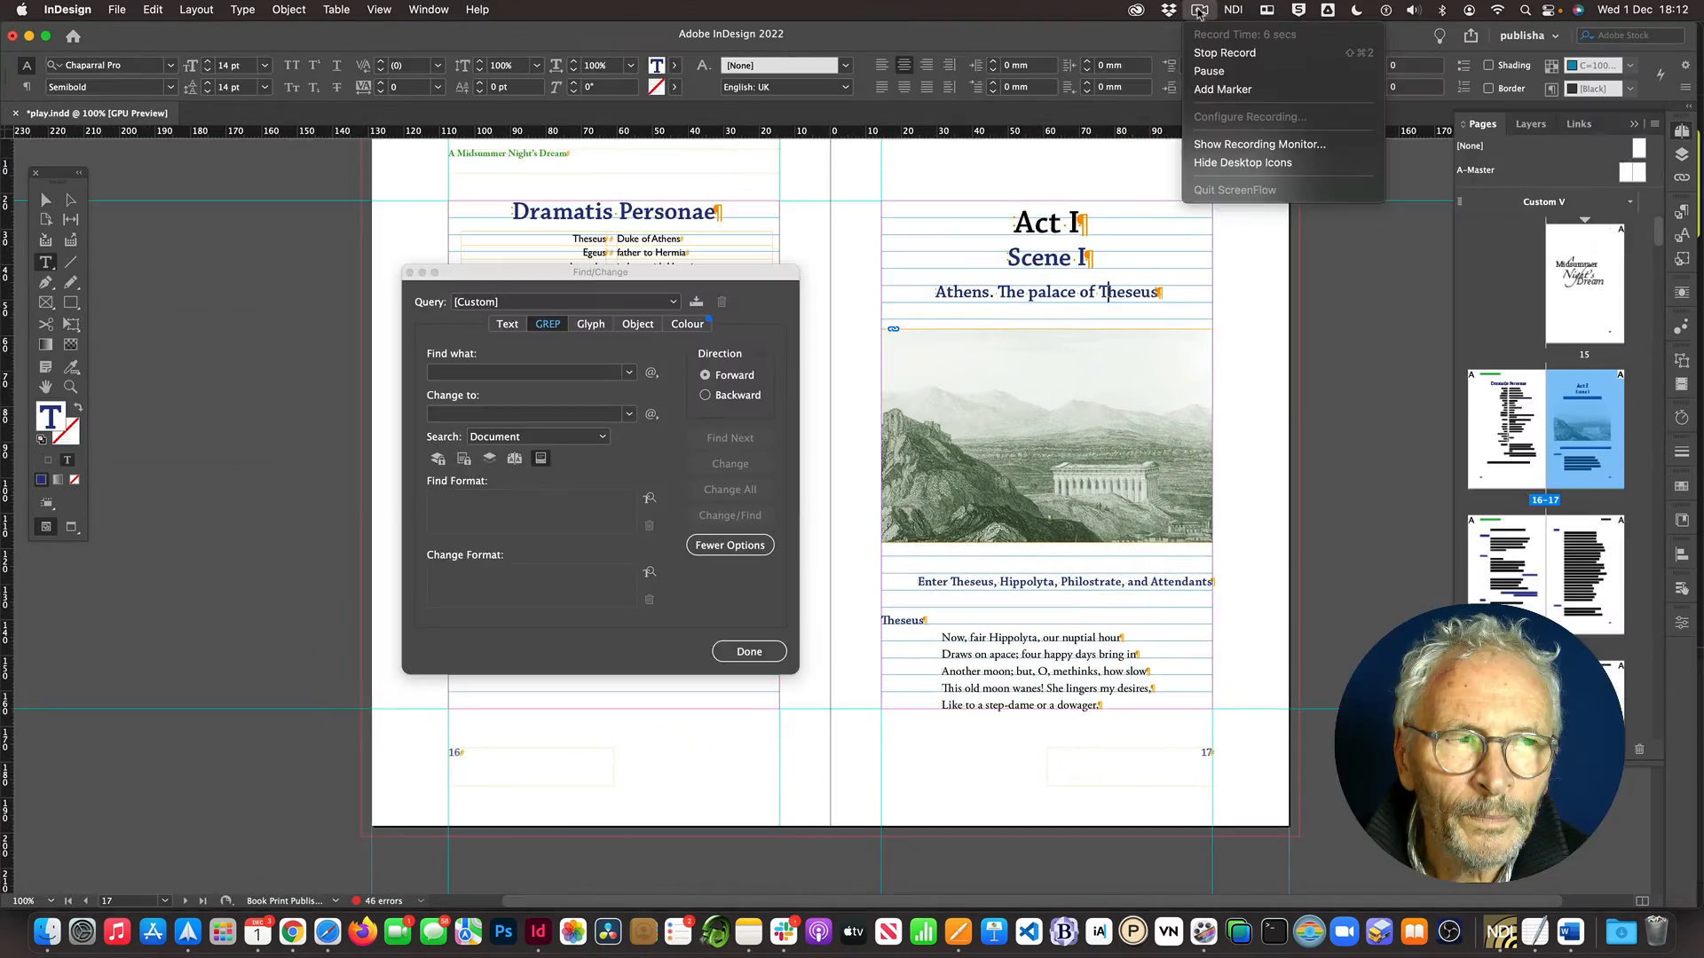
{"action": "left_click", "coordinate": [1198, 10]}
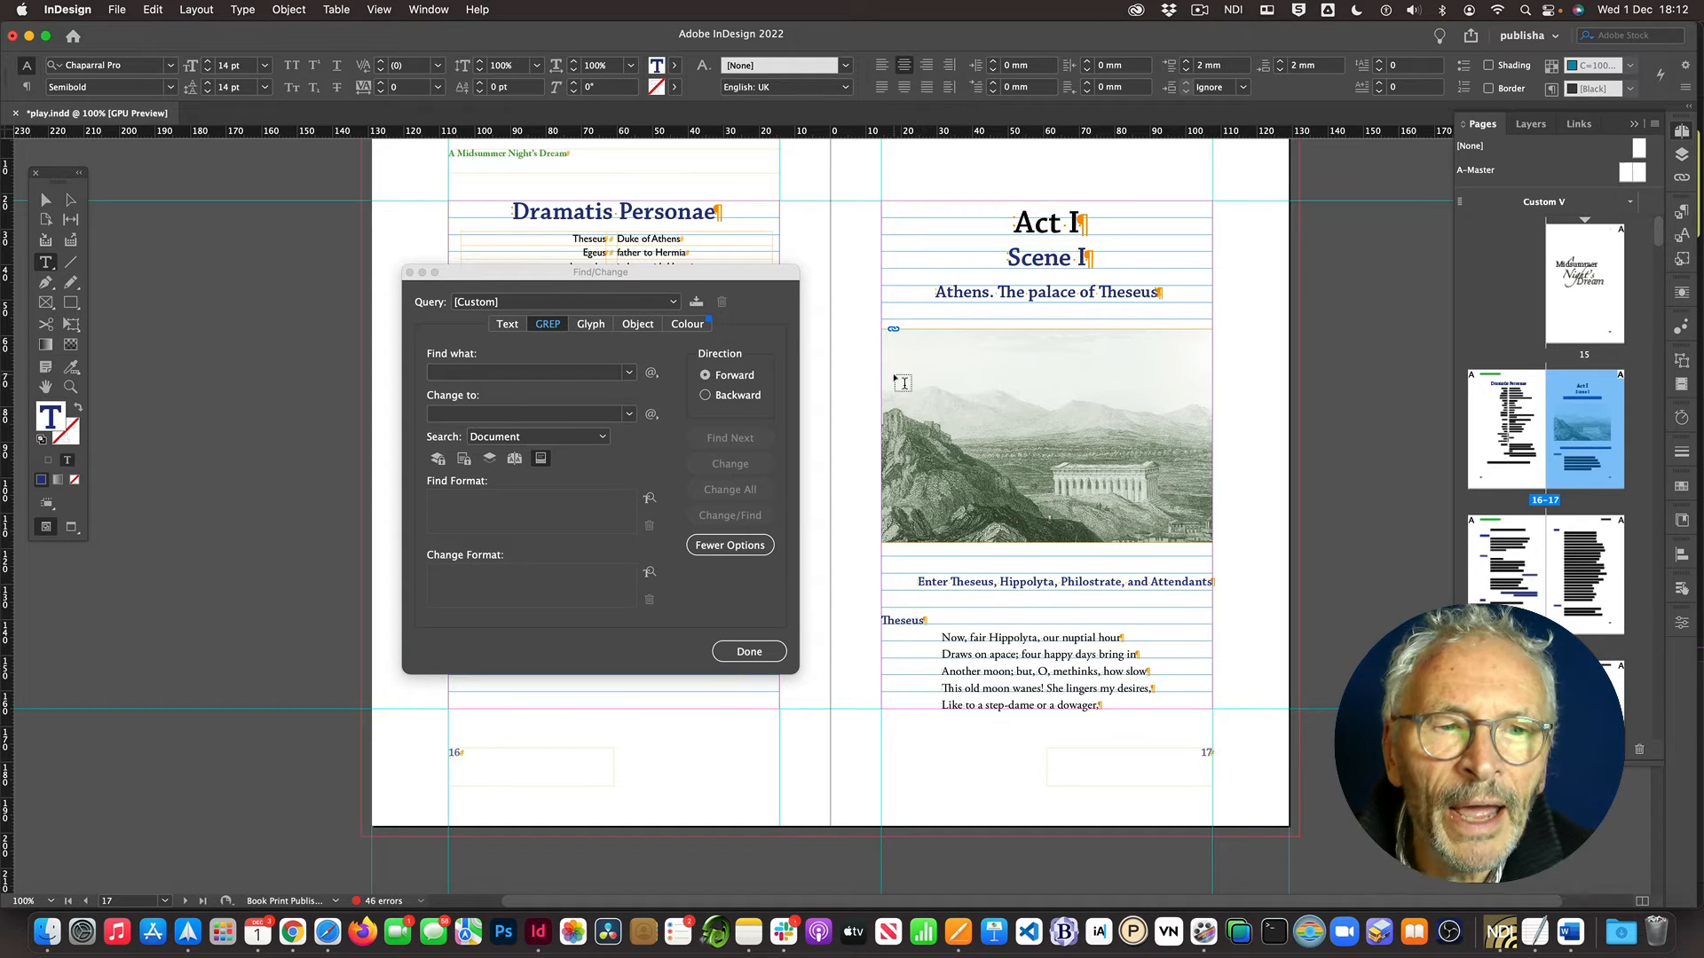
Step: Begin the GREP find expression with a beginning-of-paragraph location followed by the any-letter wildcard, giving ^[\l\u]
{"action": "left_click", "coordinate": [683, 277]}
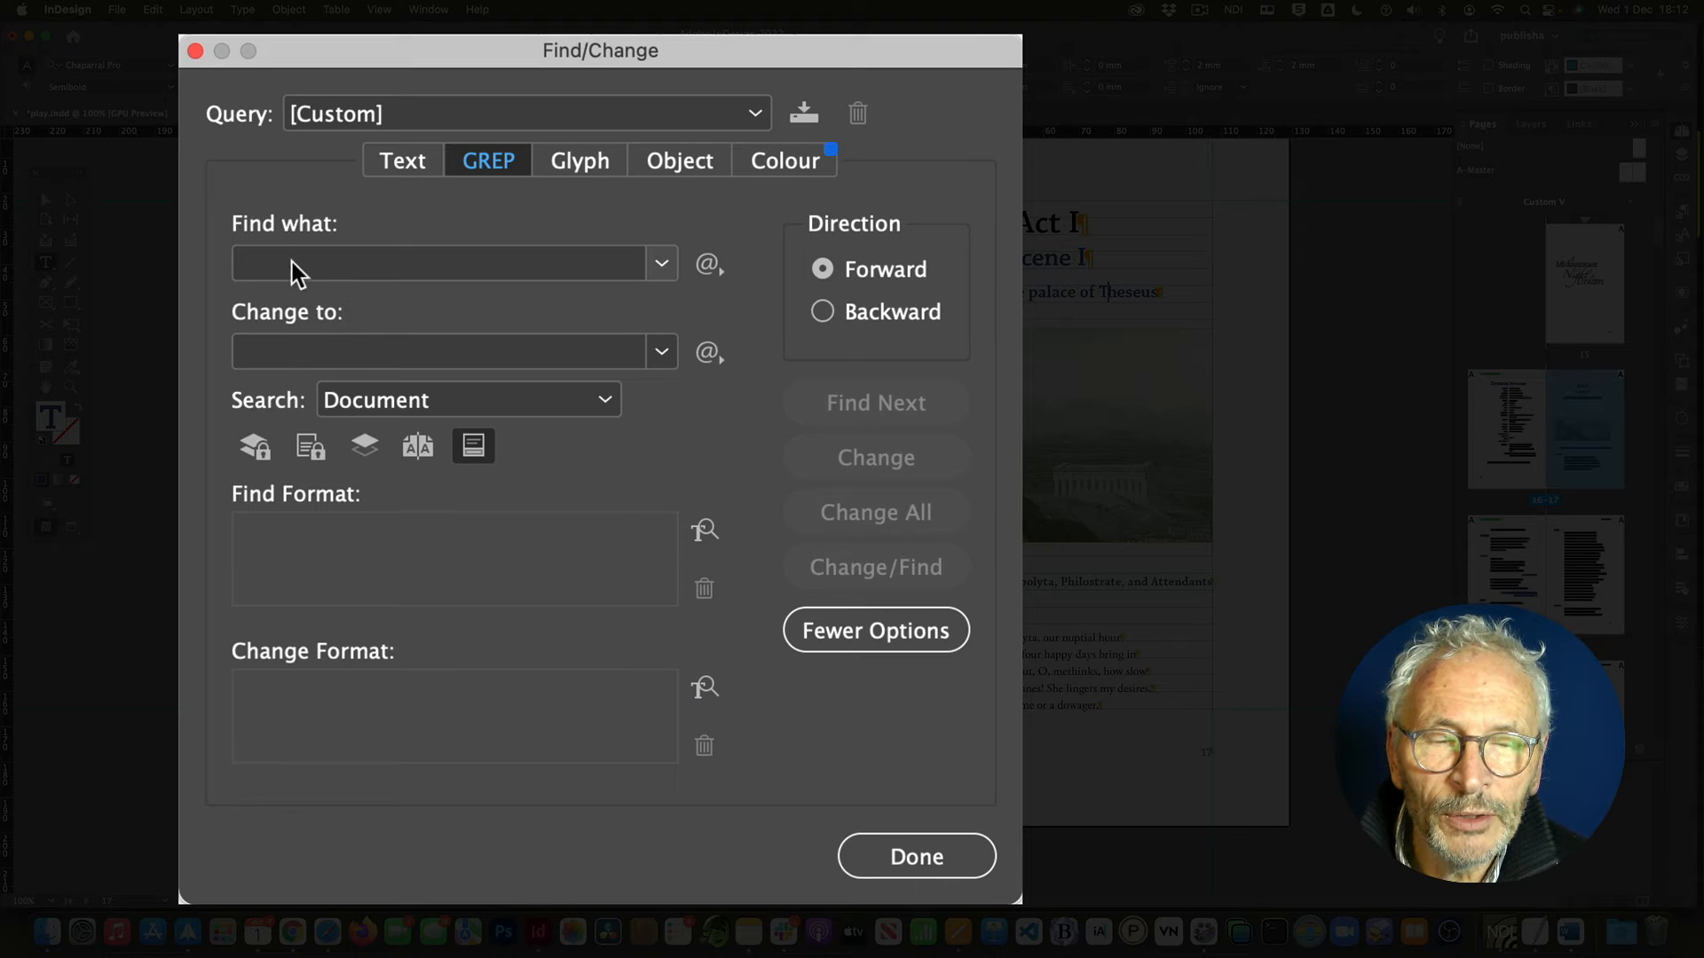
{"action": "left_click", "coordinate": [268, 264]}
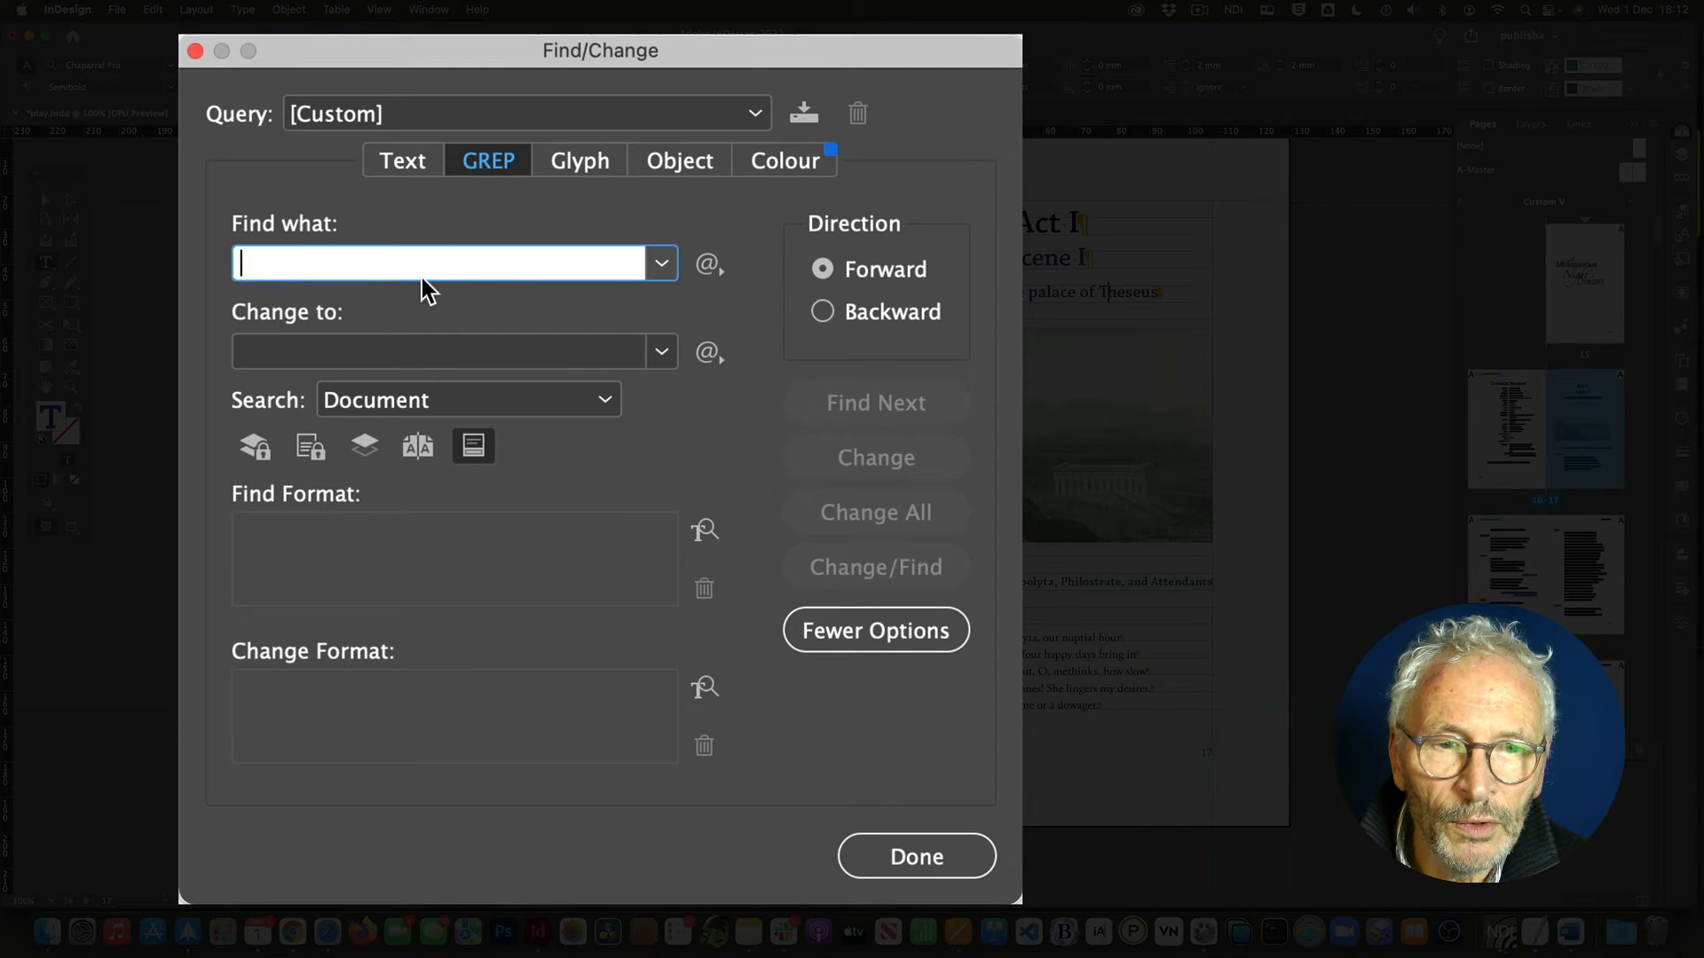
{"action": "left_click", "coordinate": [707, 264]}
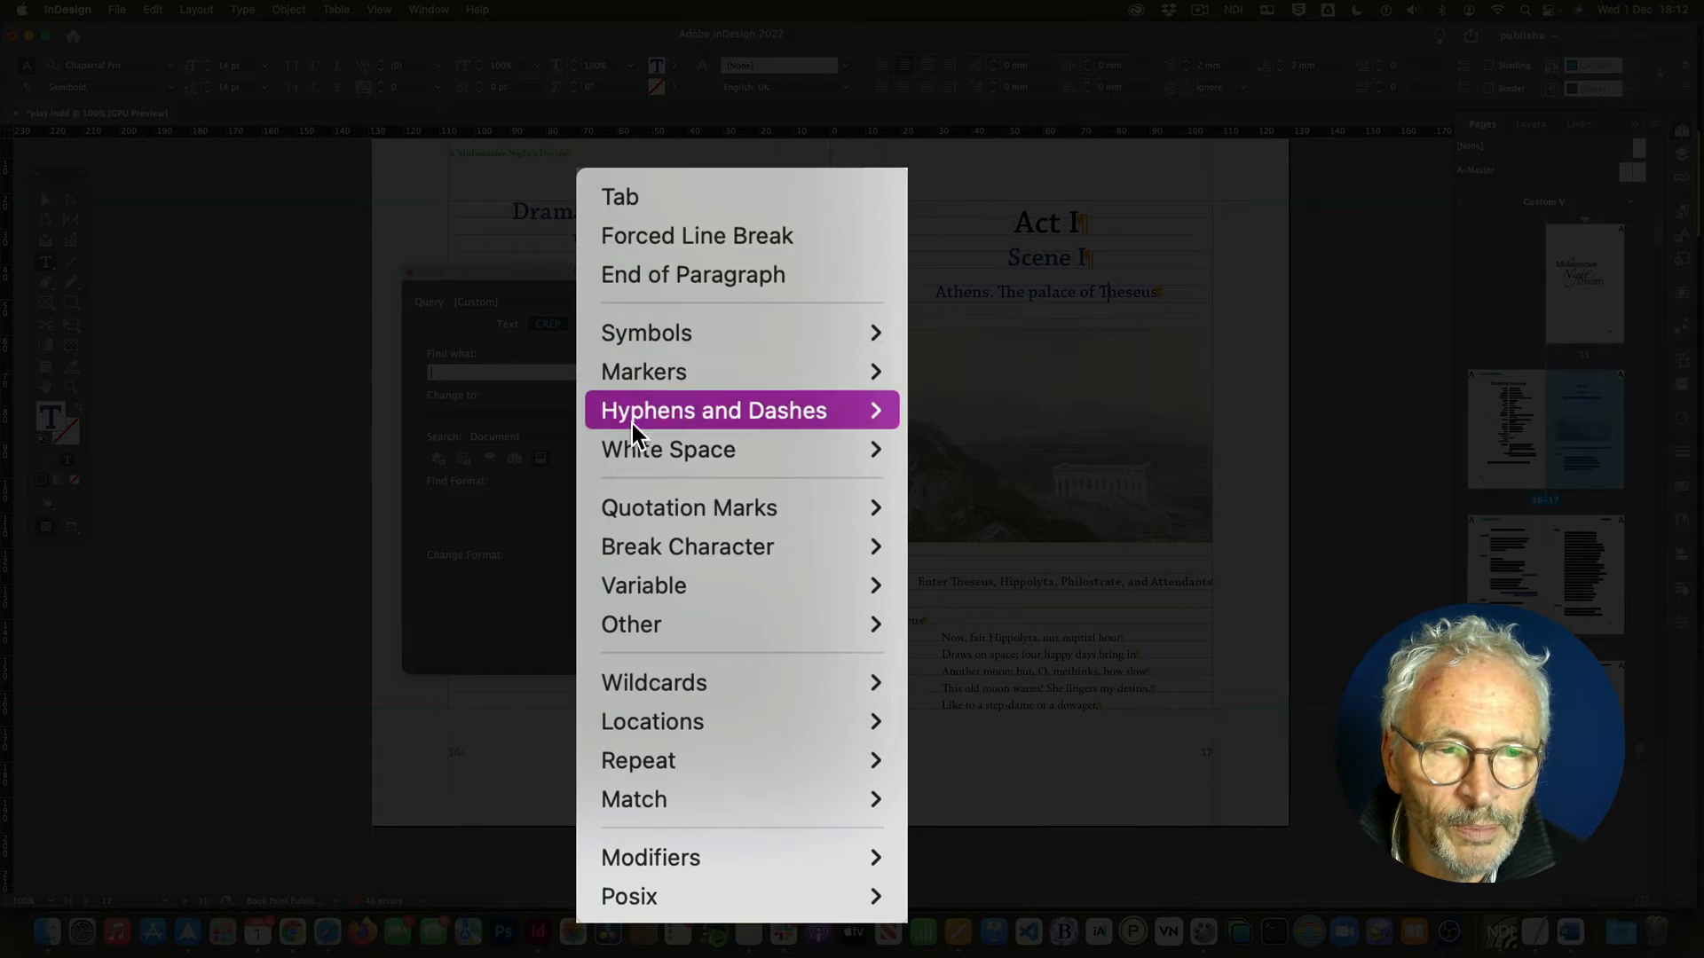
{"action": "mouse_move", "coordinate": [715, 627]}
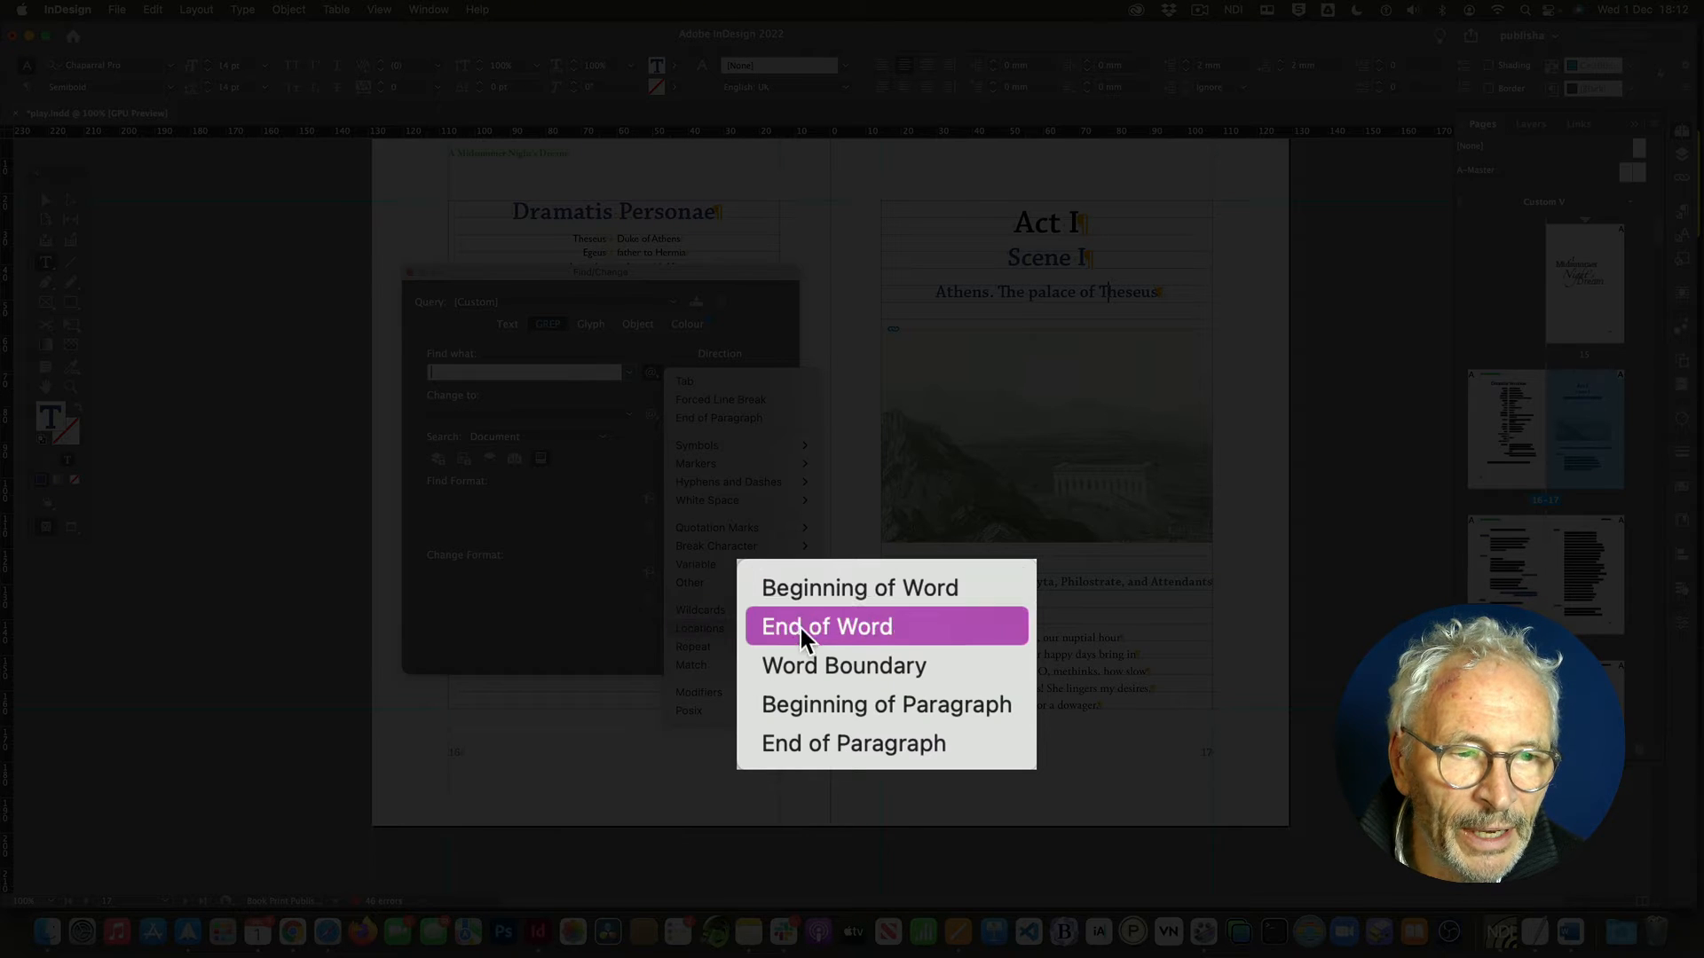
{"action": "left_click", "coordinate": [812, 705]}
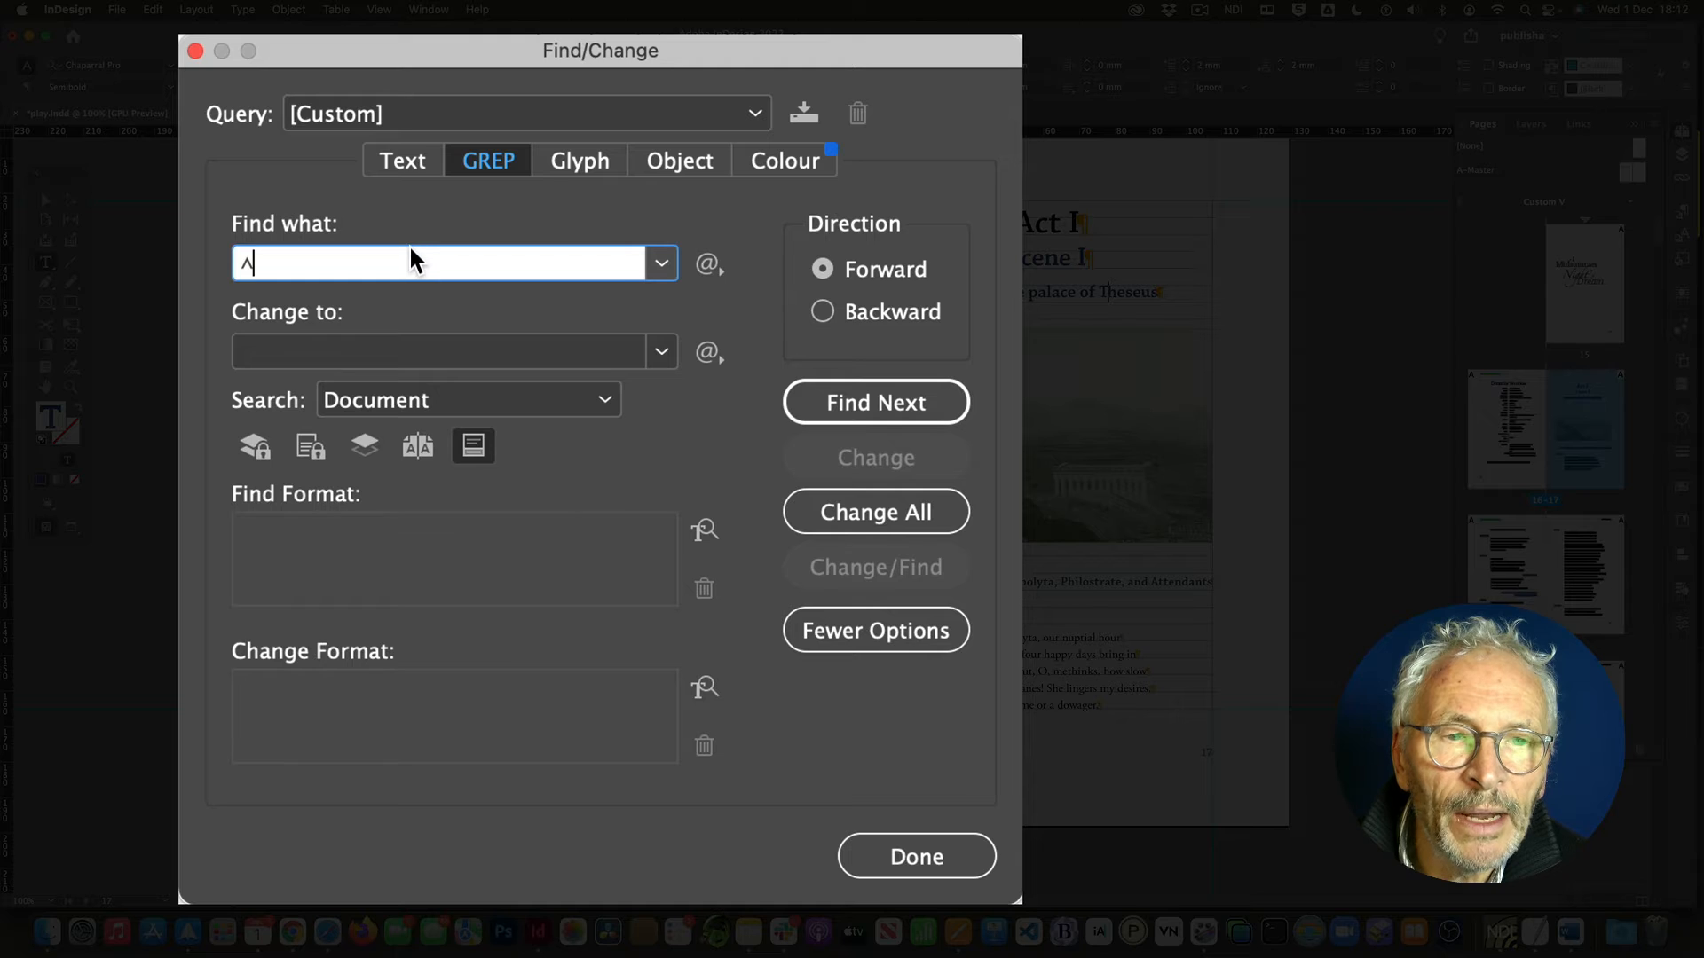
{"action": "left_click", "coordinate": [706, 264]}
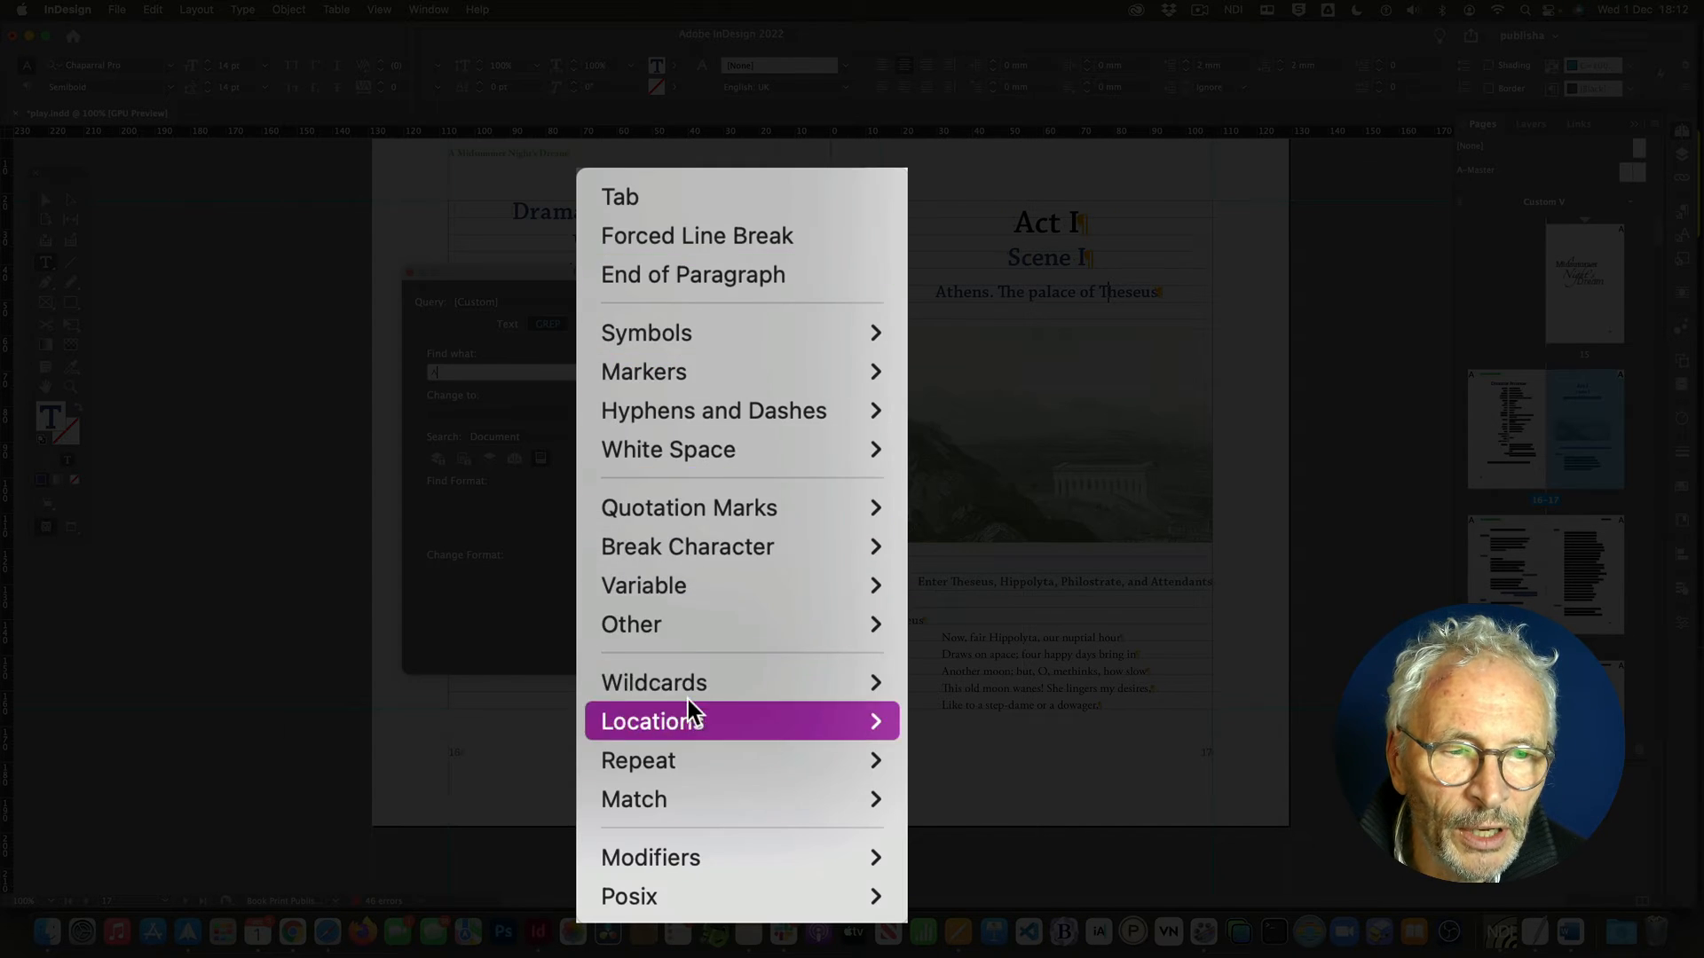
{"action": "mouse_move", "coordinate": [723, 611]}
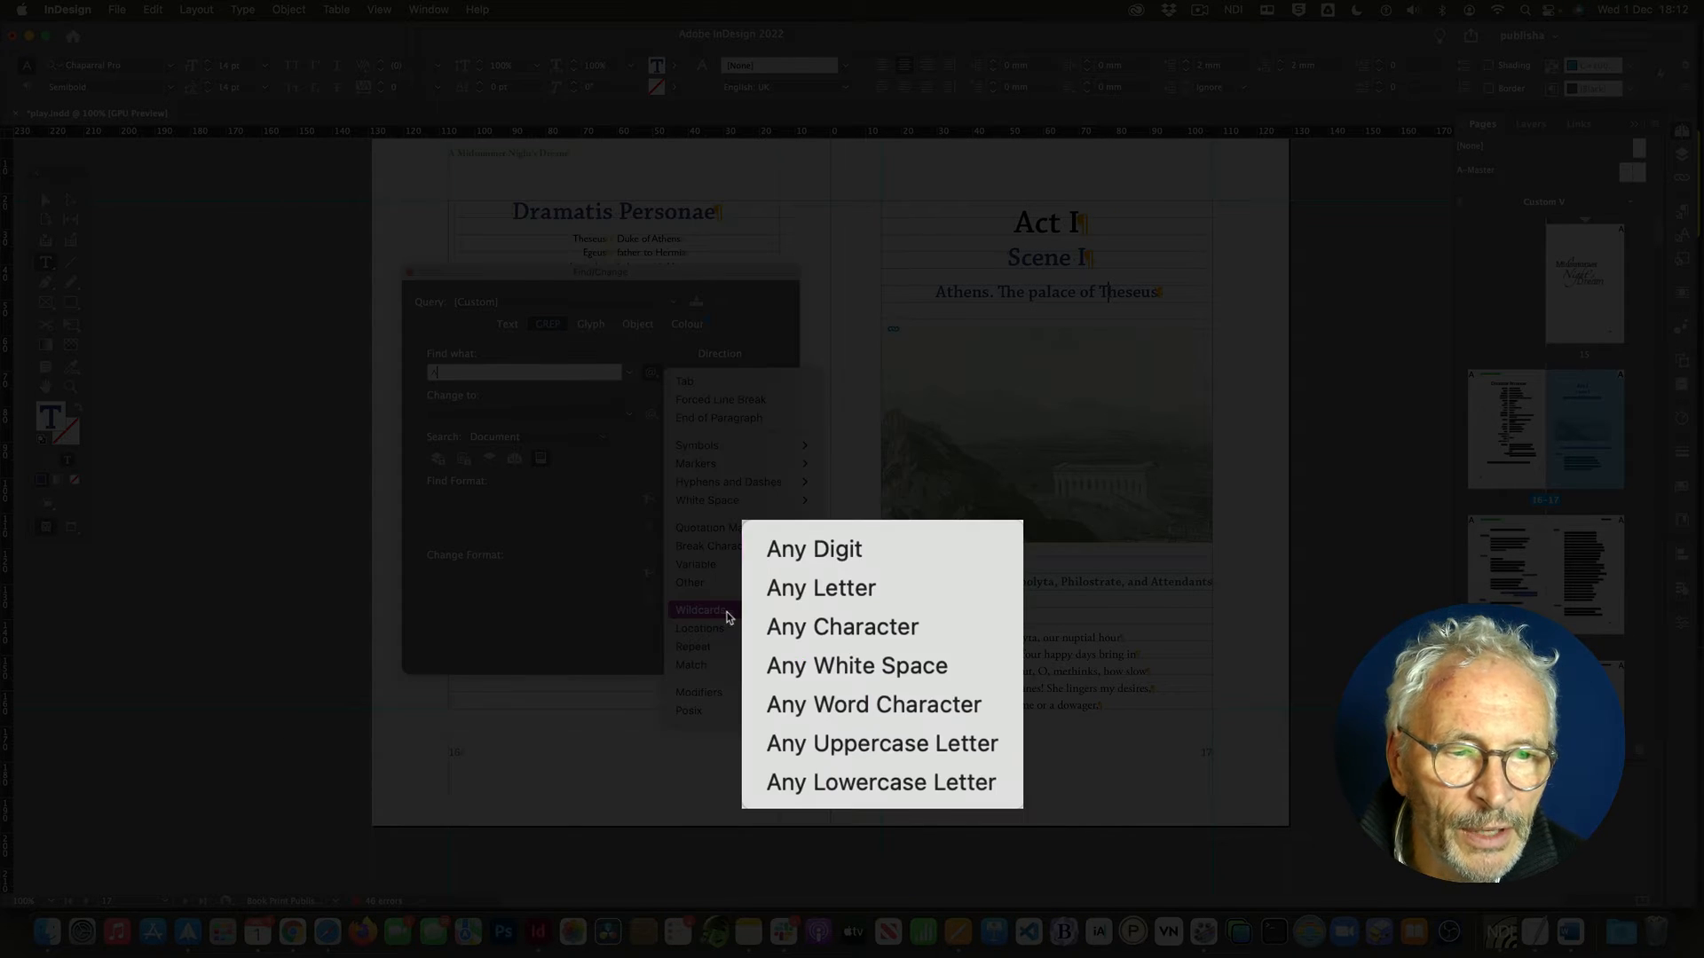
{"action": "left_click", "coordinate": [777, 586]}
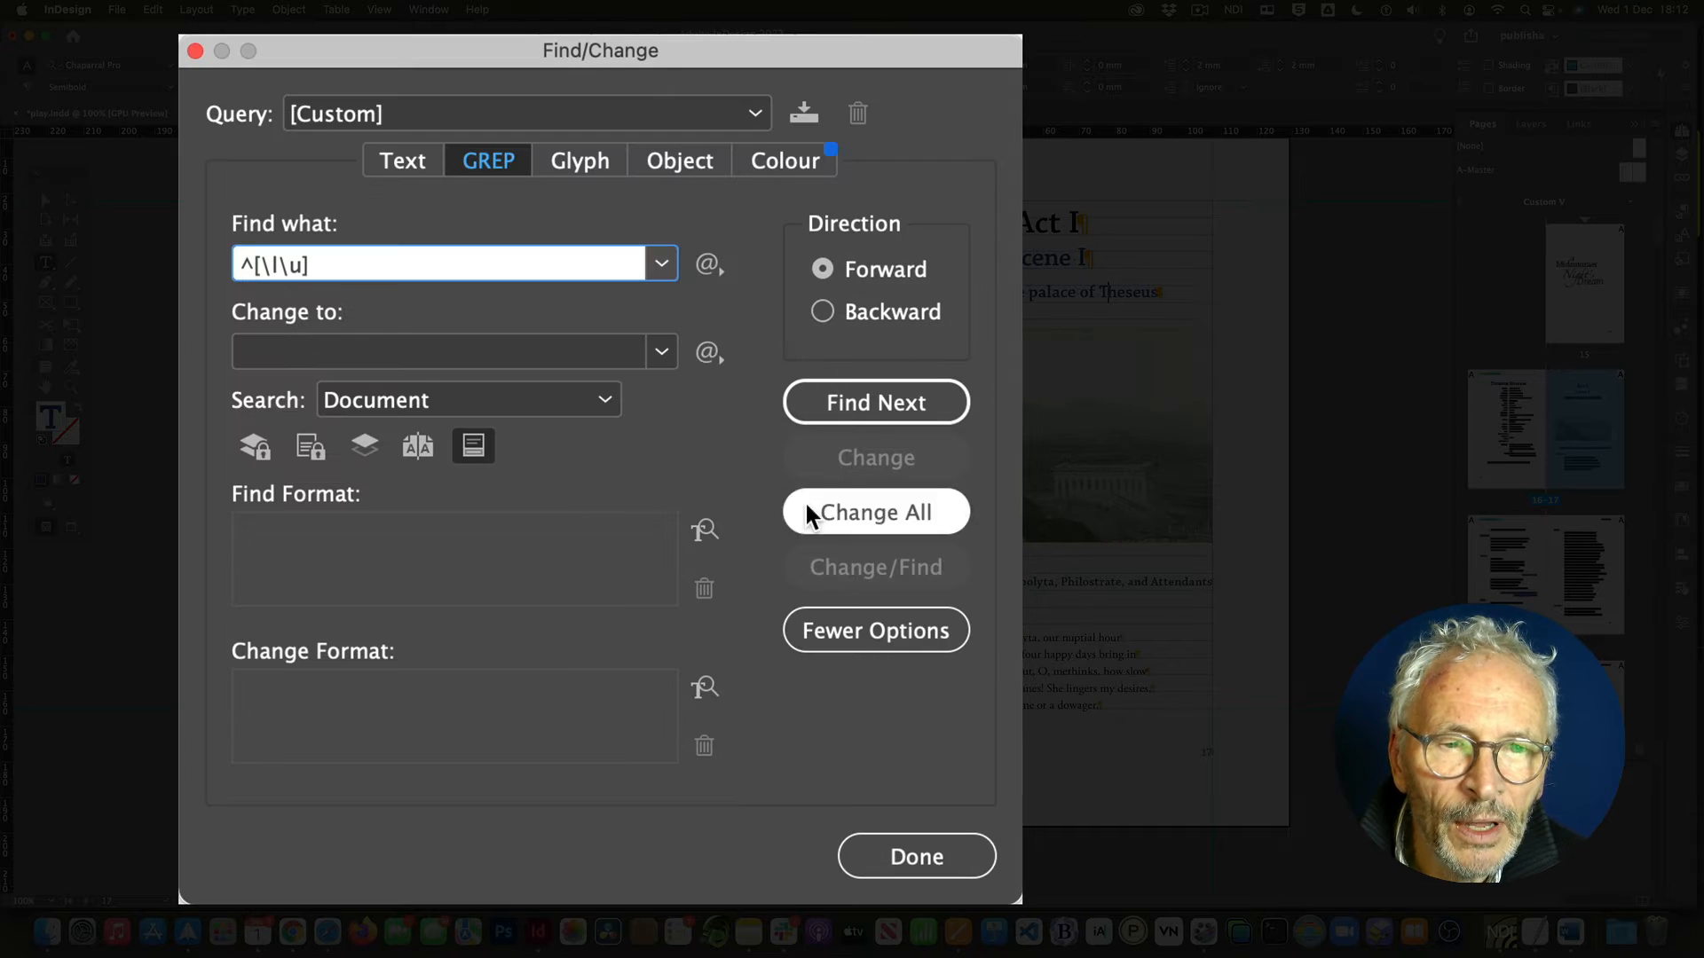
Step: Extend the find expression with one-or-more-times repetition and an end of paragraph, giving ^[\l\u]+\r
{"action": "left_click", "coordinate": [707, 264]}
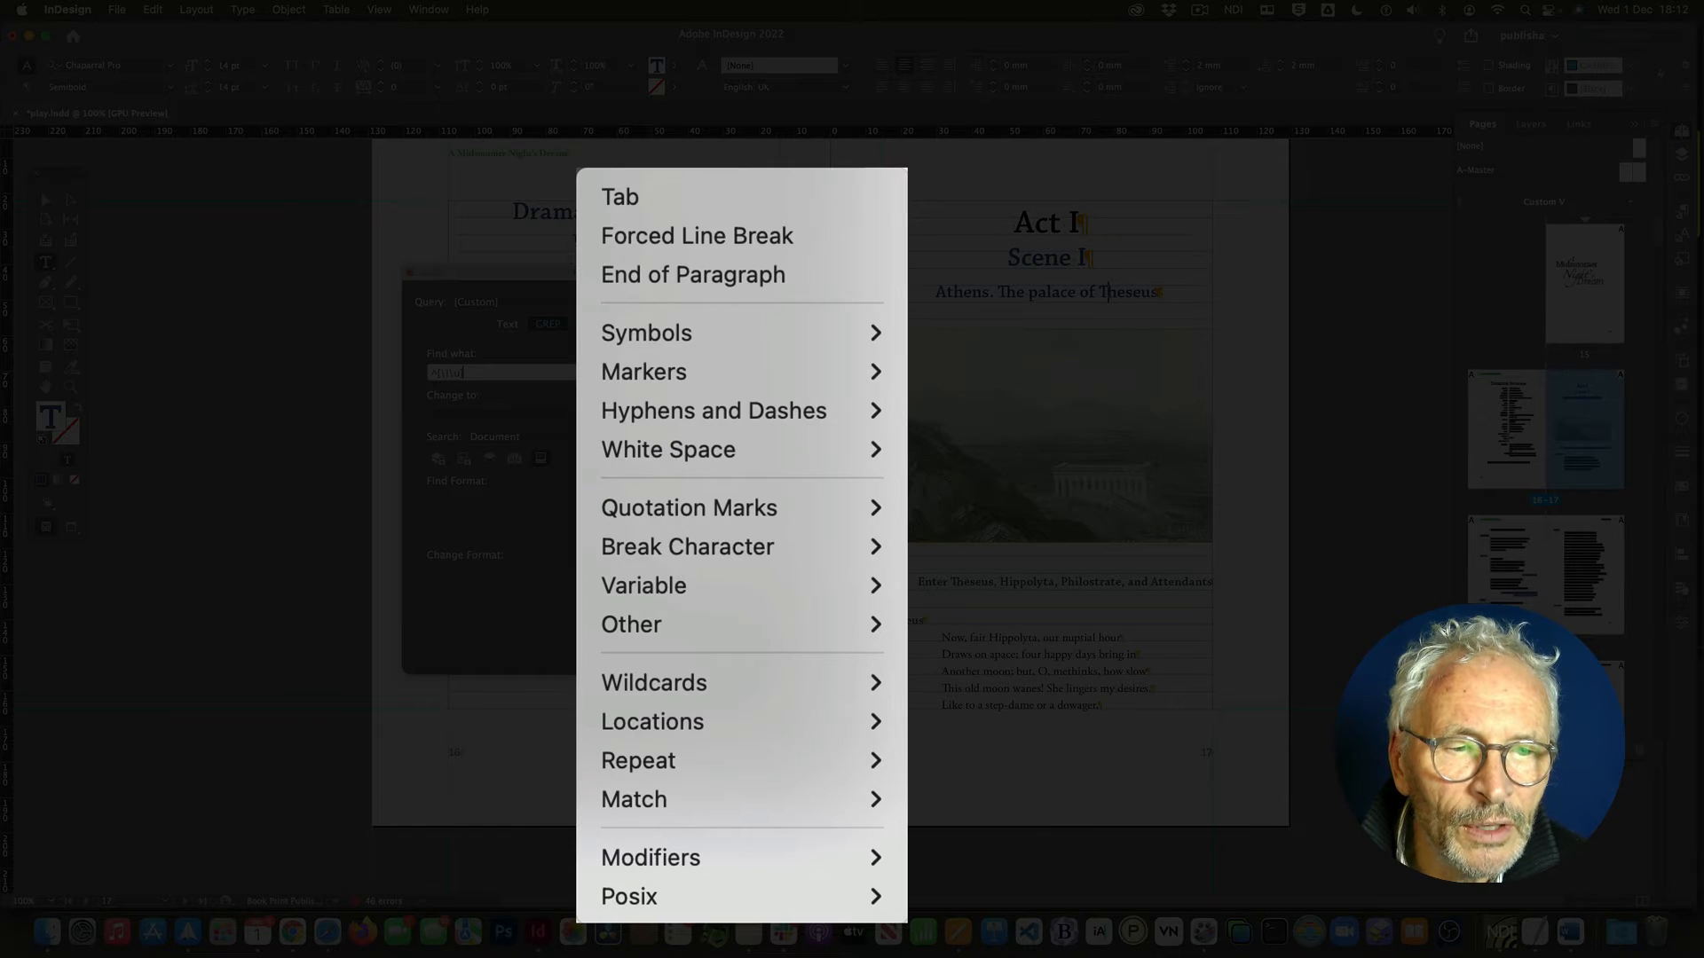
{"action": "mouse_move", "coordinate": [719, 761]}
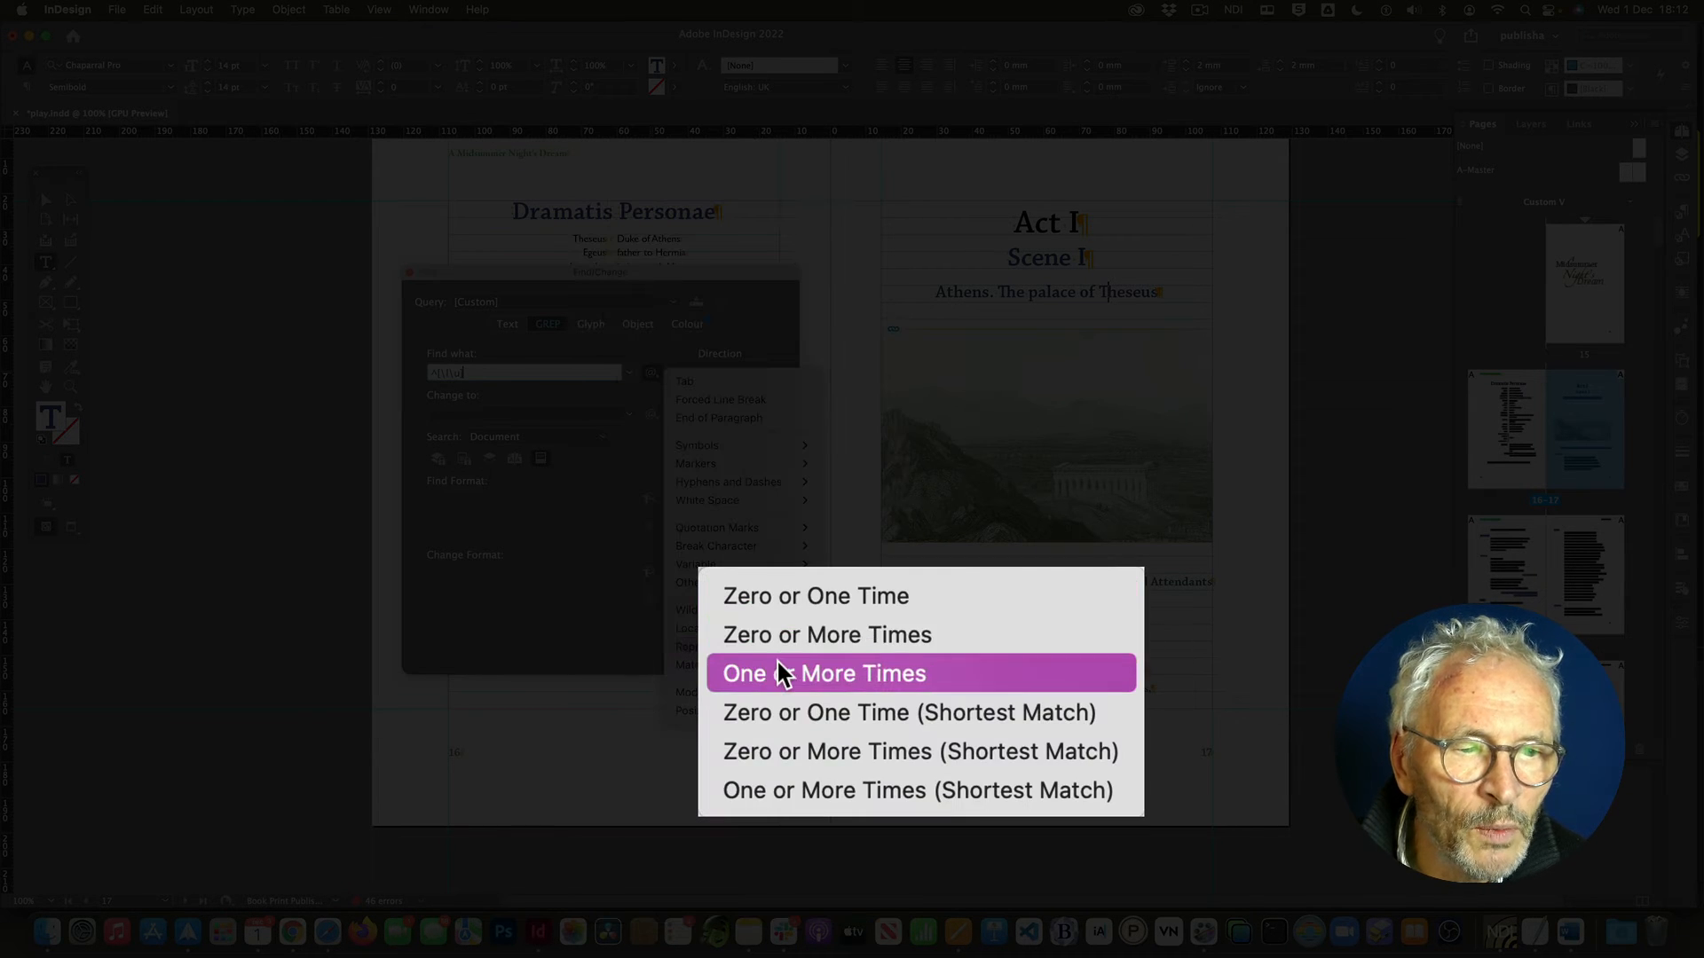
{"action": "left_click", "coordinate": [777, 662]}
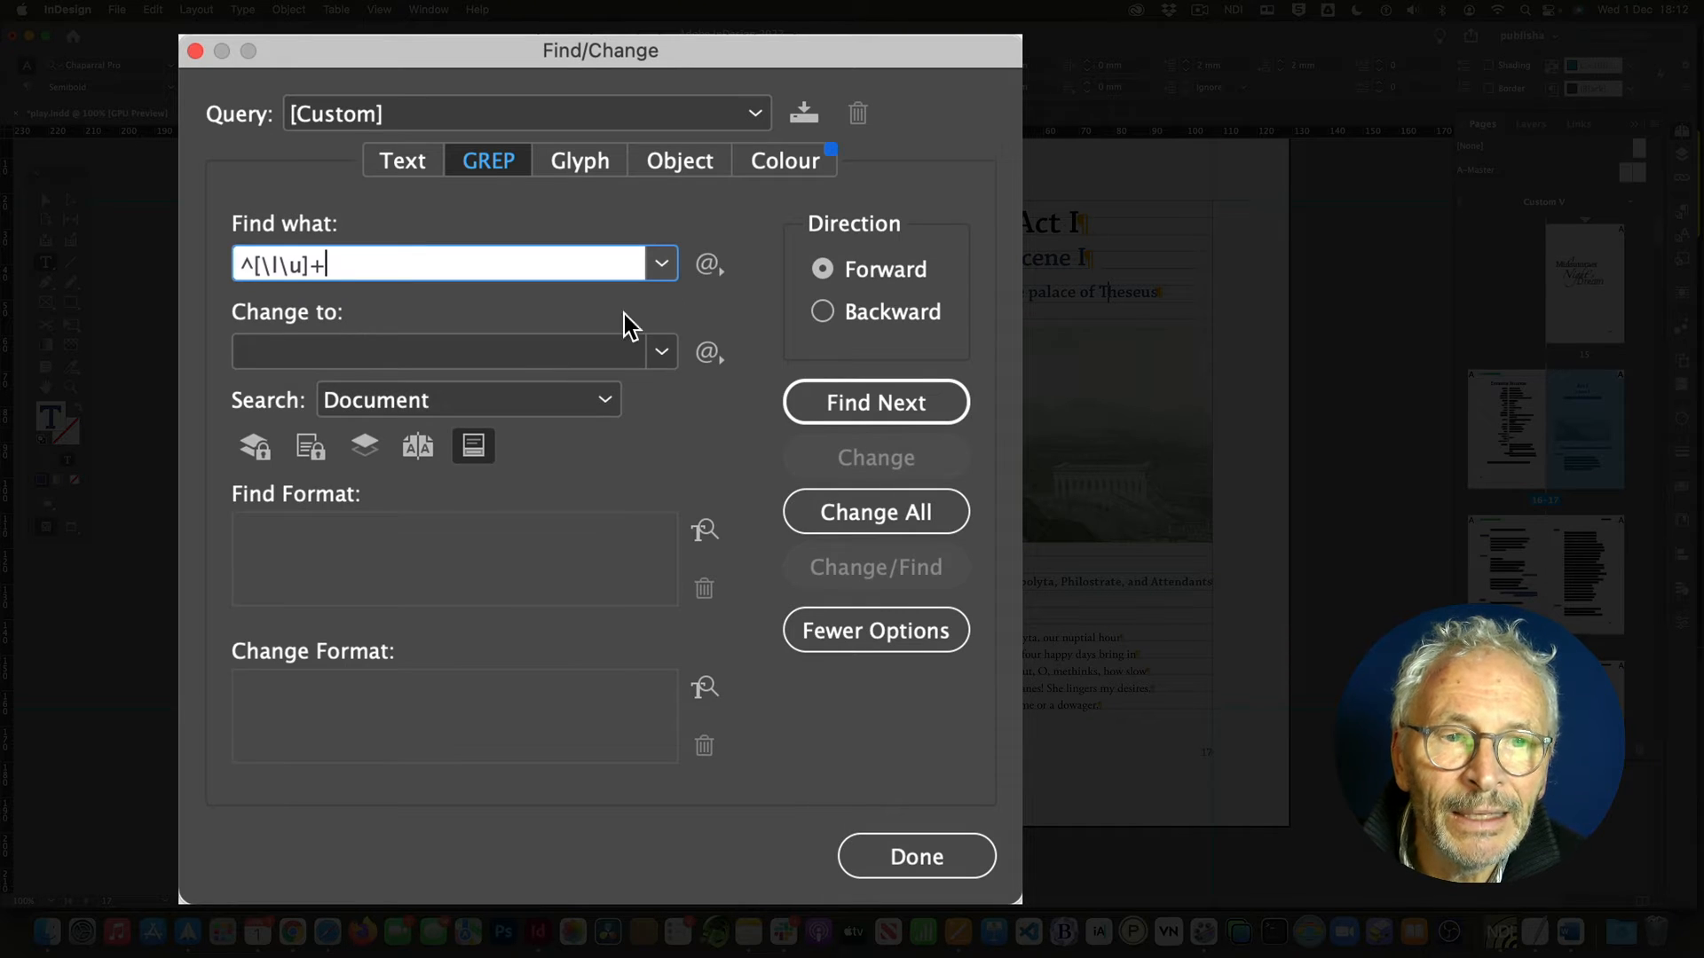
{"action": "left_click", "coordinate": [707, 266]}
{"action": "left_click", "coordinate": [627, 258]}
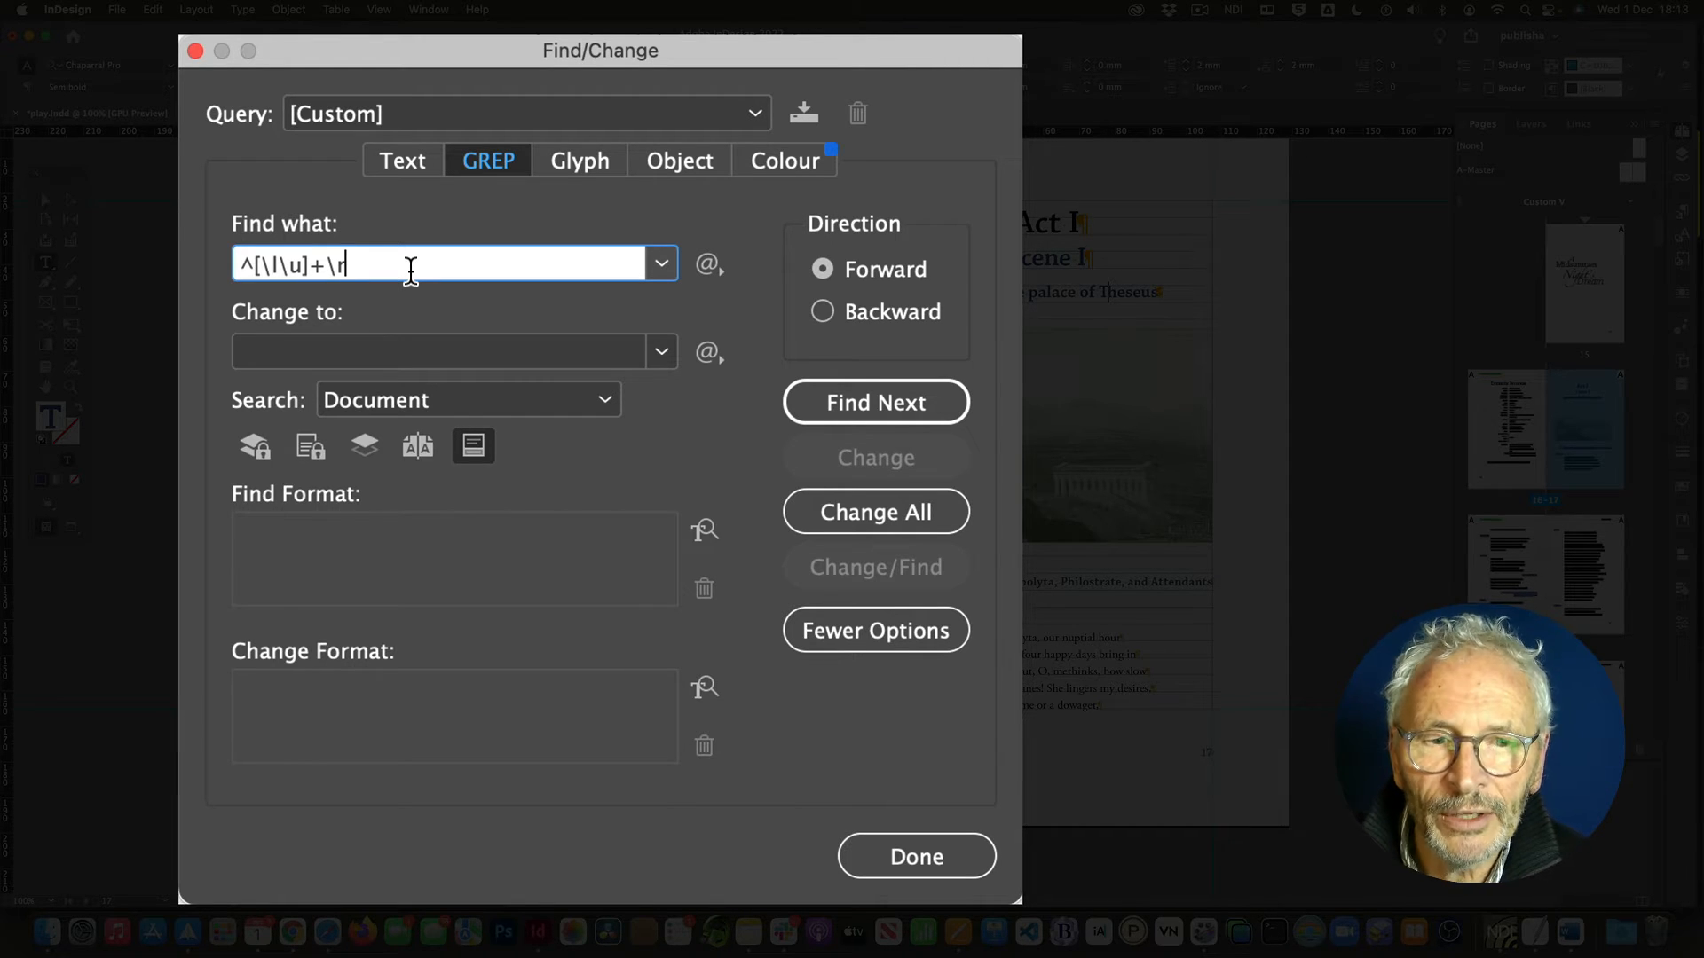
Step: Restrict the GREP search's find format to the character paragraph style
{"action": "left_click", "coordinate": [291, 538]}
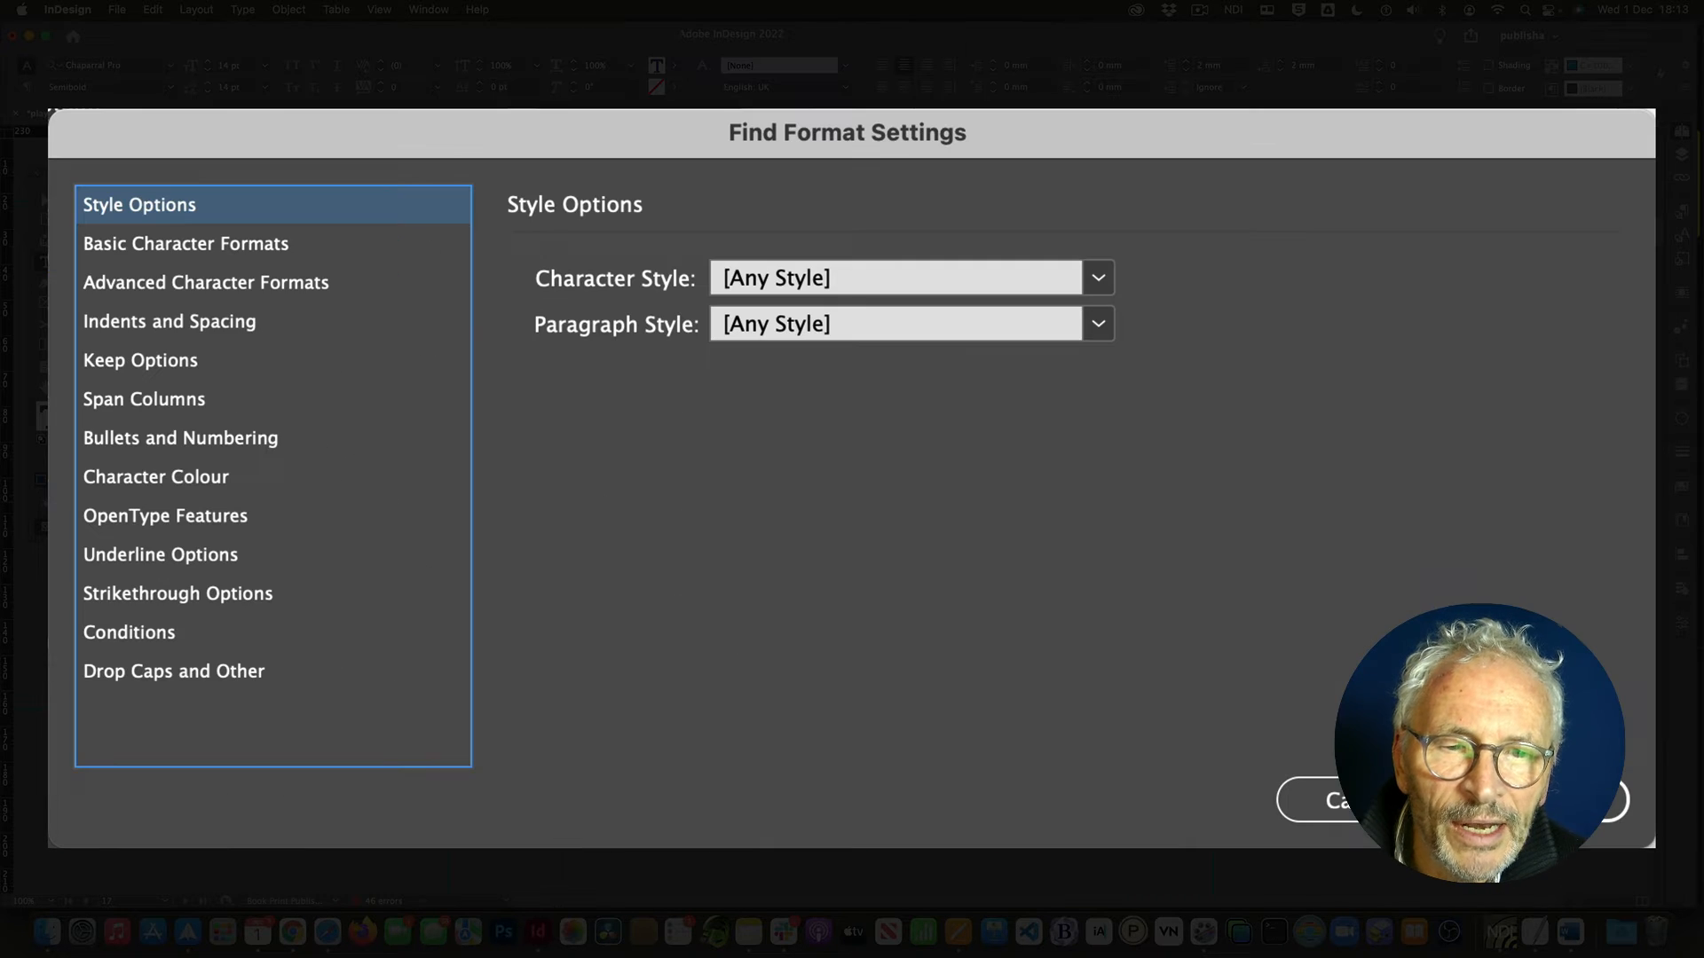
{"action": "left_click", "coordinate": [1097, 323]}
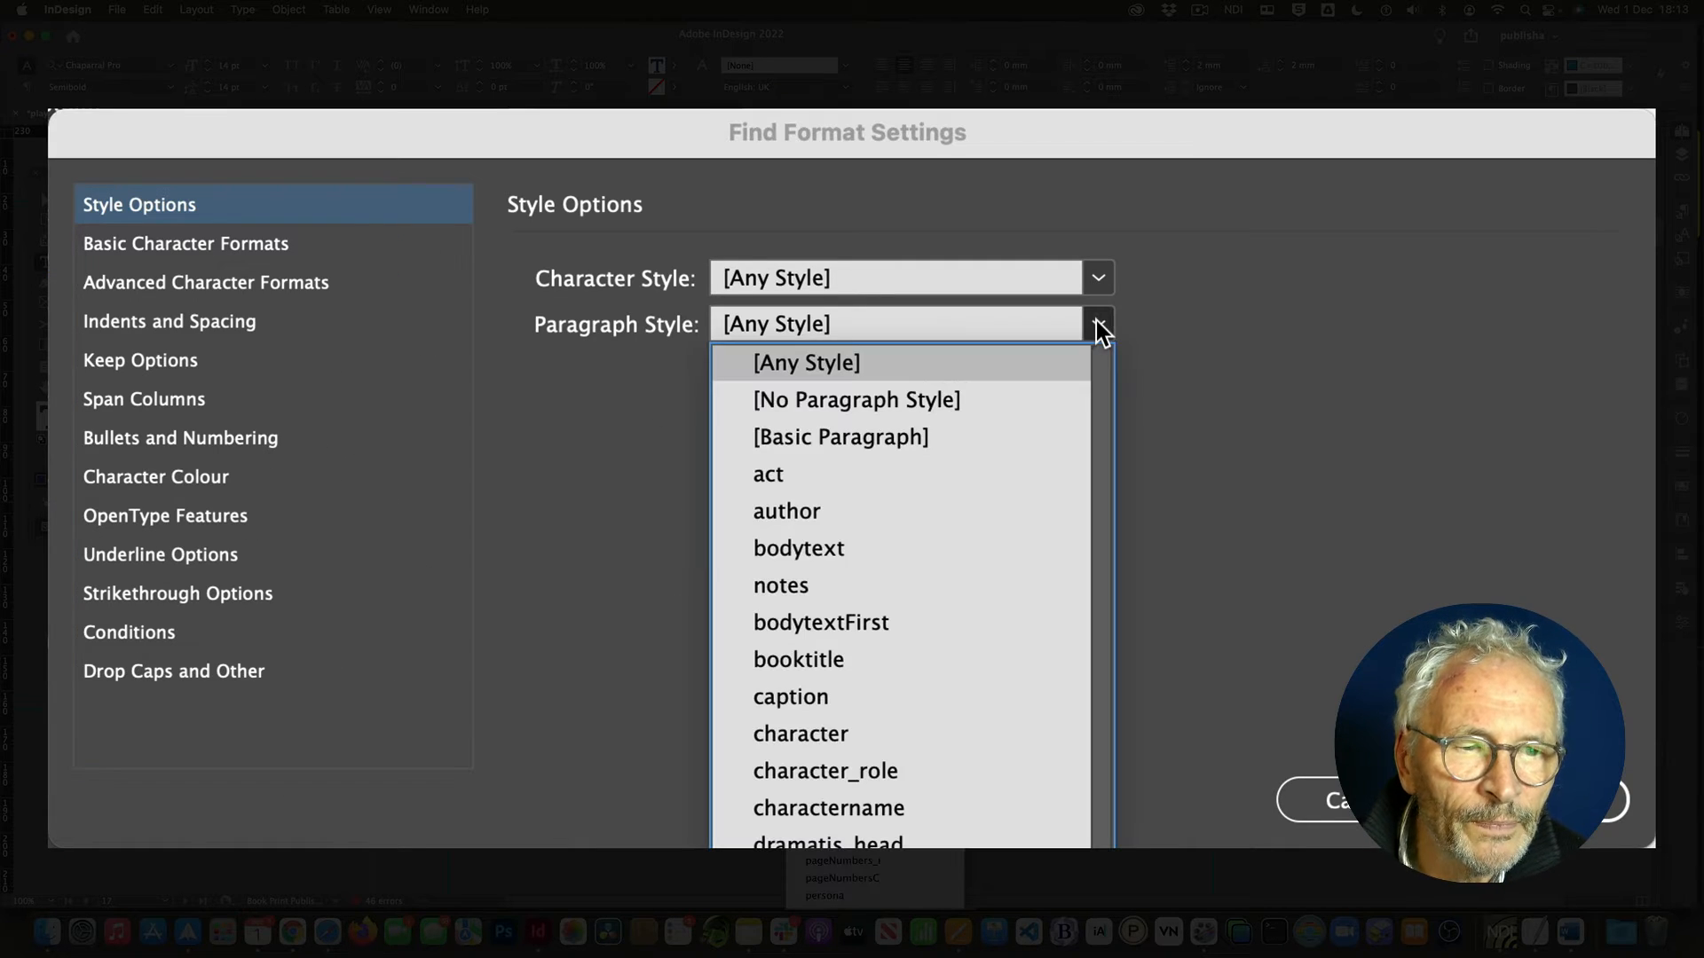
{"action": "left_click", "coordinate": [839, 724]}
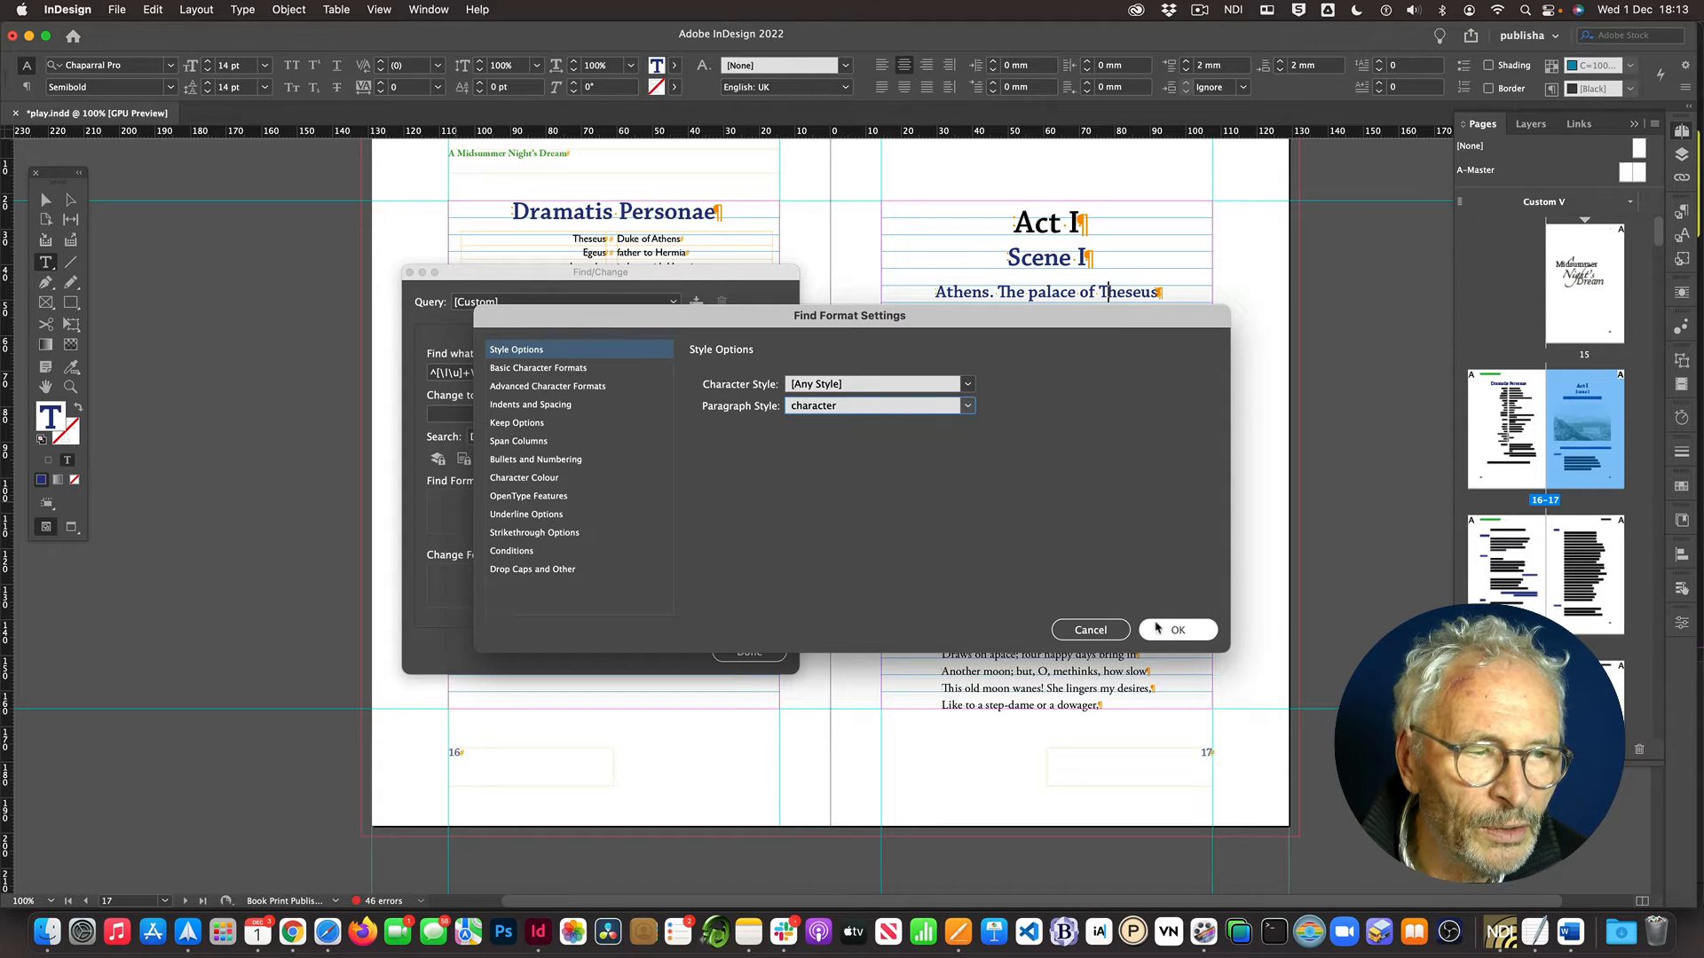
{"action": "left_click", "coordinate": [1162, 629]}
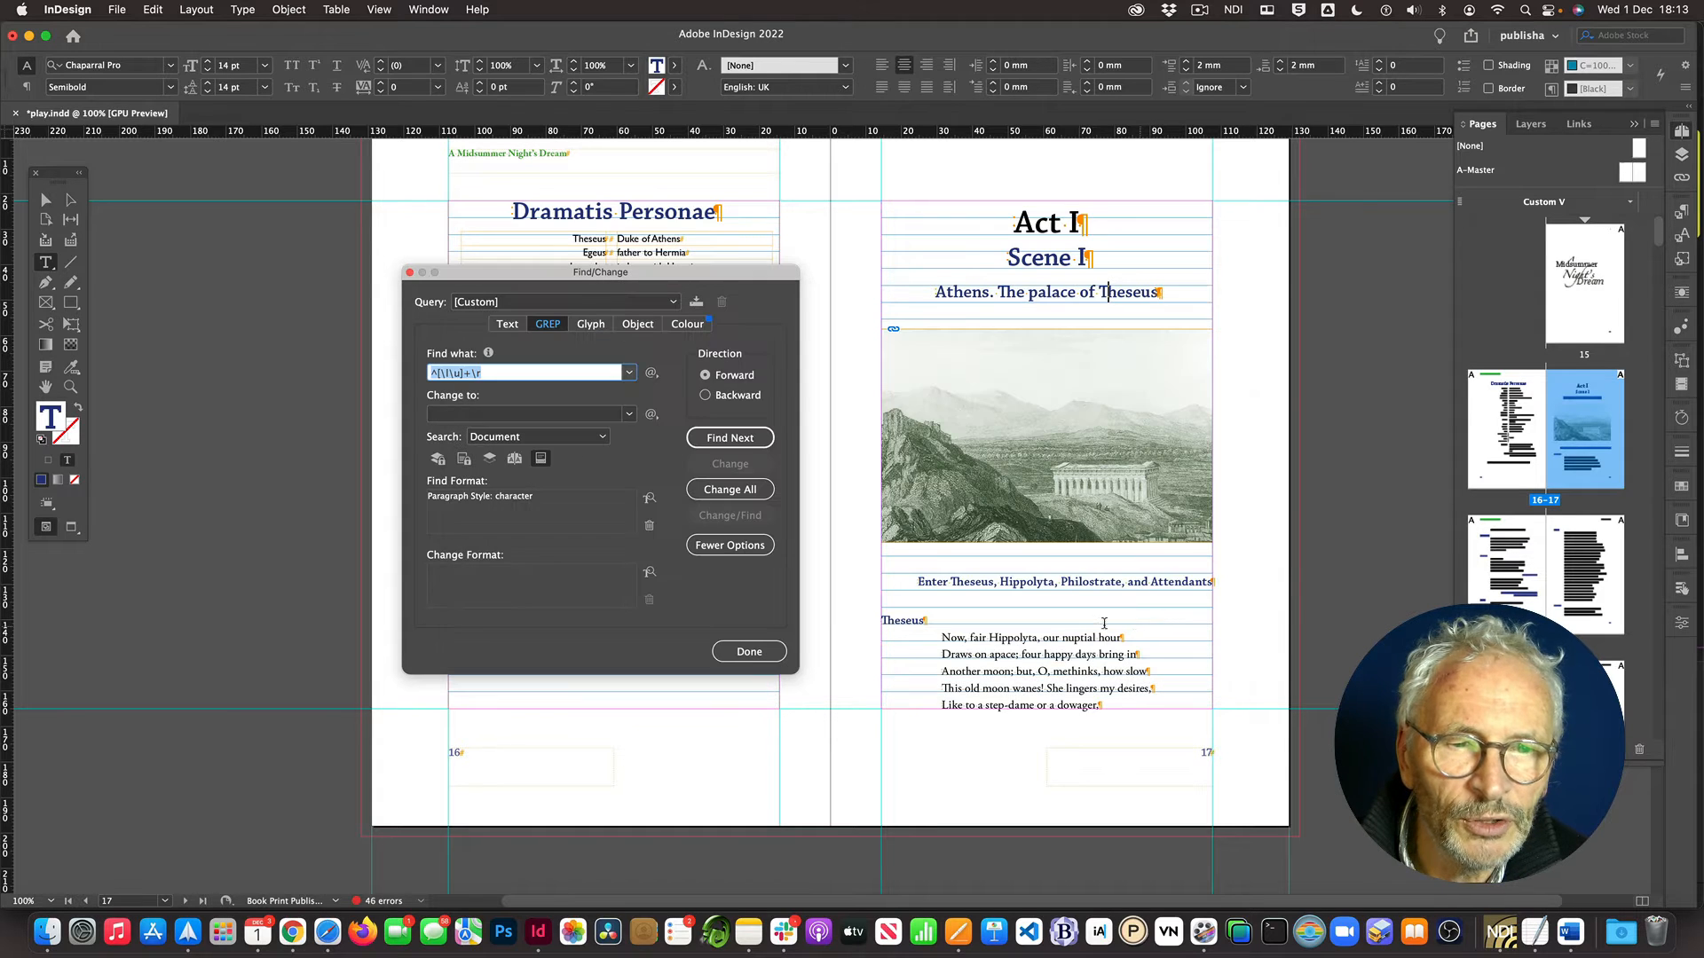
Step: Step through successive matches of the GREP search to check that it selects speaker names in the character style
{"action": "left_click", "coordinate": [714, 440]}
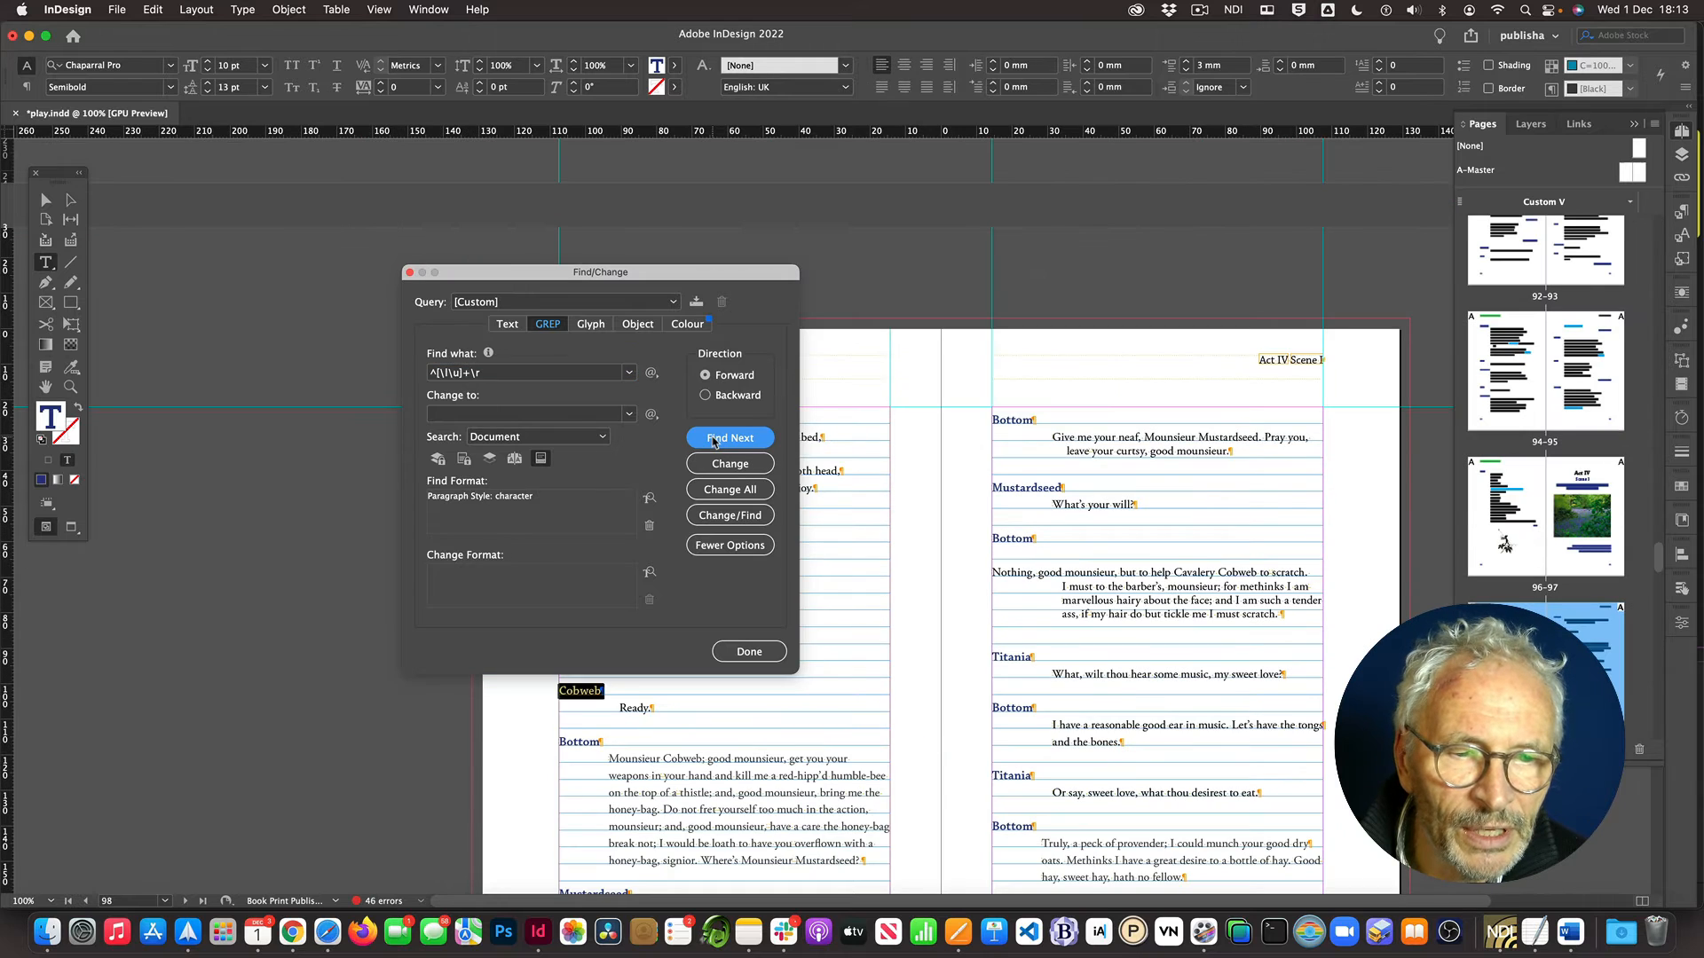
{"action": "left_click", "coordinate": [713, 440]}
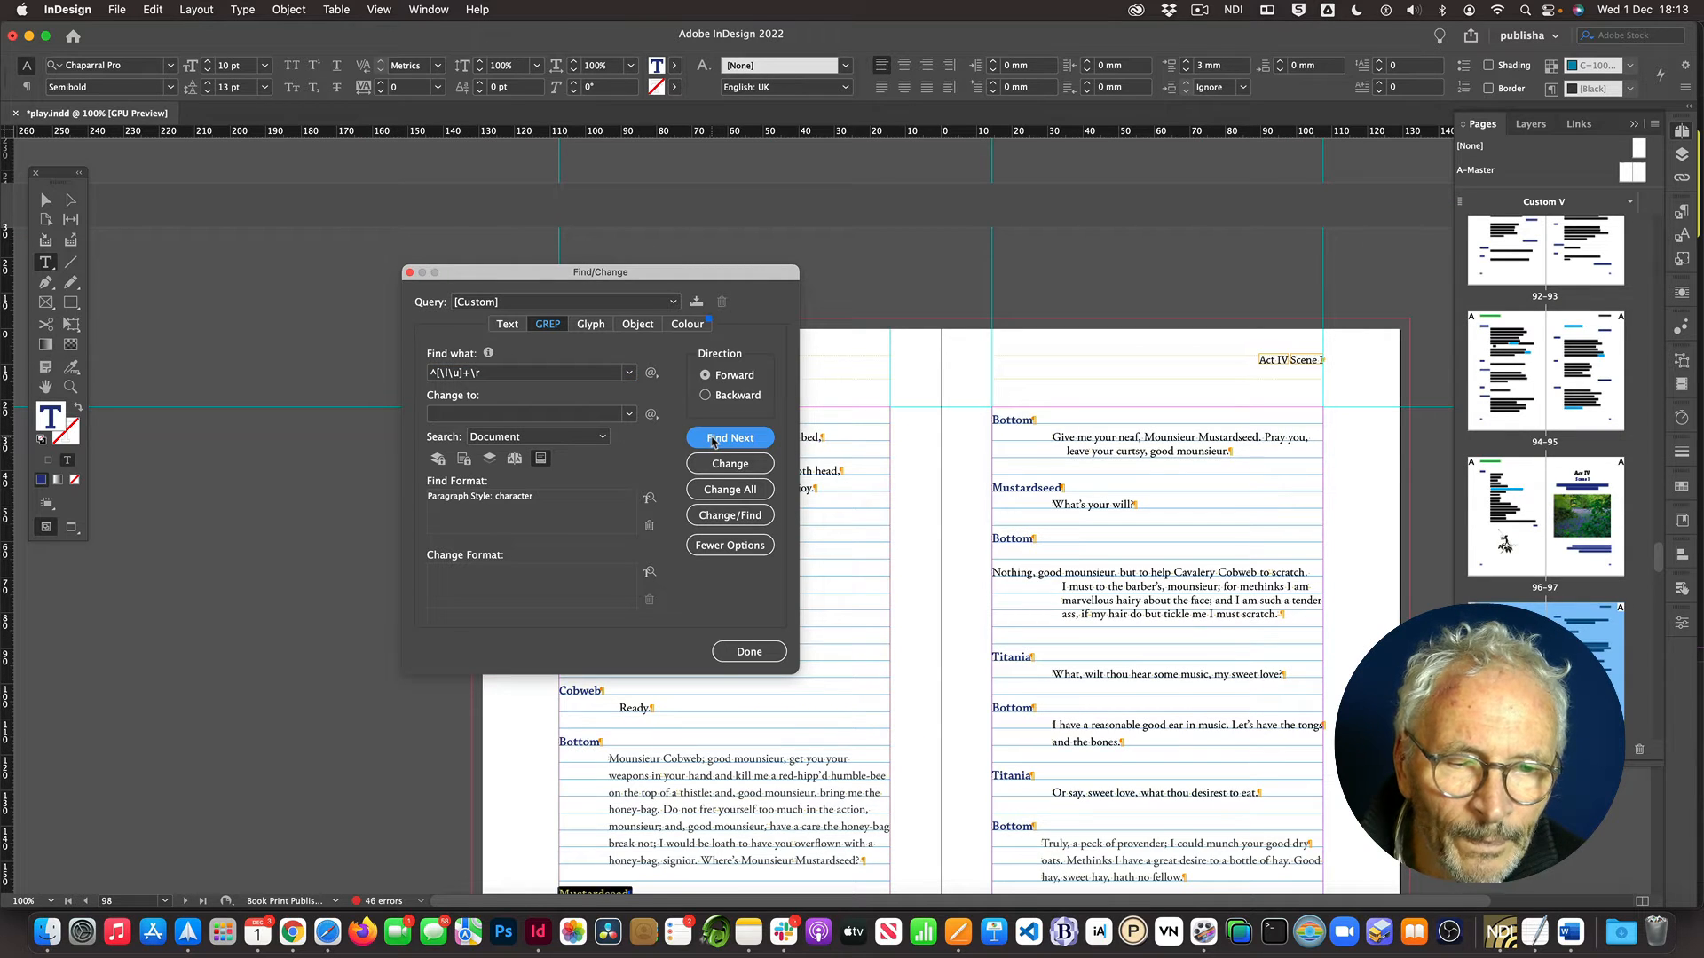
{"action": "left_click", "coordinate": [713, 439]}
{"action": "left_click", "coordinate": [714, 439]}
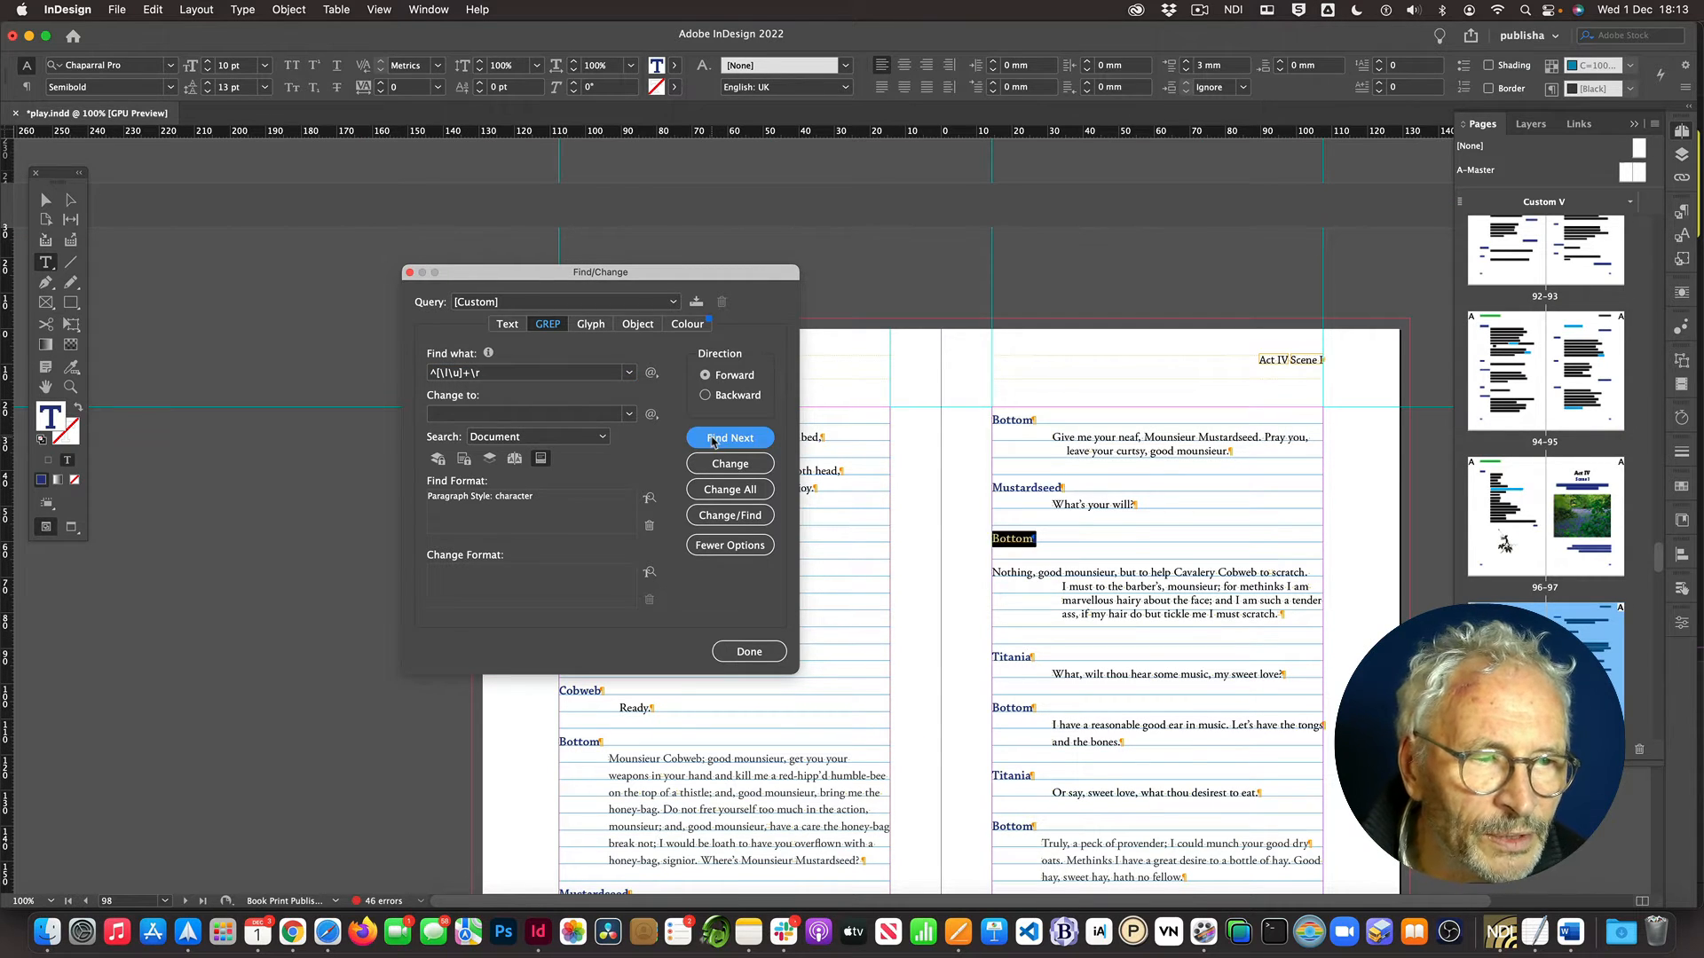
{"action": "left_click", "coordinate": [714, 439]}
{"action": "left_click", "coordinate": [713, 439]}
{"action": "left_click", "coordinate": [713, 439]}
{"action": "left_click", "coordinate": [713, 439]}
{"action": "left_click", "coordinate": [713, 439]}
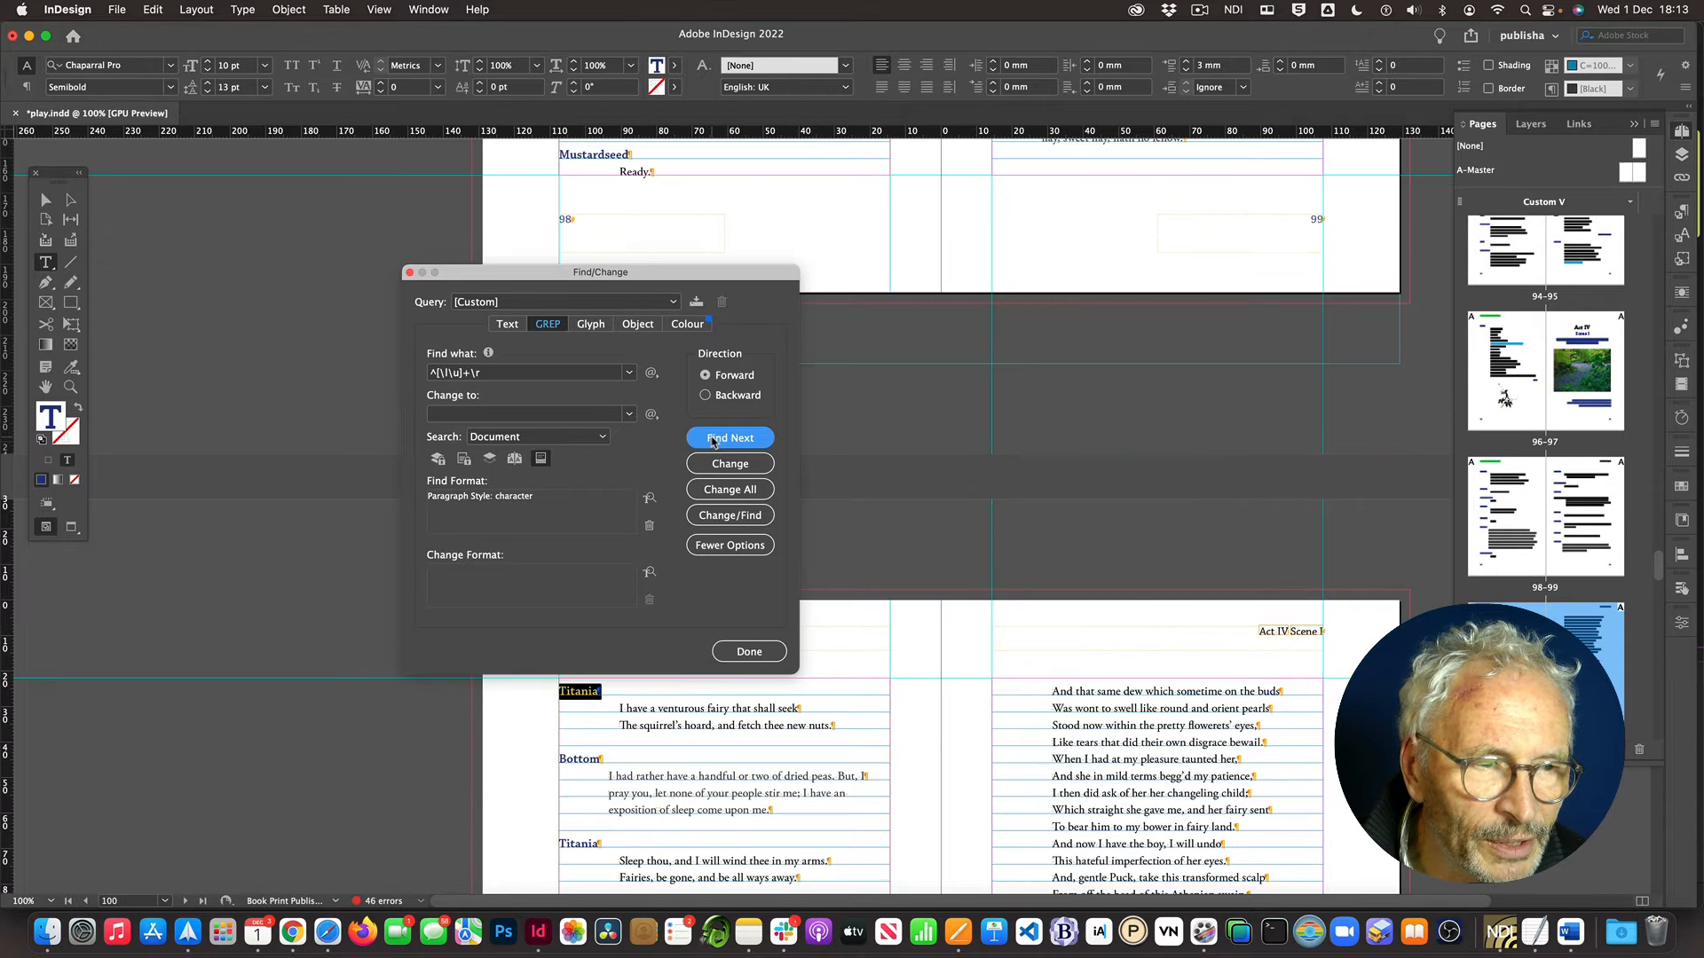
{"action": "left_click", "coordinate": [713, 439]}
{"action": "left_click", "coordinate": [713, 440]}
{"action": "left_click", "coordinate": [714, 439]}
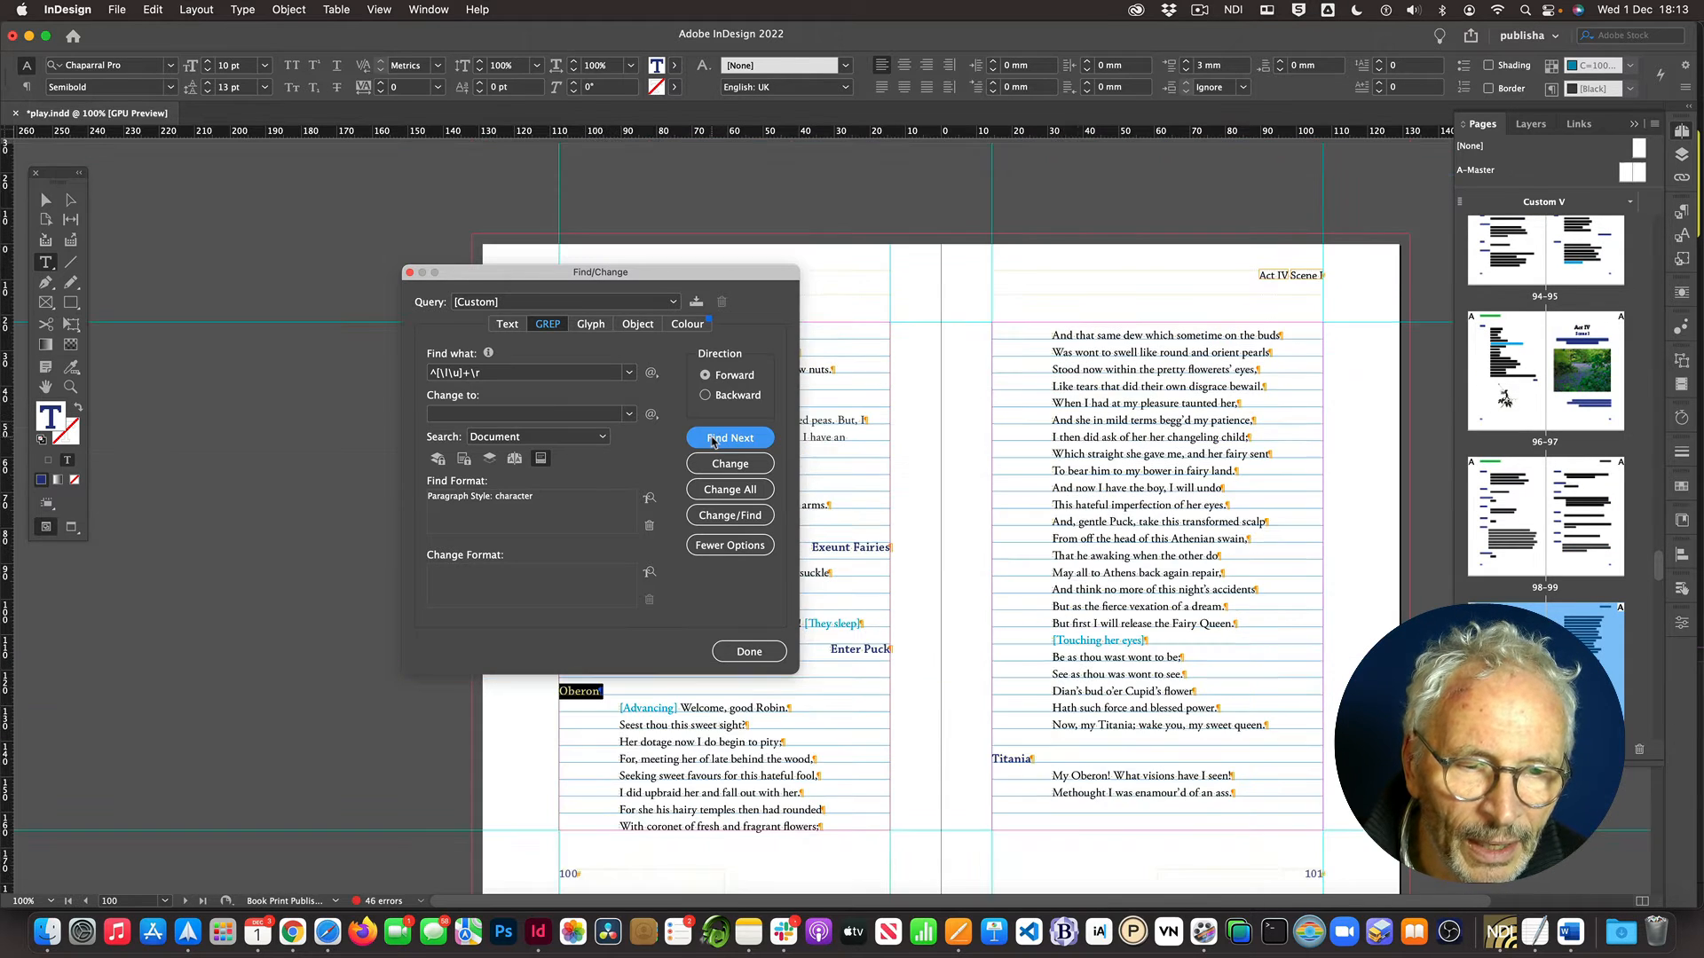
{"action": "left_click", "coordinate": [713, 439]}
{"action": "left_click", "coordinate": [713, 440]}
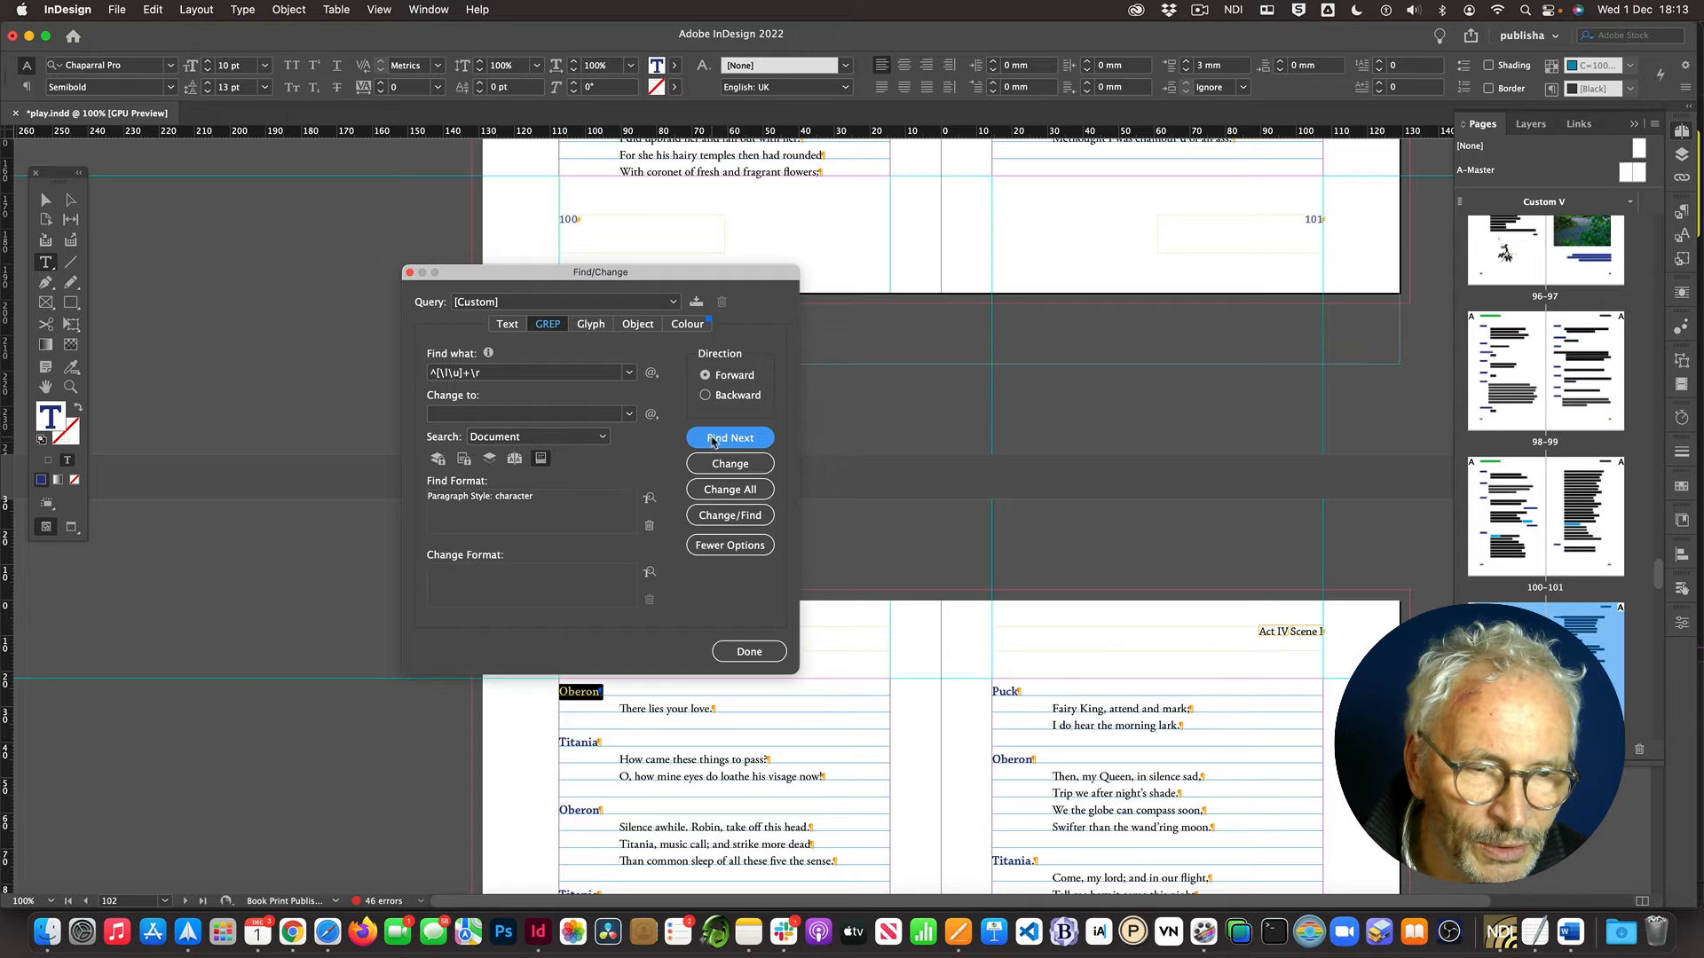
Step: Check further matches of the speaker-name search on pages 102 and 103
{"action": "left_click", "coordinate": [713, 439]}
{"action": "left_click", "coordinate": [714, 439]}
{"action": "left_click", "coordinate": [713, 439]}
{"action": "left_click", "coordinate": [713, 439]}
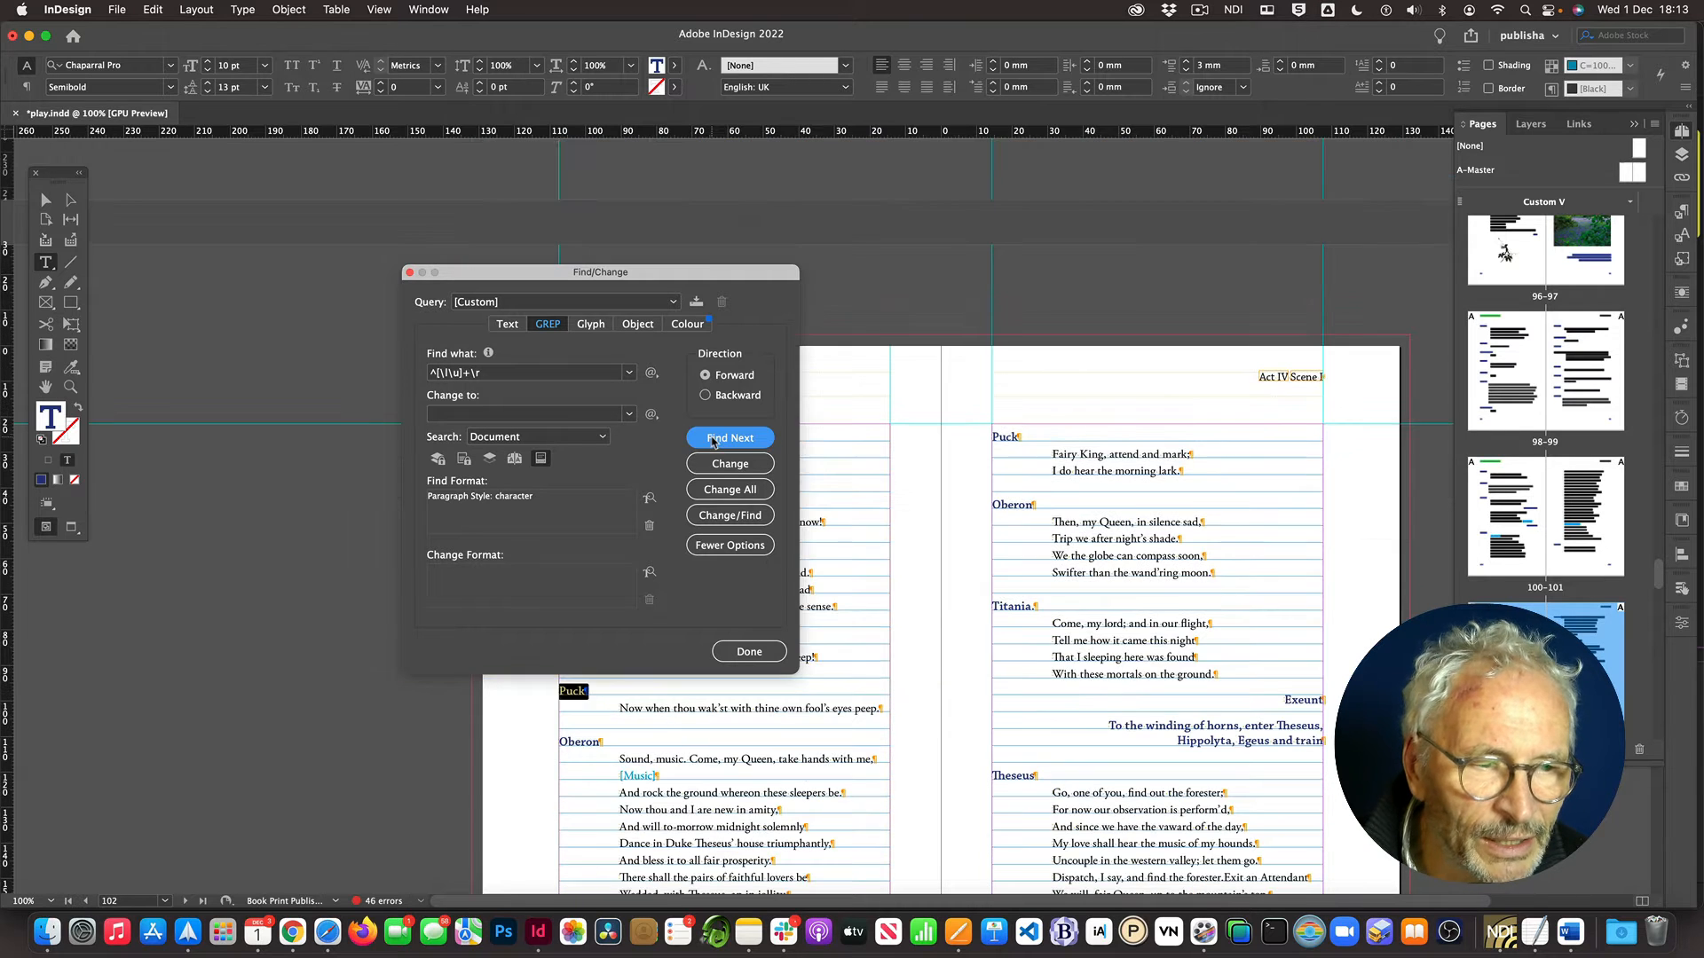
{"action": "left_click", "coordinate": [713, 439]}
{"action": "left_click", "coordinate": [713, 439]}
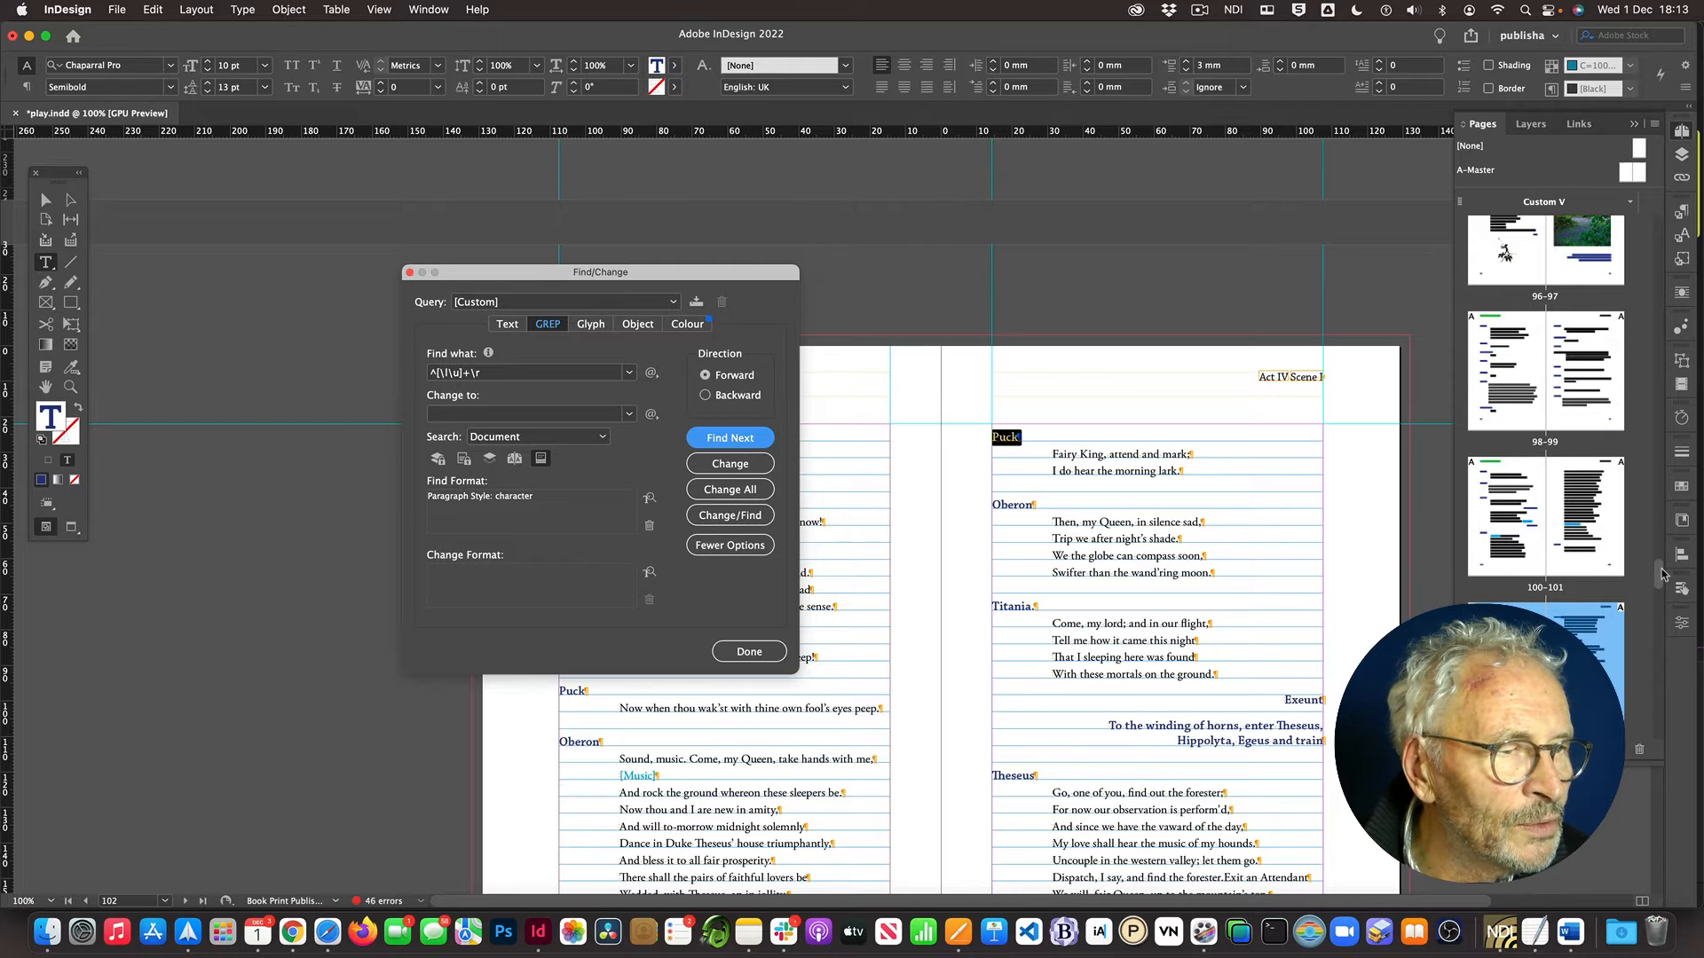
Step: Enclose the letter wildcard and its repetition in parentheses as a subexpression, making the find expression ^([\l\u]+)\r
{"action": "left_click_drag", "start_coordinate": [1662, 575], "coordinate": [1662, 255]}
{"action": "double_click", "coordinate": [1598, 449]}
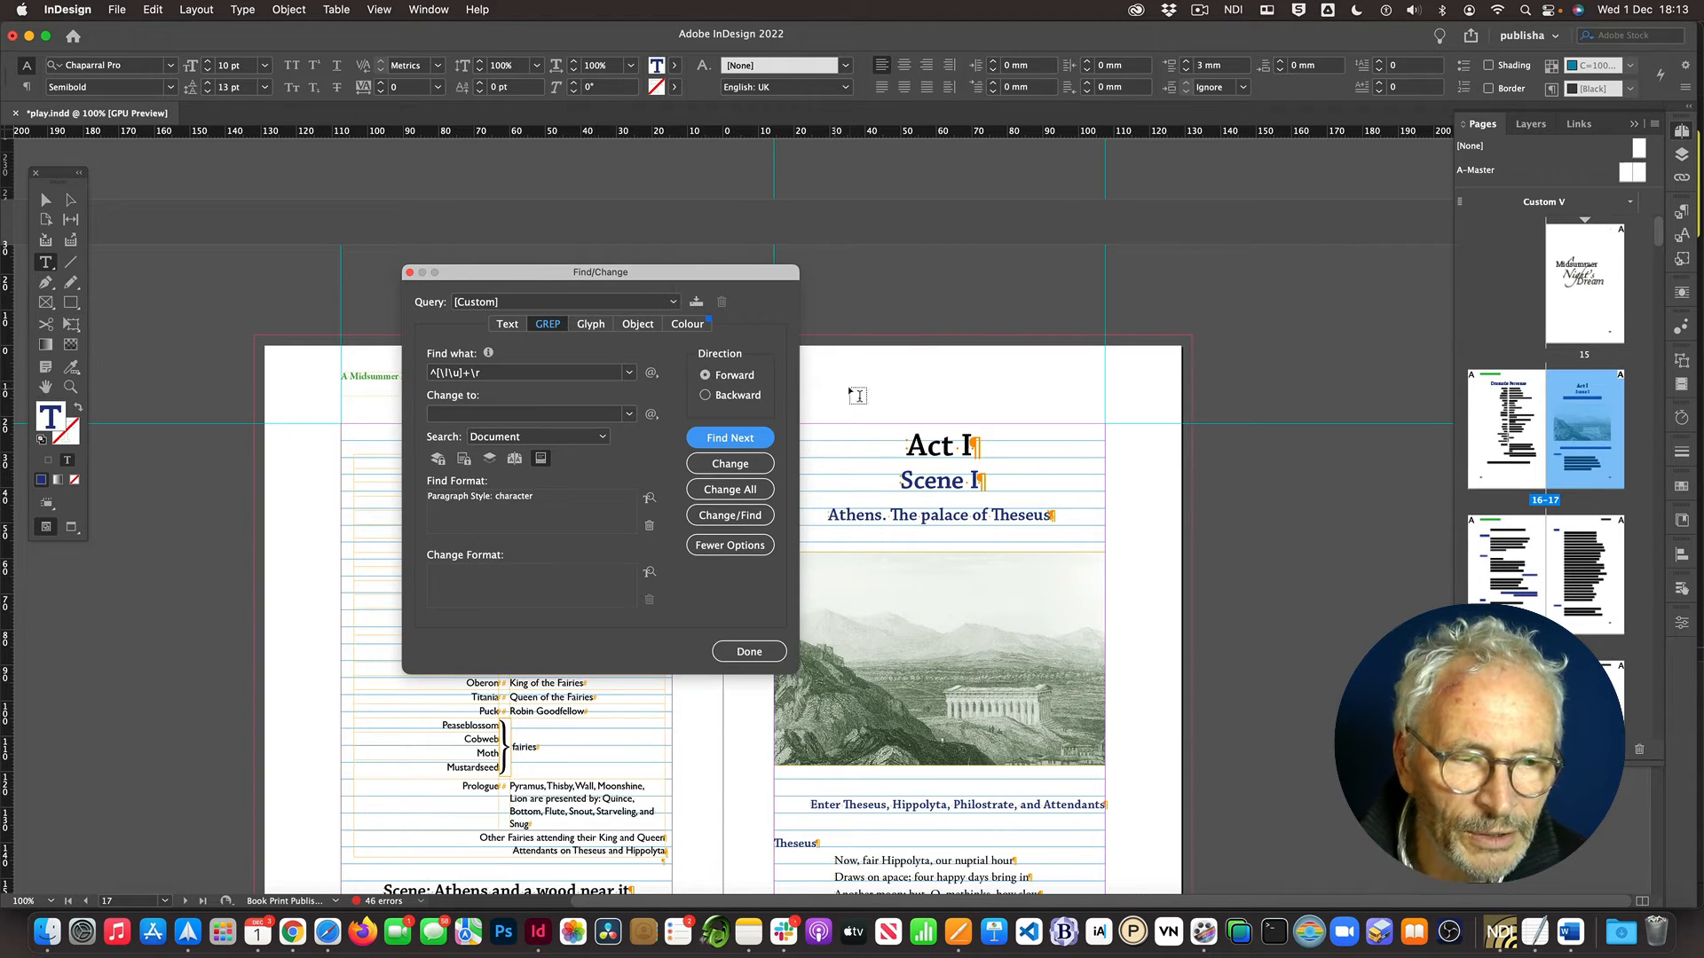
{"action": "scroll", "coordinate": [970, 391], "scroll_direction": "down", "scroll_amount": 3}
{"action": "scroll", "coordinate": [970, 391], "scroll_direction": "left", "scroll_amount": 2}
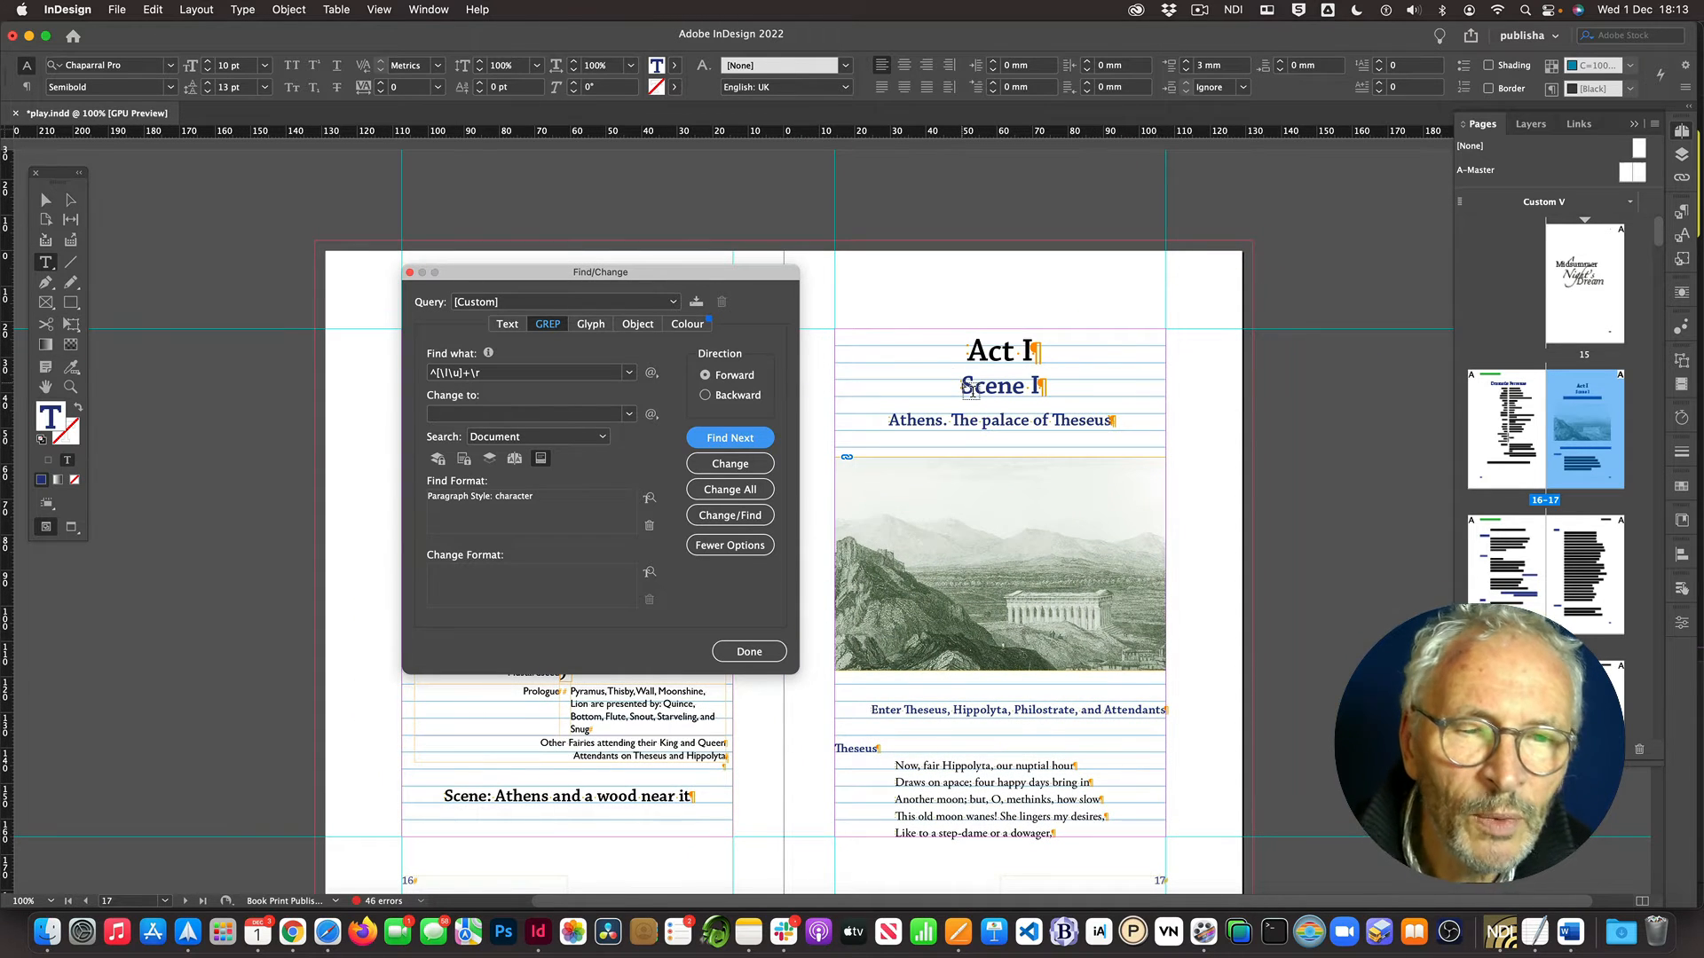
{"action": "left_click", "coordinate": [435, 375]}
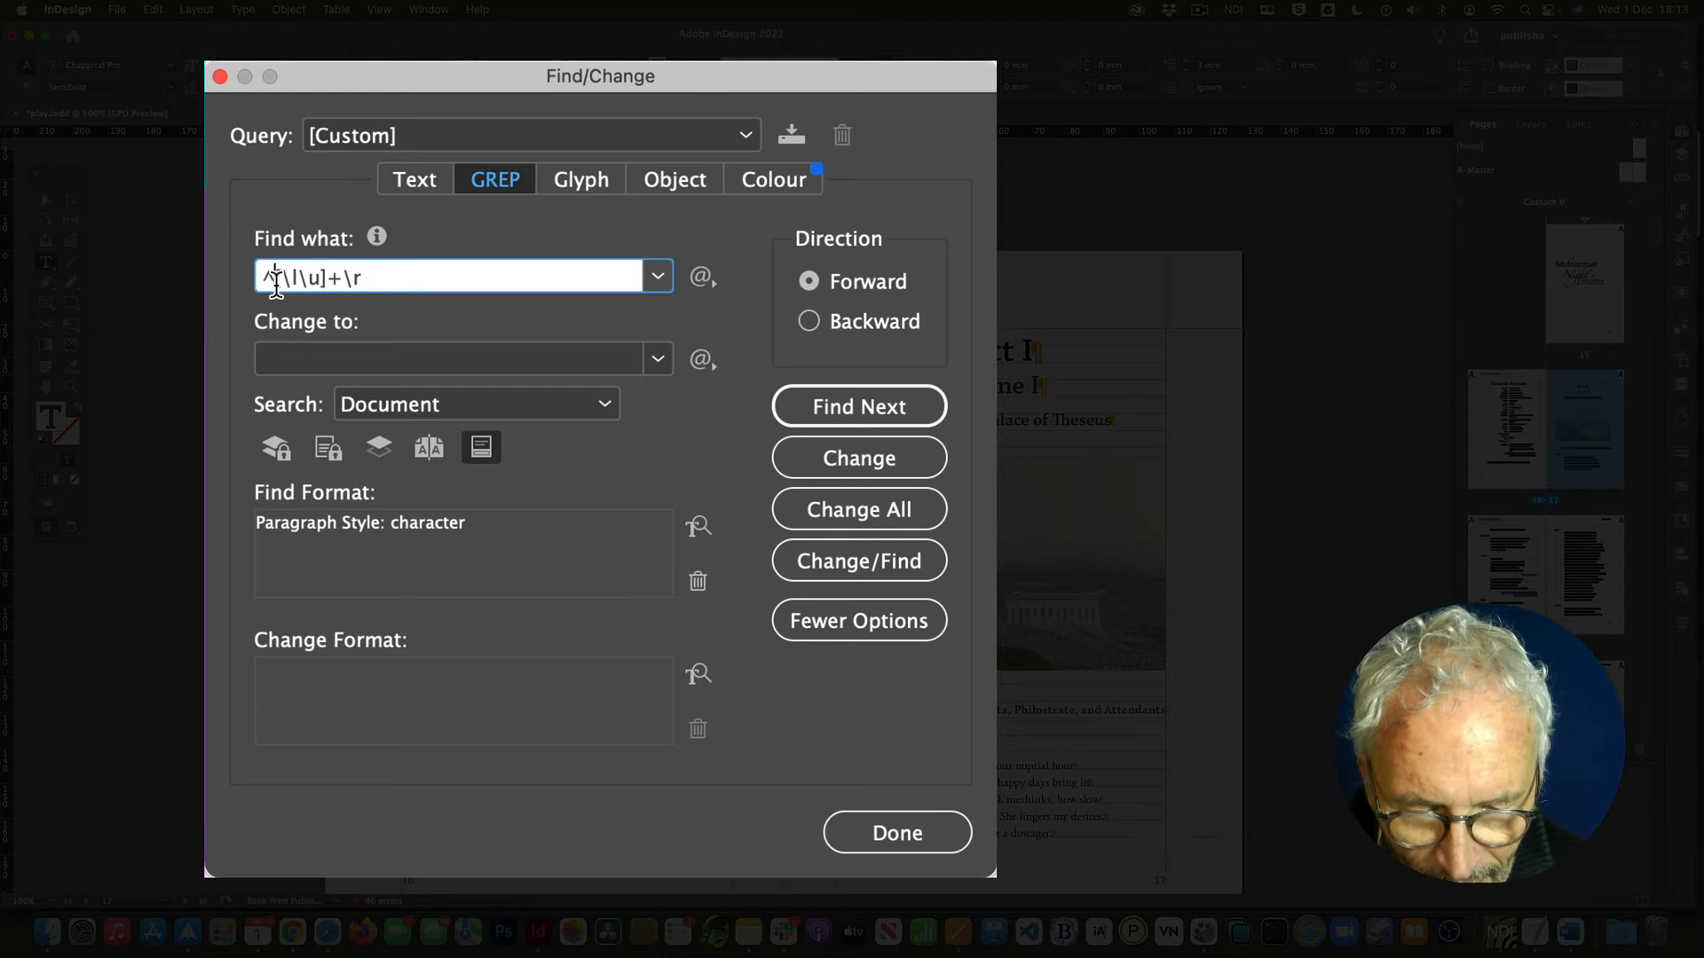
{"action": "left_click", "coordinate": [276, 278]}
{"action": "type", "text": "("}
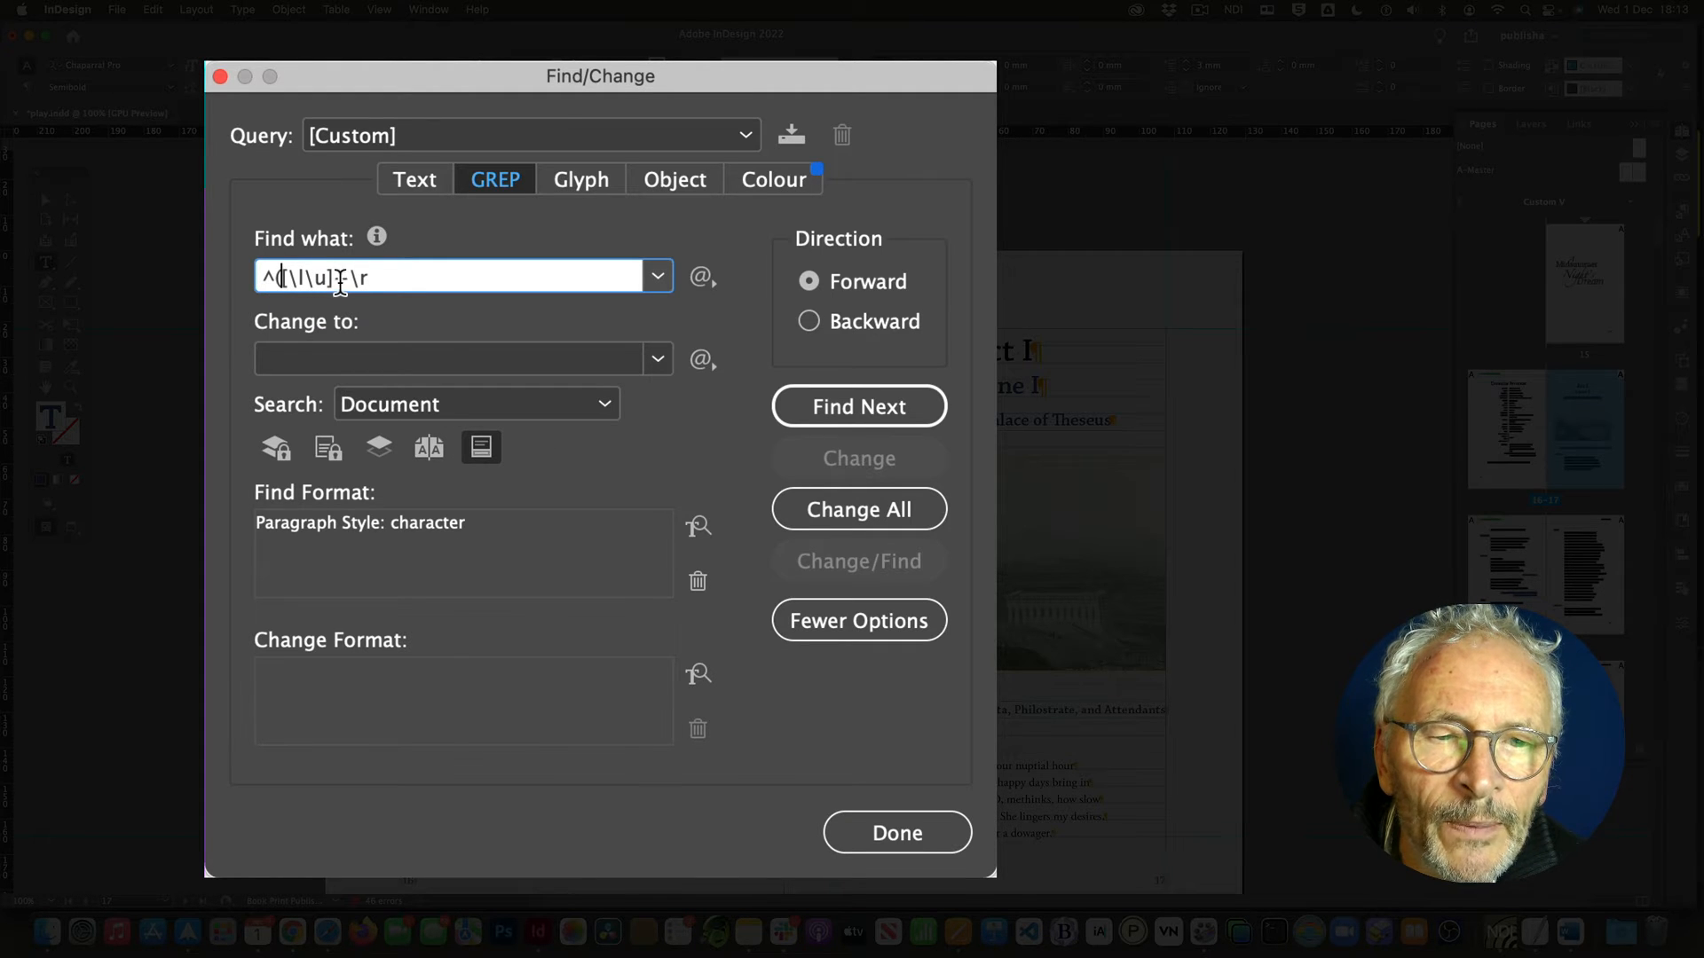
{"action": "left_click", "coordinate": [349, 278]}
{"action": "type", "text": ")"}
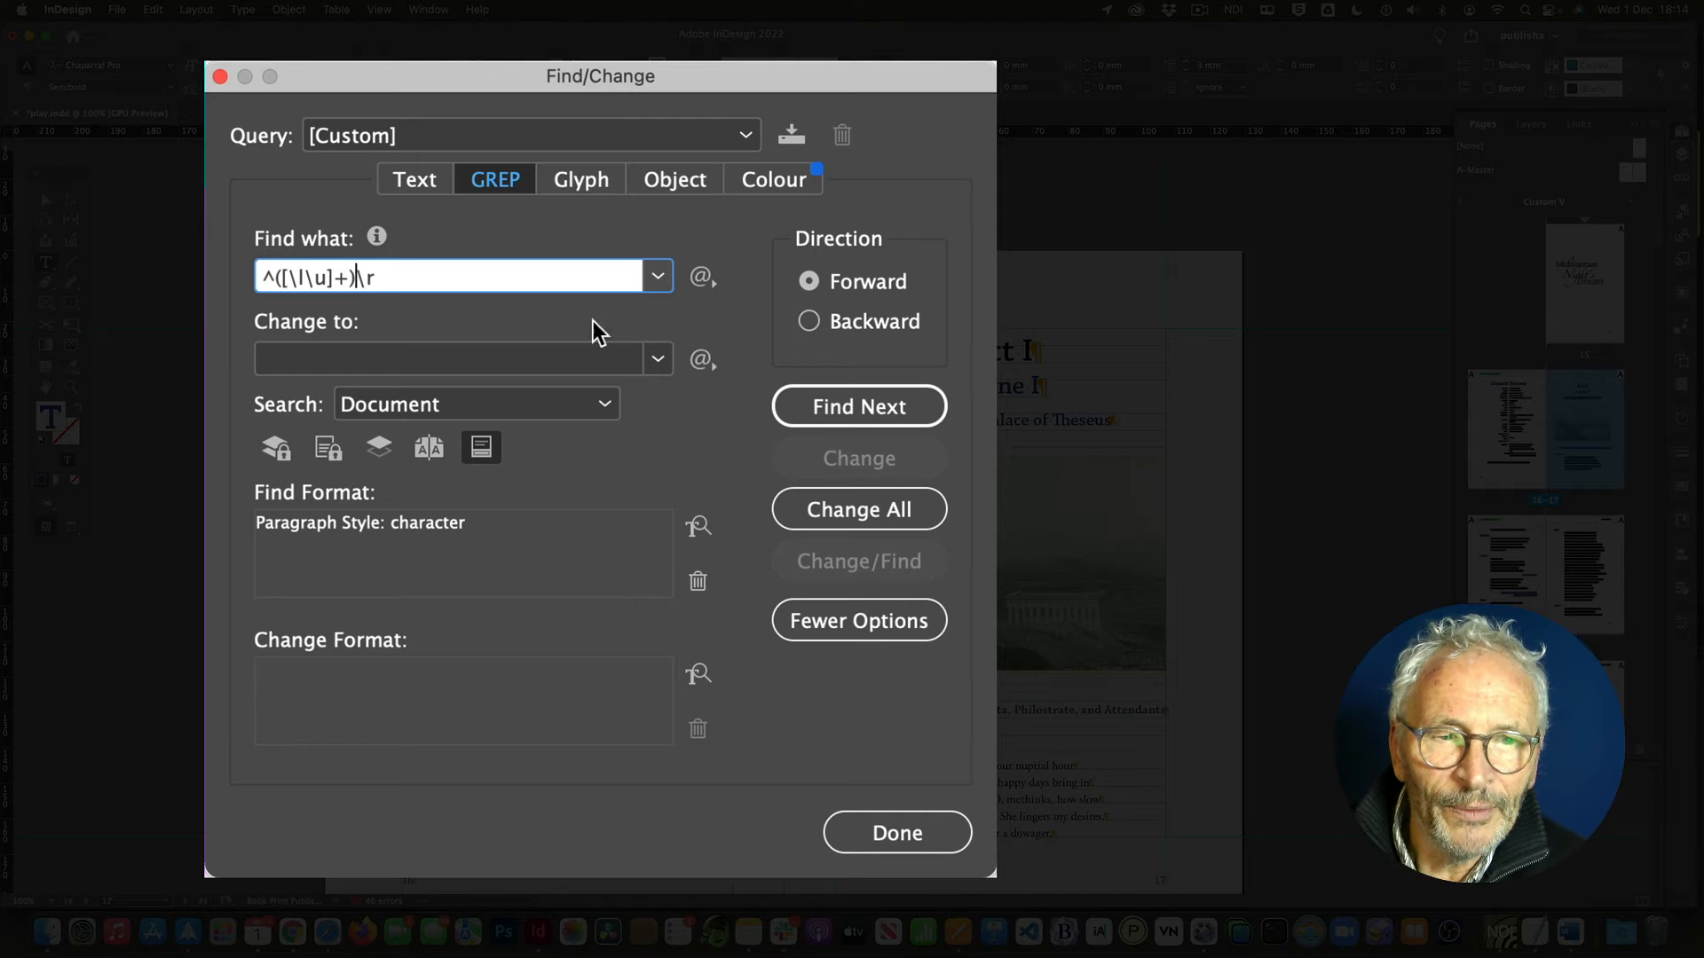
Step: Set the replacement to the first found subexpression followed by a tab character, giving $1\t
{"action": "left_click", "coordinate": [701, 362]}
{"action": "mouse_move", "coordinate": [689, 626]}
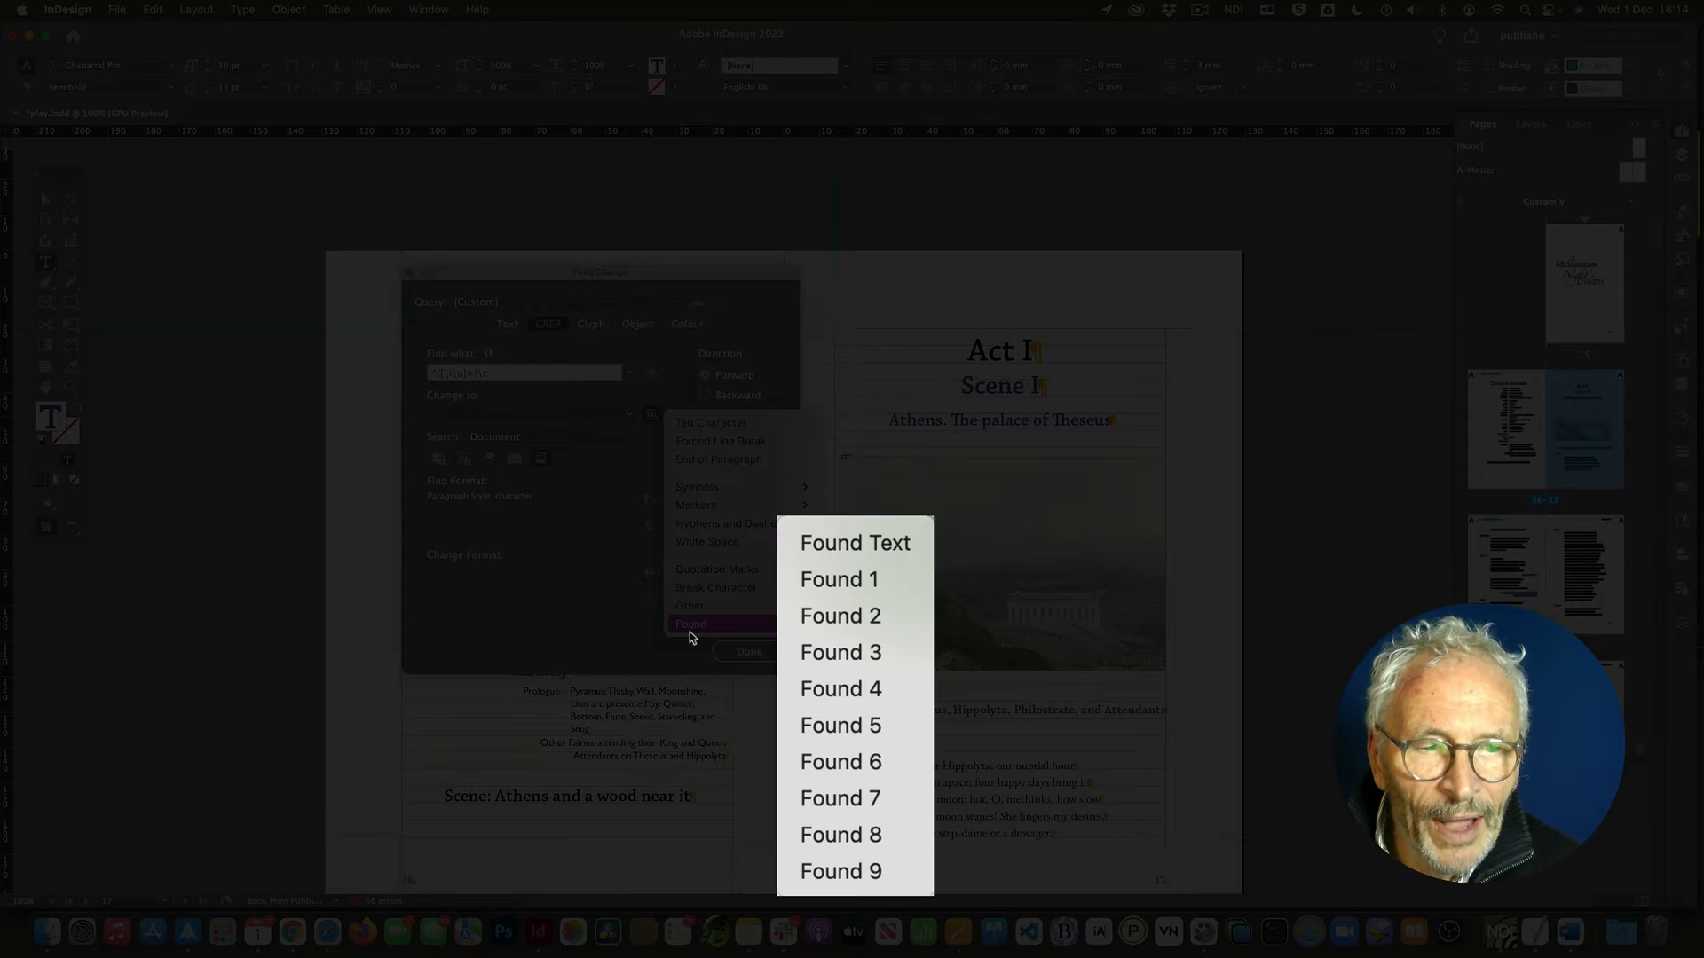
{"action": "left_click", "coordinate": [816, 578]}
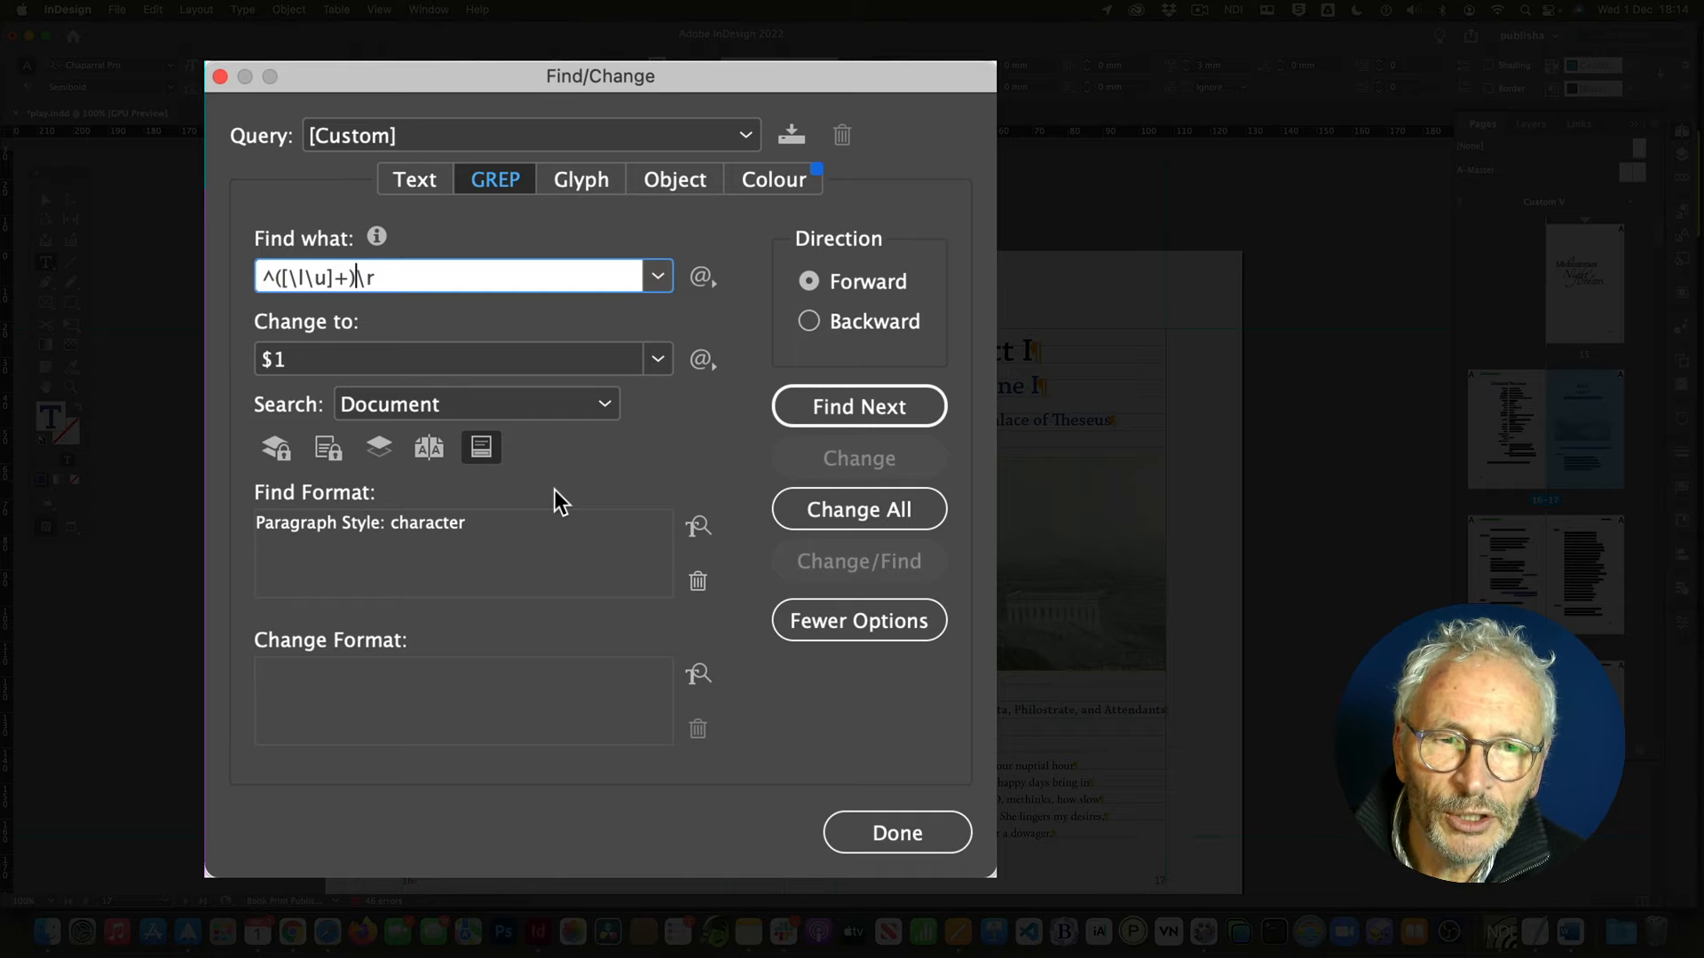
{"action": "left_click", "coordinate": [317, 359]}
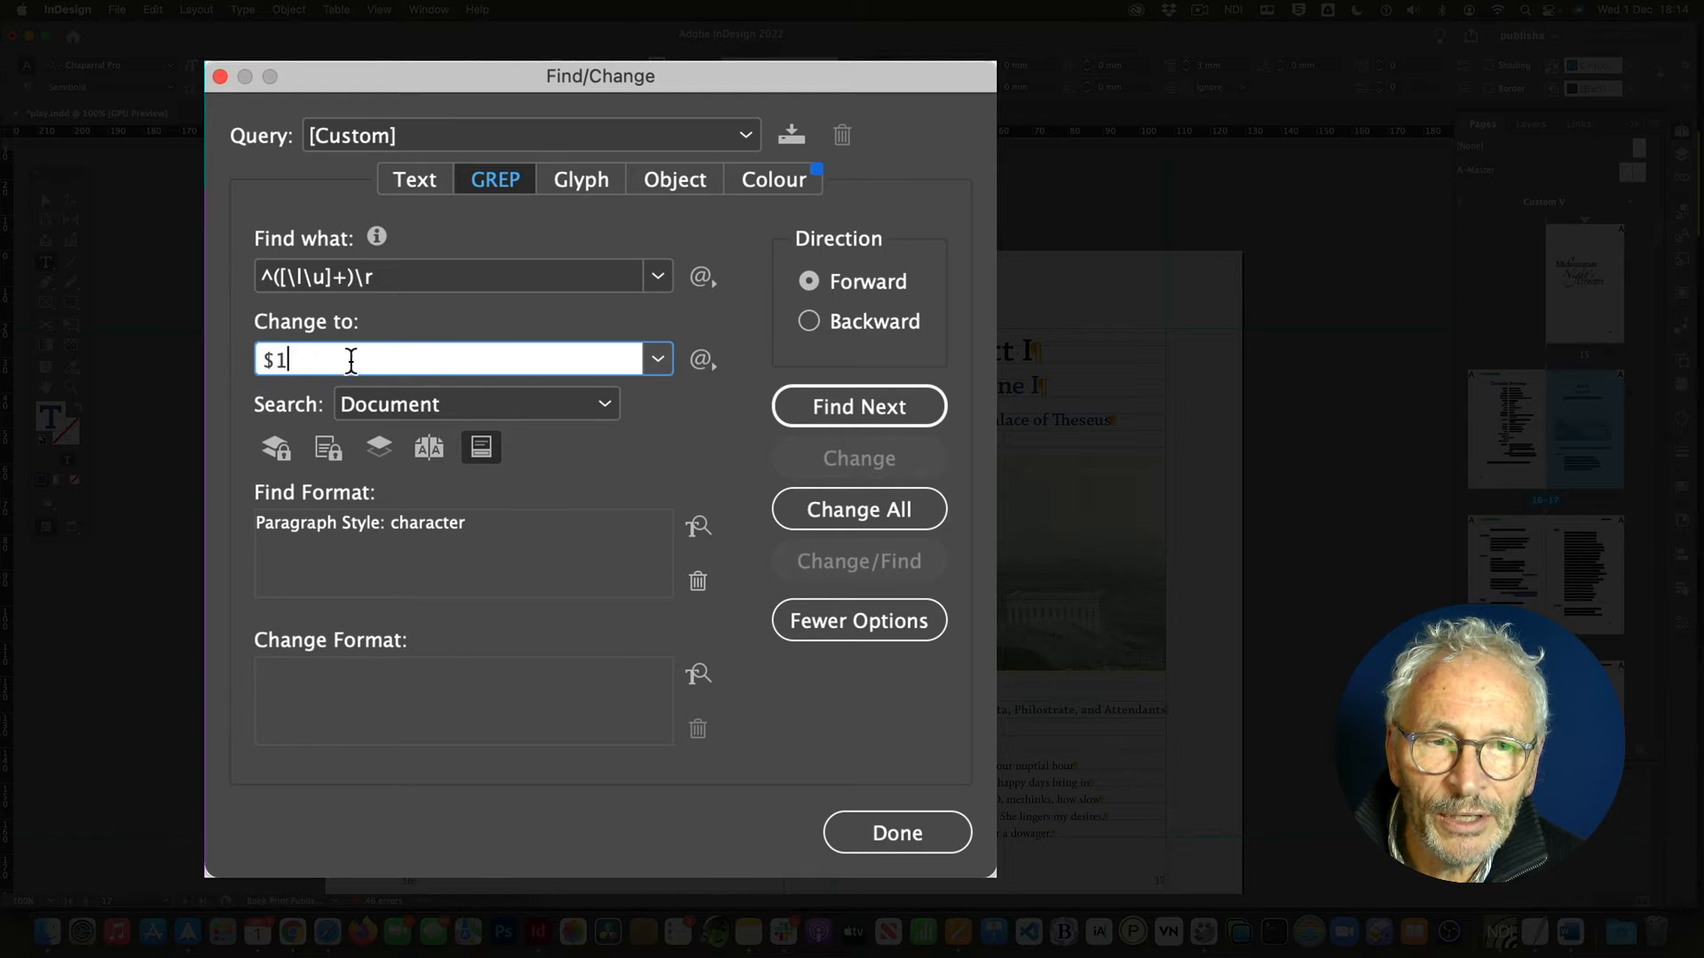
{"action": "left_click", "coordinate": [701, 360]}
{"action": "left_click", "coordinate": [619, 324]}
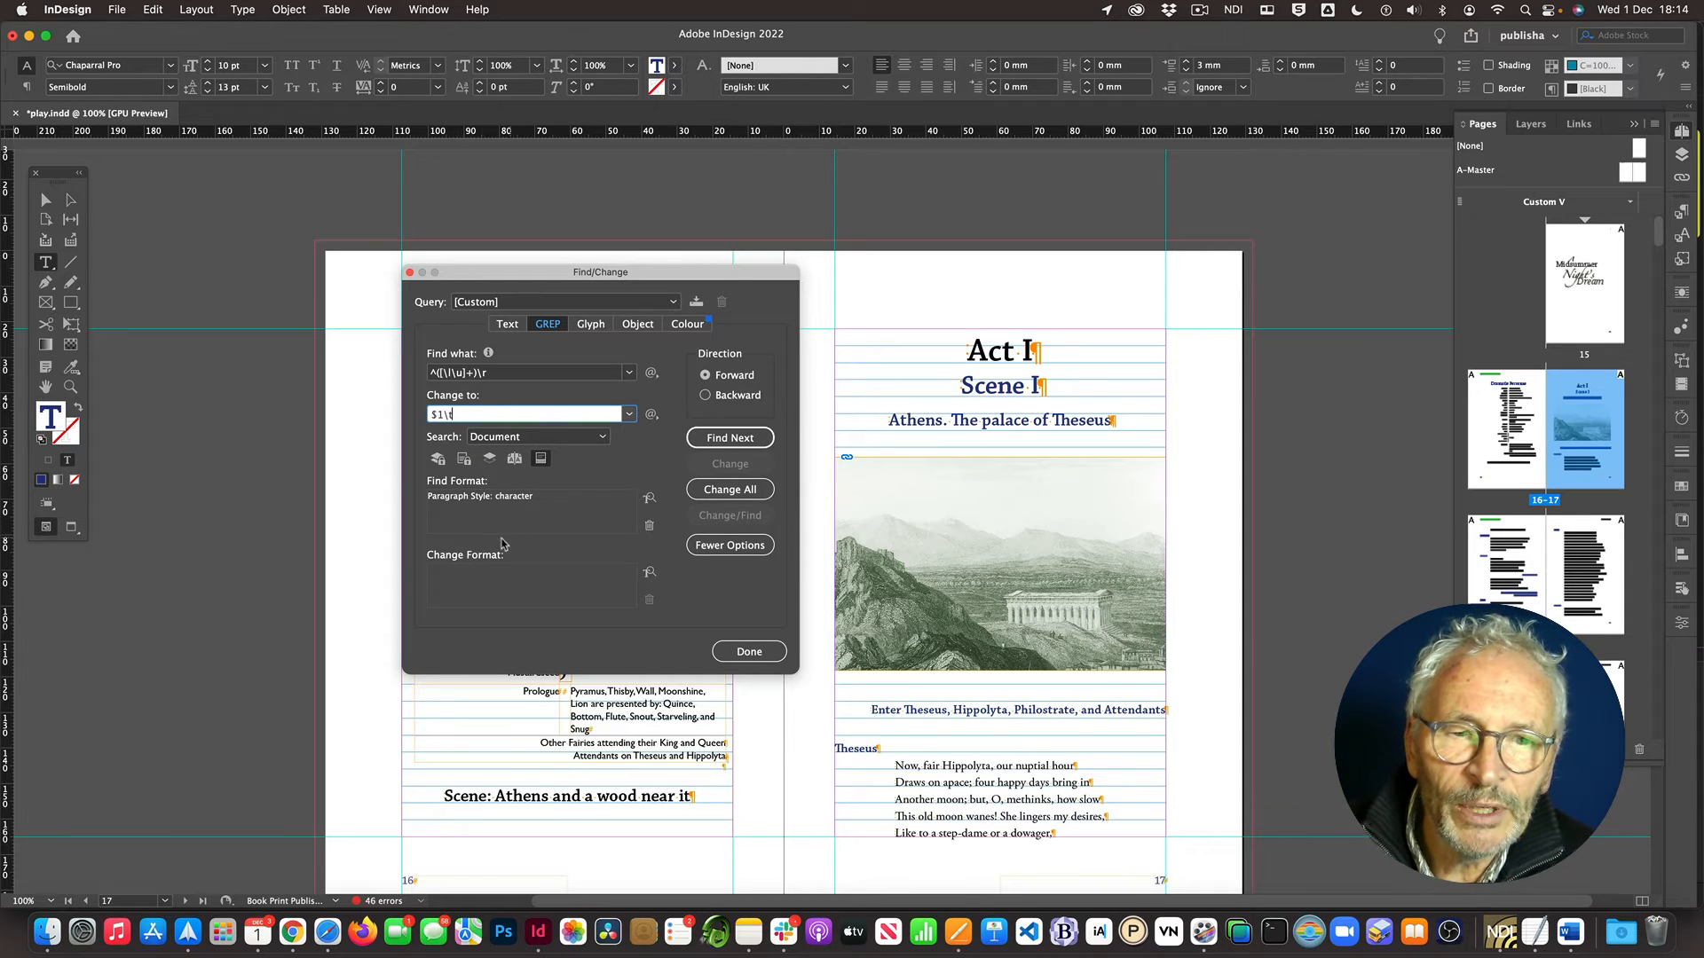
Step: Set the change format to paragraph style speech_aftercharacter and character style character_beforespeech, and replace all matches in the document
{"action": "left_click", "coordinate": [599, 584]}
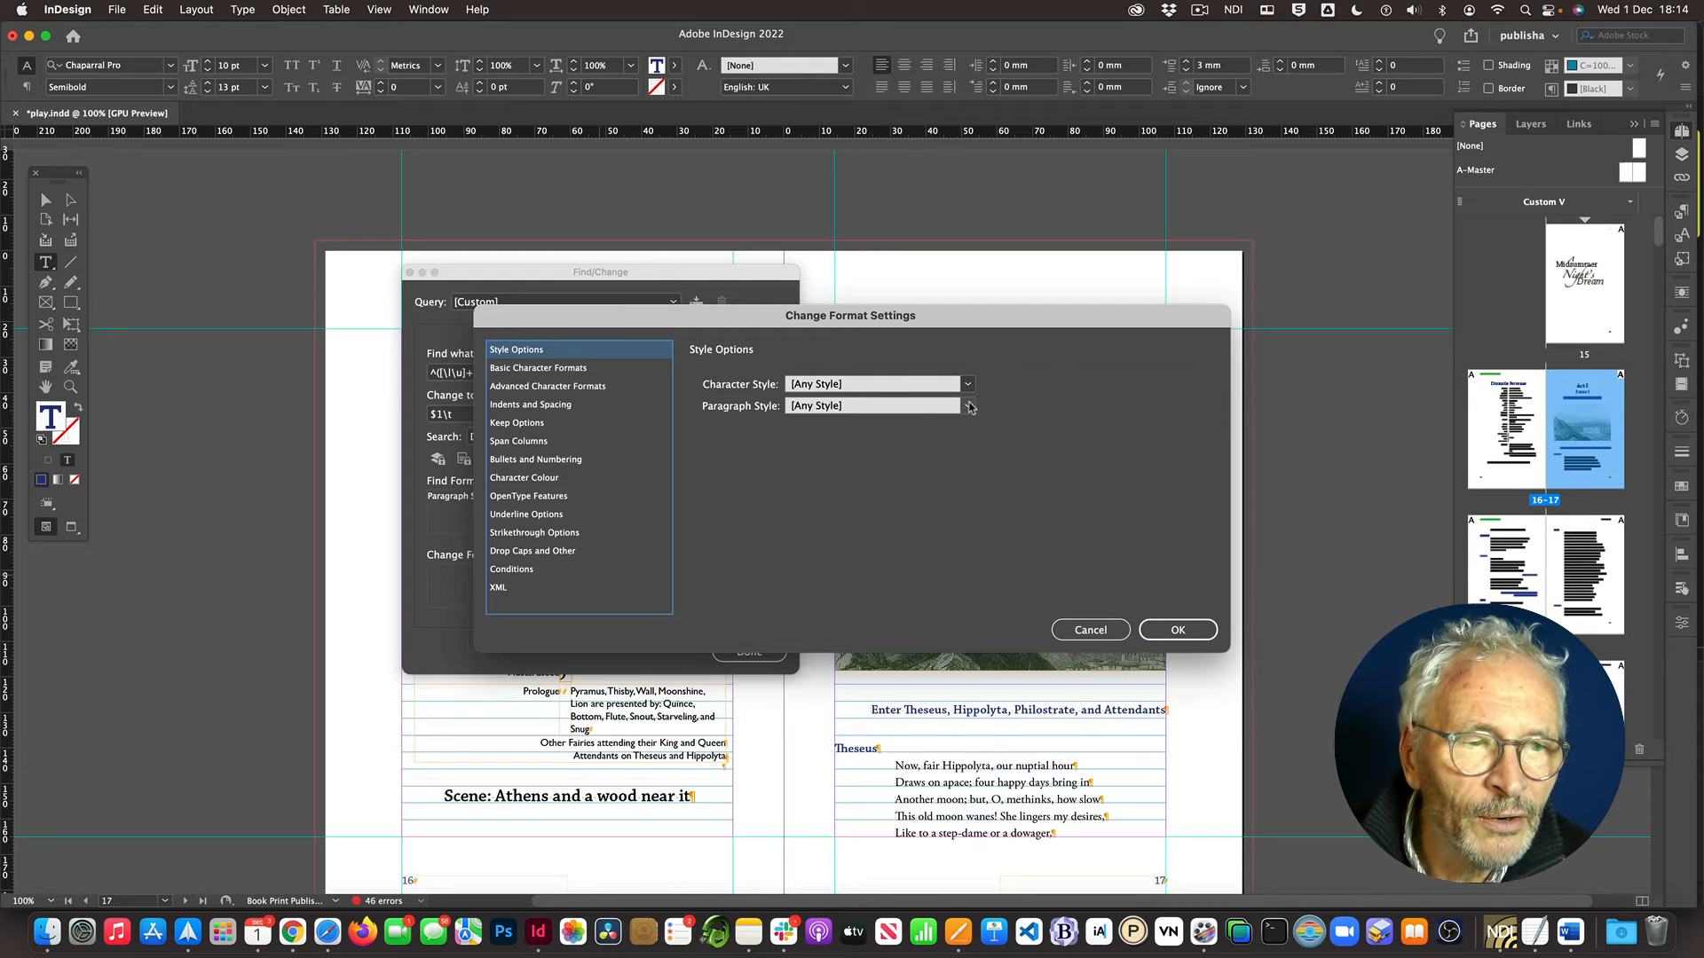
{"action": "left_click", "coordinate": [932, 406]}
{"action": "scroll", "coordinate": [900, 560], "scroll_direction": "down", "scroll_amount": 5}
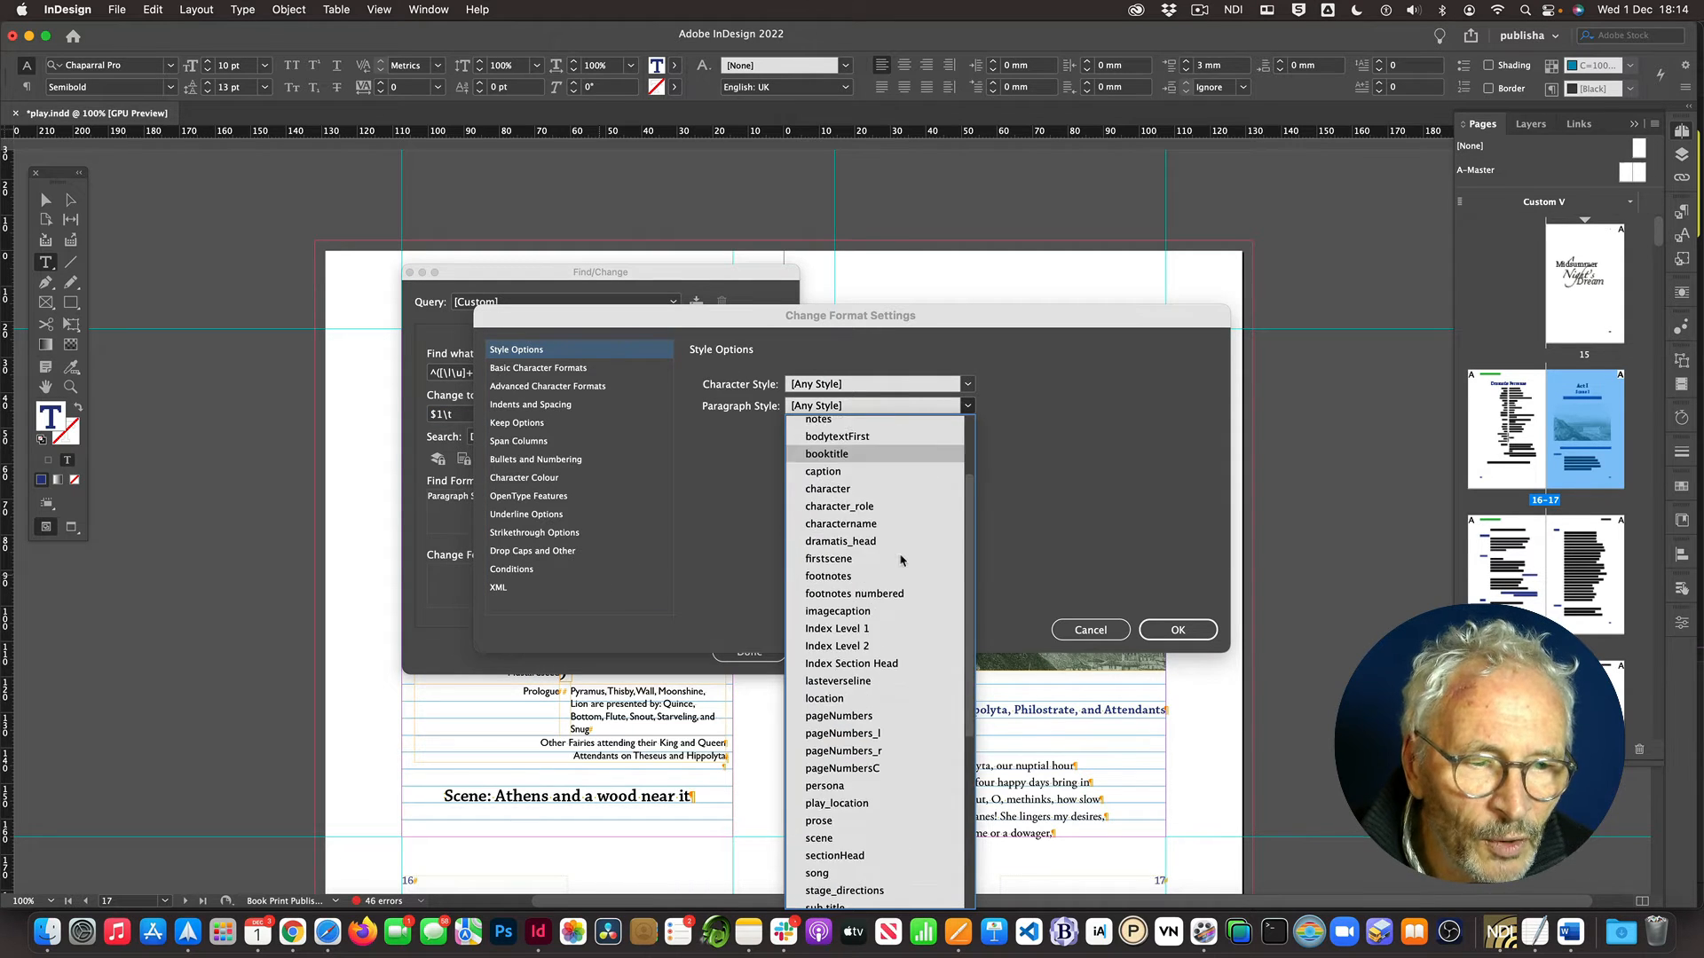
{"action": "scroll", "coordinate": [900, 559], "scroll_direction": "down", "scroll_amount": 2}
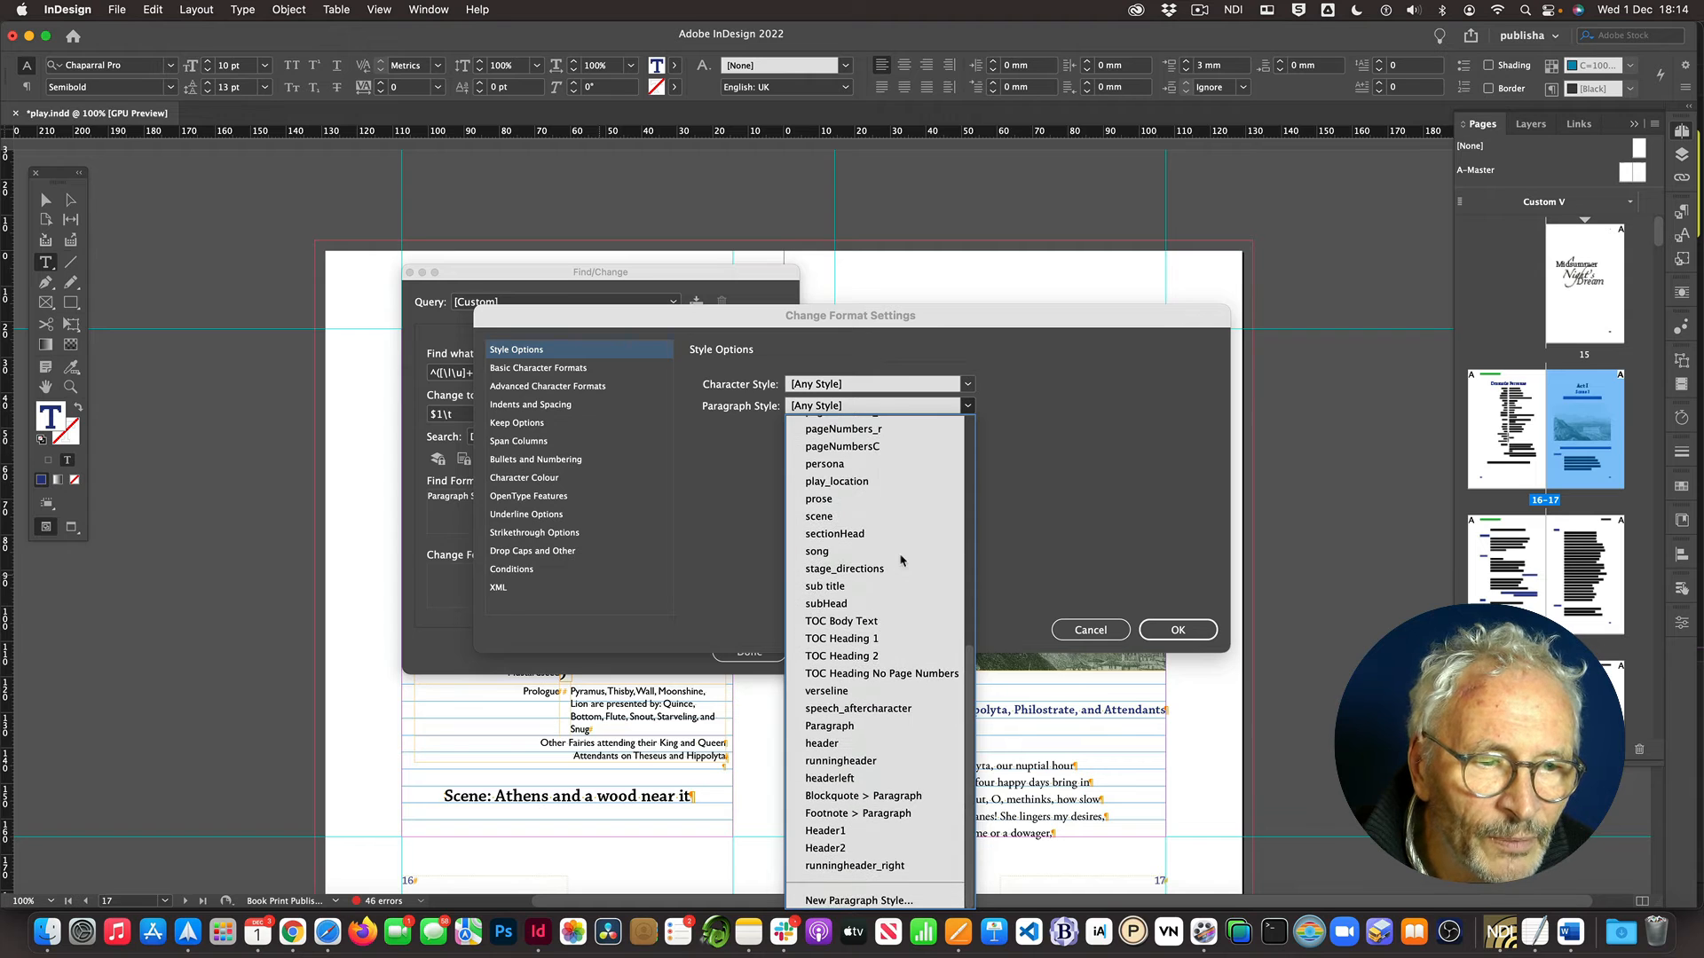
{"action": "left_click", "coordinate": [857, 708]}
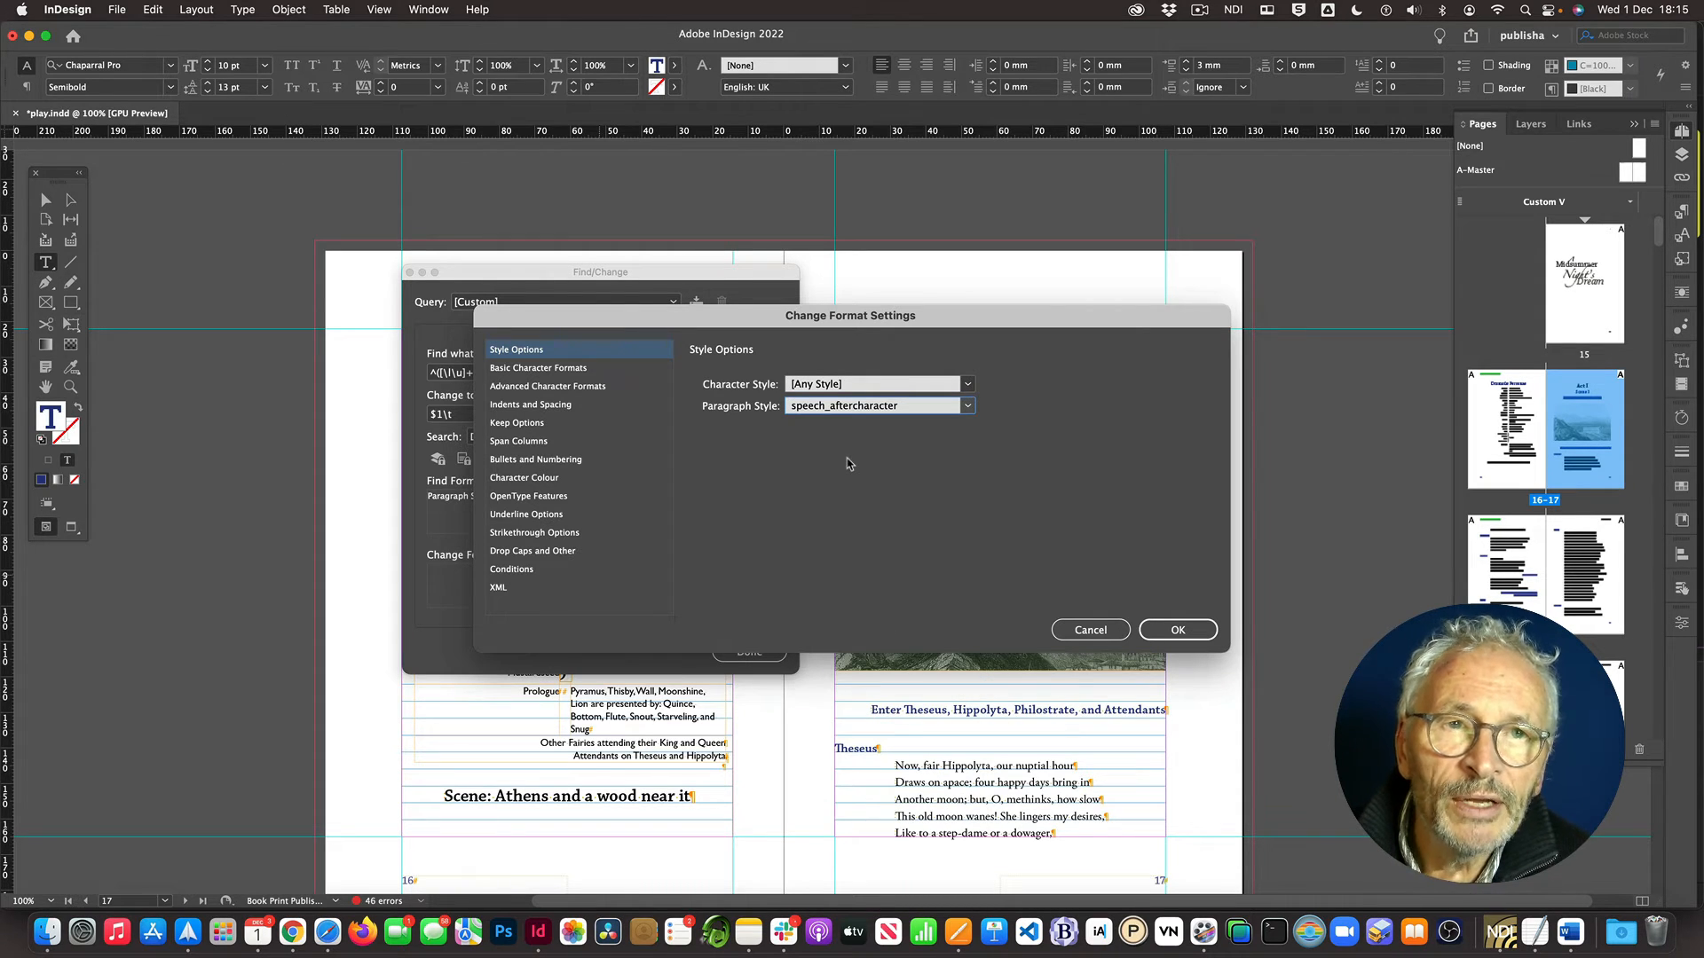
{"action": "left_click", "coordinate": [967, 384]}
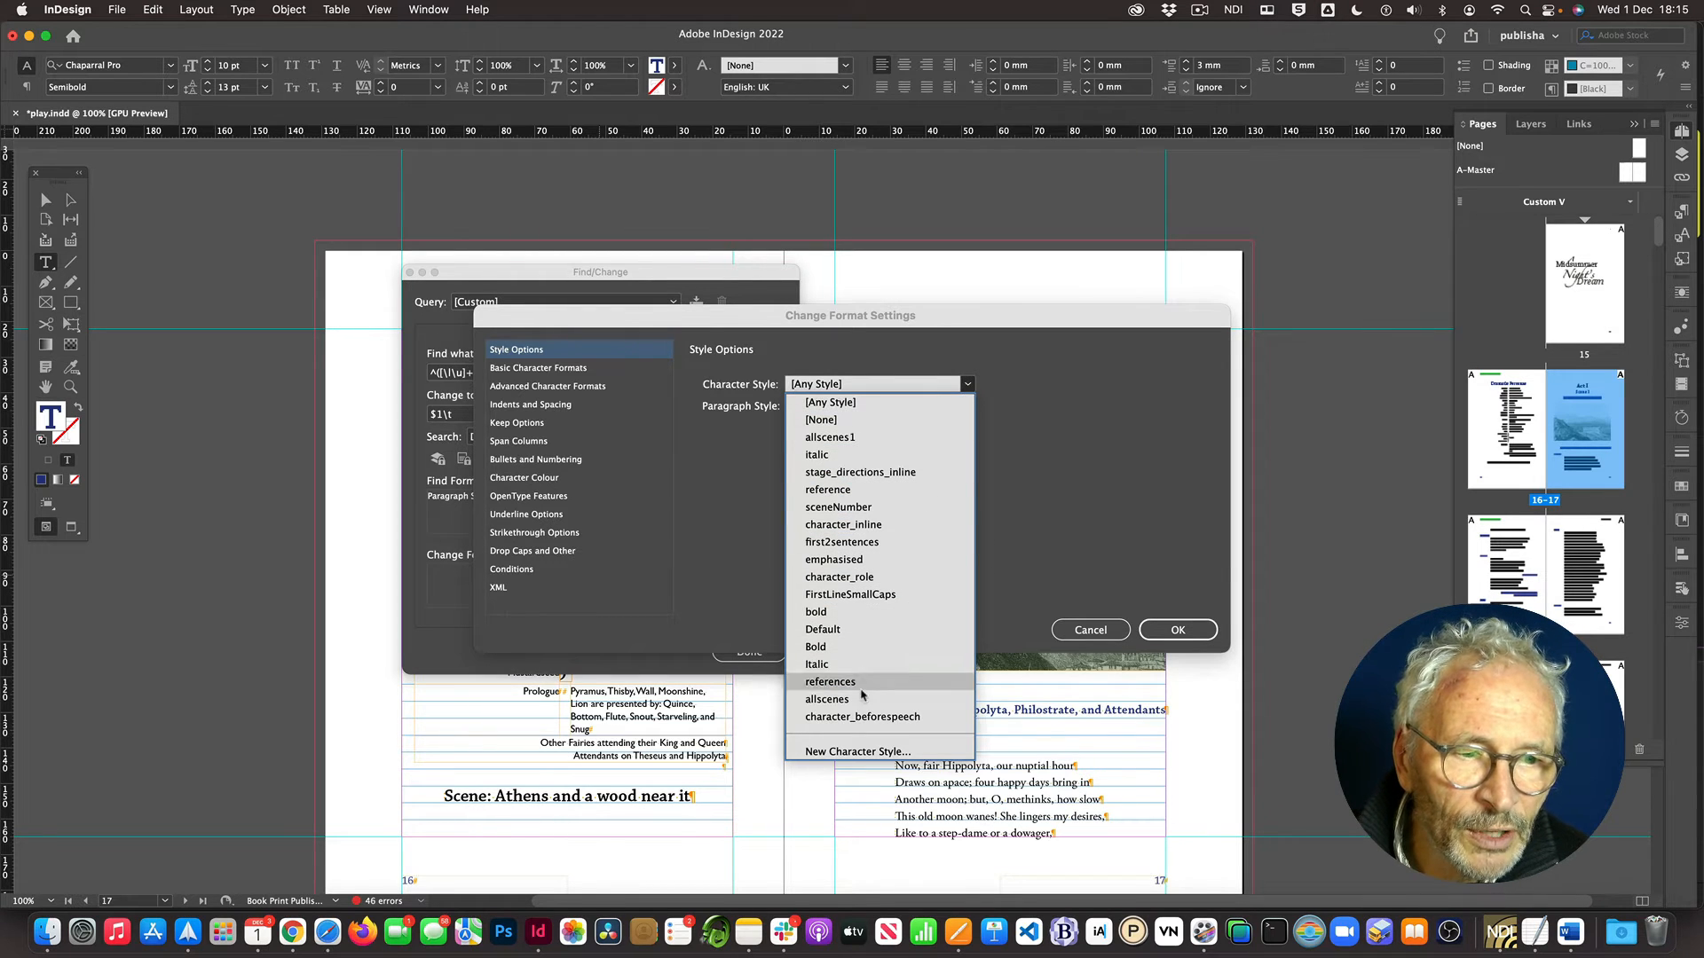
{"action": "left_click", "coordinate": [848, 720]}
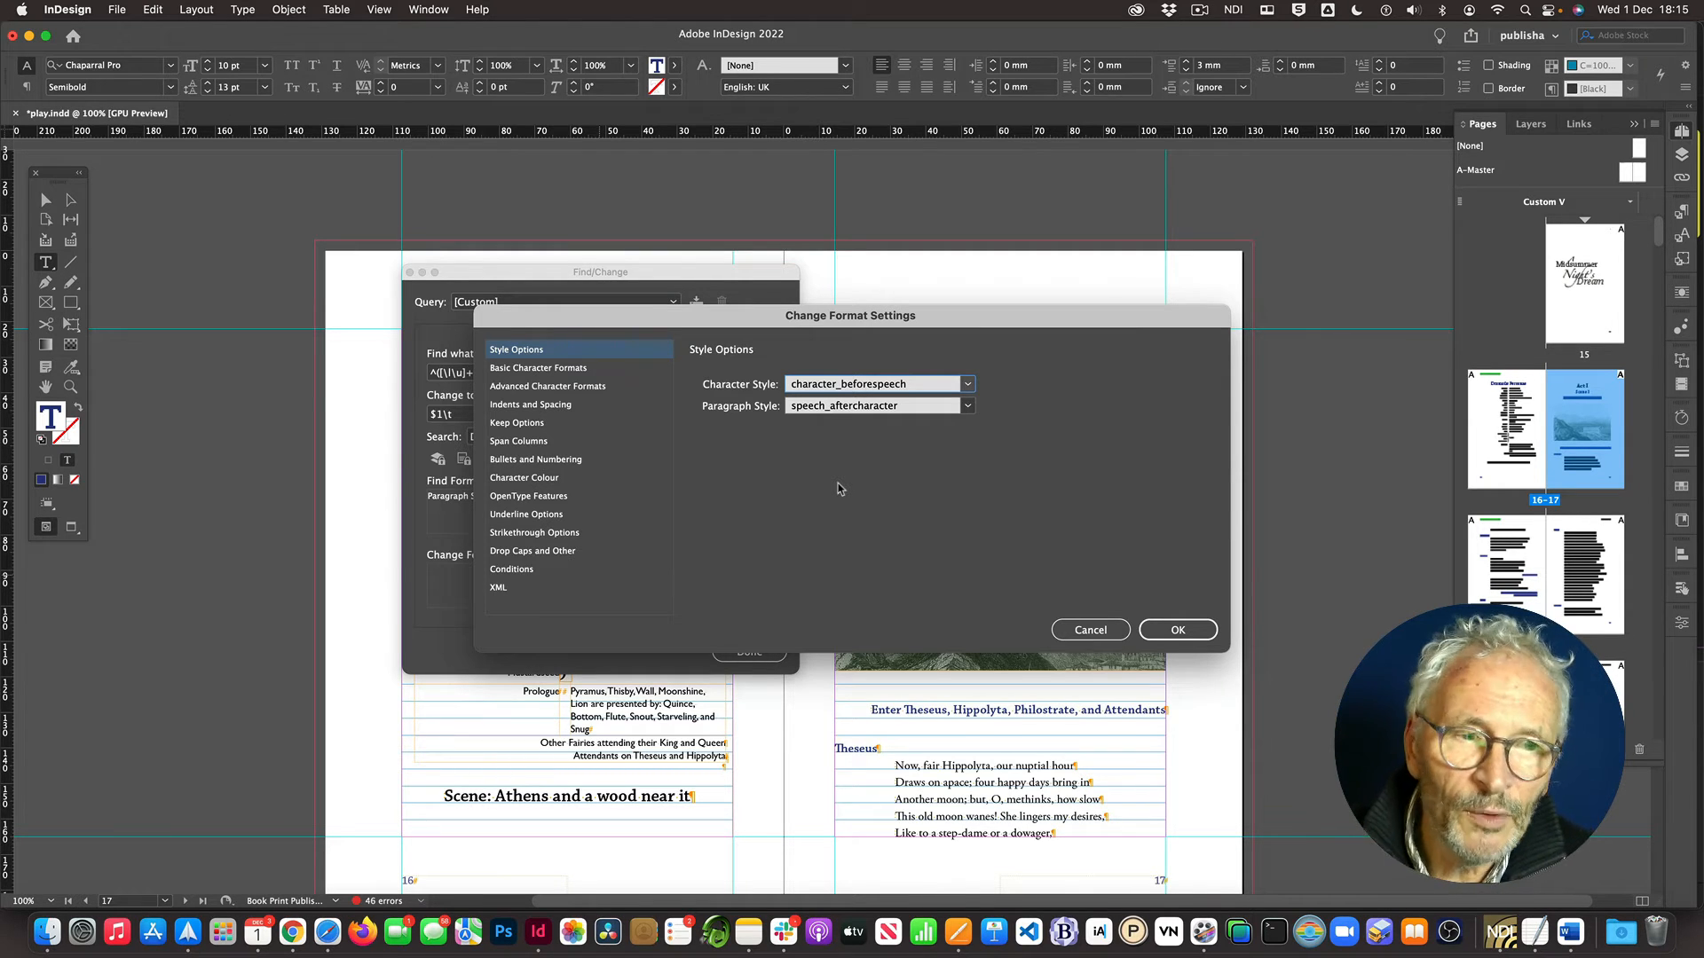
{"action": "left_click", "coordinate": [1169, 631]}
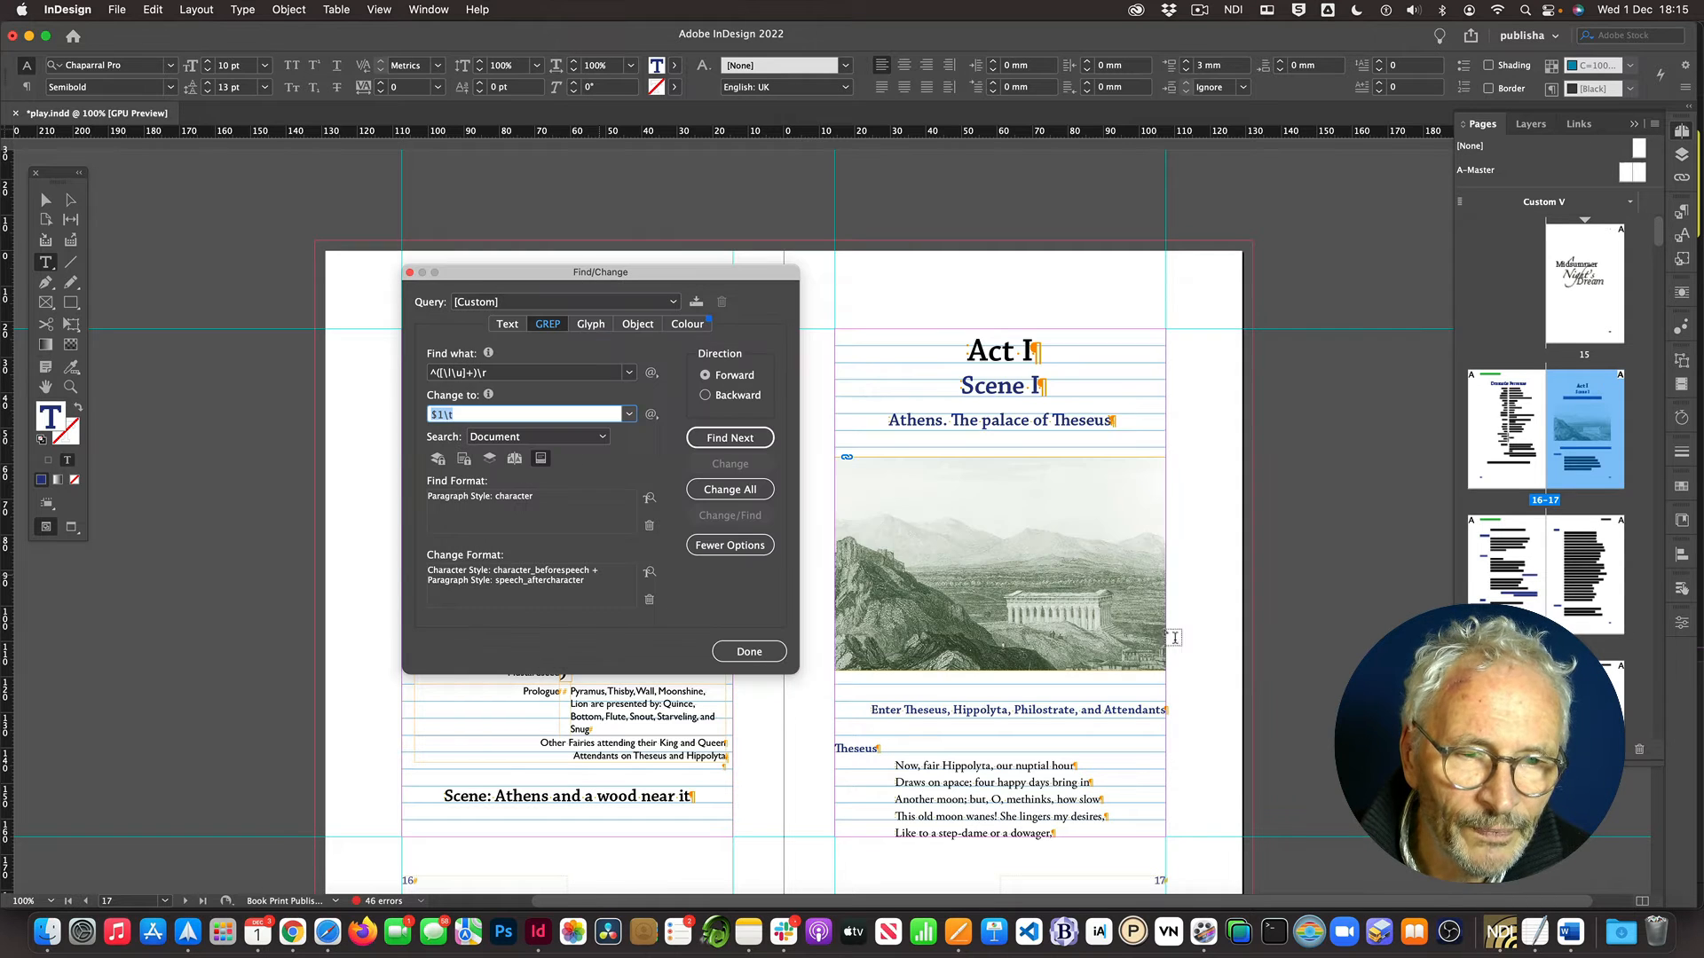
{"action": "left_click", "coordinate": [736, 492]}
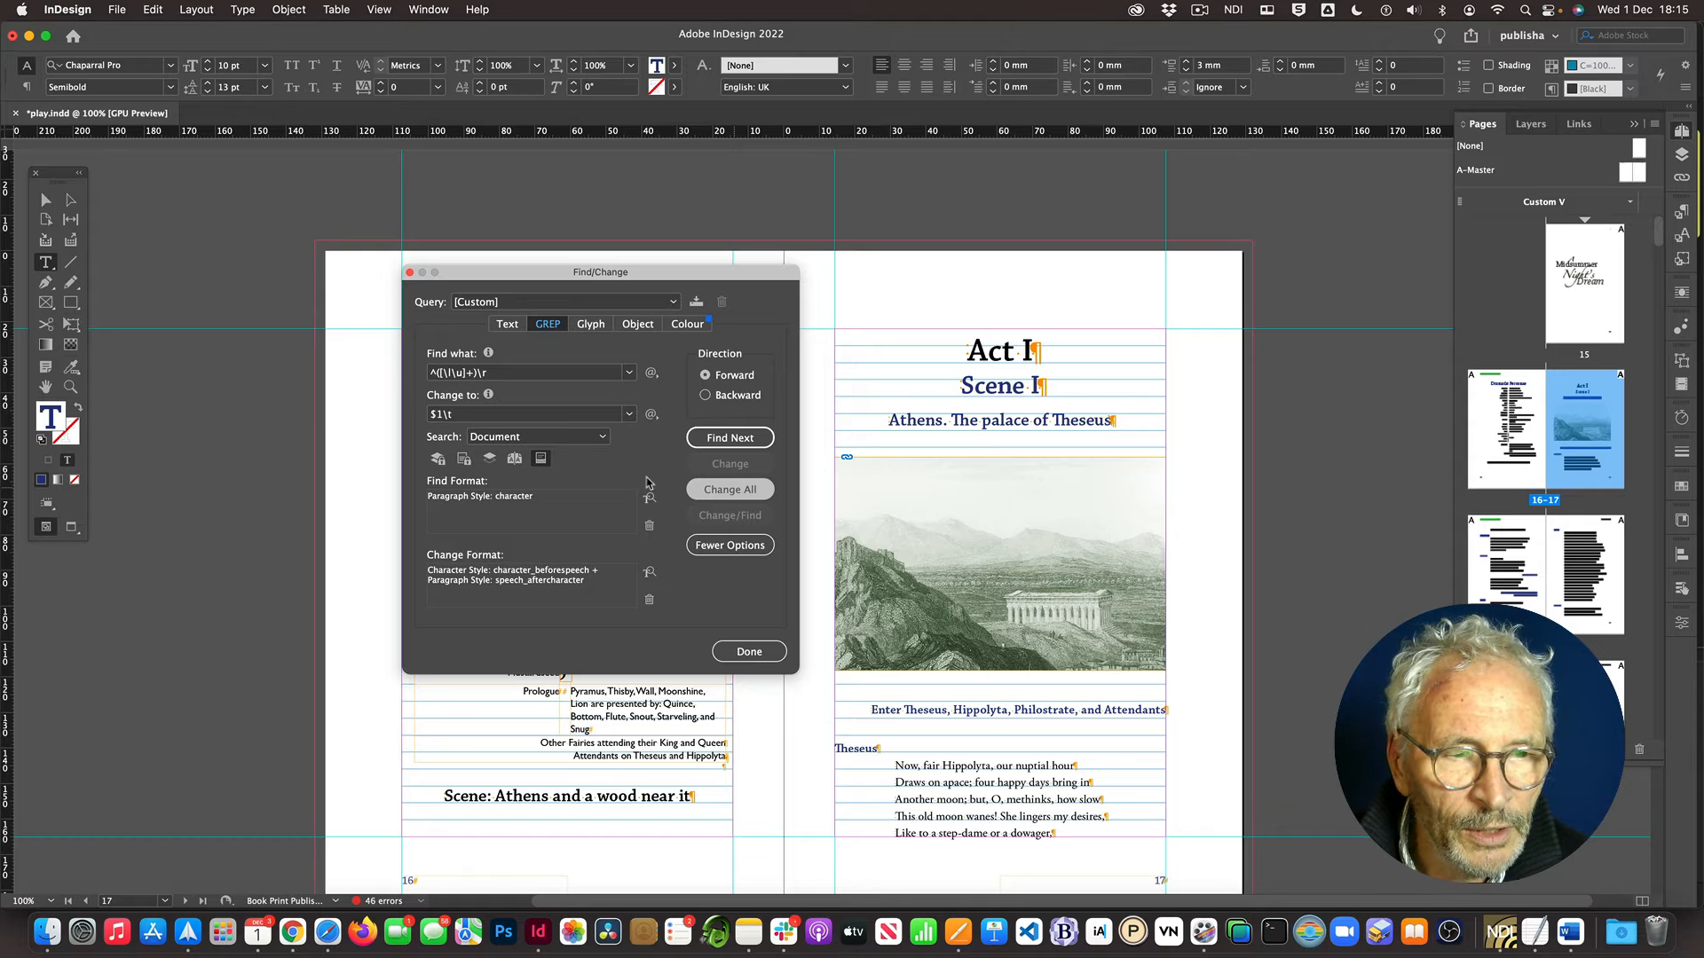
{"action": "left_click", "coordinate": [949, 493]}
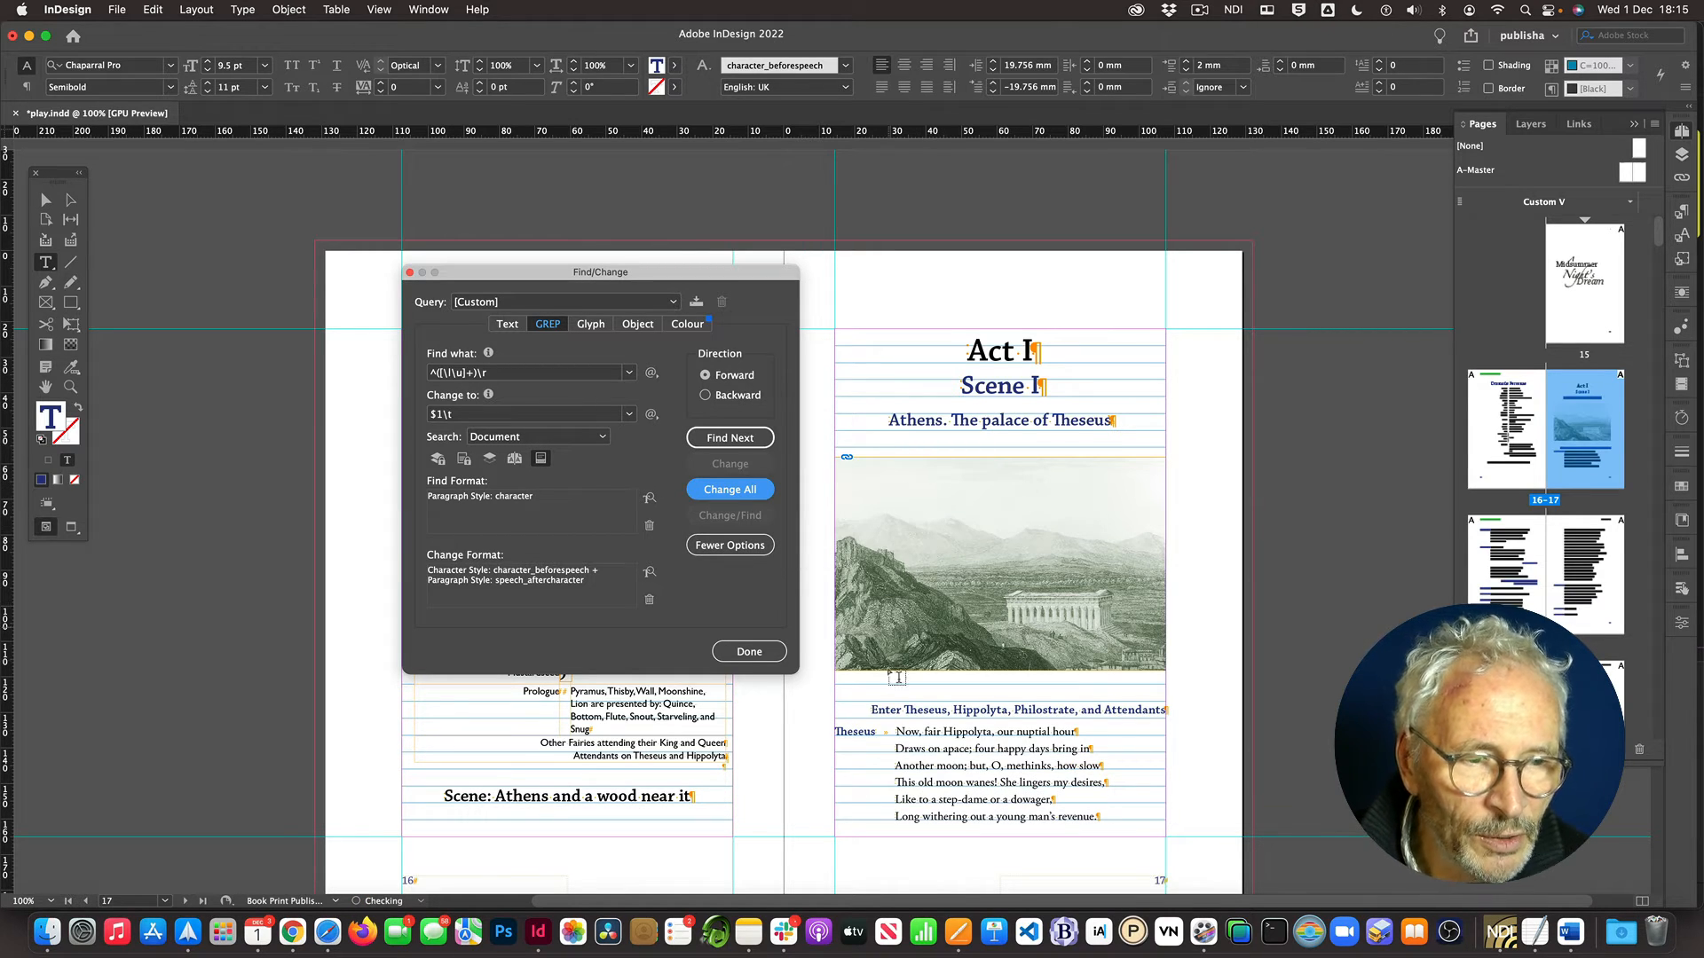
Step: Examine pages 17 to 29 to check how the speaker names now sit beside the first lines of their speeches
{"action": "scroll", "coordinate": [897, 678], "scroll_direction": "down", "scroll_amount": 2}
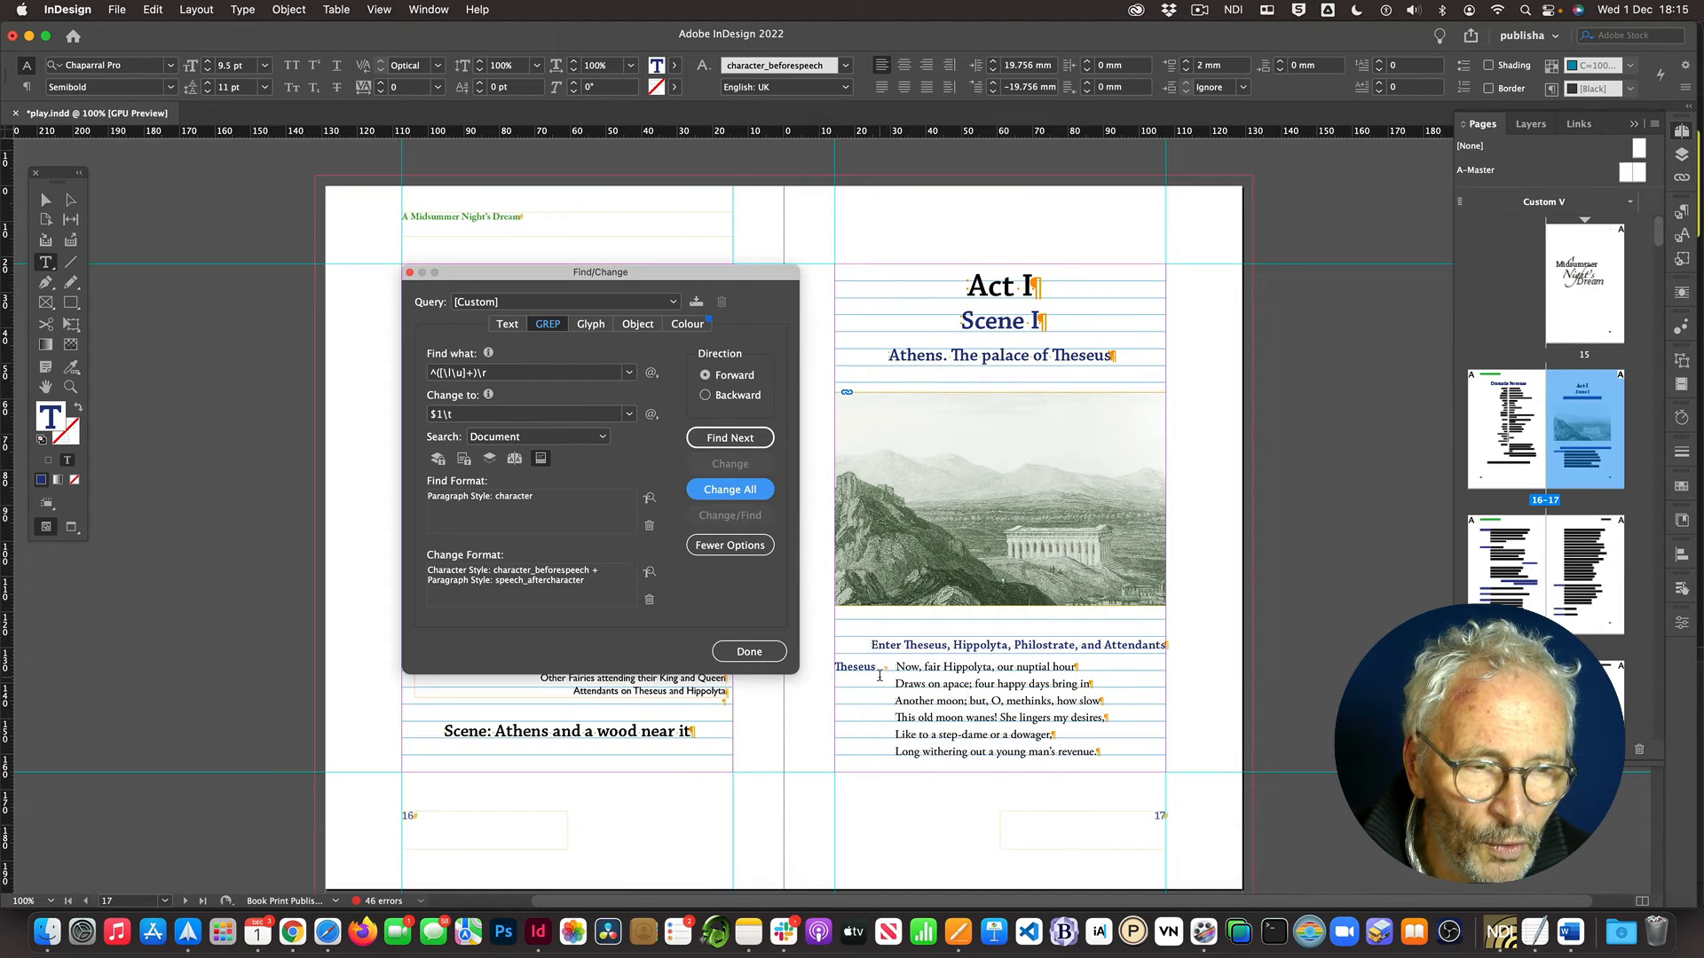
{"action": "scroll", "coordinate": [880, 676], "scroll_direction": "down", "scroll_amount": 15}
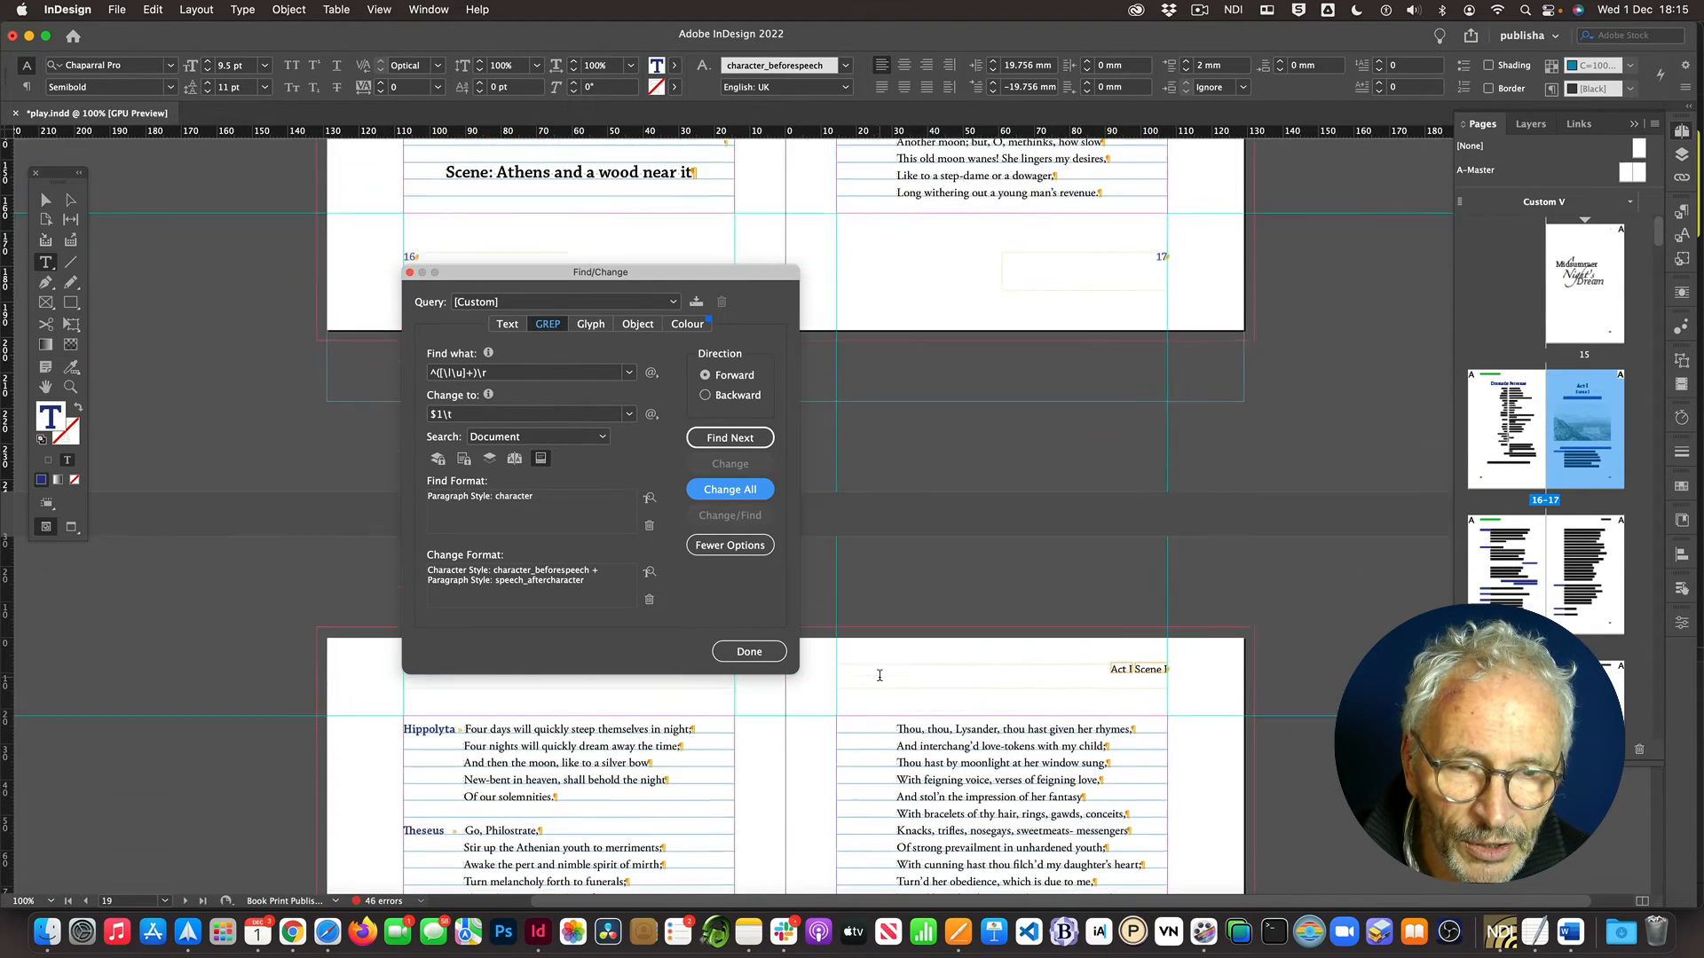
{"action": "scroll", "coordinate": [880, 676], "scroll_direction": "down", "scroll_amount": 5}
{"action": "scroll", "coordinate": [879, 677], "scroll_direction": "left", "scroll_amount": 2}
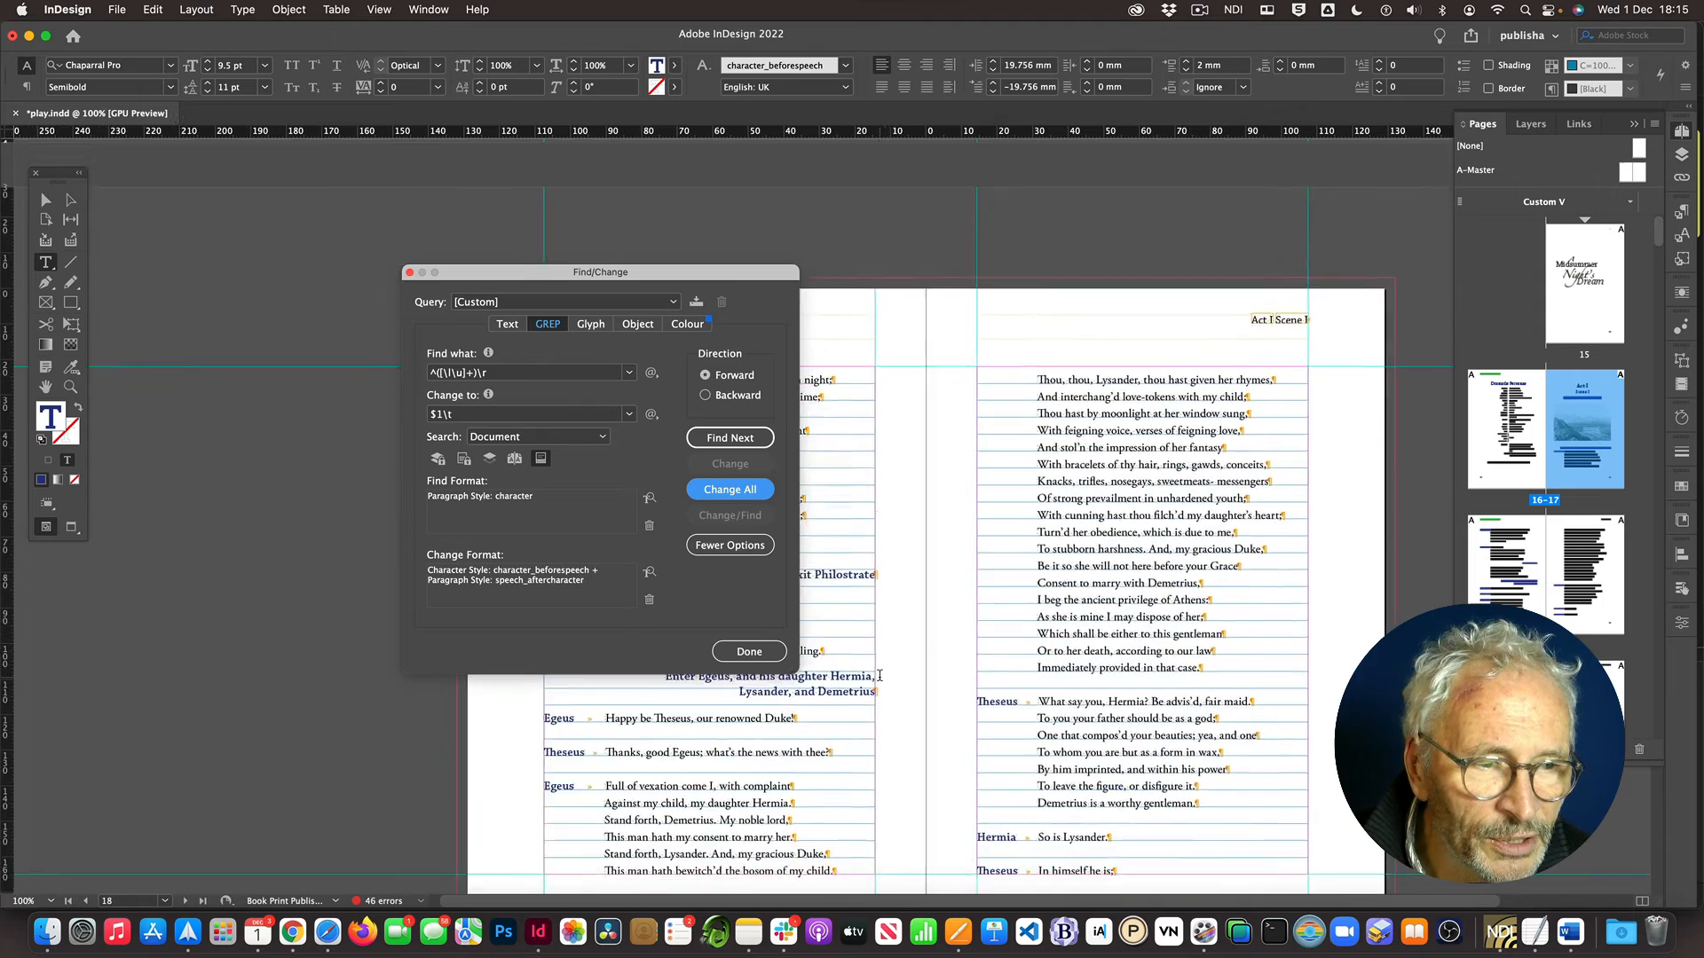
{"action": "scroll", "coordinate": [879, 676], "scroll_direction": "down", "scroll_amount": 8}
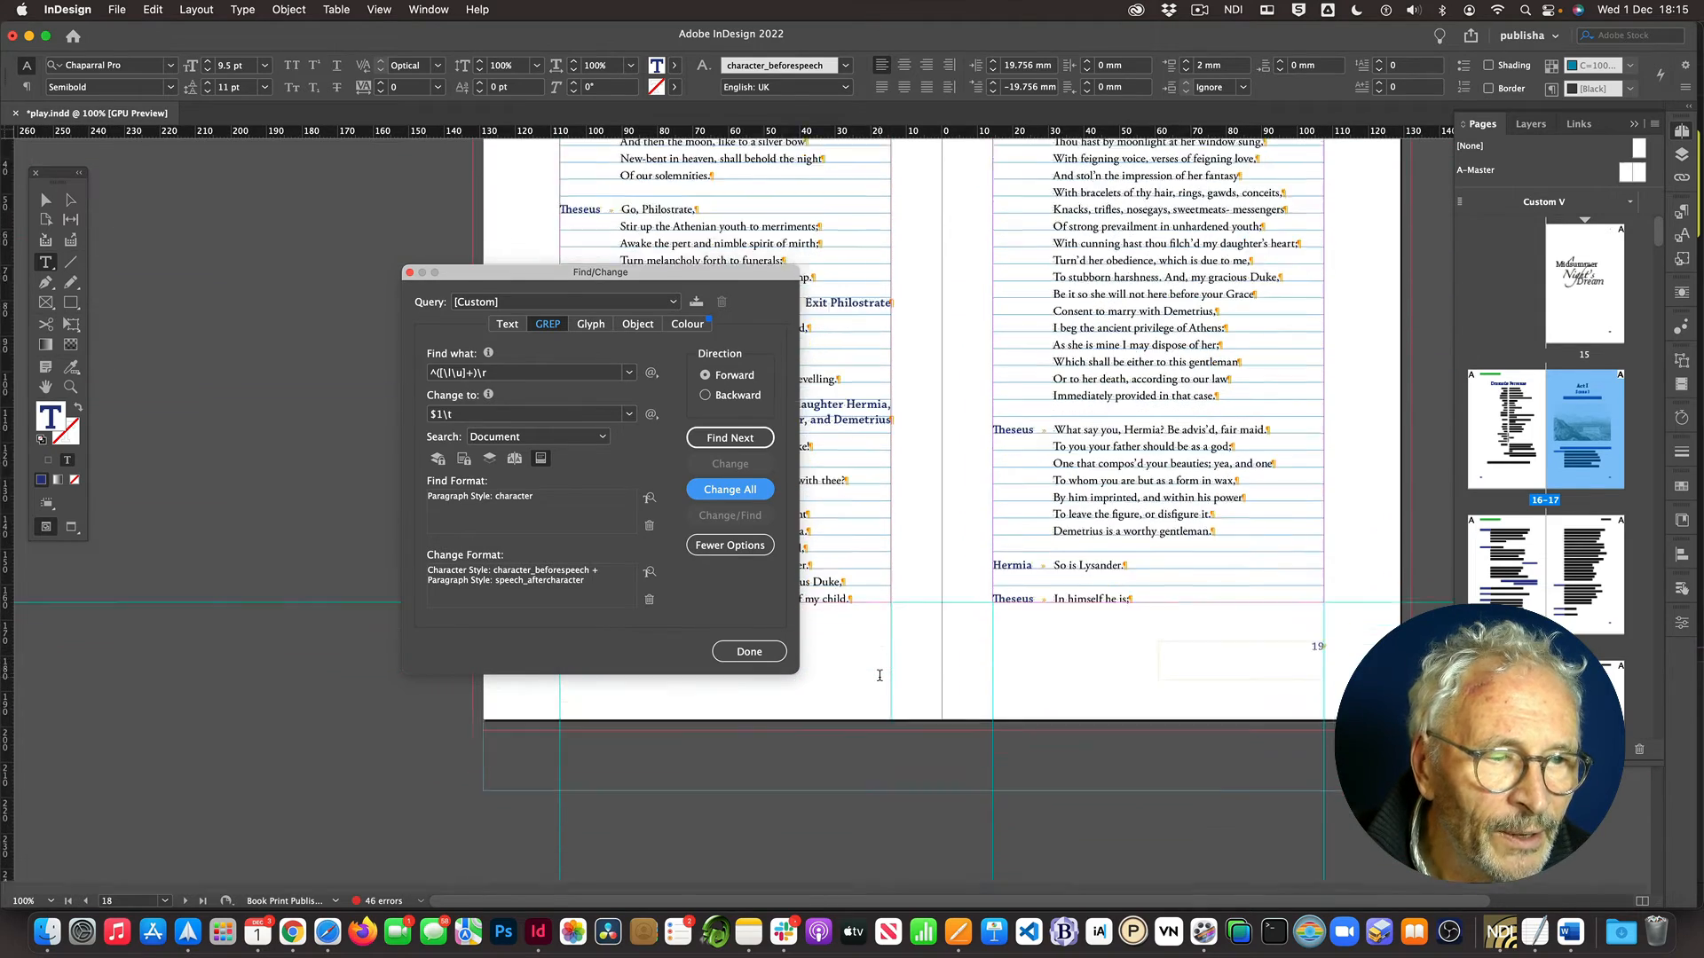
{"action": "scroll", "coordinate": [879, 676], "scroll_direction": "down", "scroll_amount": 10}
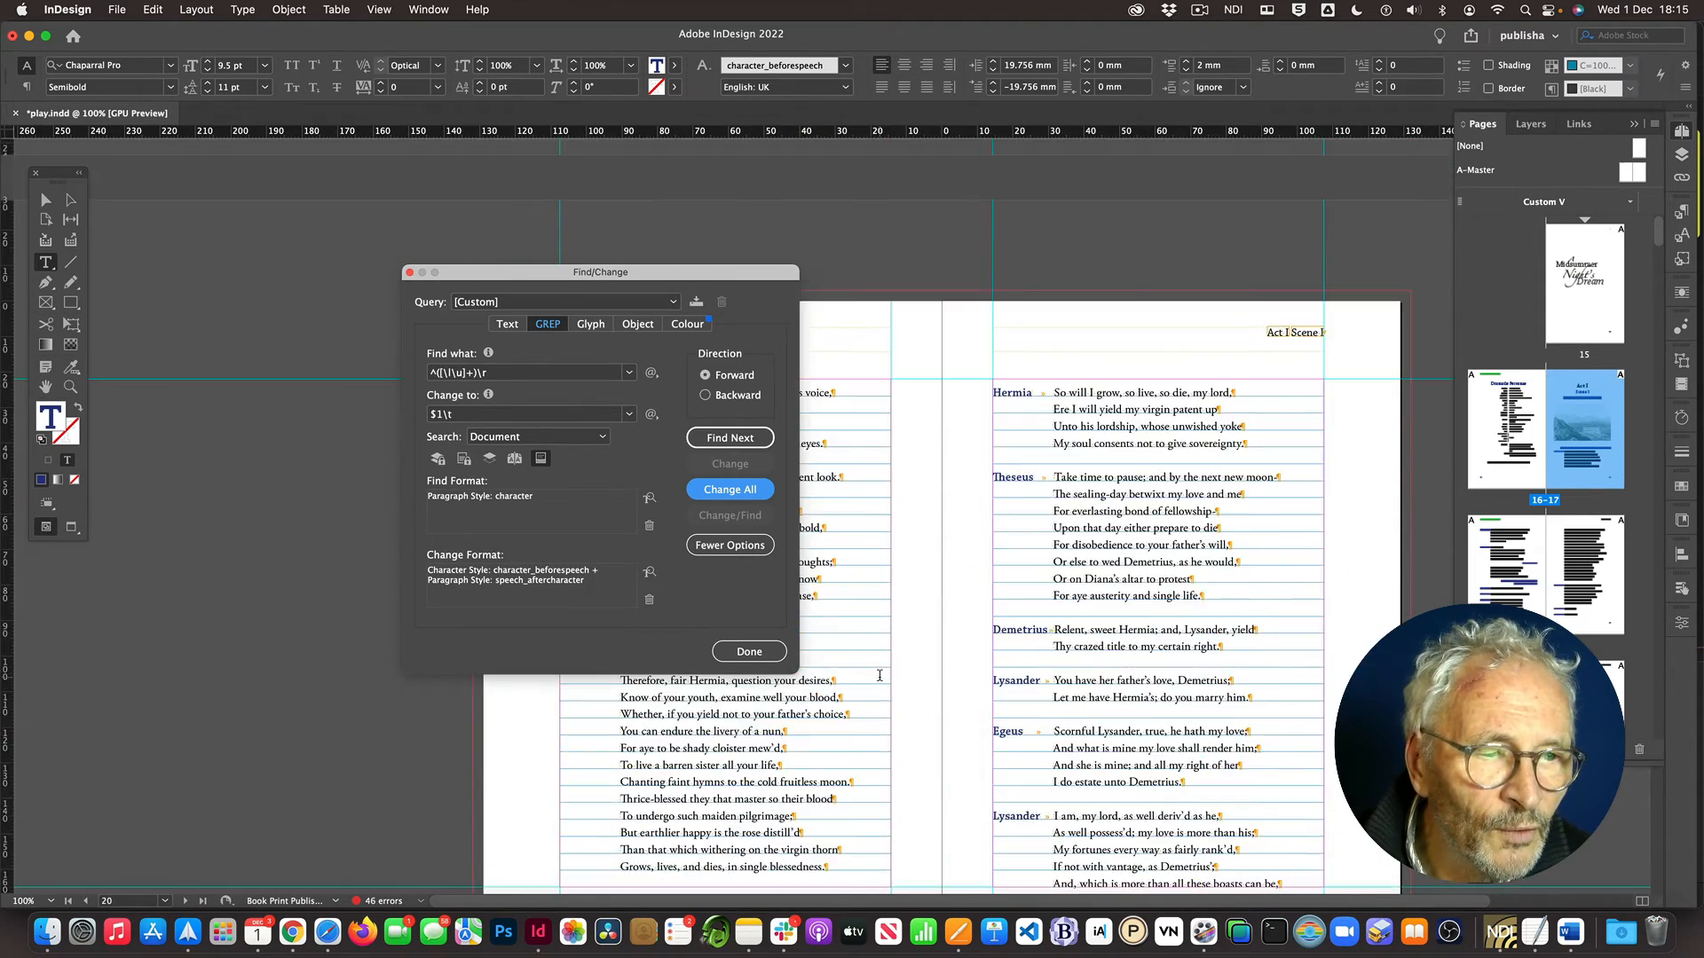
{"action": "scroll", "coordinate": [879, 676], "scroll_direction": "down", "scroll_amount": 4}
{"action": "scroll", "coordinate": [879, 676], "scroll_direction": "down", "scroll_amount": 12}
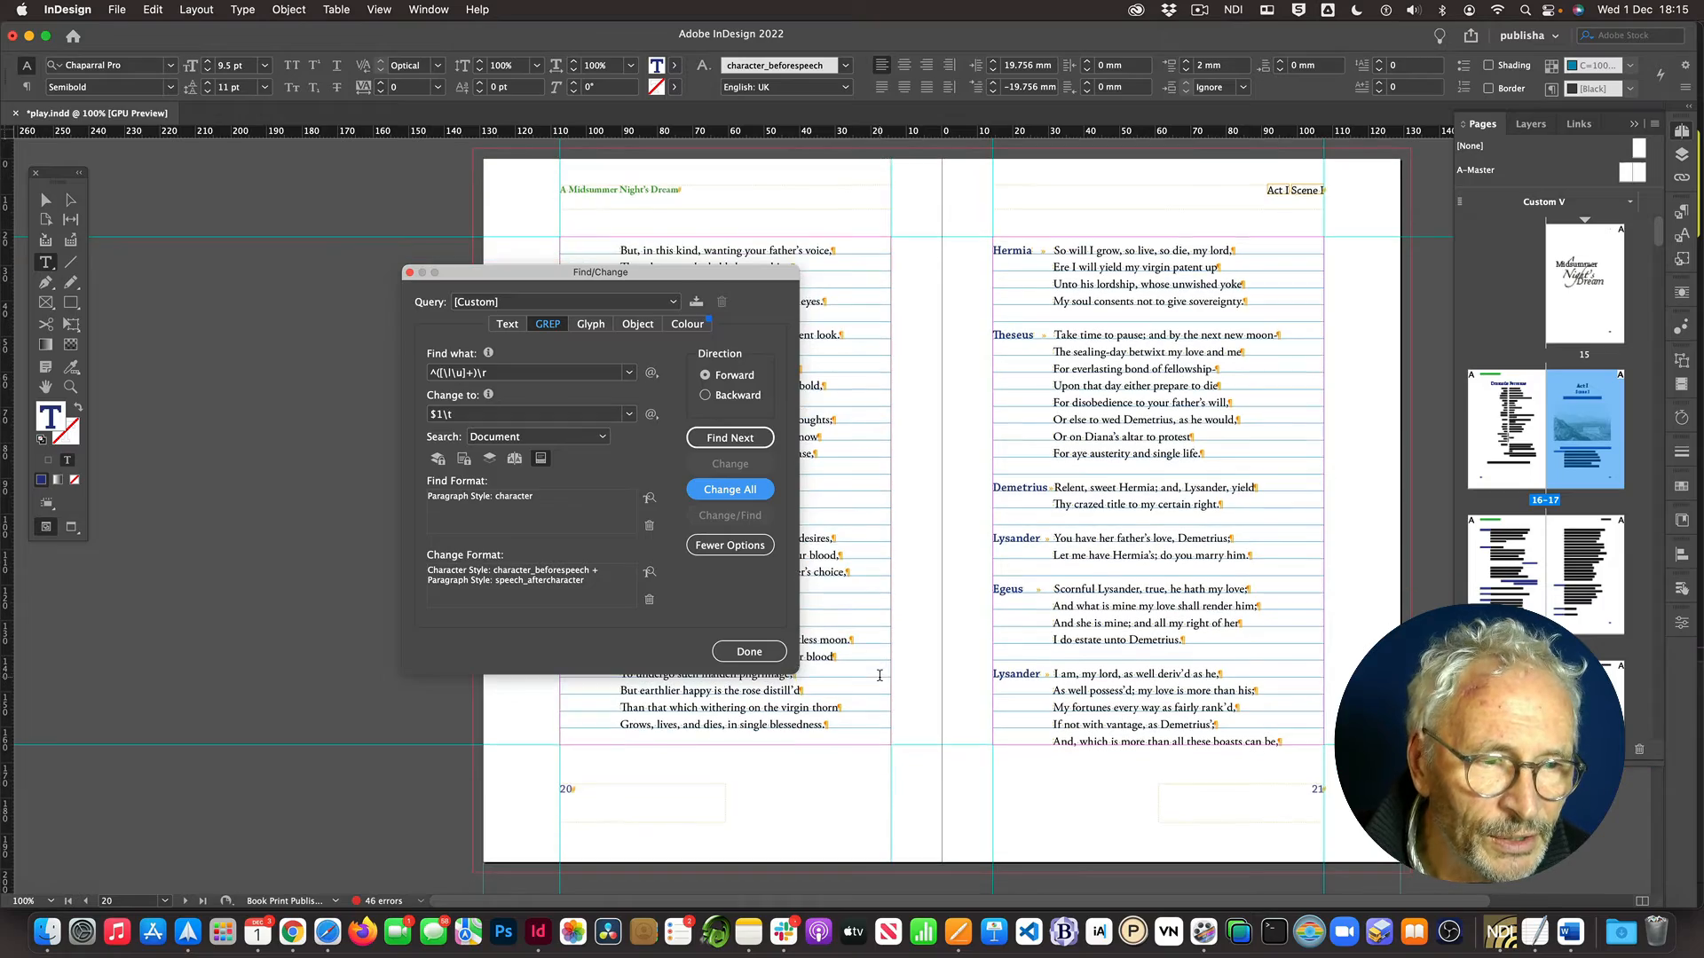
{"action": "scroll", "coordinate": [879, 676], "scroll_direction": "down", "scroll_amount": 20}
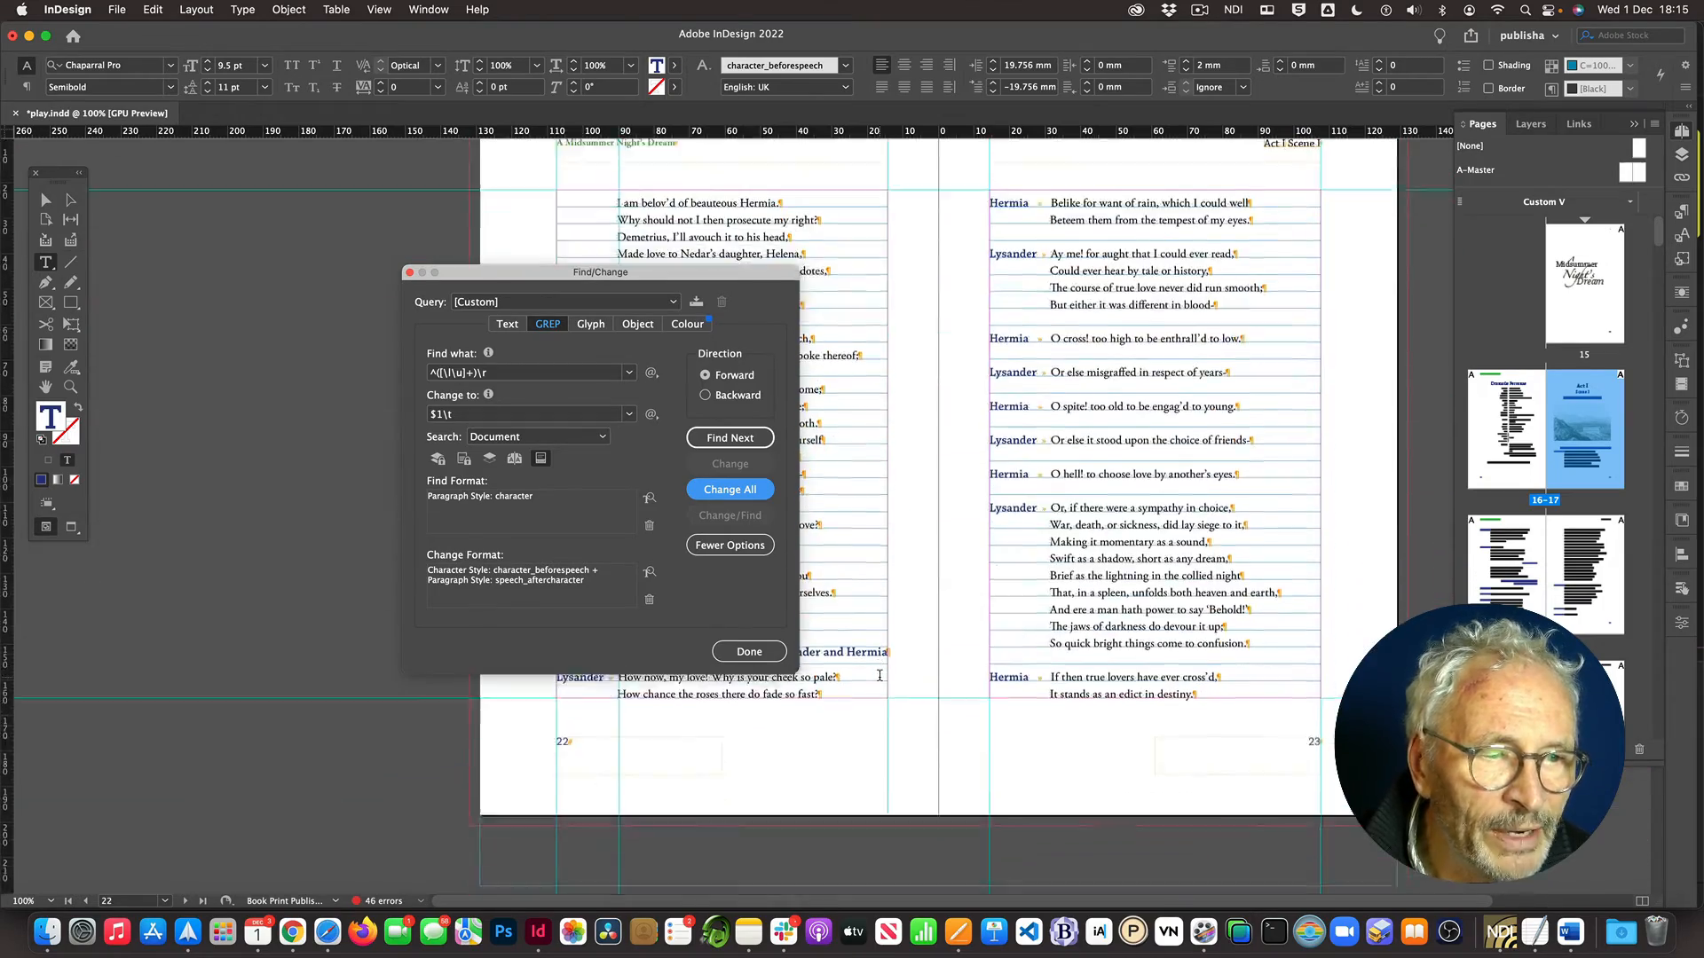
{"action": "scroll", "coordinate": [879, 676], "scroll_direction": "down", "scroll_amount": 20}
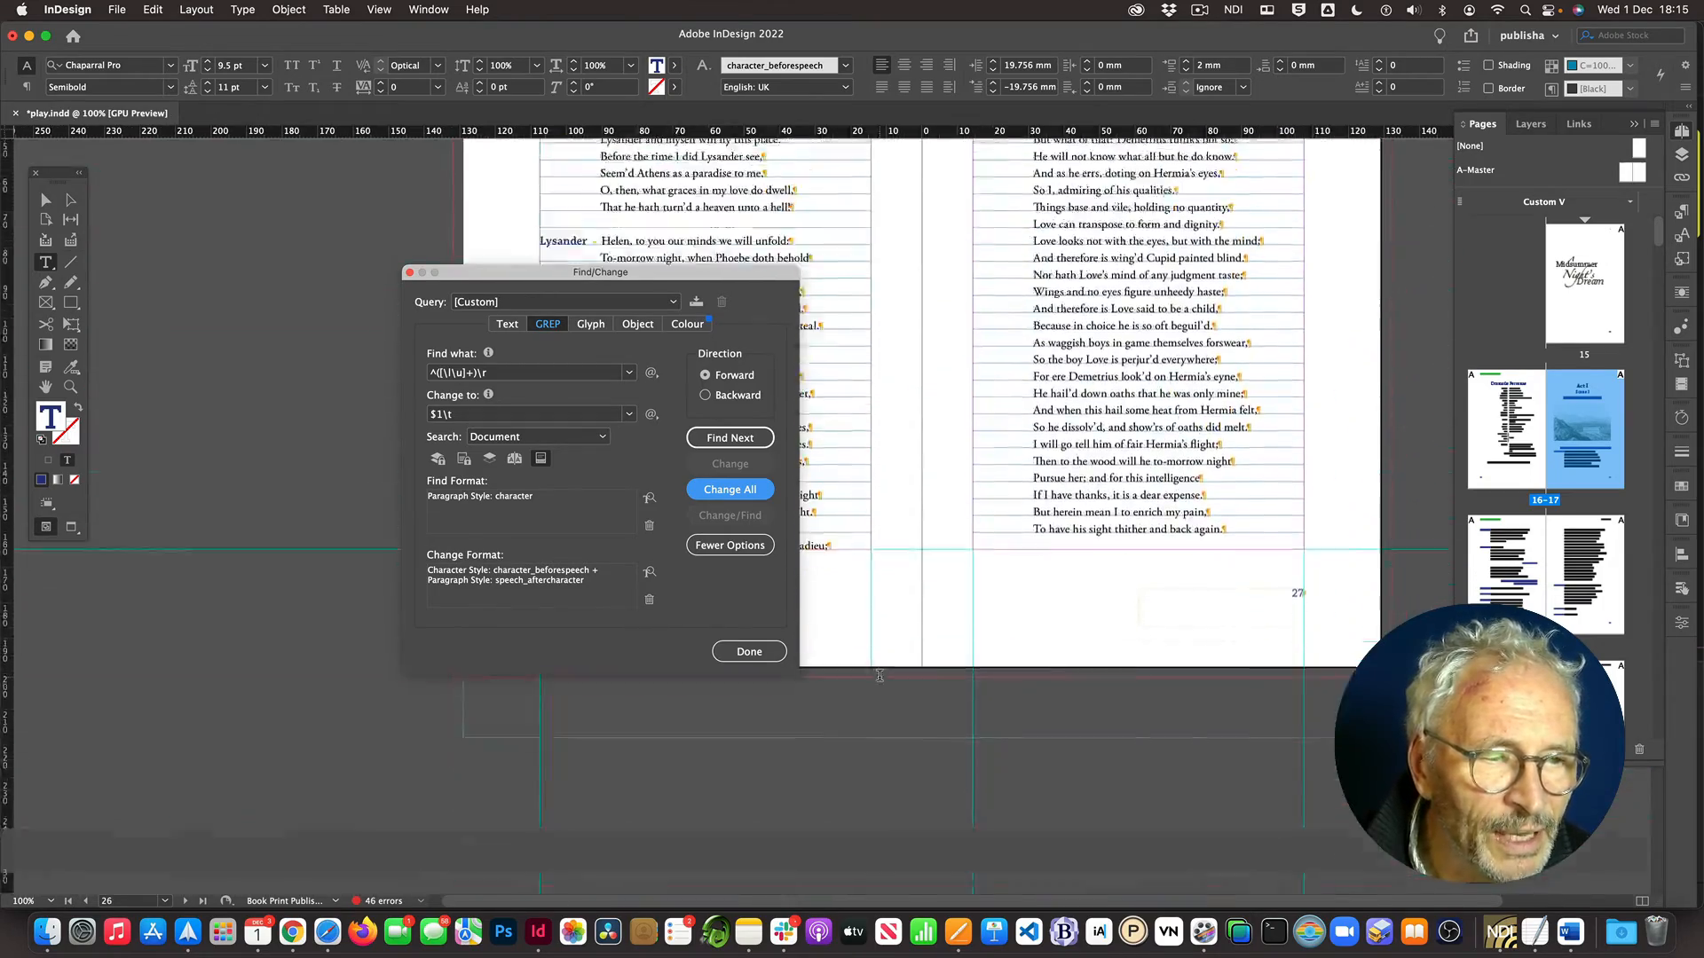
{"action": "scroll", "coordinate": [879, 677], "scroll_direction": "down", "scroll_amount": 4}
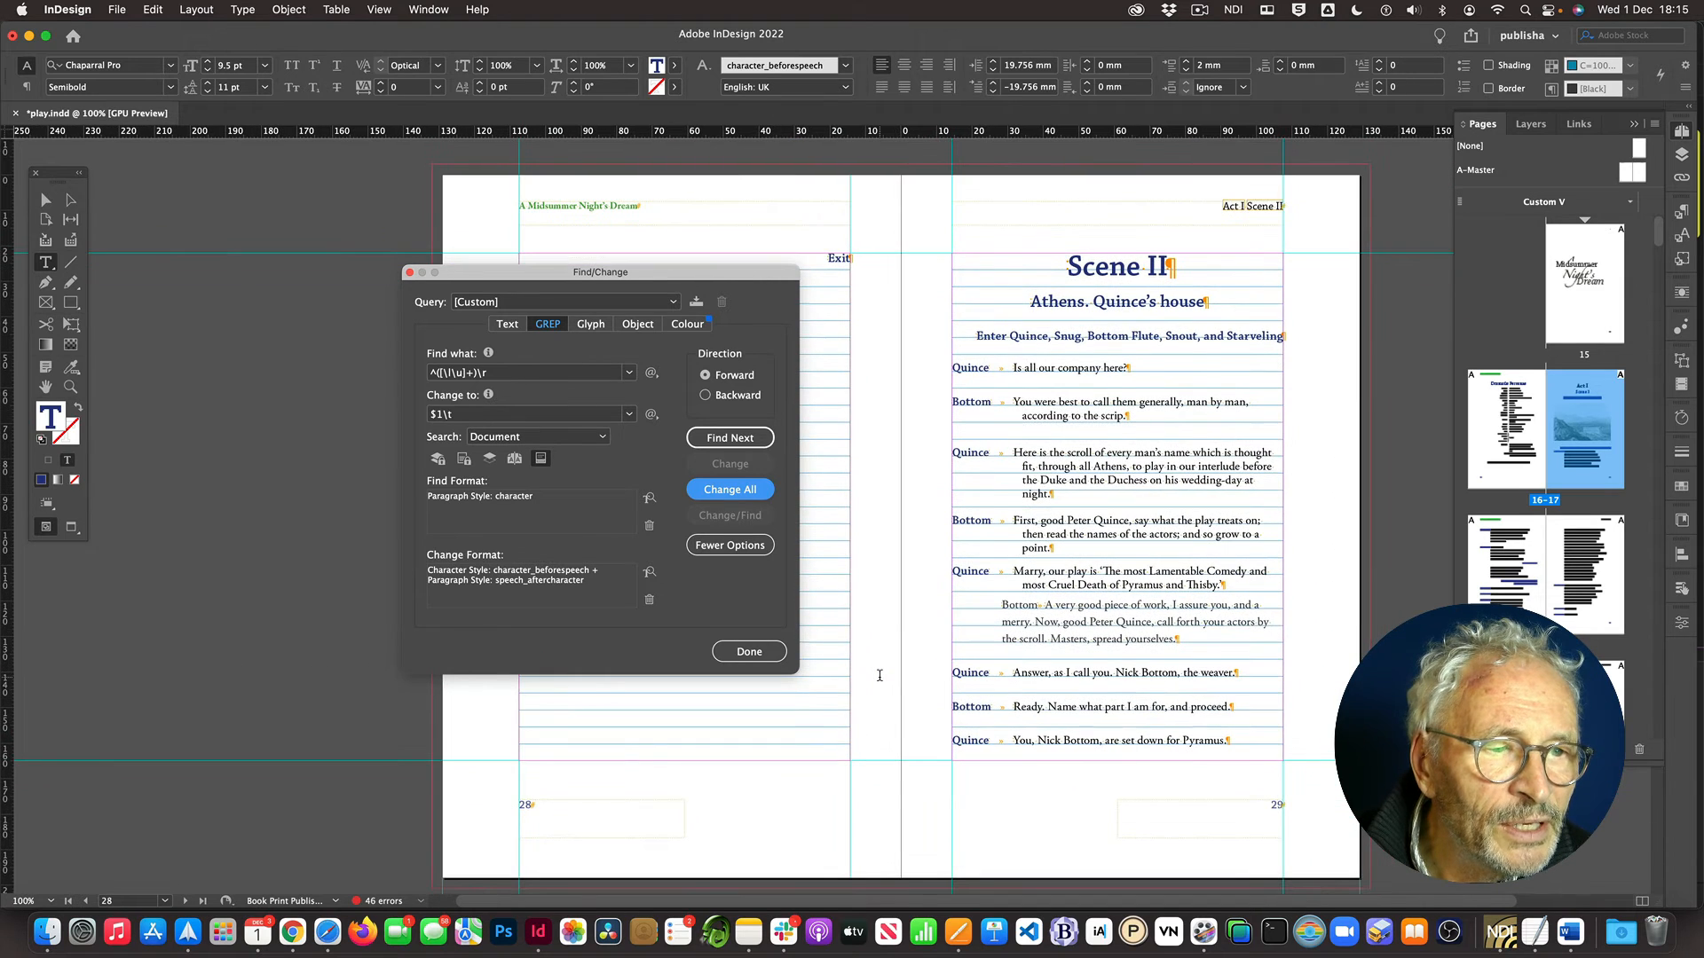
{"action": "scroll", "coordinate": [982, 473], "scroll_direction": "down", "scroll_amount": 2}
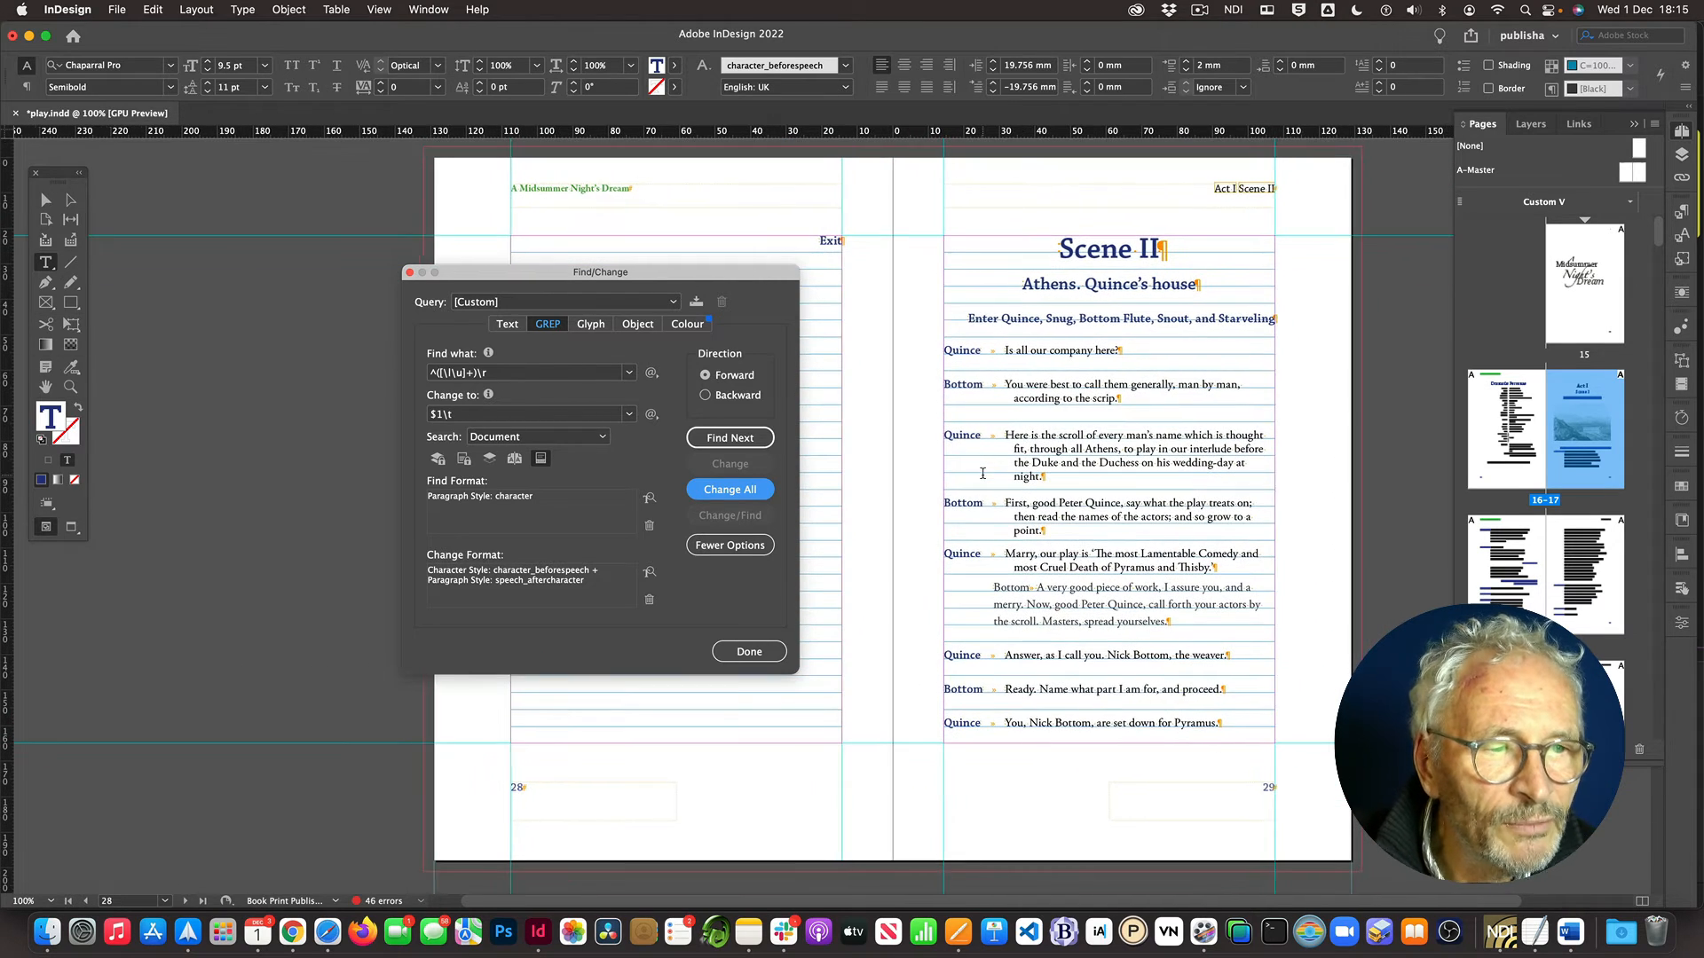
Step: Close Find/Change and check the leading in the basic character formats of the speech_aftercharacter paragraph style, leaving the style unchanged
{"action": "left_click", "coordinate": [1045, 463]}
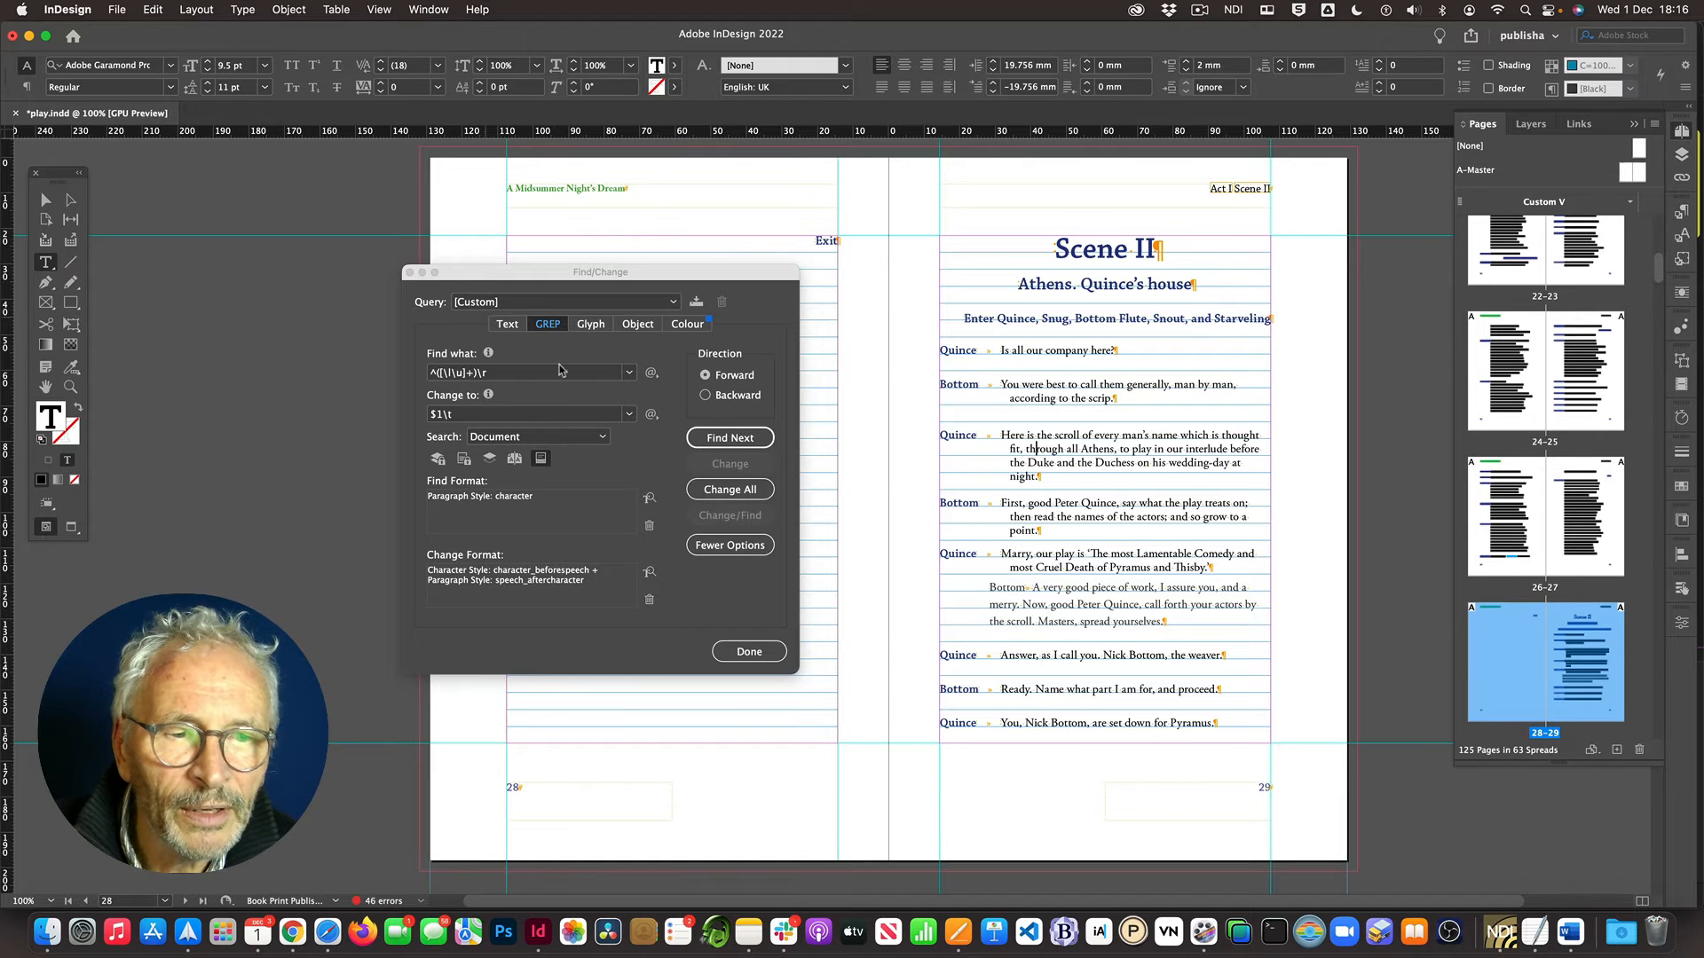
{"action": "left_click", "coordinate": [748, 652]}
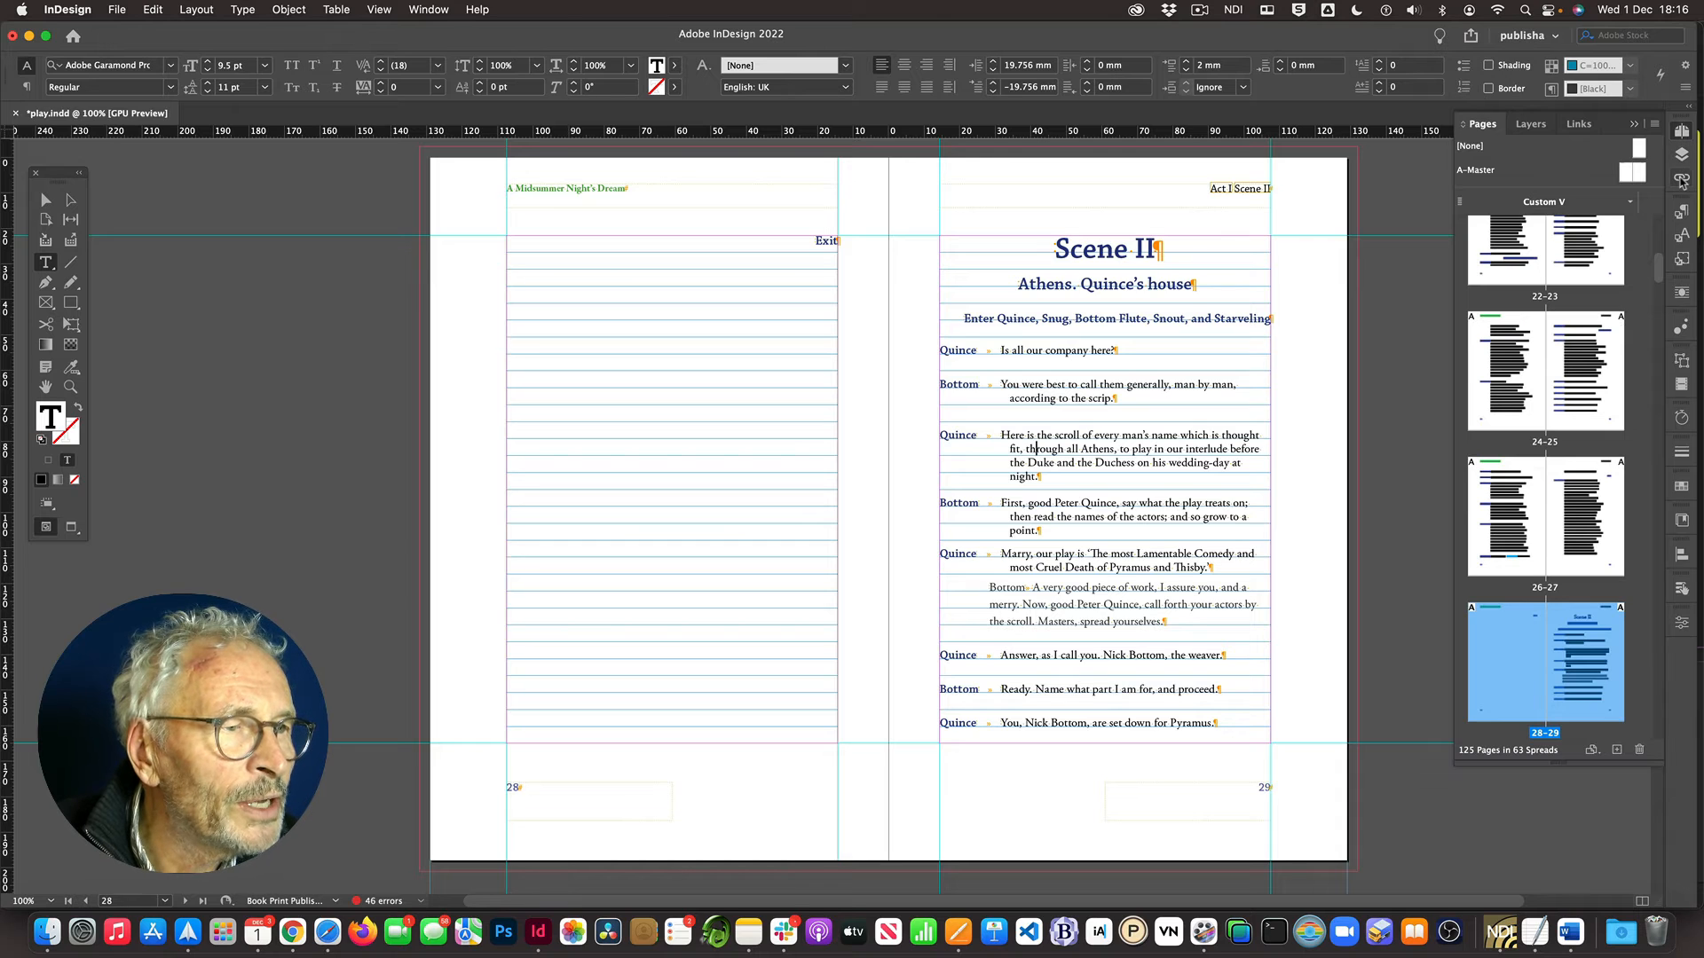
{"action": "left_click", "coordinate": [1680, 211]}
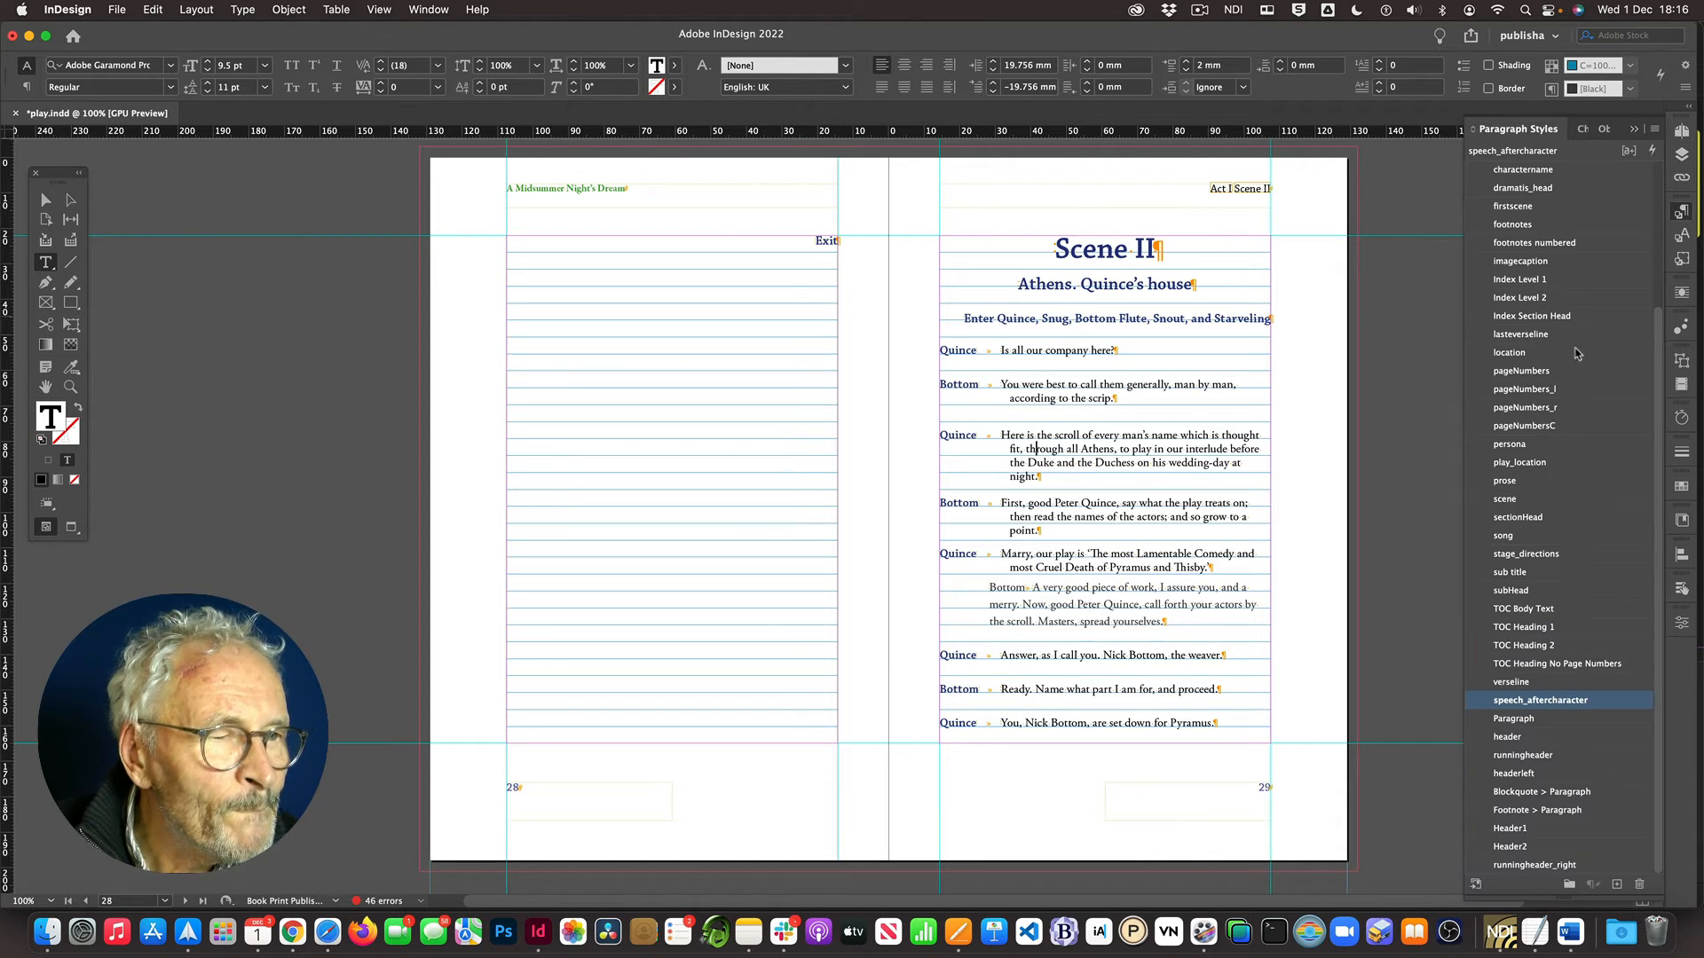
{"action": "double_click", "coordinate": [1488, 703]}
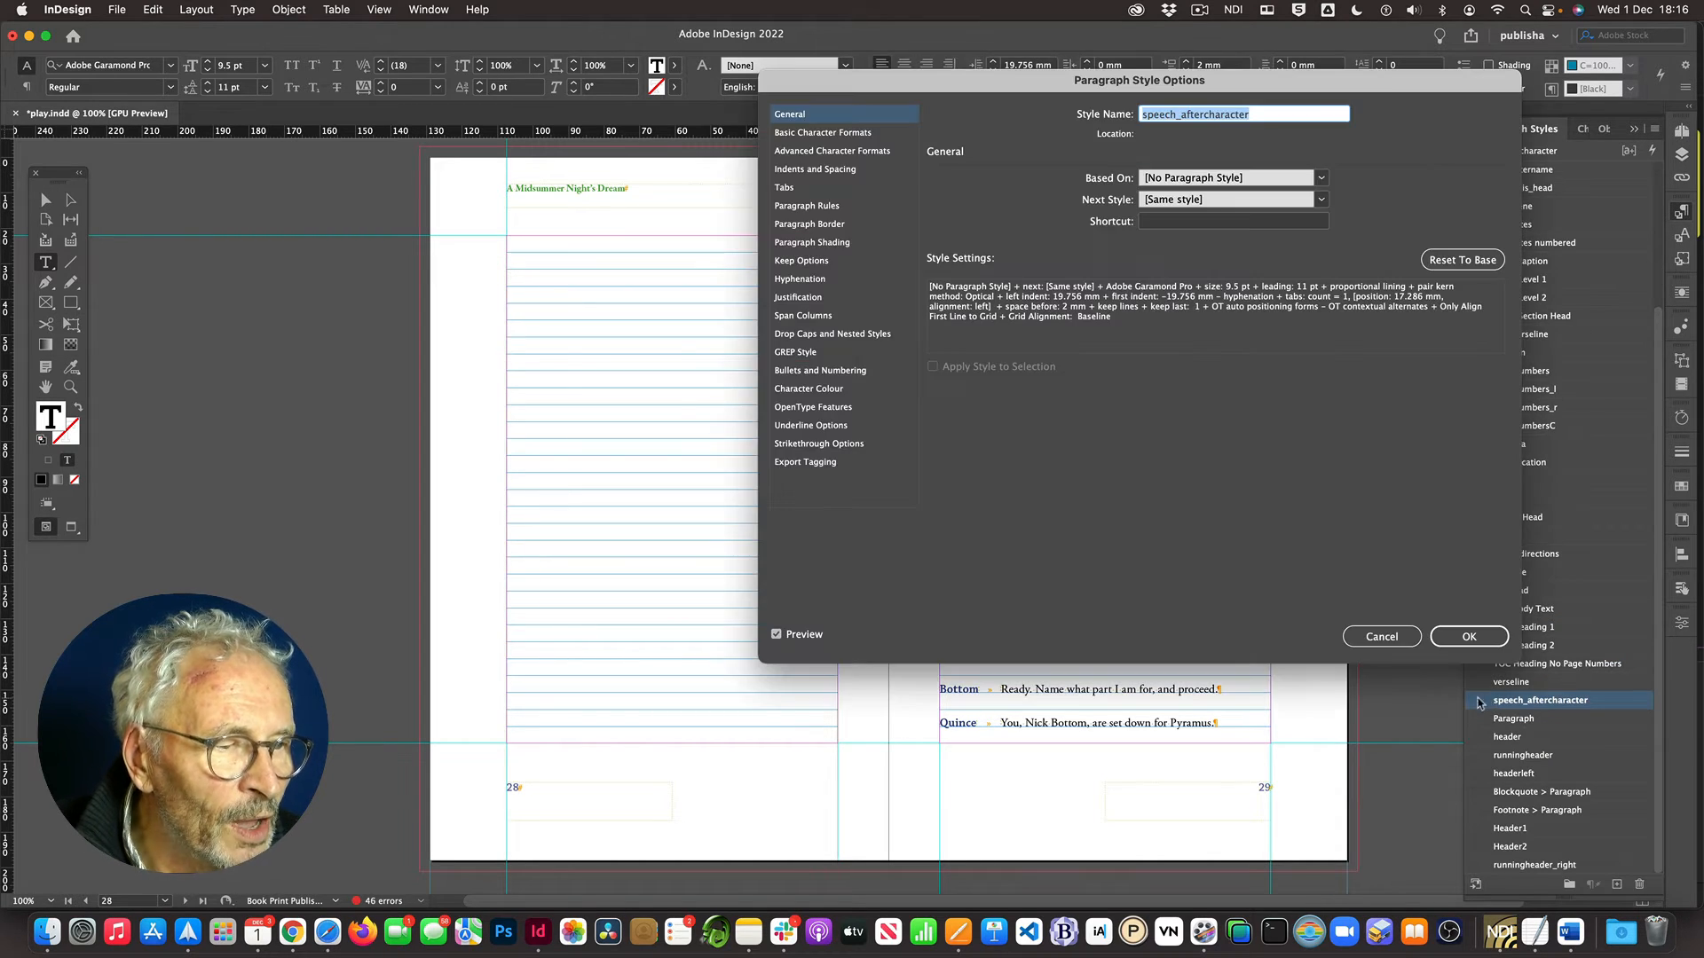
{"action": "left_click_drag", "start_coordinate": [1100, 110], "coordinate": [508, 104]}
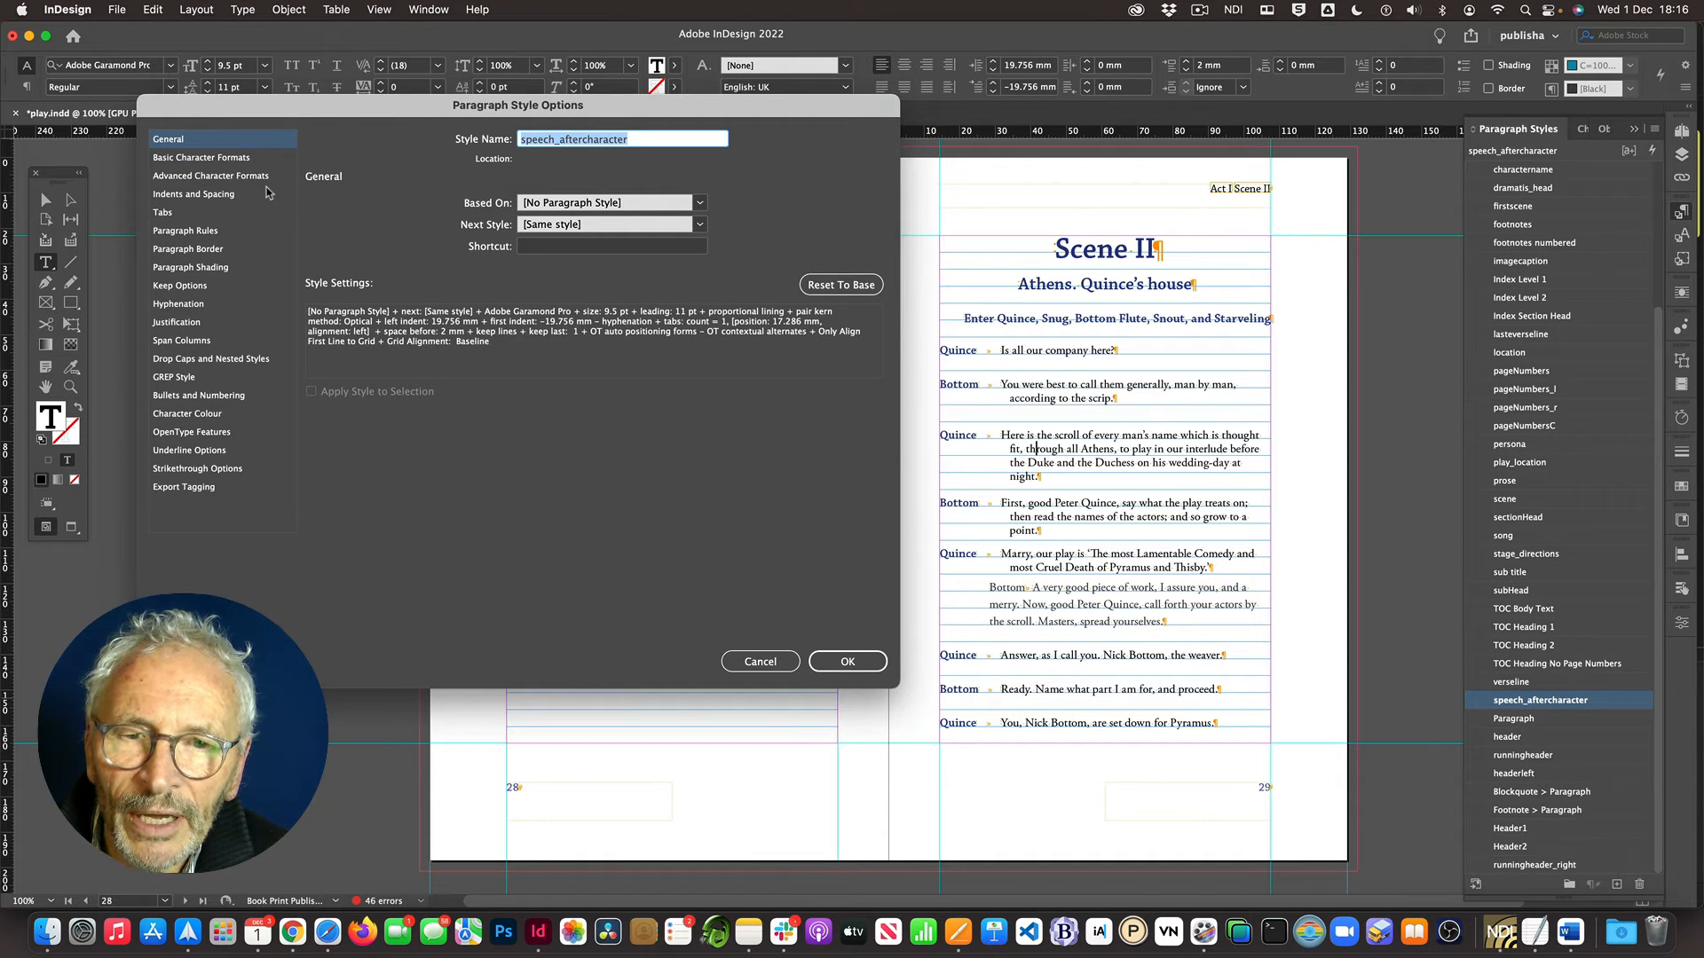
{"action": "left_click", "coordinate": [180, 158]}
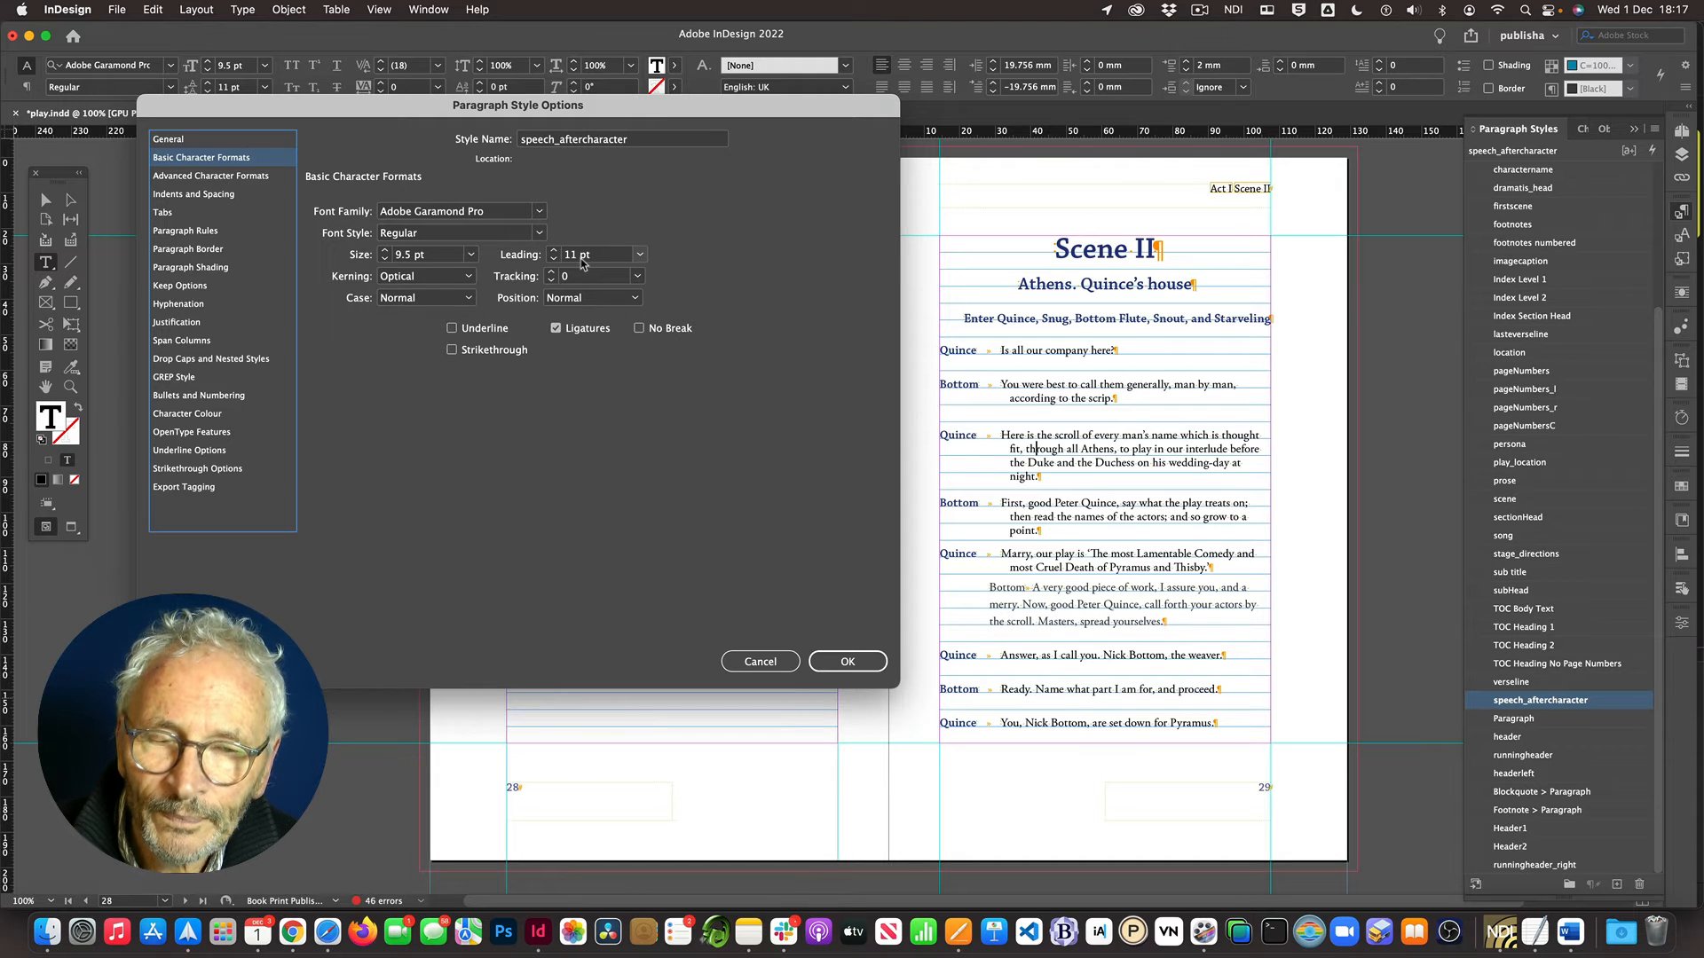
{"action": "left_click", "coordinate": [761, 661]}
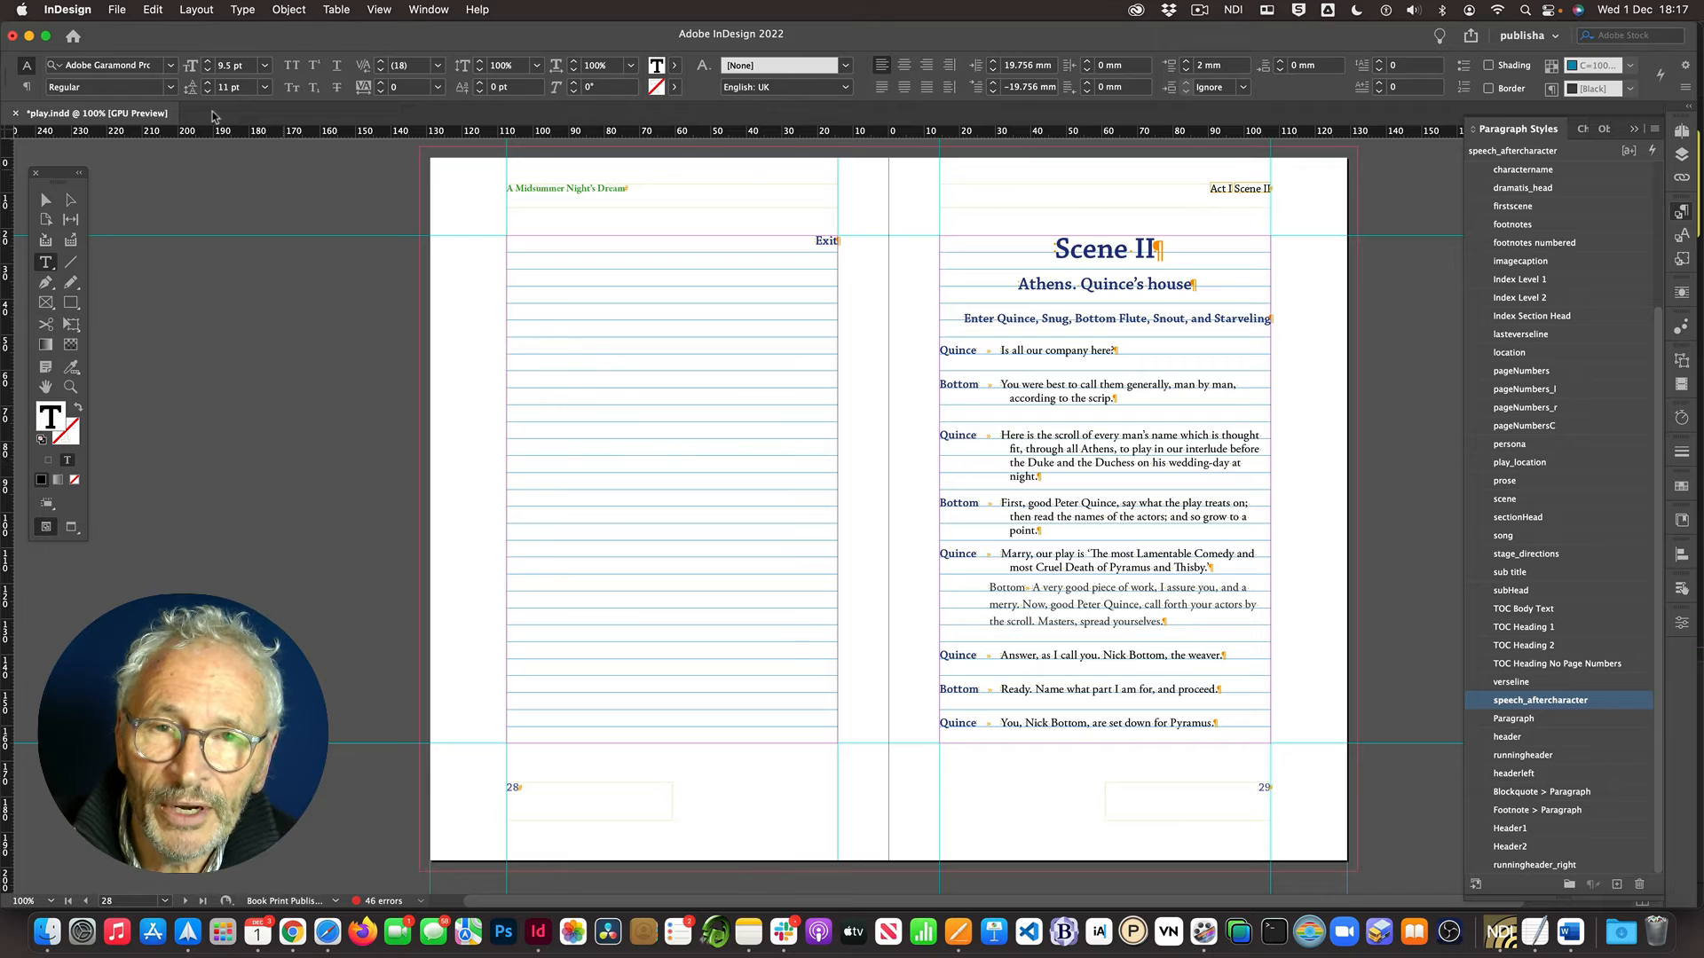
Step: Copy the baseline grid's increment value from the Grids preferences without changing any preference
{"action": "left_click", "coordinate": [66, 12]}
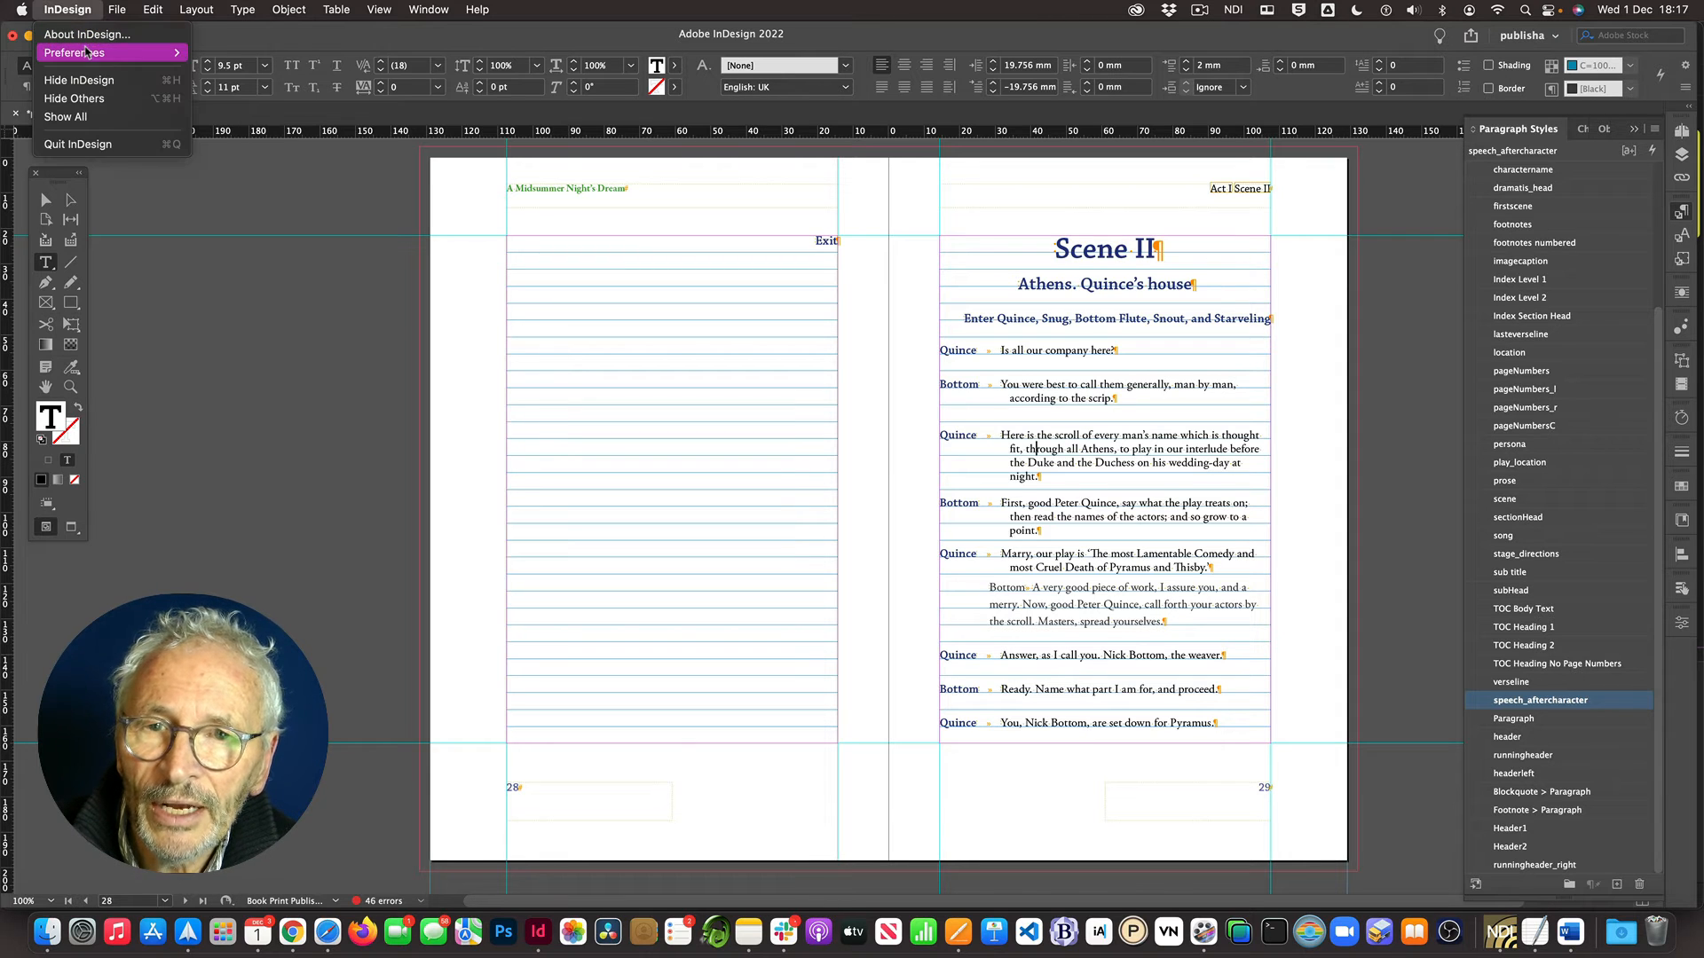
{"action": "mouse_move", "coordinate": [89, 53]}
{"action": "left_click", "coordinate": [237, 200]}
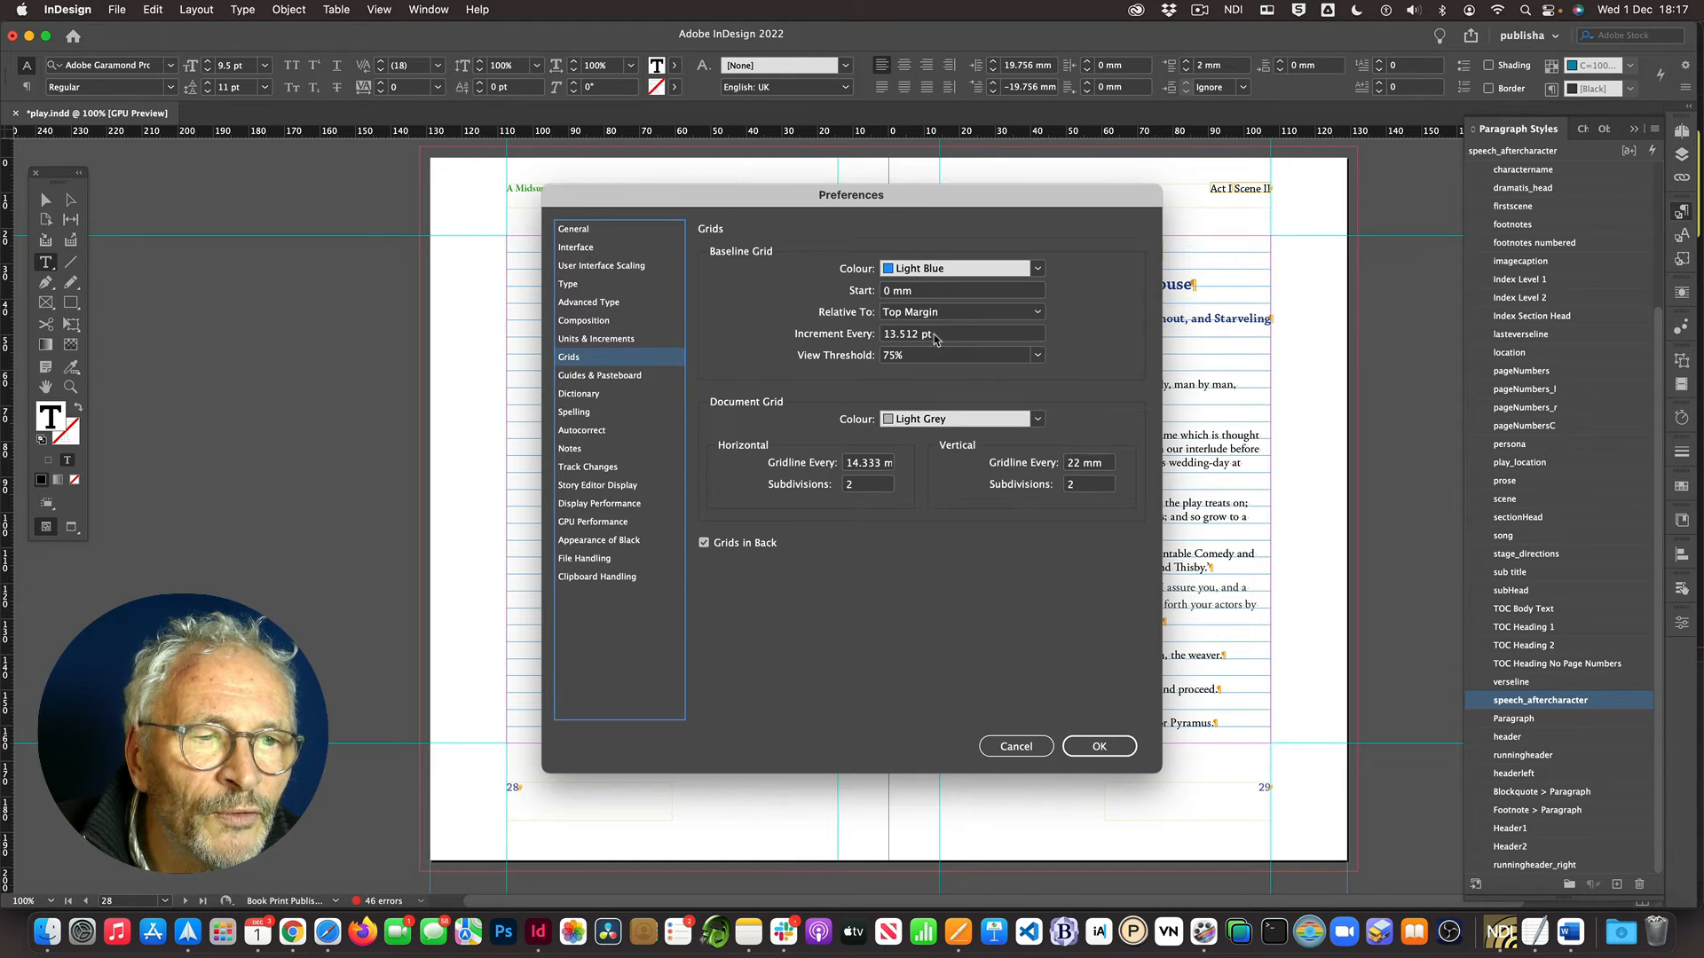
{"action": "left_click_drag", "start_coordinate": [936, 338], "coordinate": [886, 339]}
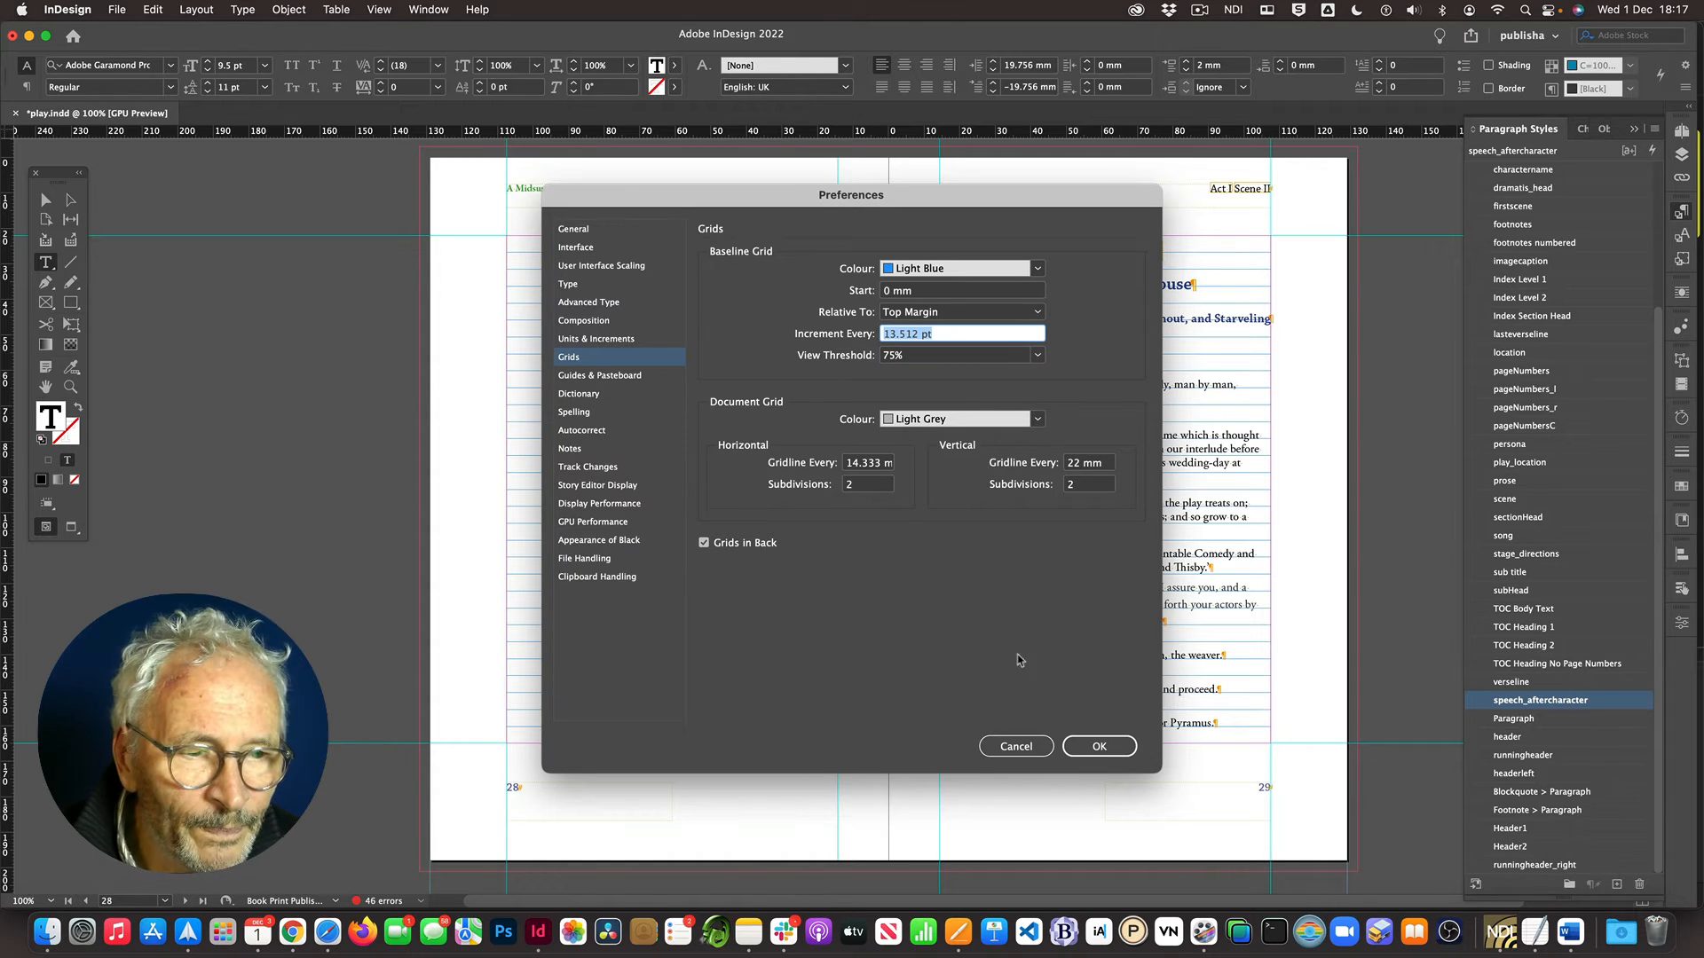
{"action": "left_click", "coordinate": [1017, 745]}
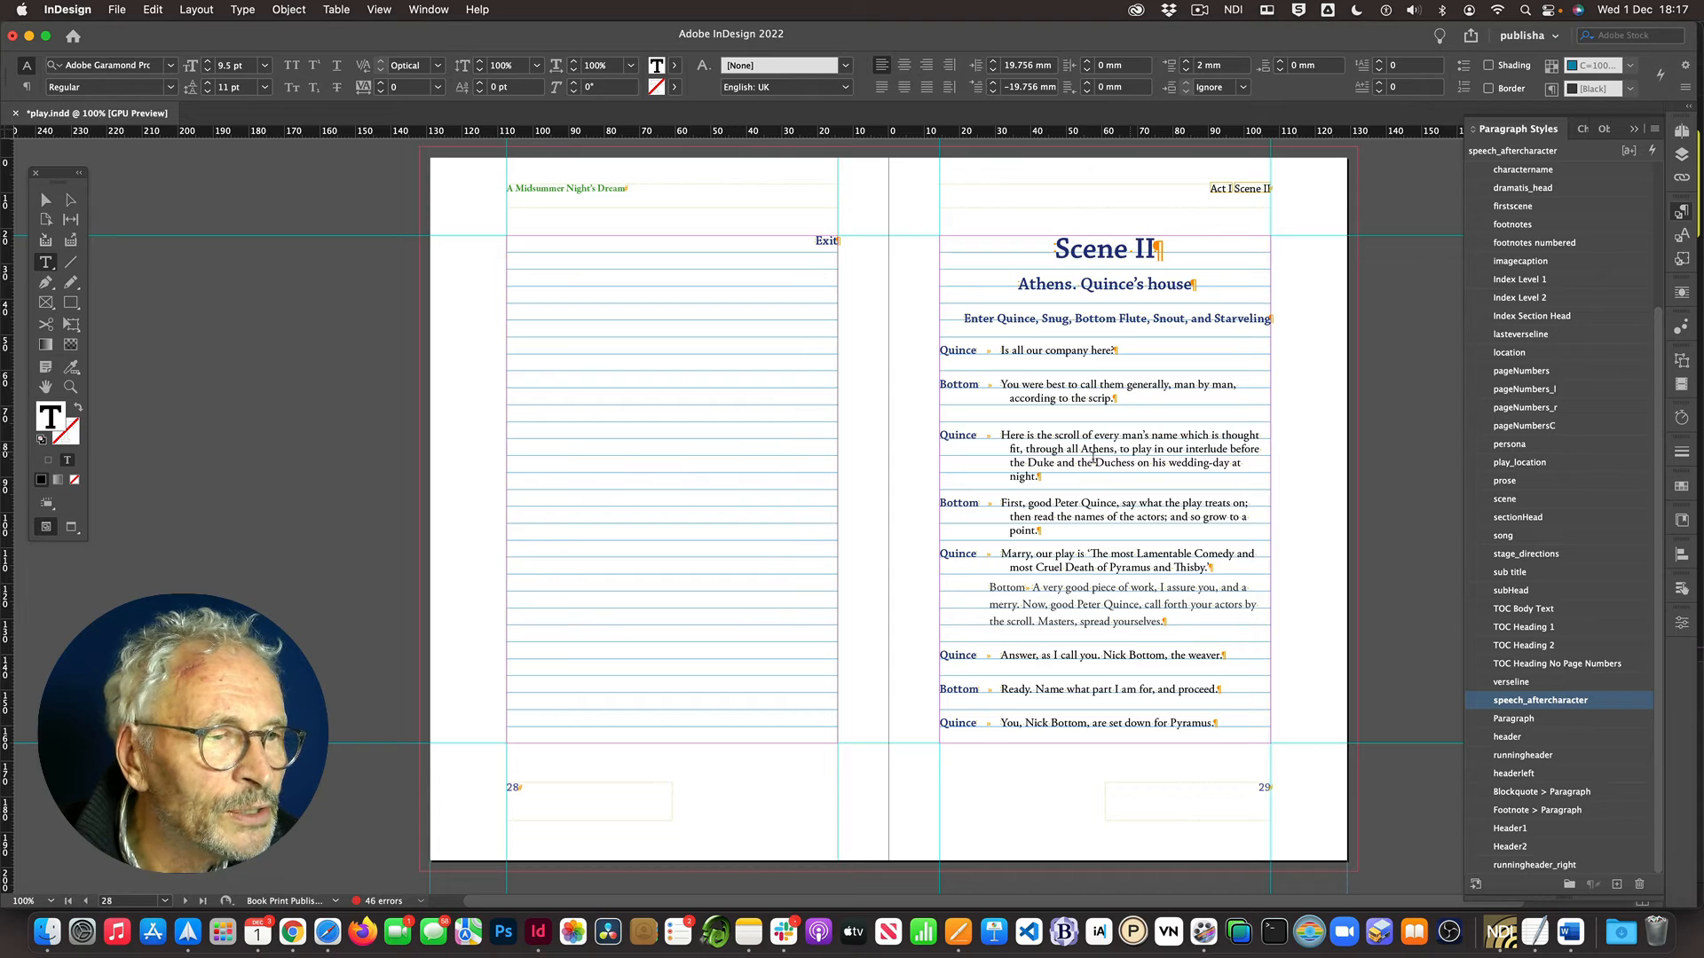
Step: Set the leading of the speech_aftercharacter paragraph style to 13.512 pt to match the baseline grid increment
{"action": "double_click", "coordinate": [1496, 701]}
{"action": "left_click", "coordinate": [178, 158]}
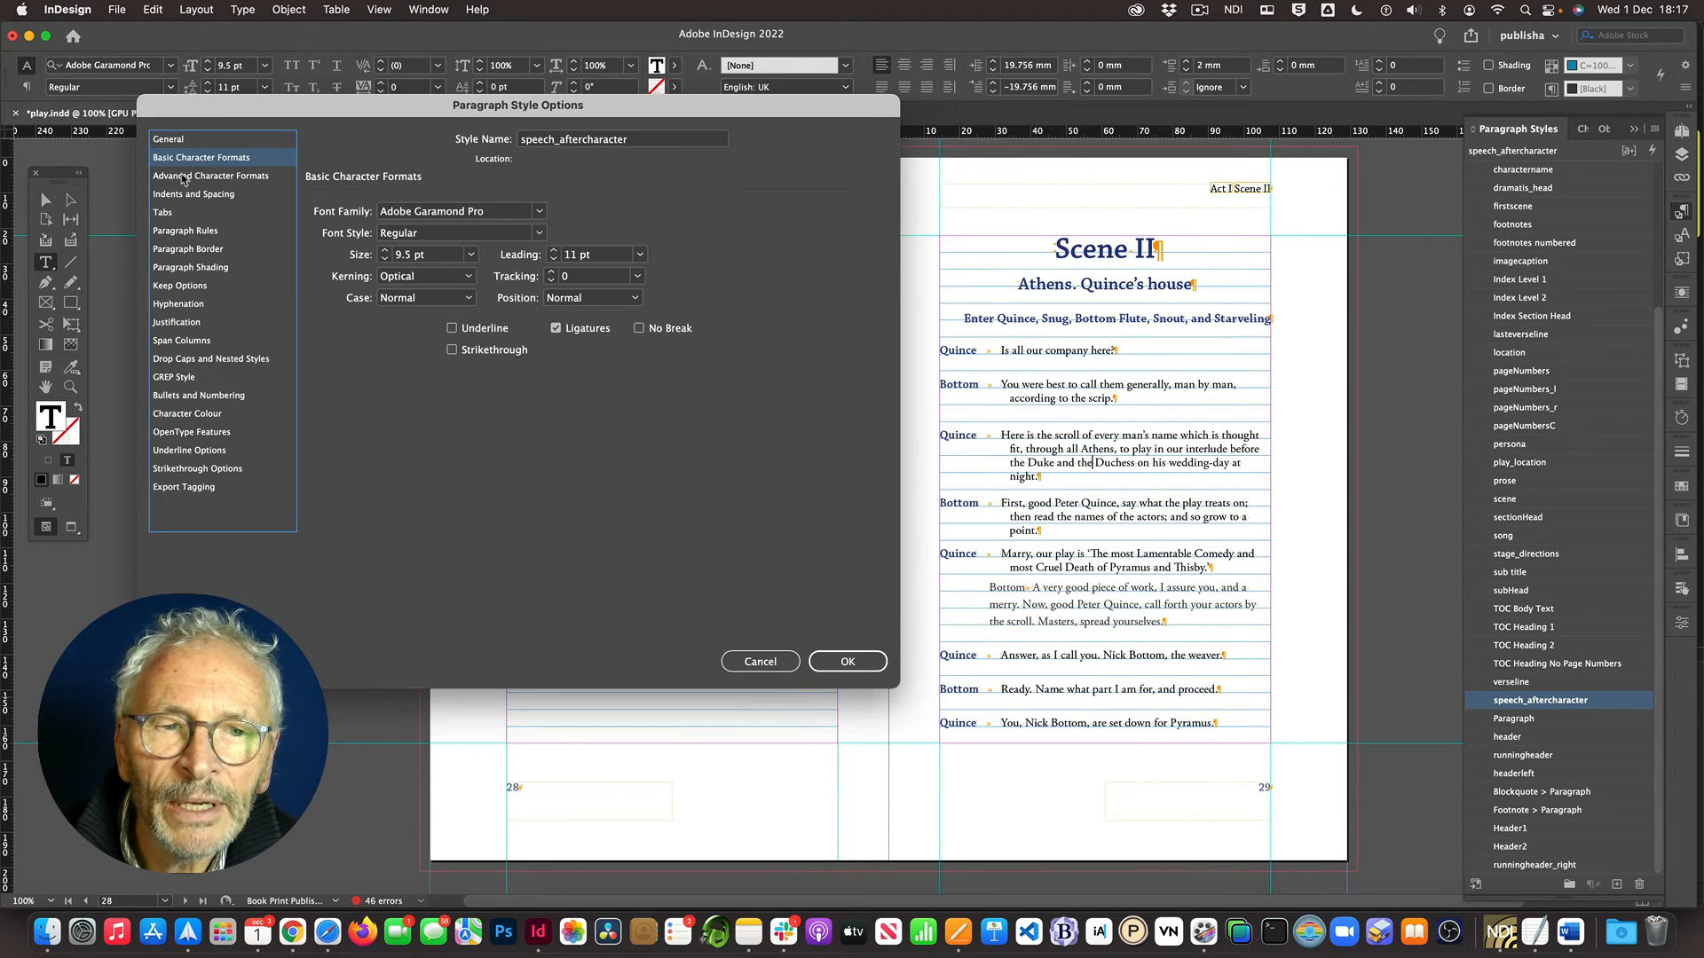
{"action": "left_click_drag", "start_coordinate": [592, 256], "coordinate": [566, 258]}
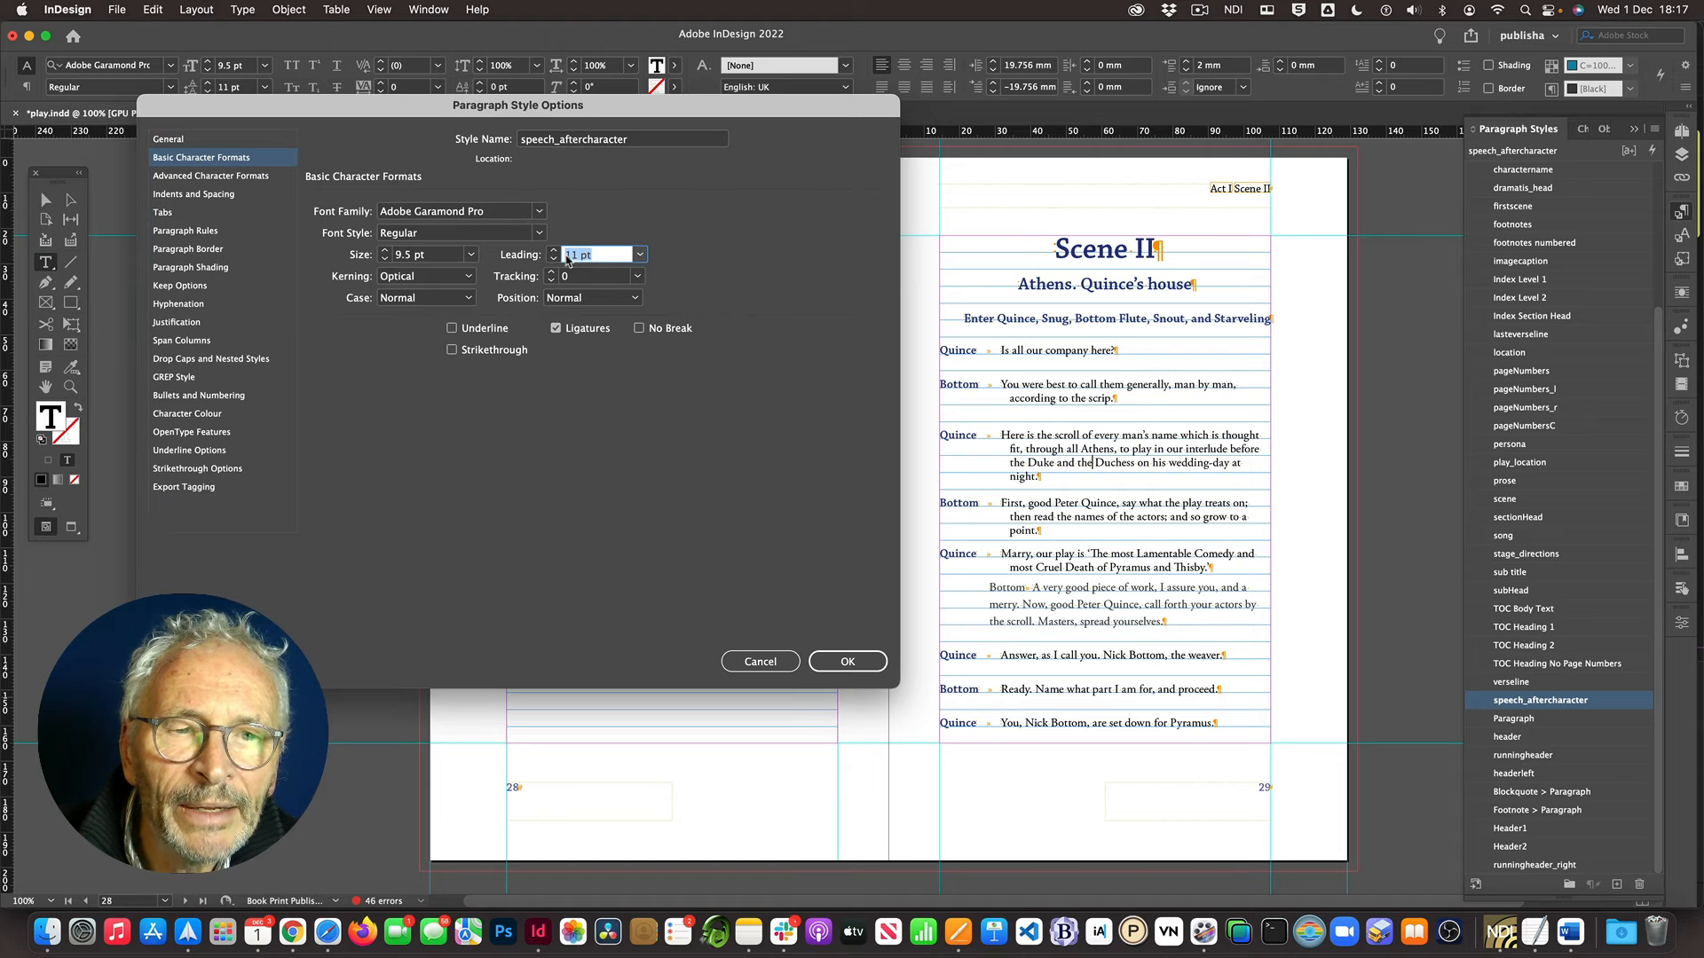
{"action": "type", "text": "13.512 pt"}
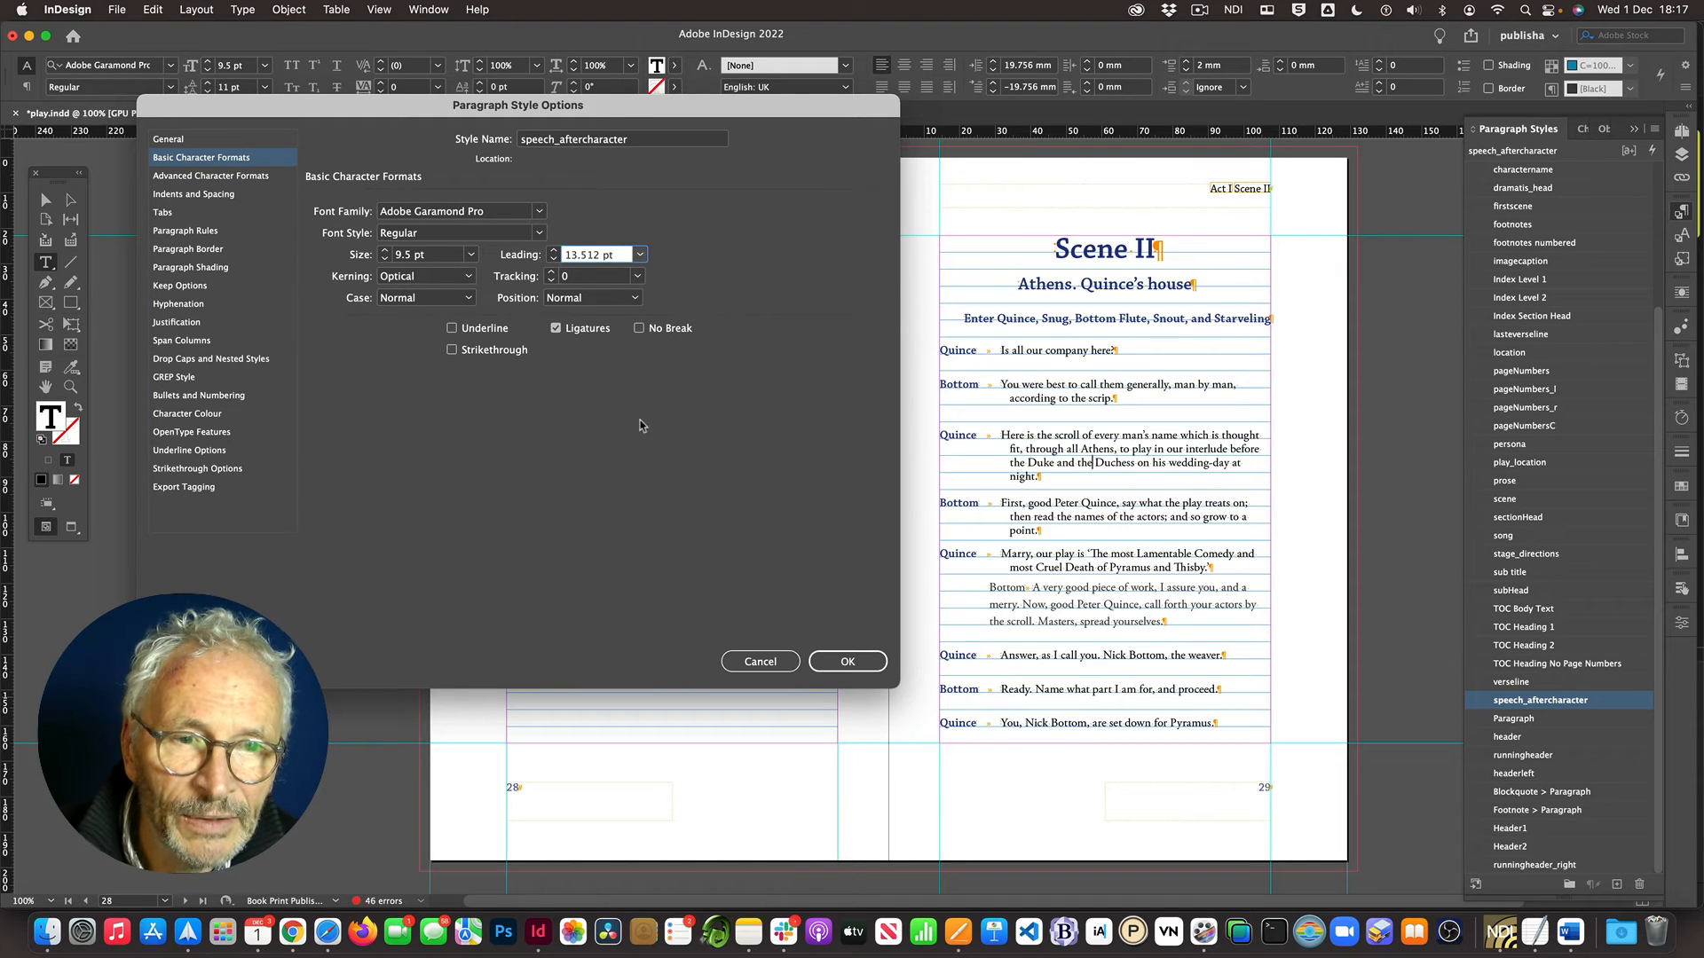
{"action": "left_click", "coordinate": [441, 256]}
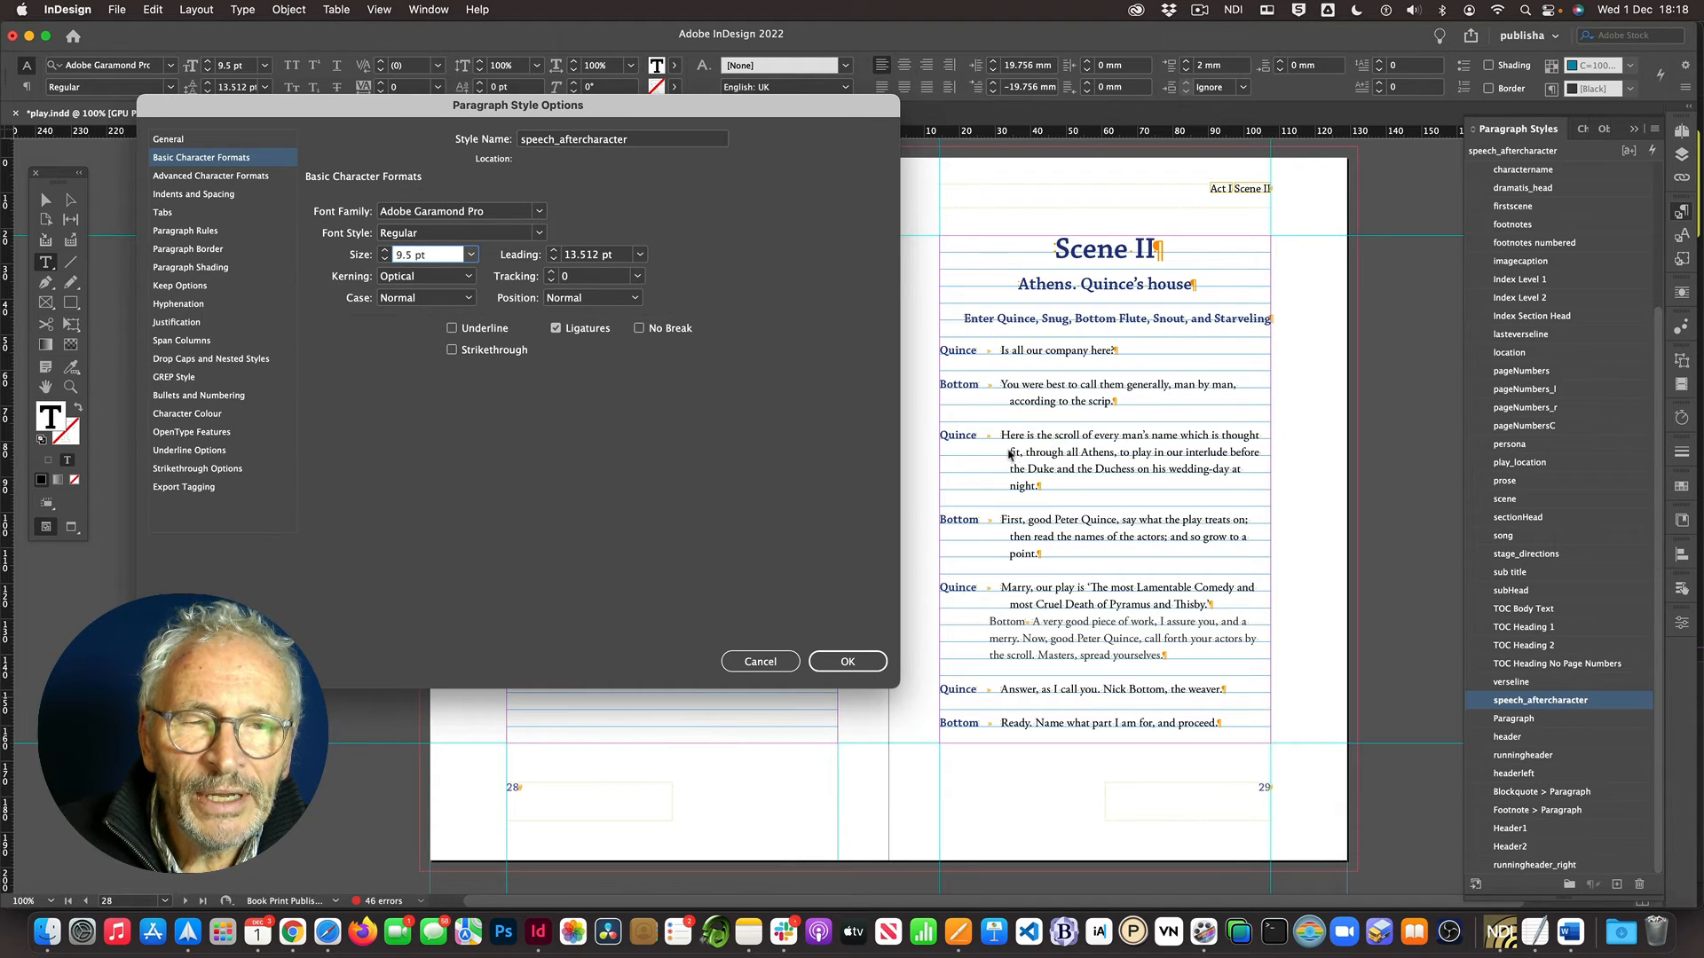
Step: Give the speech_firstline paragraph style a hanging indent with a 20 mm left indent and a -20 mm first line indent
{"action": "left_click", "coordinate": [191, 196]}
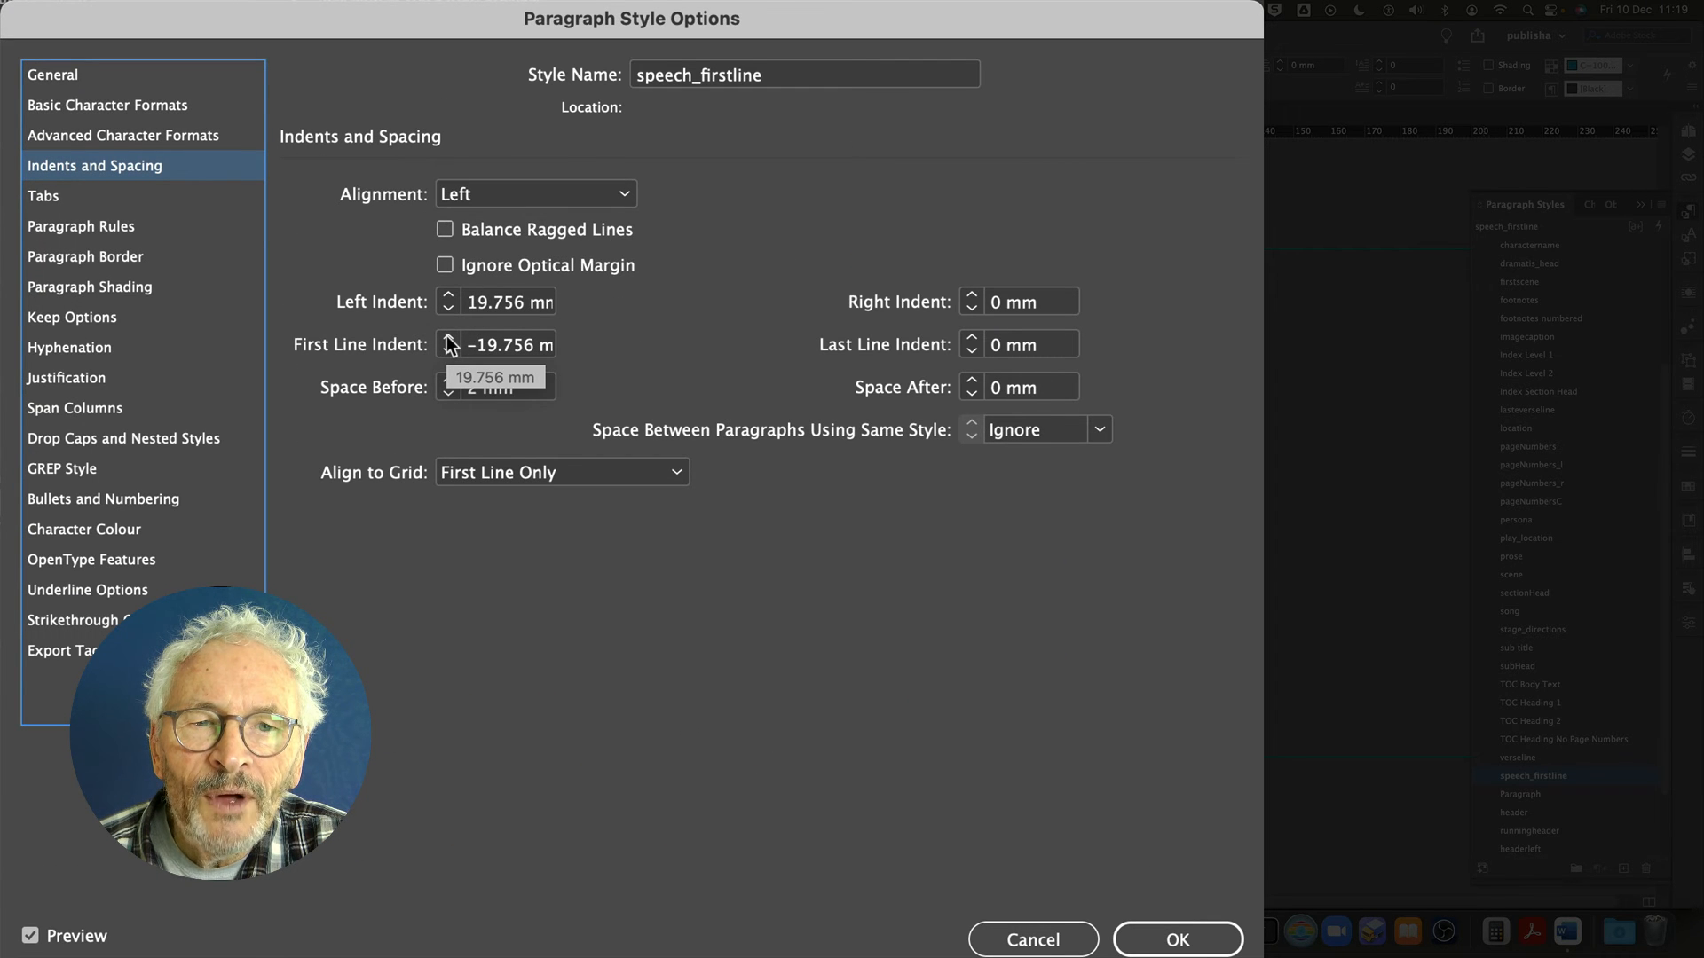
{"action": "left_click_drag", "start_coordinate": [466, 304], "coordinate": [559, 307]}
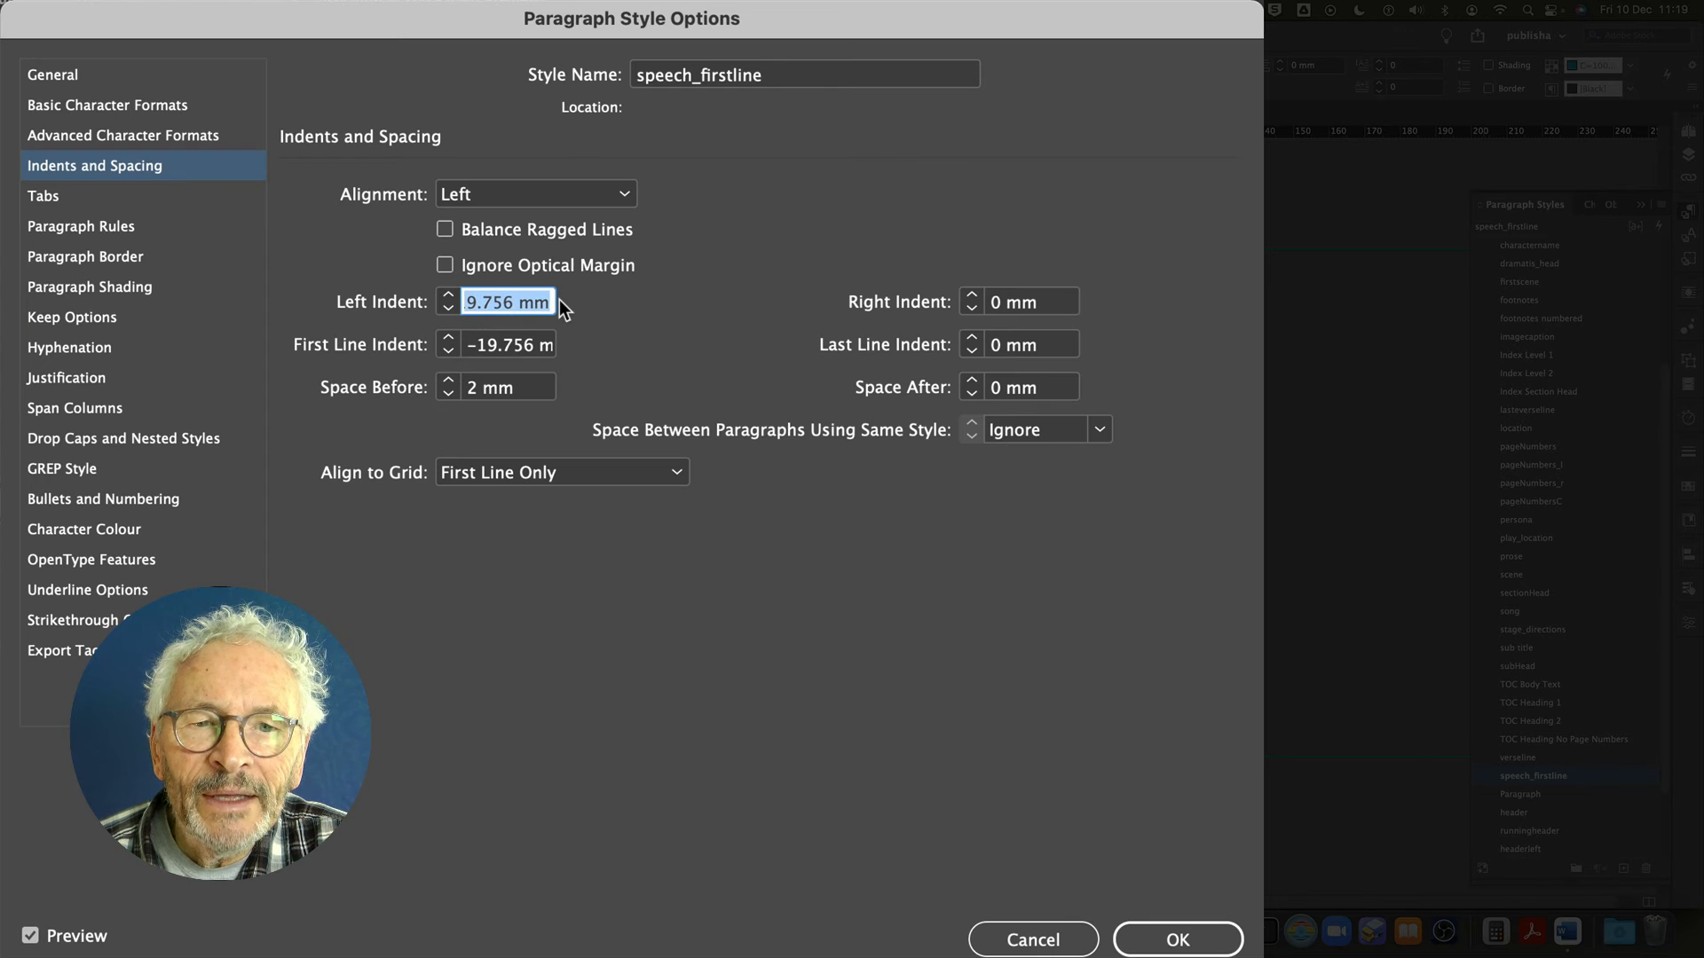
{"action": "type", "text": "20"}
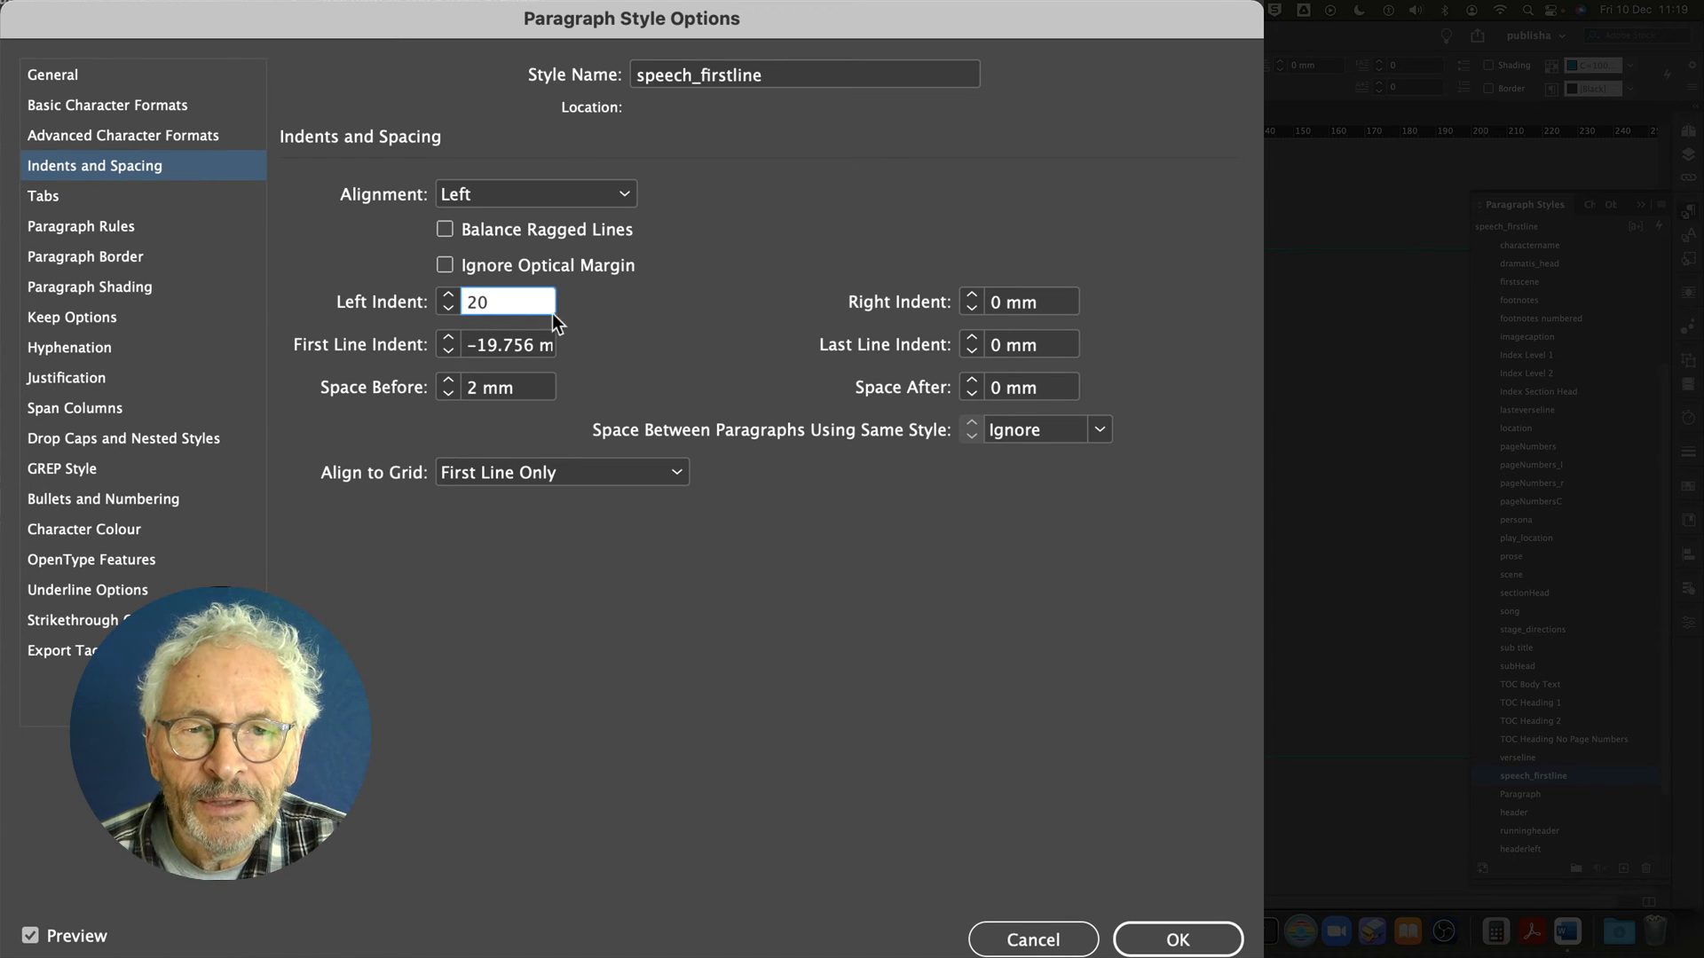
{"action": "left_click", "coordinate": [532, 346]}
{"action": "left_click_drag", "start_coordinate": [465, 344], "coordinate": [574, 351]}
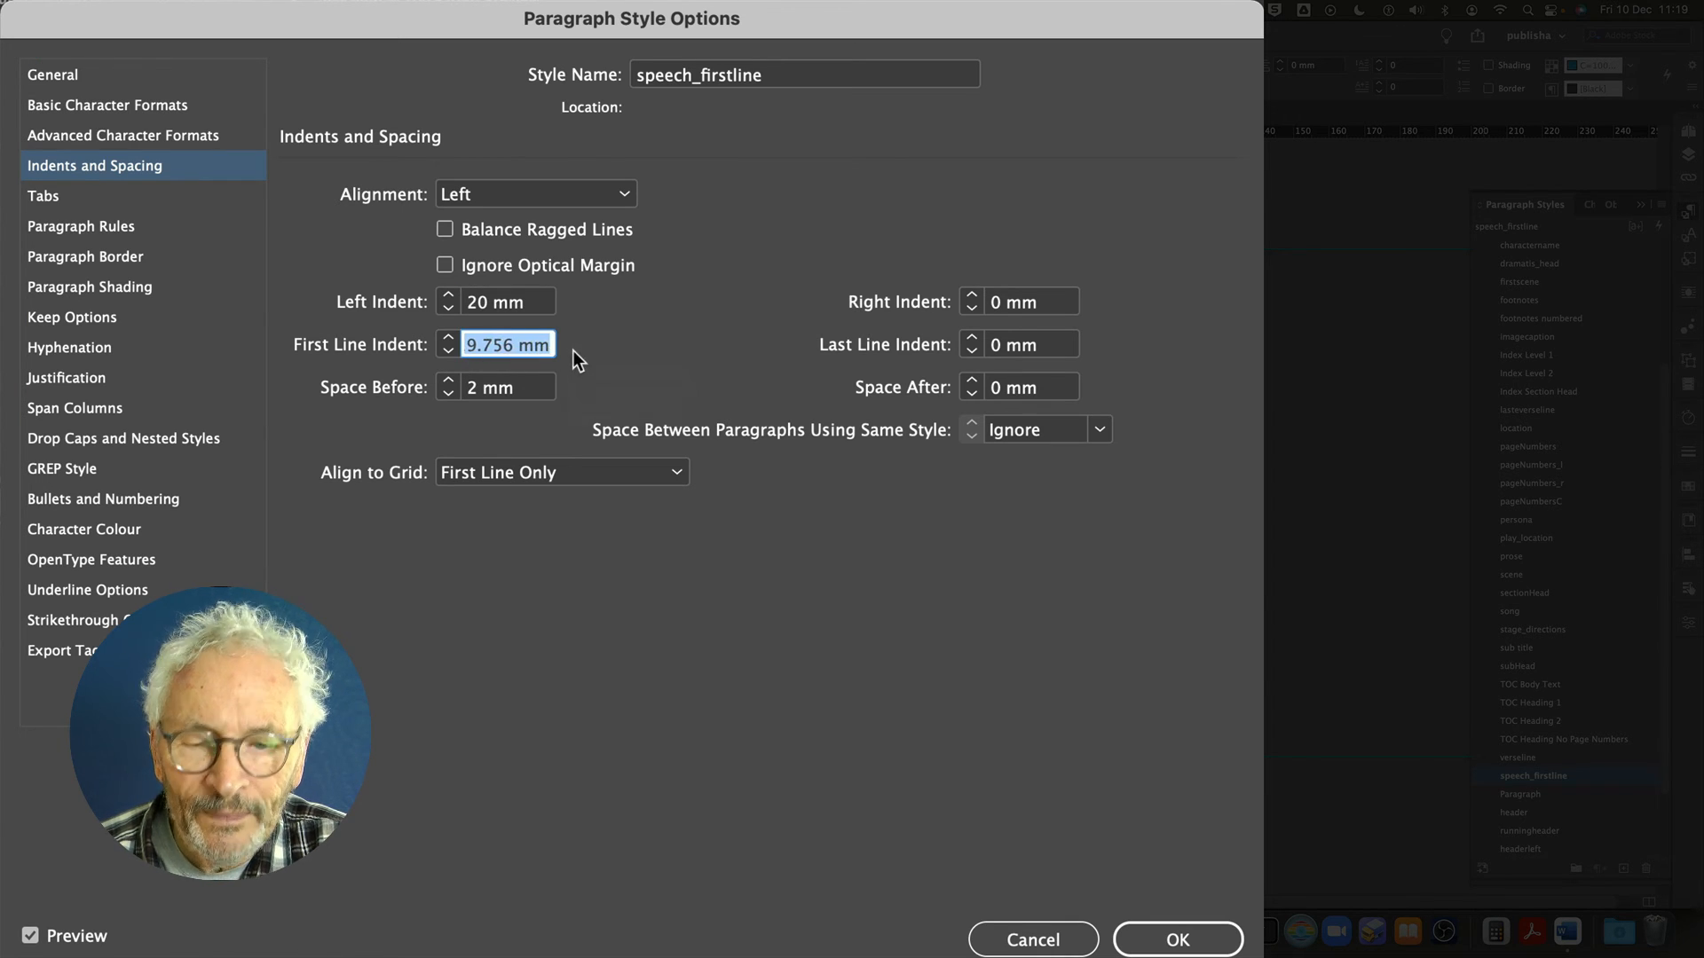
{"action": "type", "text": "20"}
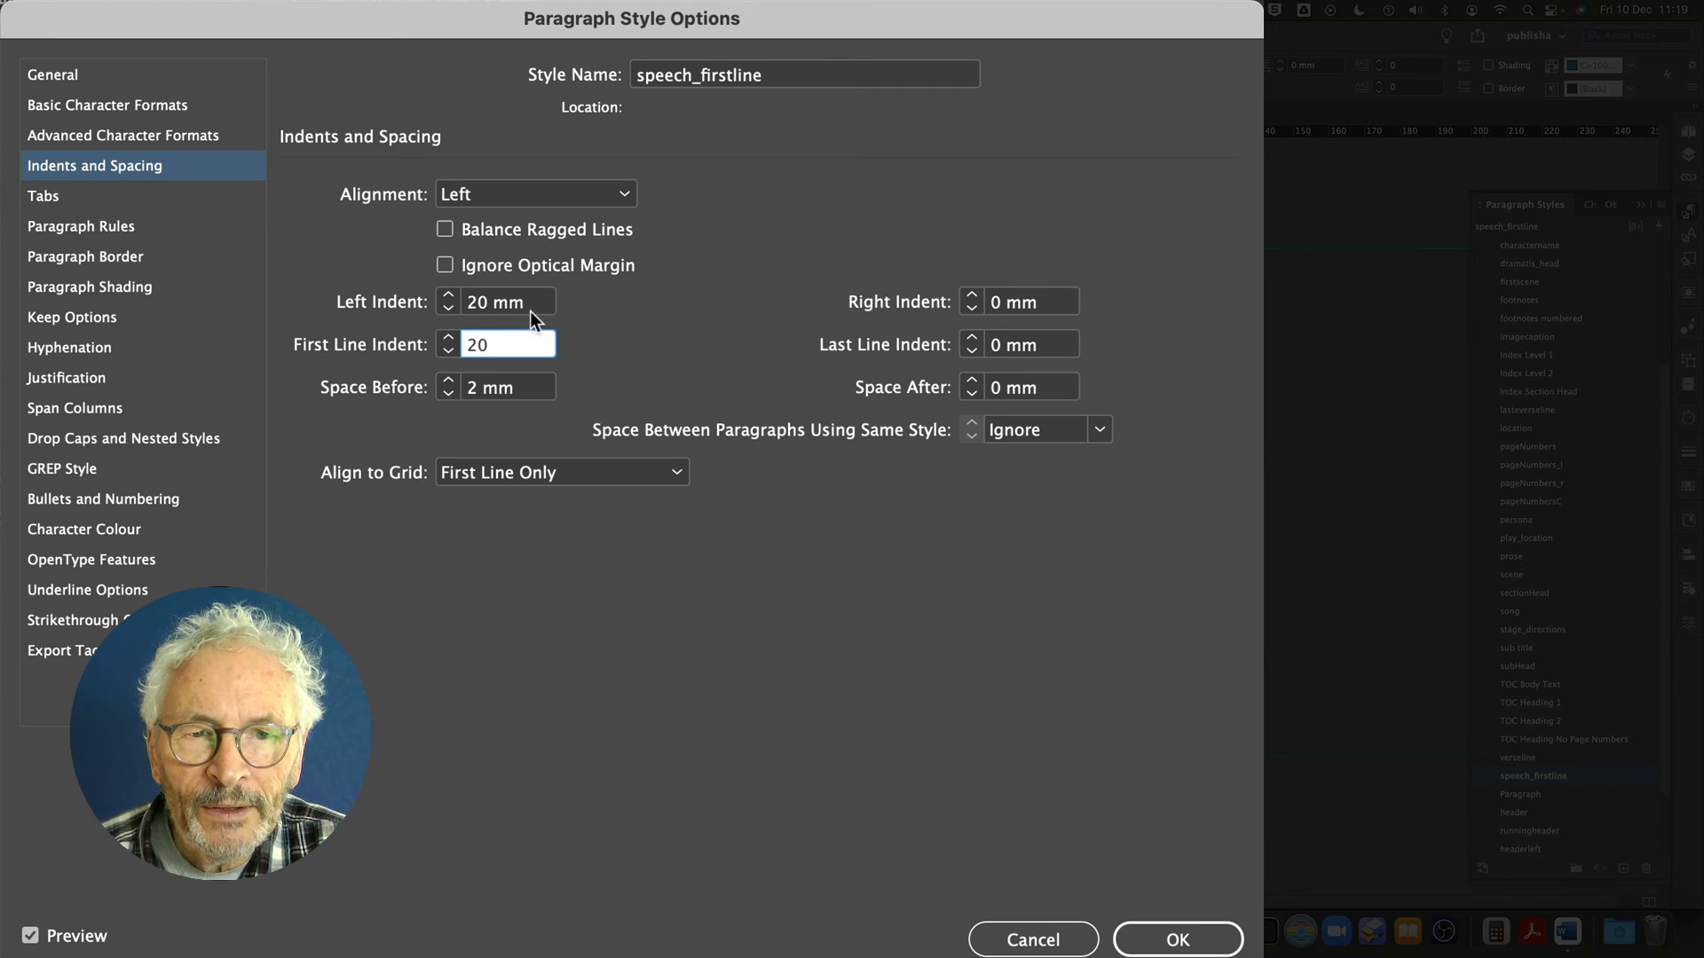
{"action": "left_click", "coordinate": [531, 304]}
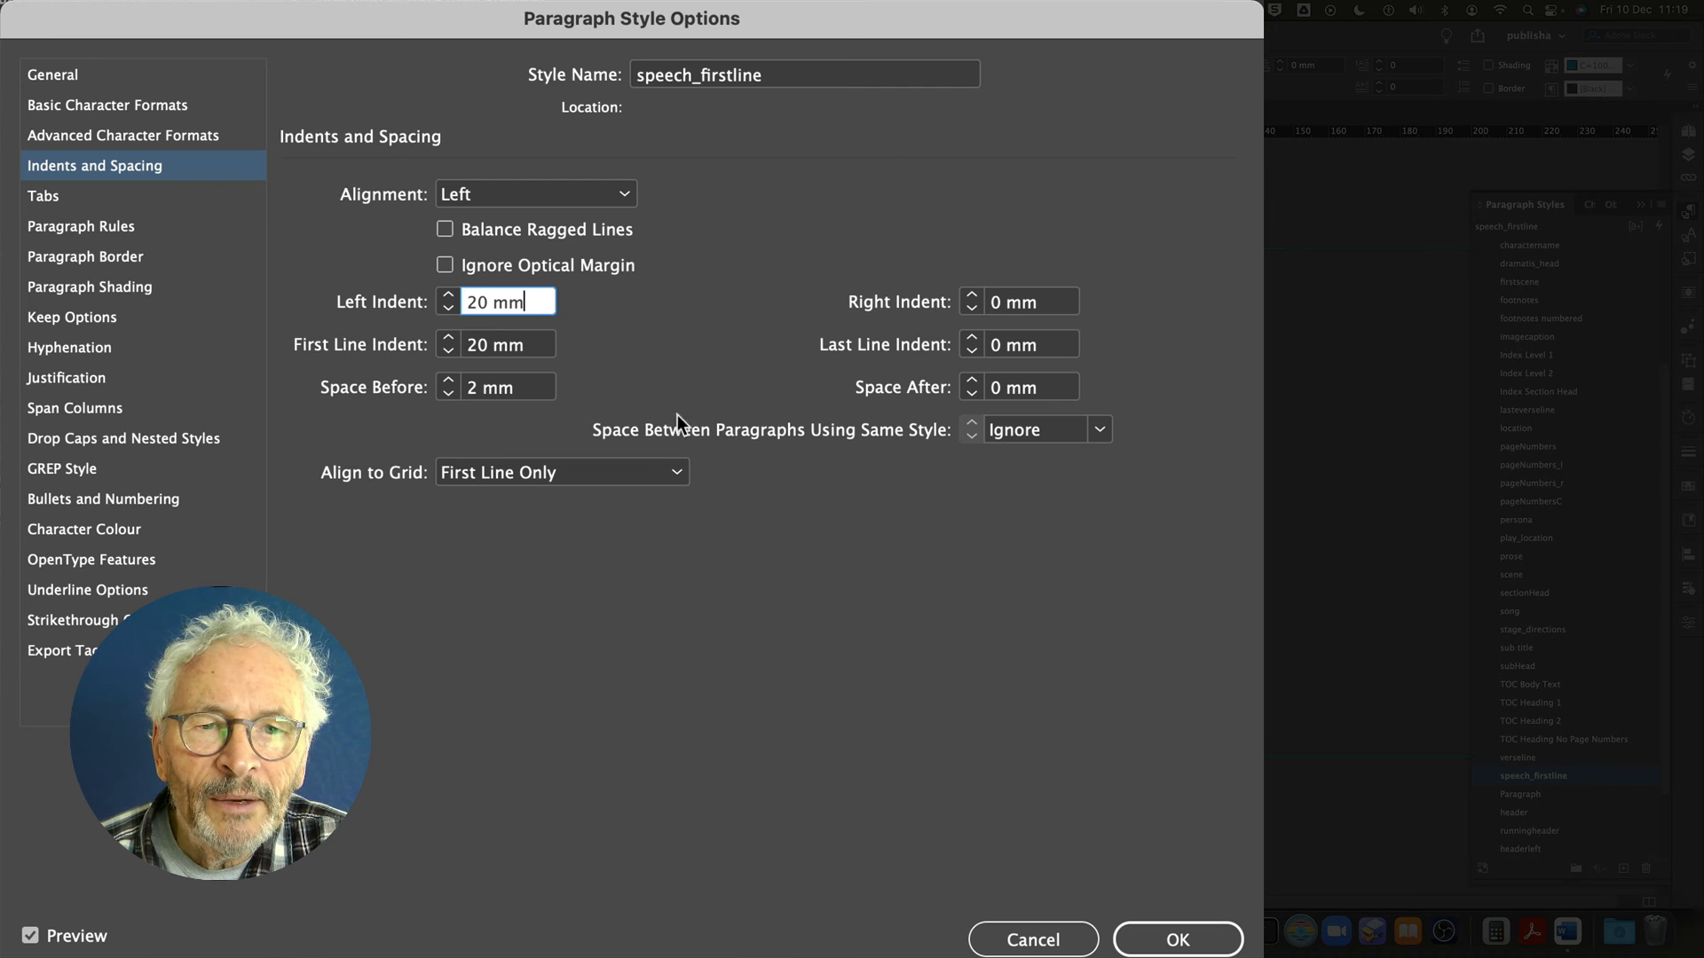
{"action": "left_click", "coordinate": [468, 345]}
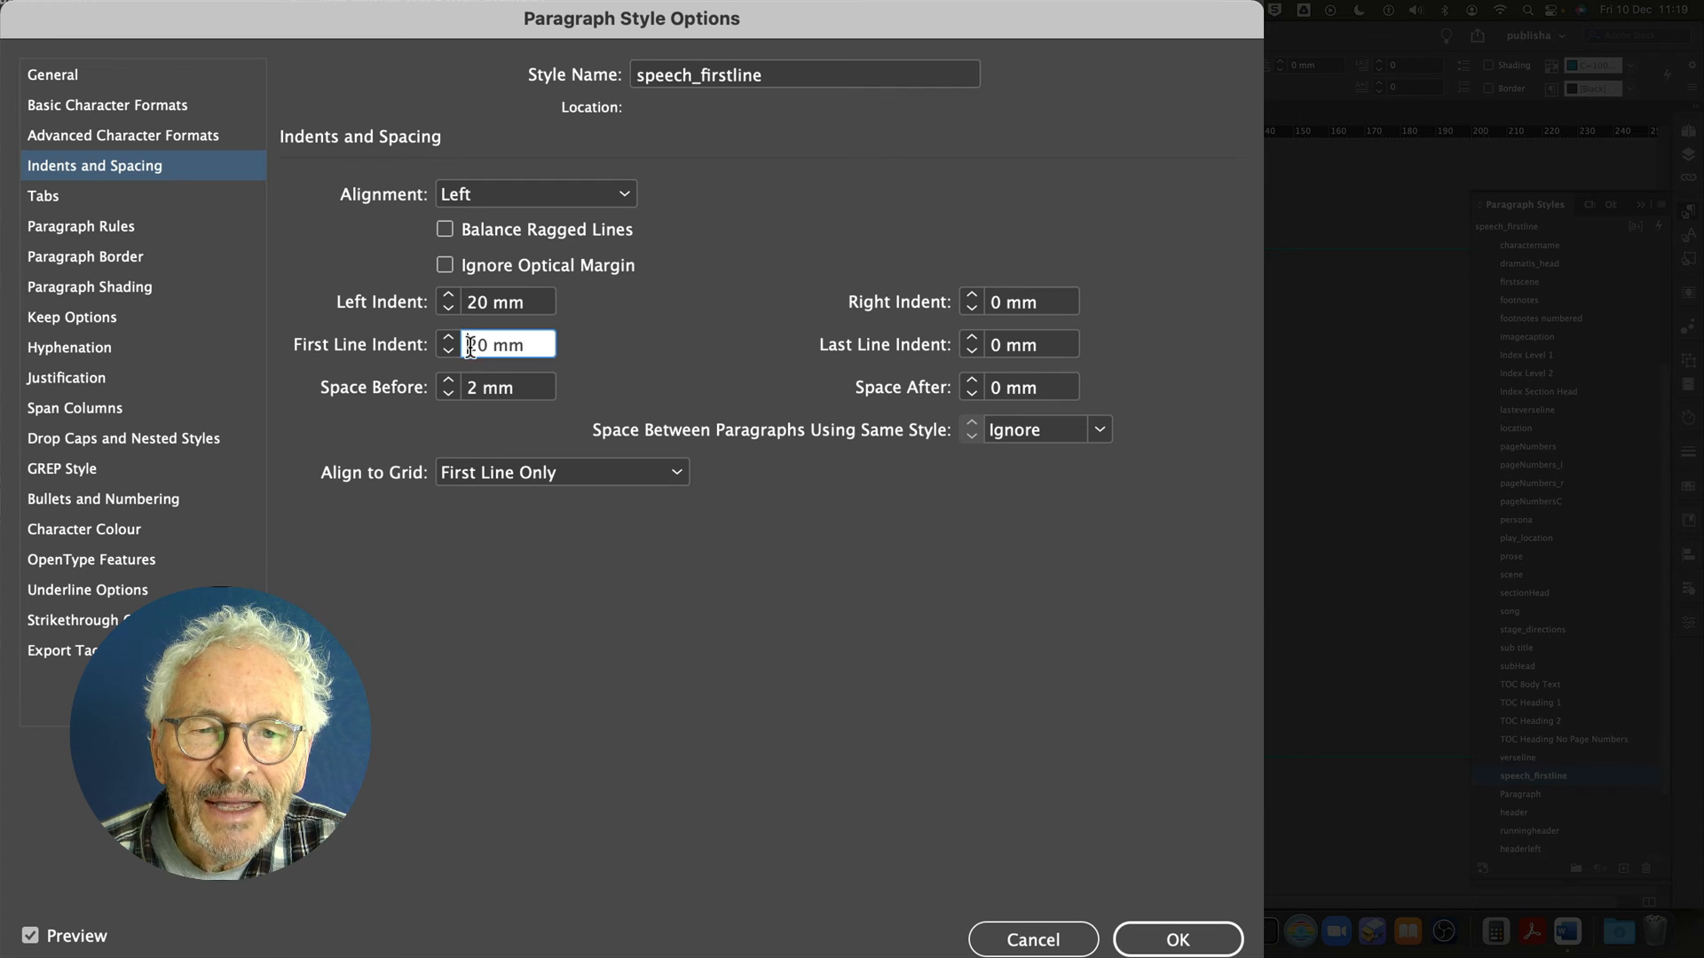
{"action": "type", "text": "-"}
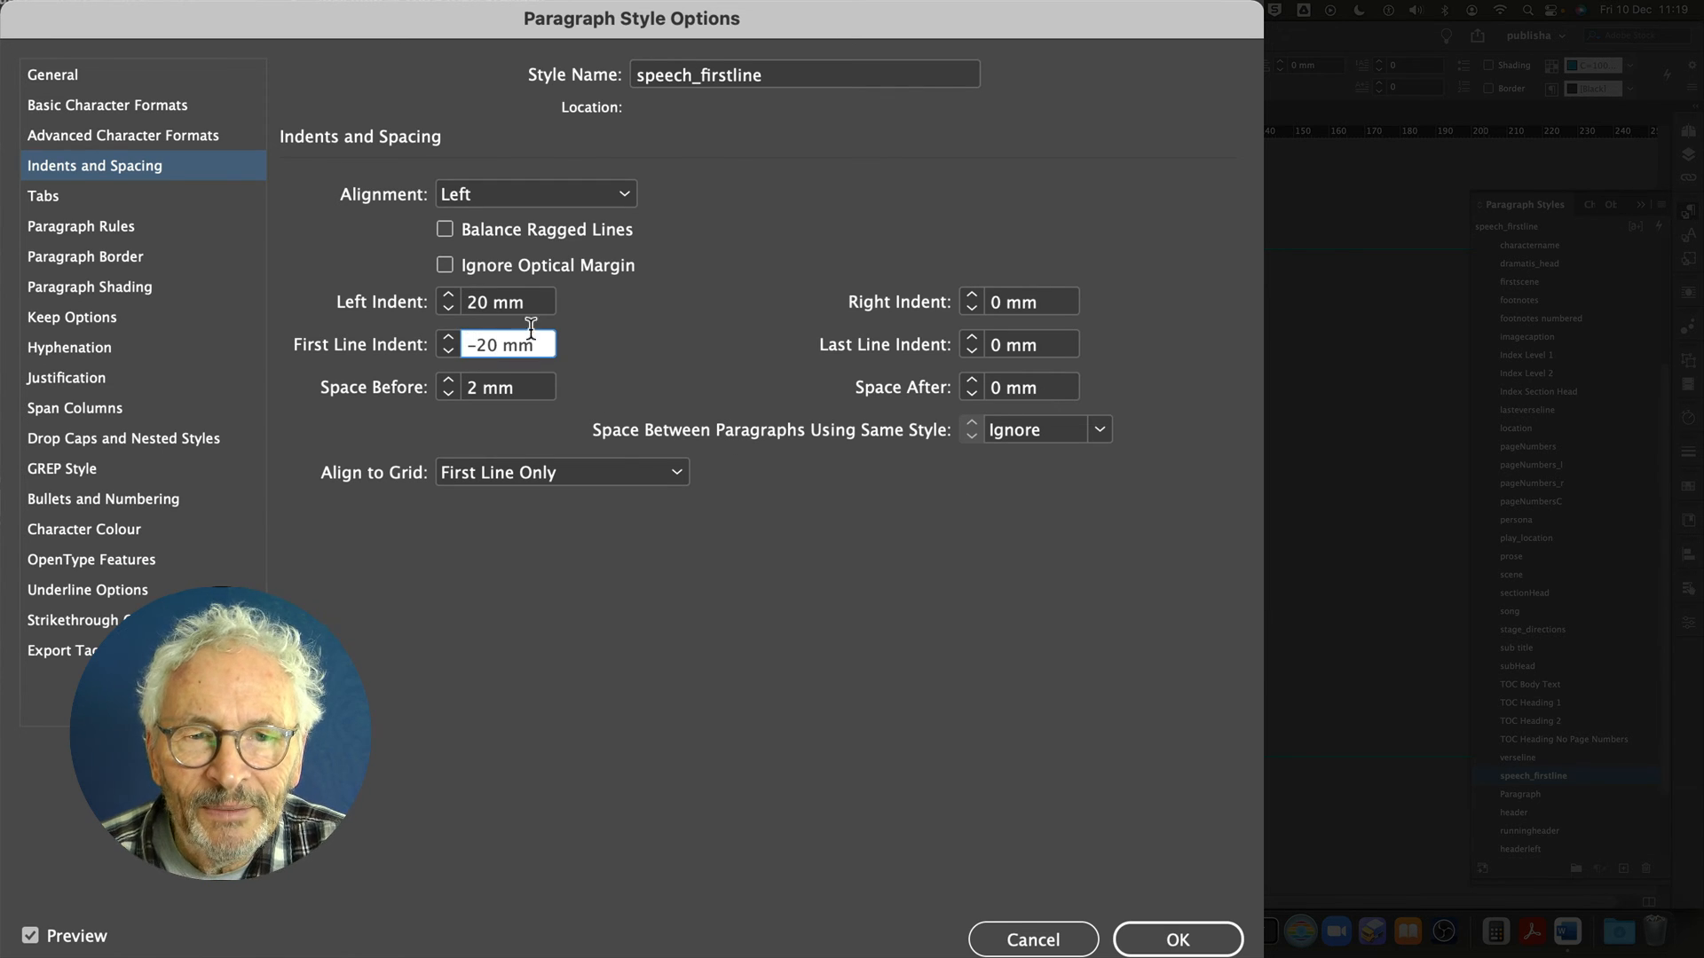
{"action": "left_click", "coordinate": [530, 302]}
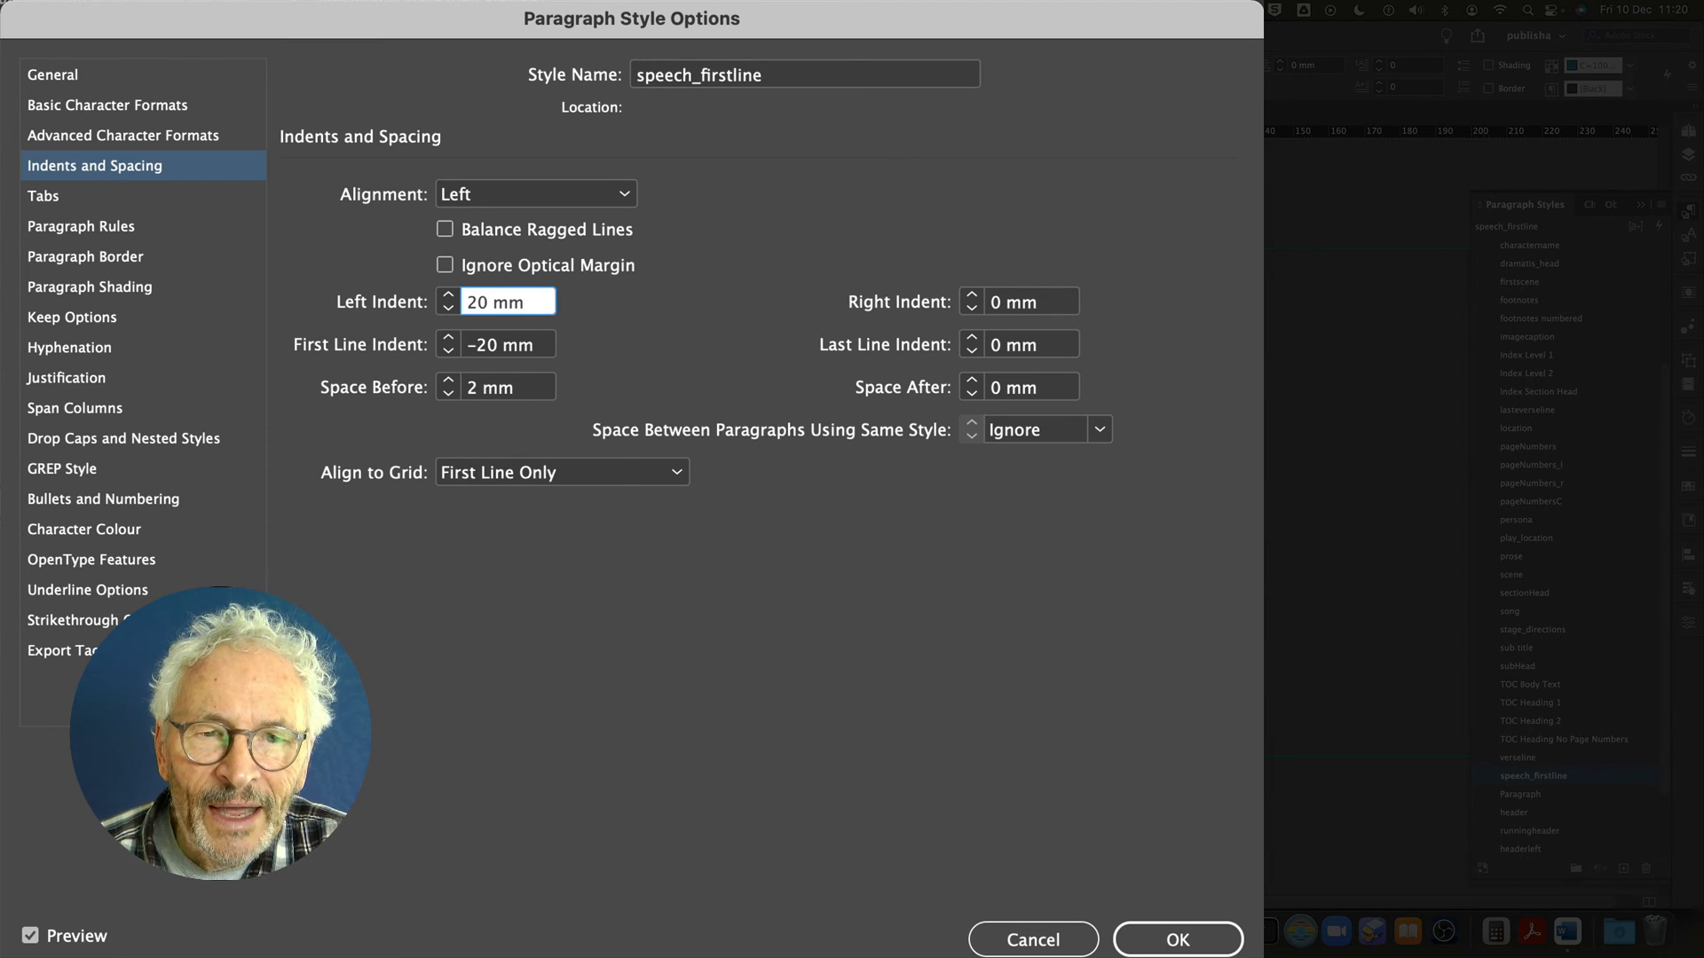
Step: Set the tab stop of the speech_firstline style to 20 mm and apply the style changes
{"action": "left_click", "coordinate": [43, 200]}
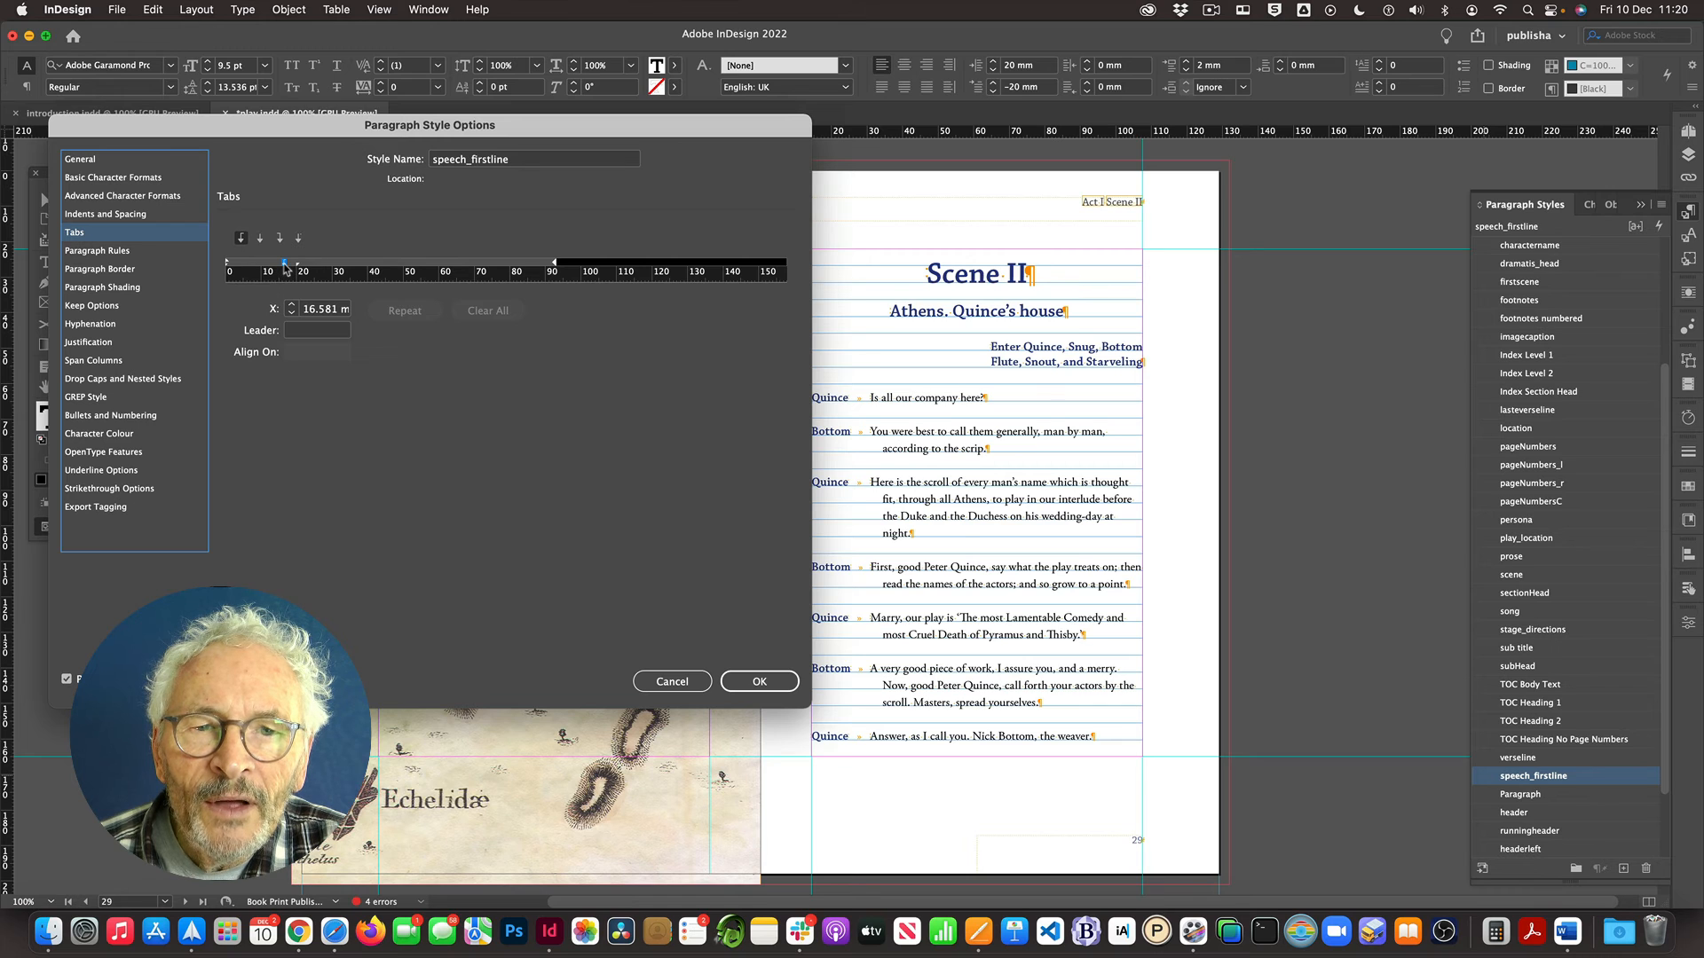
{"action": "left_click_drag", "start_coordinate": [285, 266], "coordinate": [299, 266]}
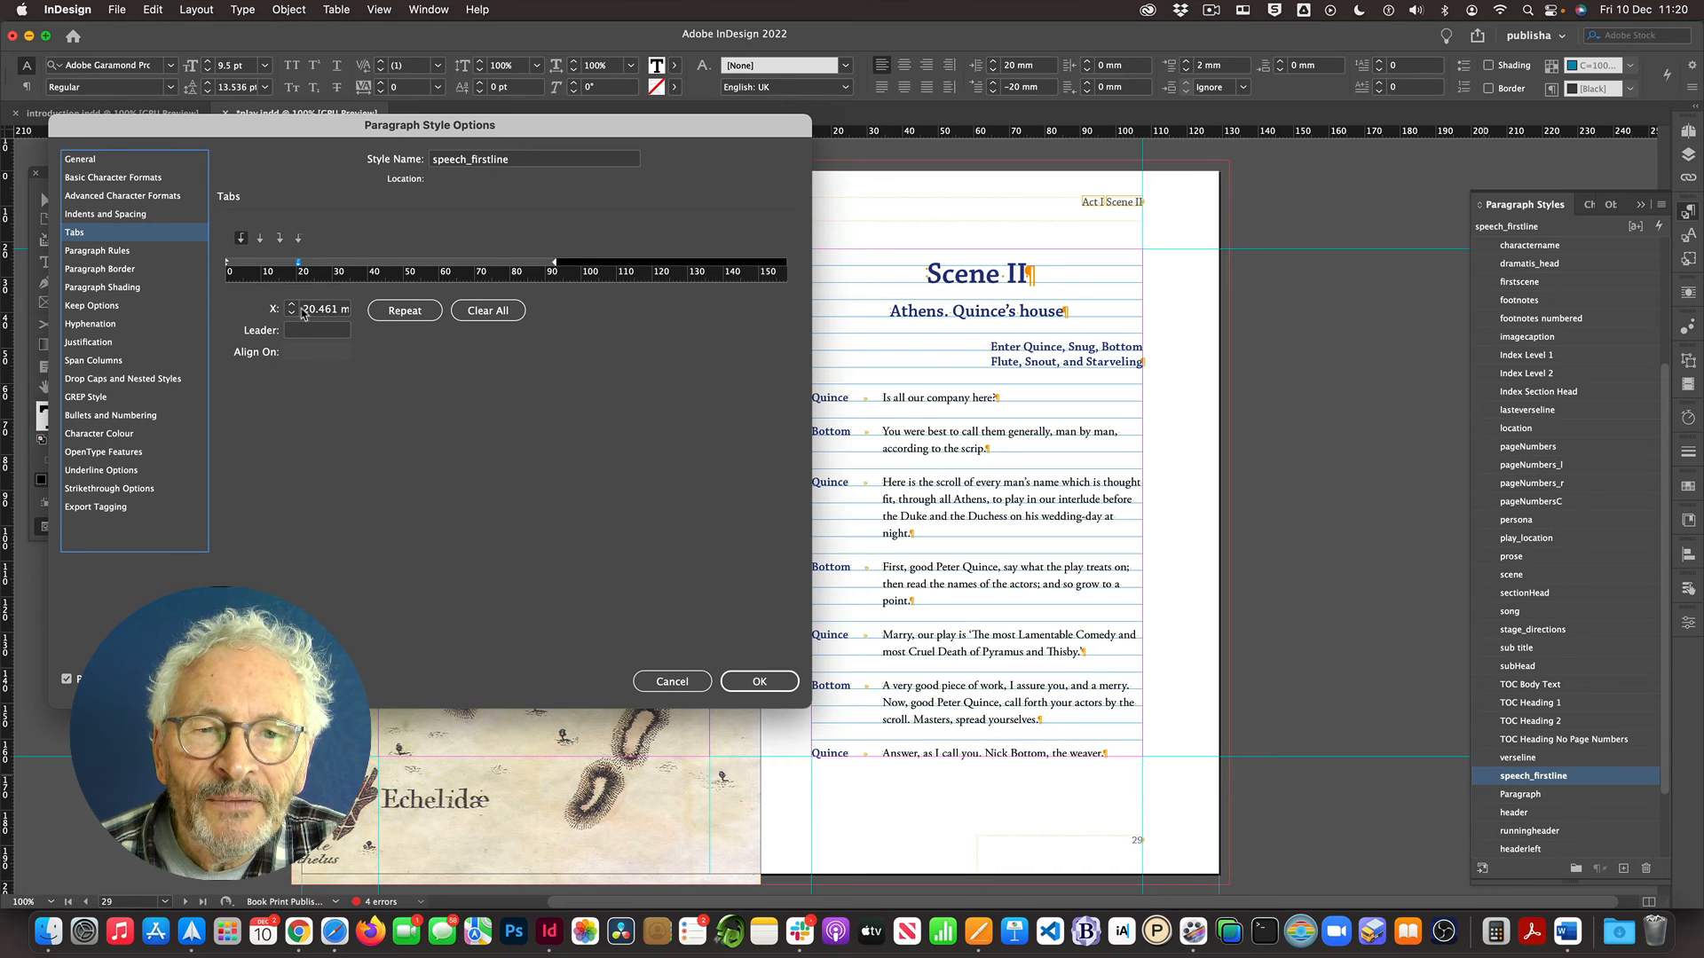
{"action": "left_click_drag", "start_coordinate": [303, 309], "coordinate": [354, 314]}
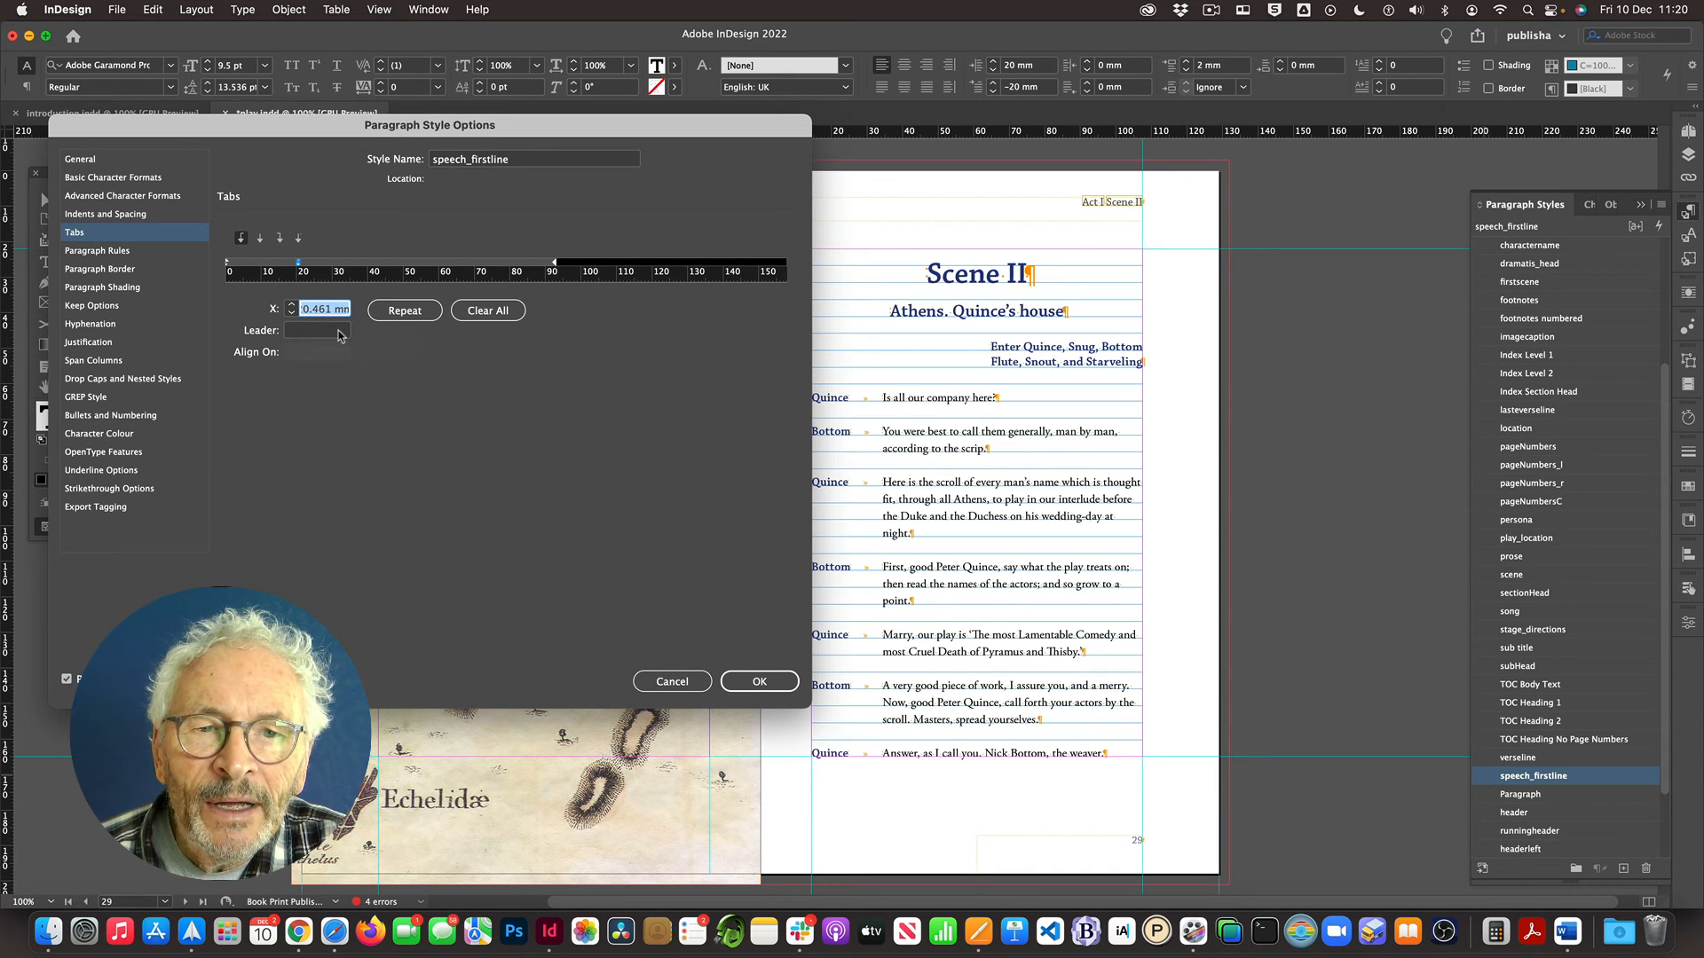
{"action": "type", "text": "20"}
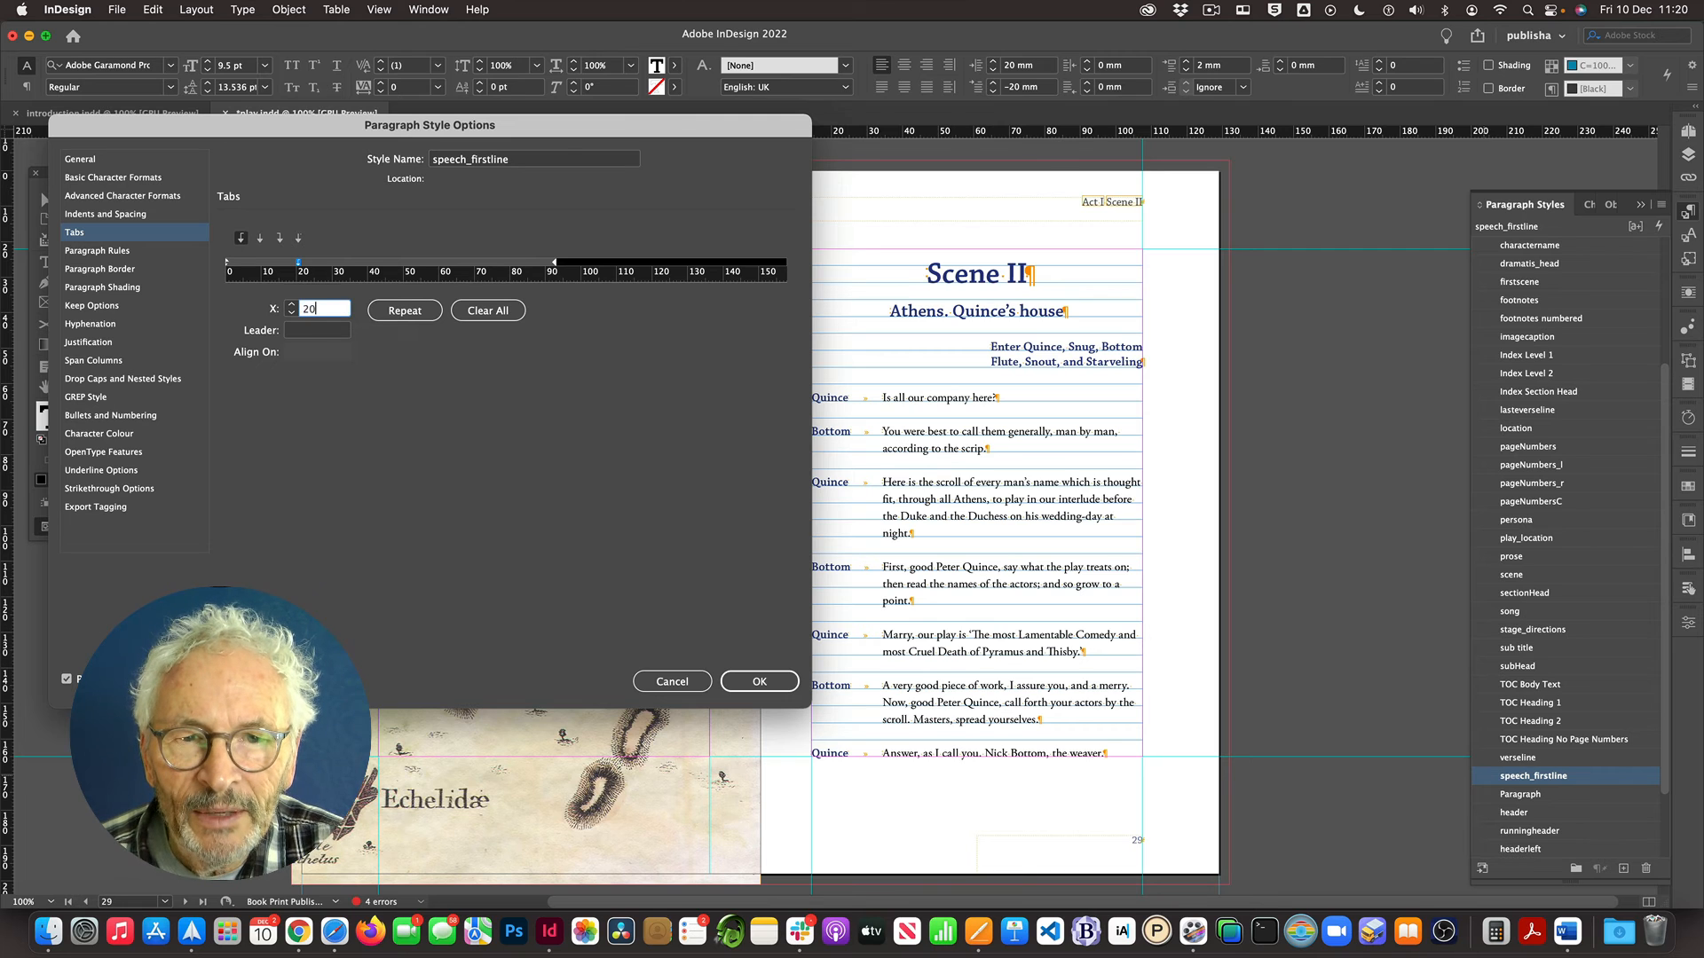
{"action": "key", "text": "Tab"}
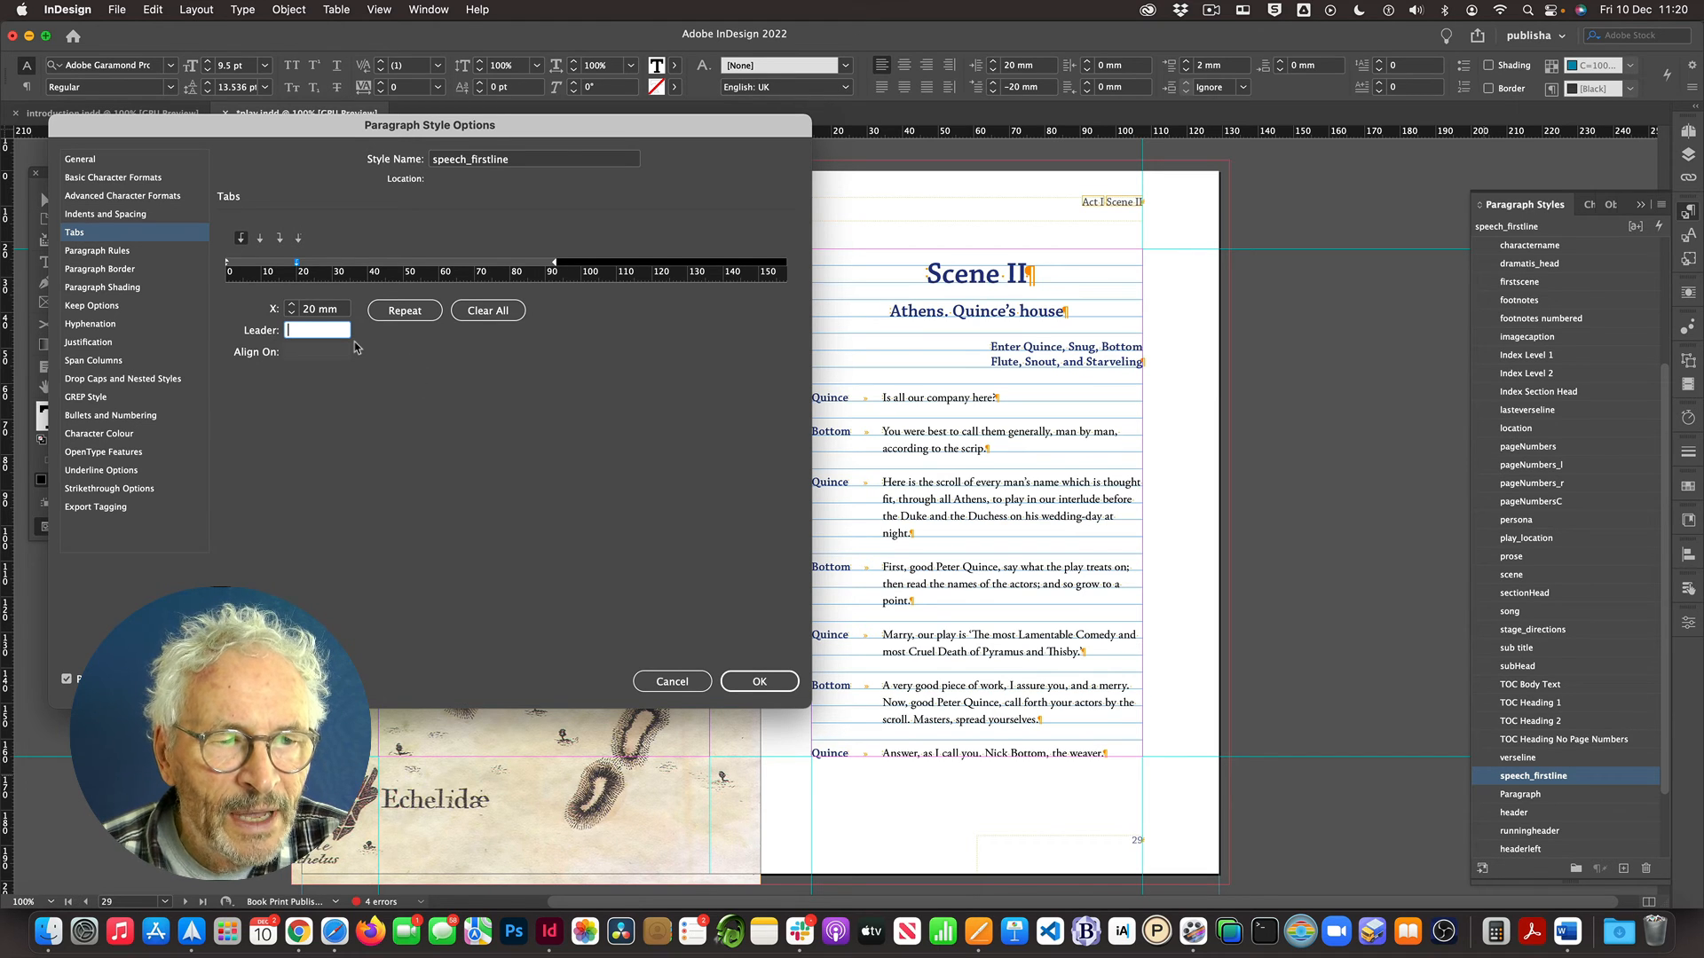
{"action": "left_click", "coordinate": [759, 682]}
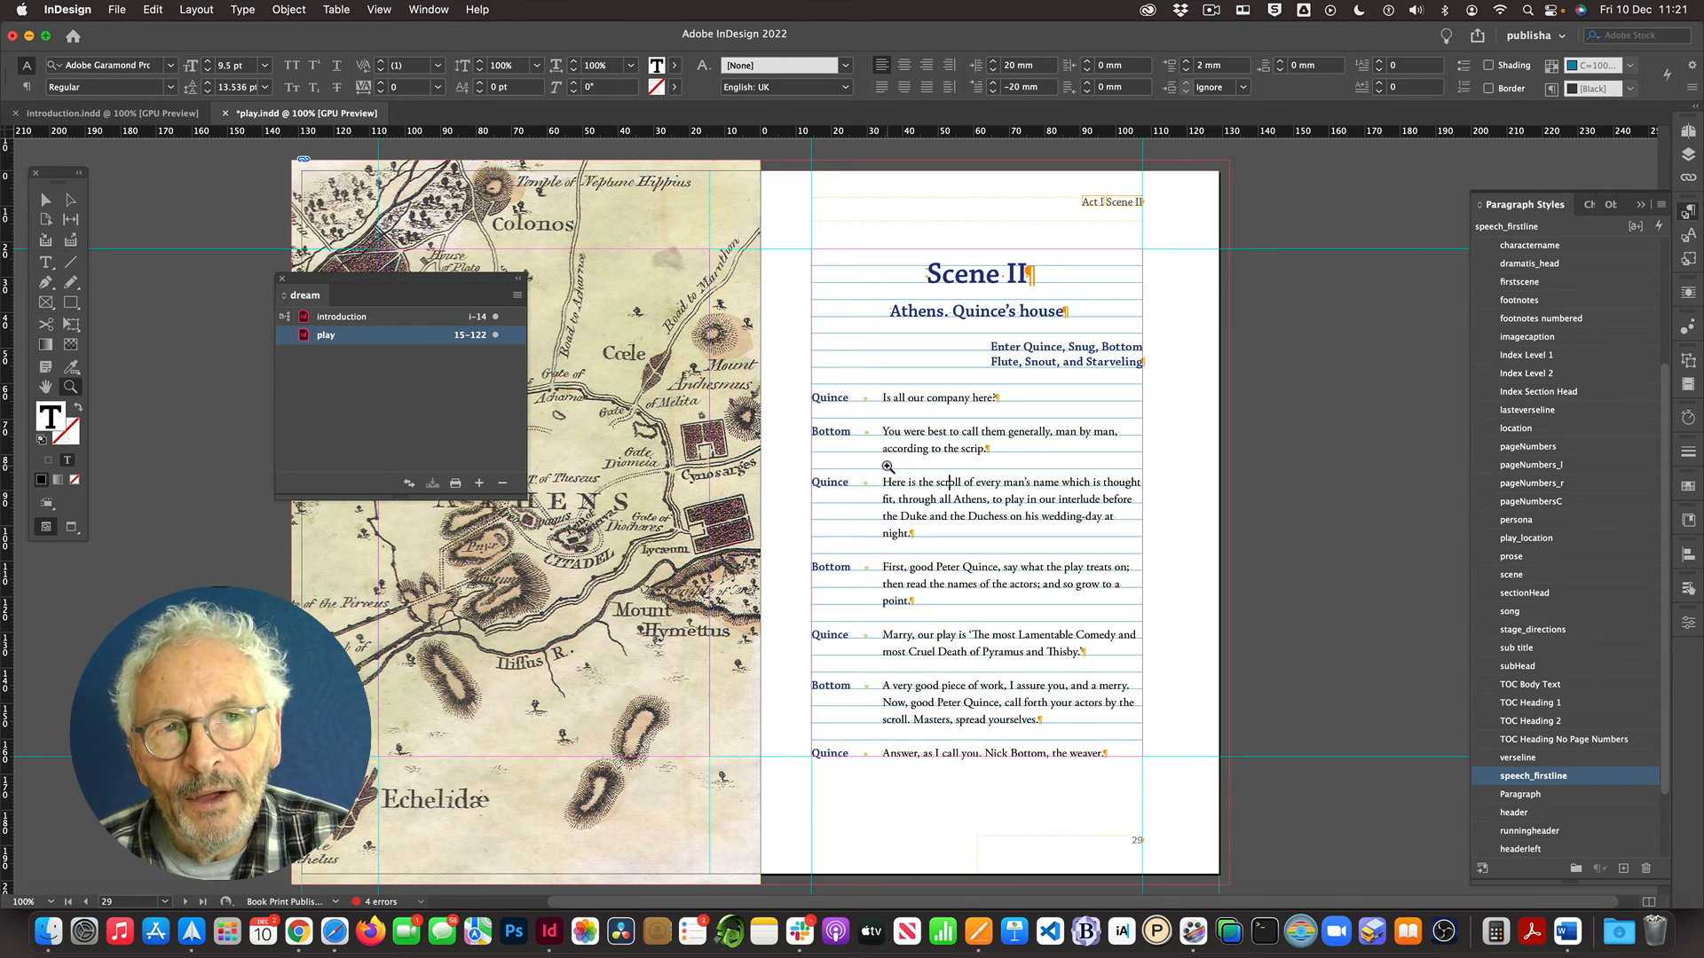
Step: Test the verse line wrapping on page 26 by narrowing its text frame to 84 mm and 74.5 mm, and restore the width to 93.166 mm
{"action": "scroll", "coordinate": [887, 465], "scroll_direction": "up", "scroll_amount": 10}
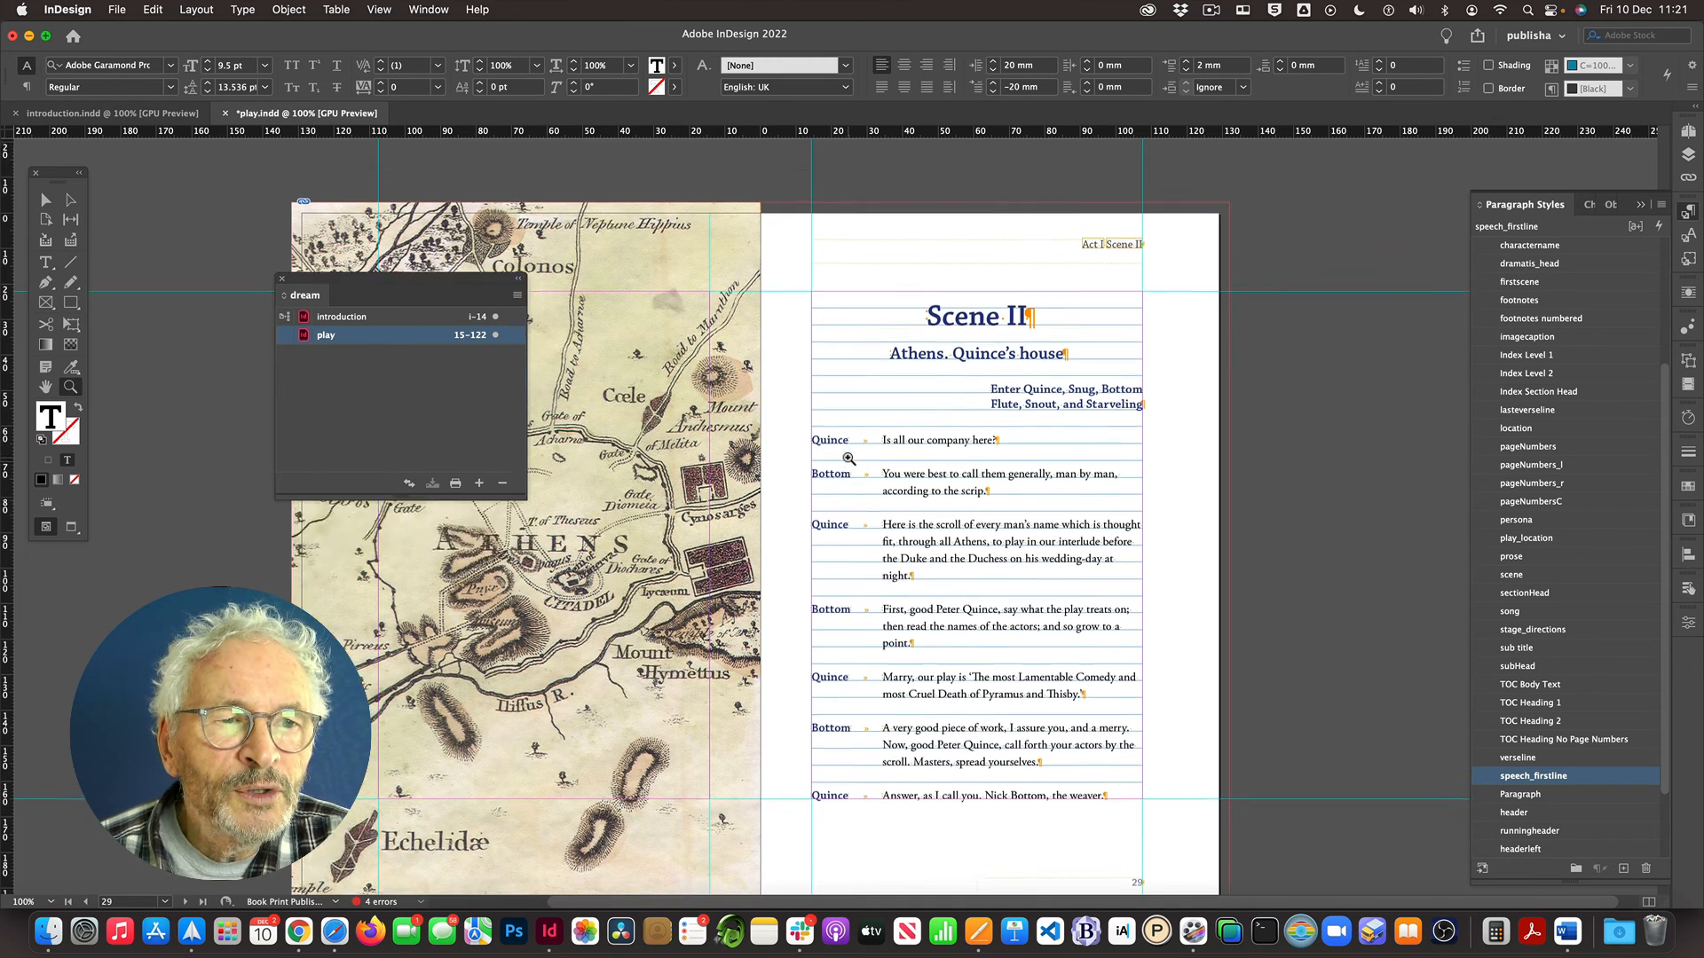
{"action": "scroll", "coordinate": [848, 458], "scroll_direction": "down", "scroll_amount": 4}
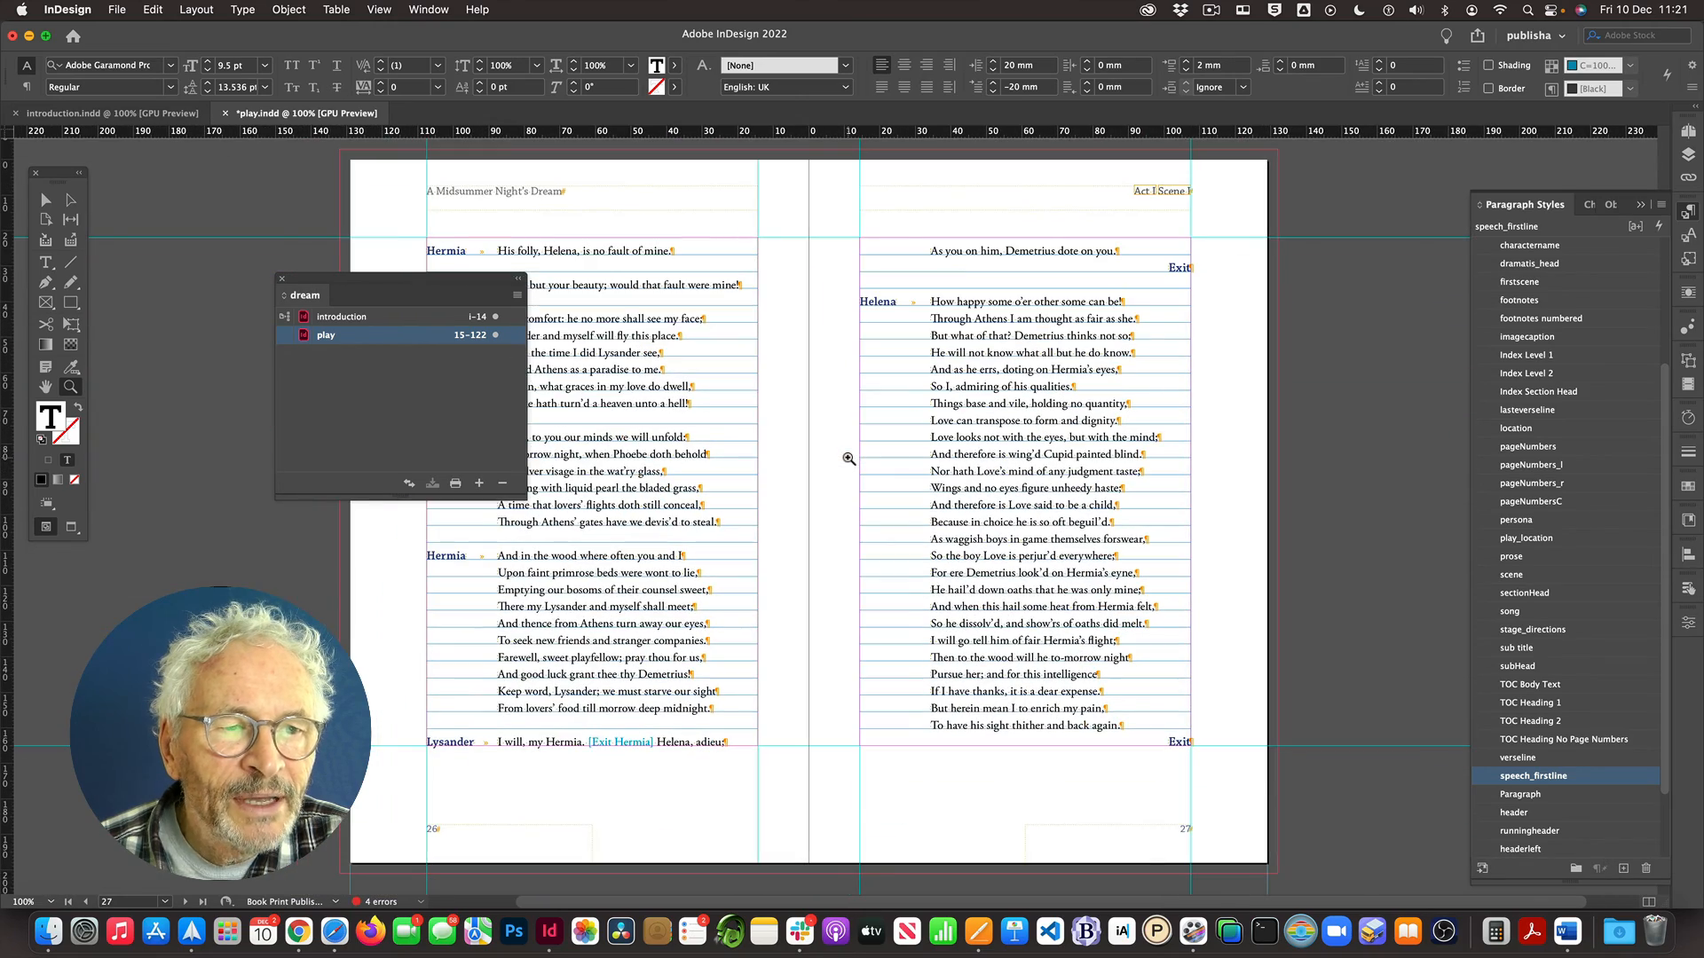
{"action": "scroll", "coordinate": [887, 477], "scroll_direction": "left", "scroll_amount": 3}
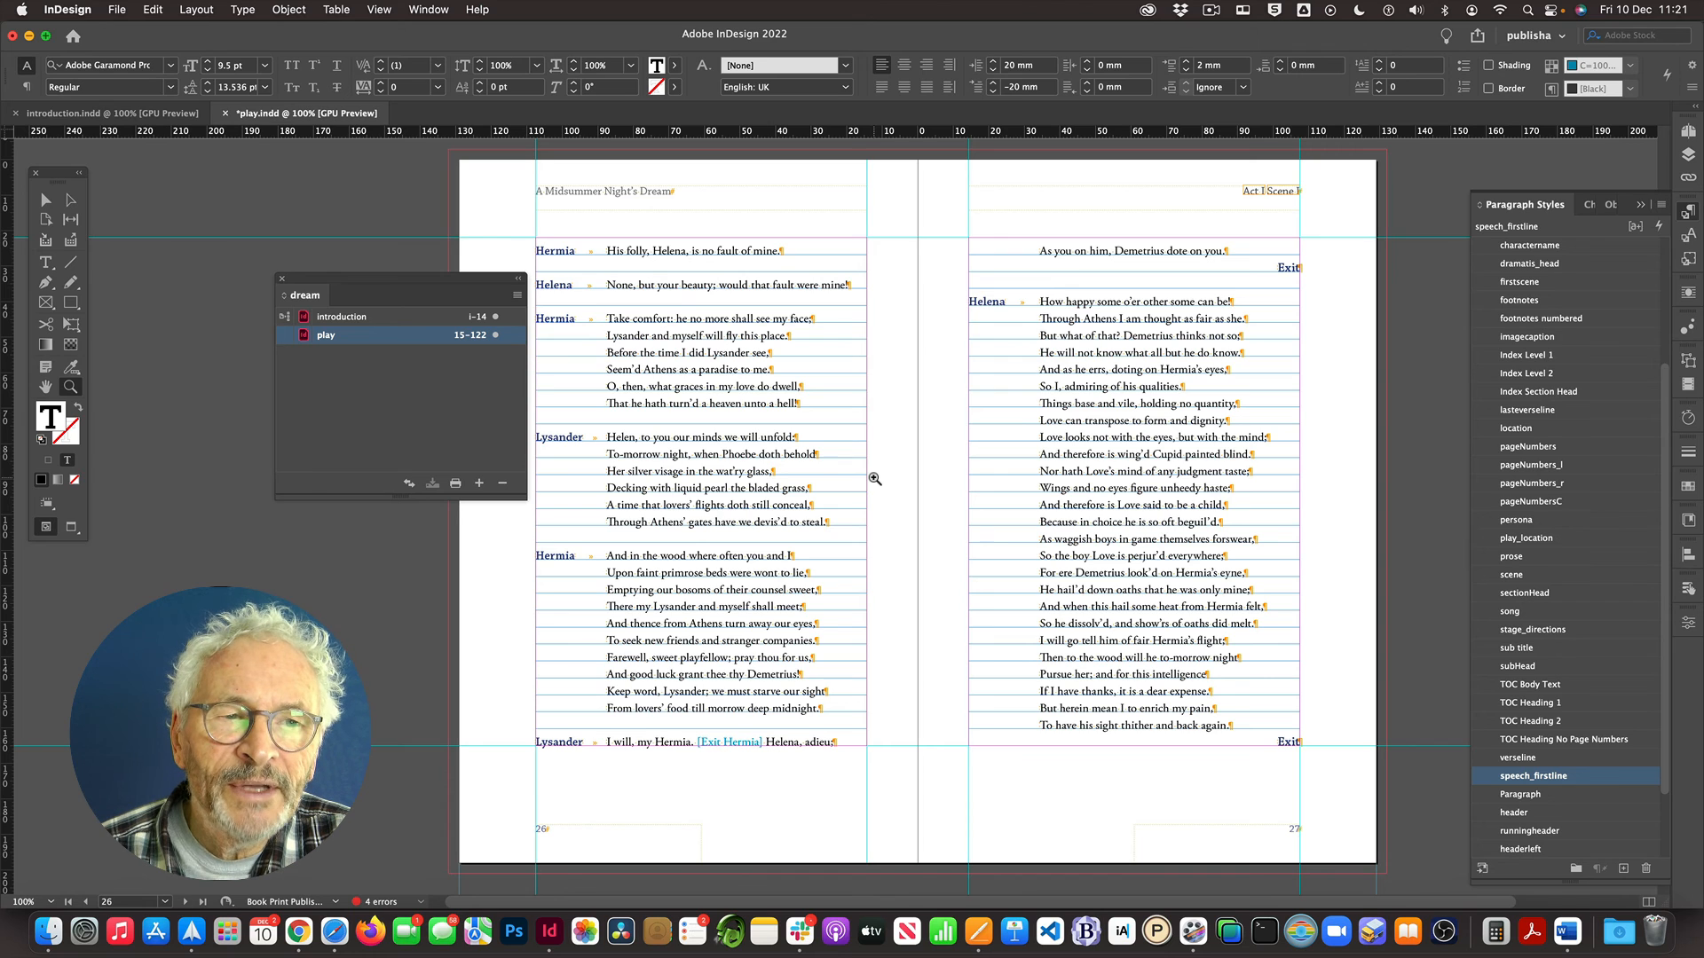
{"action": "left_click_drag", "start_coordinate": [423, 285], "coordinate": [331, 274]}
{"action": "left_click", "coordinate": [45, 200]}
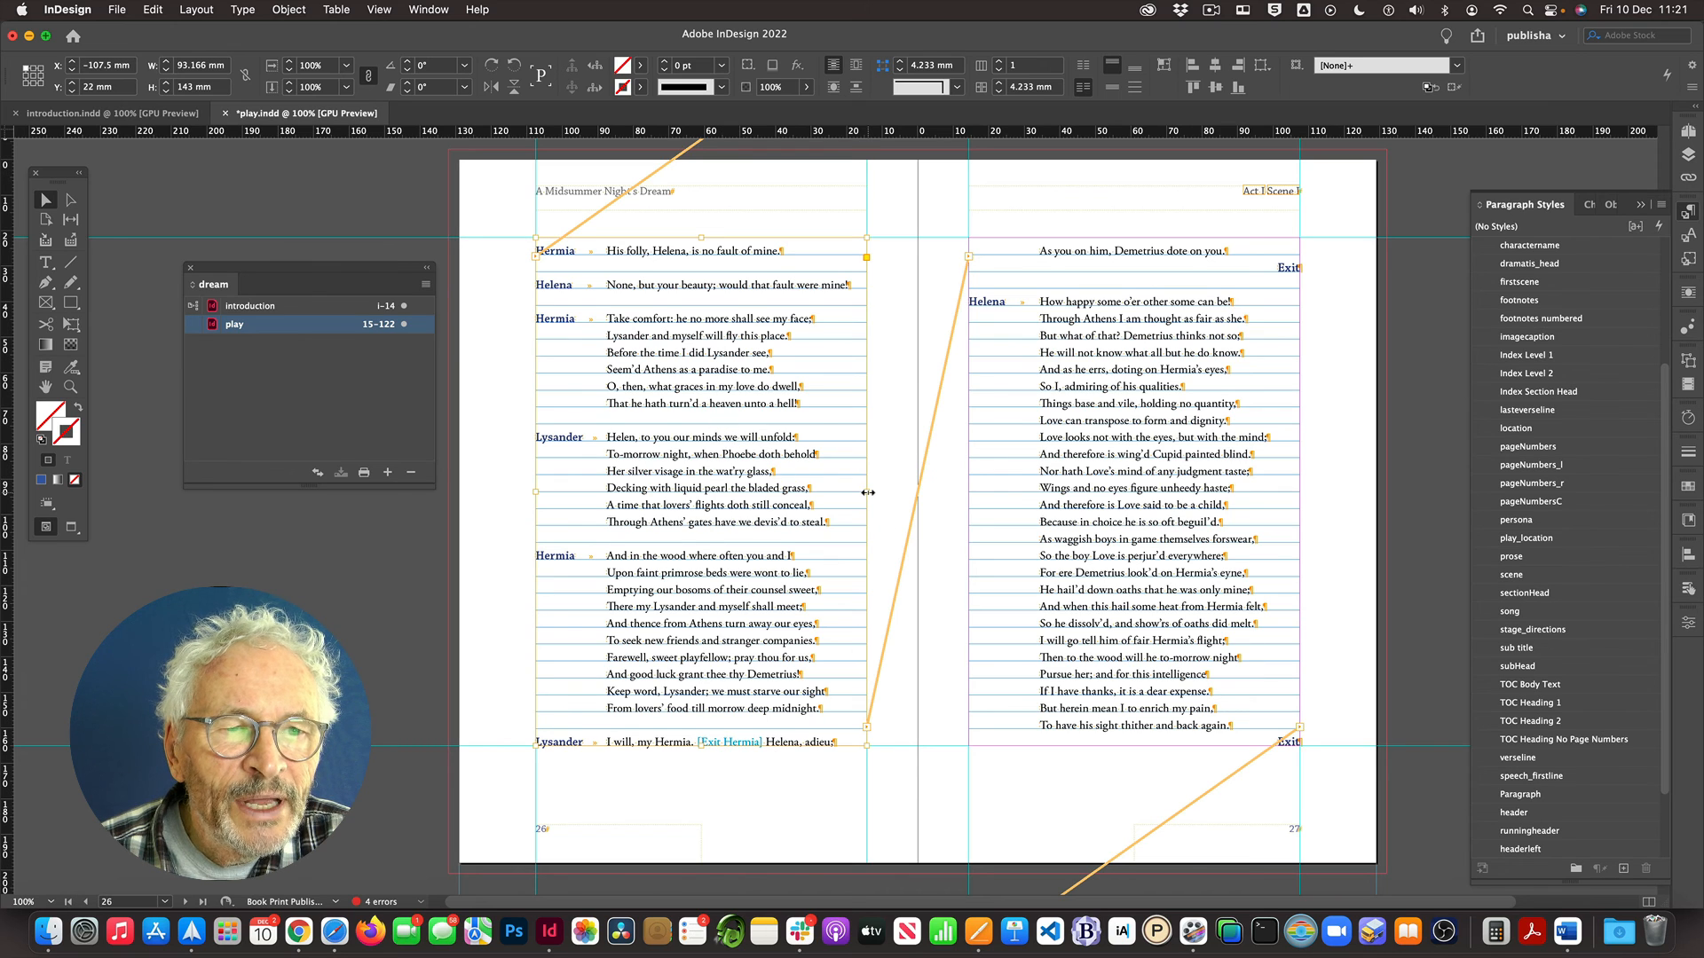
{"action": "left_click_drag", "start_coordinate": [868, 492], "coordinate": [834, 494]}
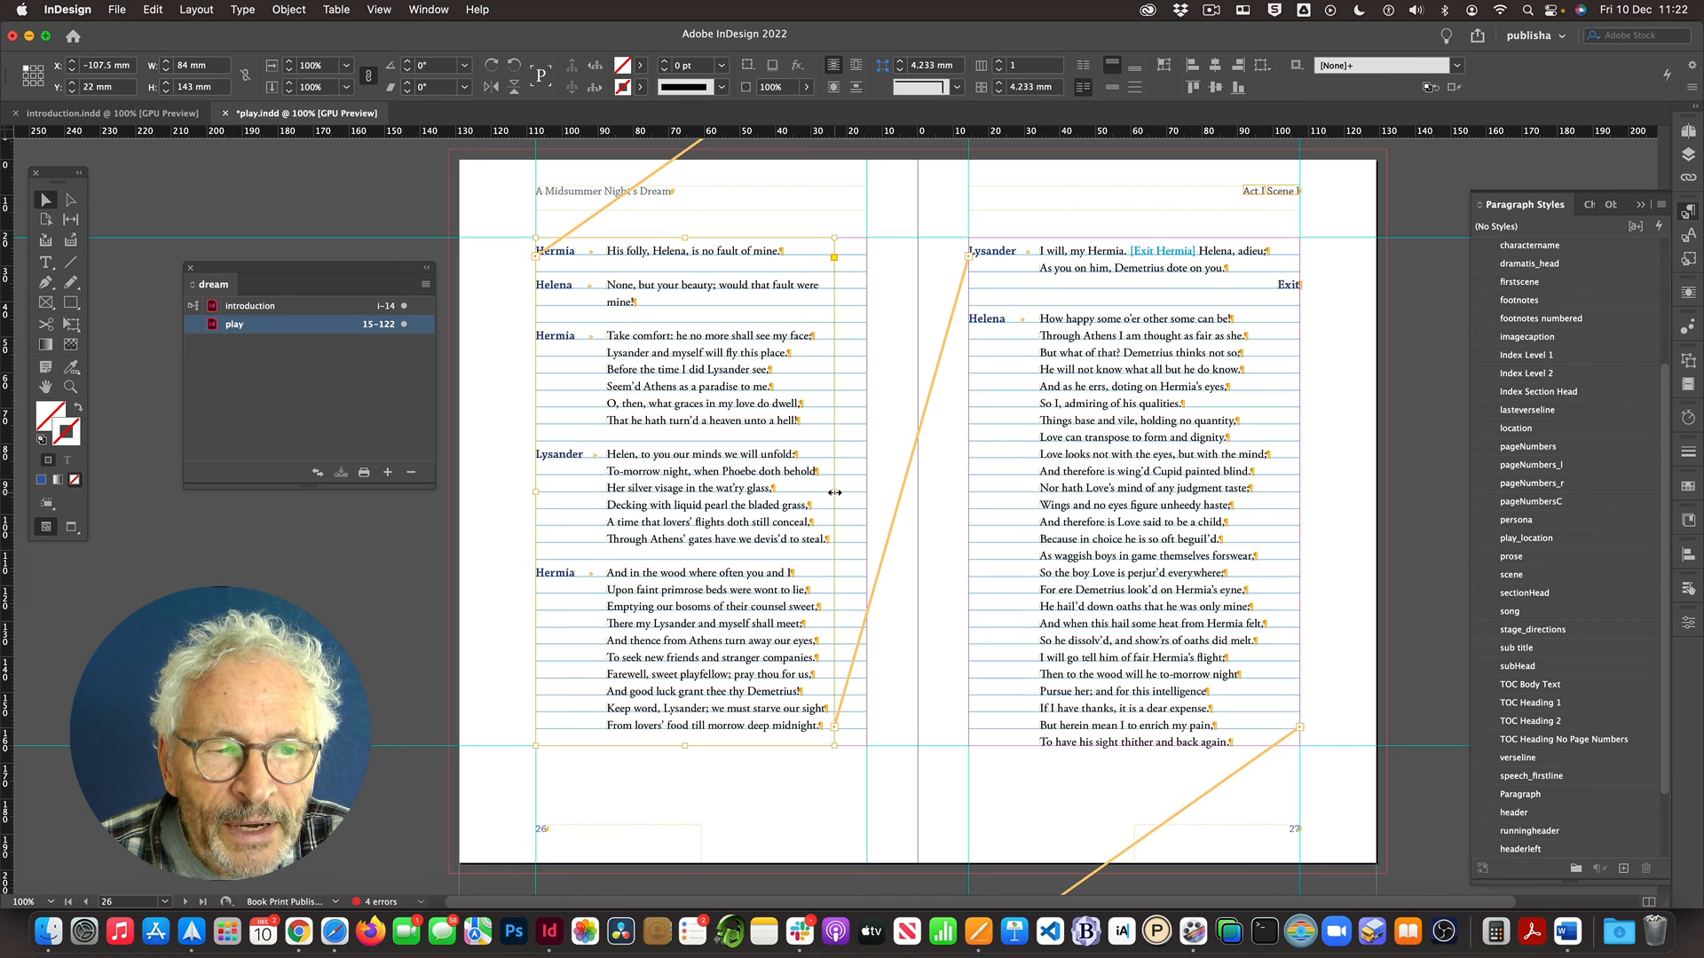
{"action": "left_click_drag", "start_coordinate": [834, 493], "coordinate": [799, 492]}
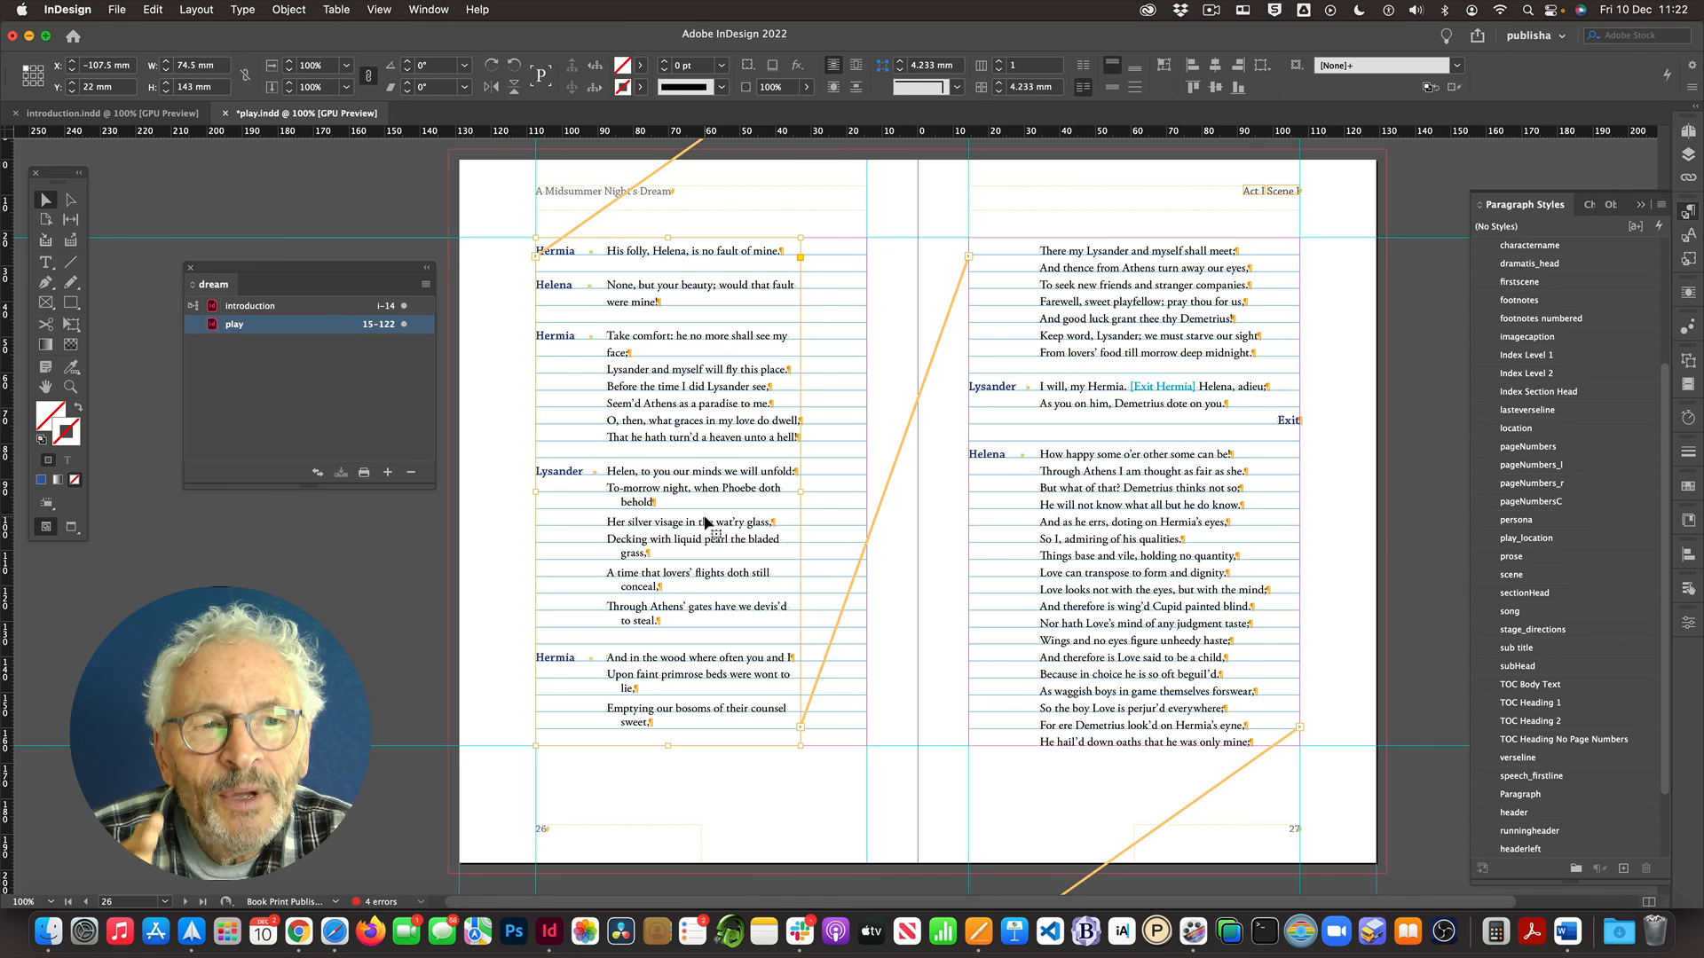
{"action": "left_click_drag", "start_coordinate": [800, 490], "coordinate": [866, 490]}
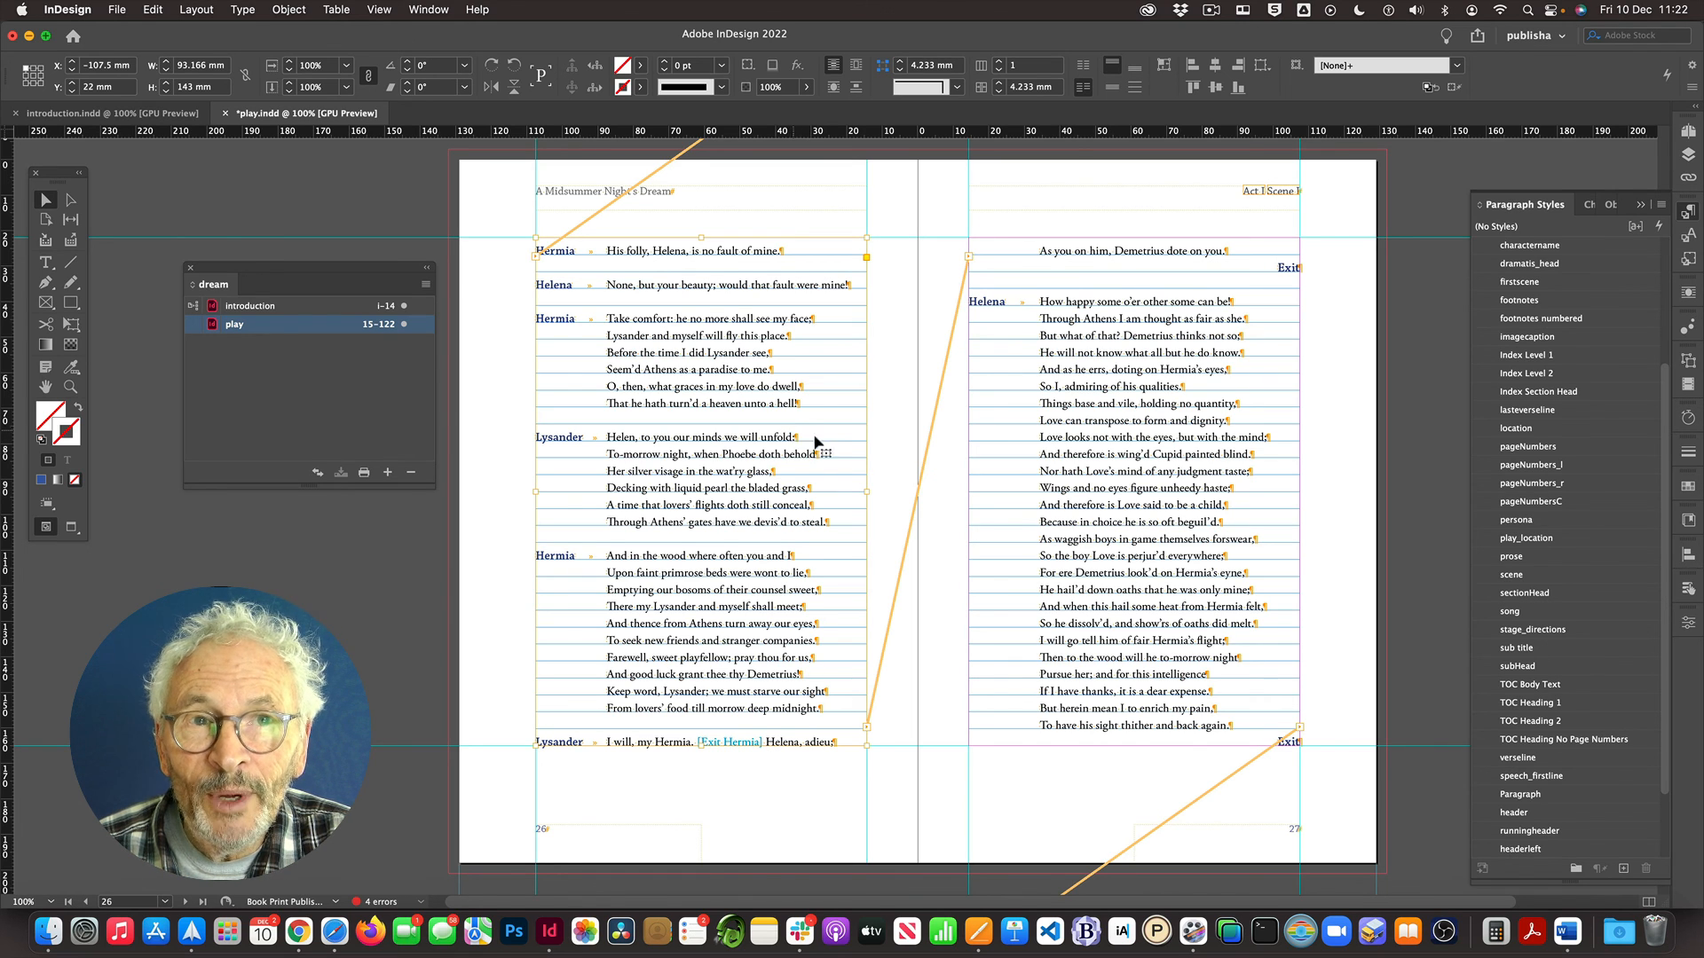
Step: Return to Scene II on page 29 to examine its prose speeches
{"action": "scroll", "coordinate": [809, 441], "scroll_direction": "down", "scroll_amount": 5}
{"action": "scroll", "coordinate": [809, 437], "scroll_direction": "down", "scroll_amount": 10}
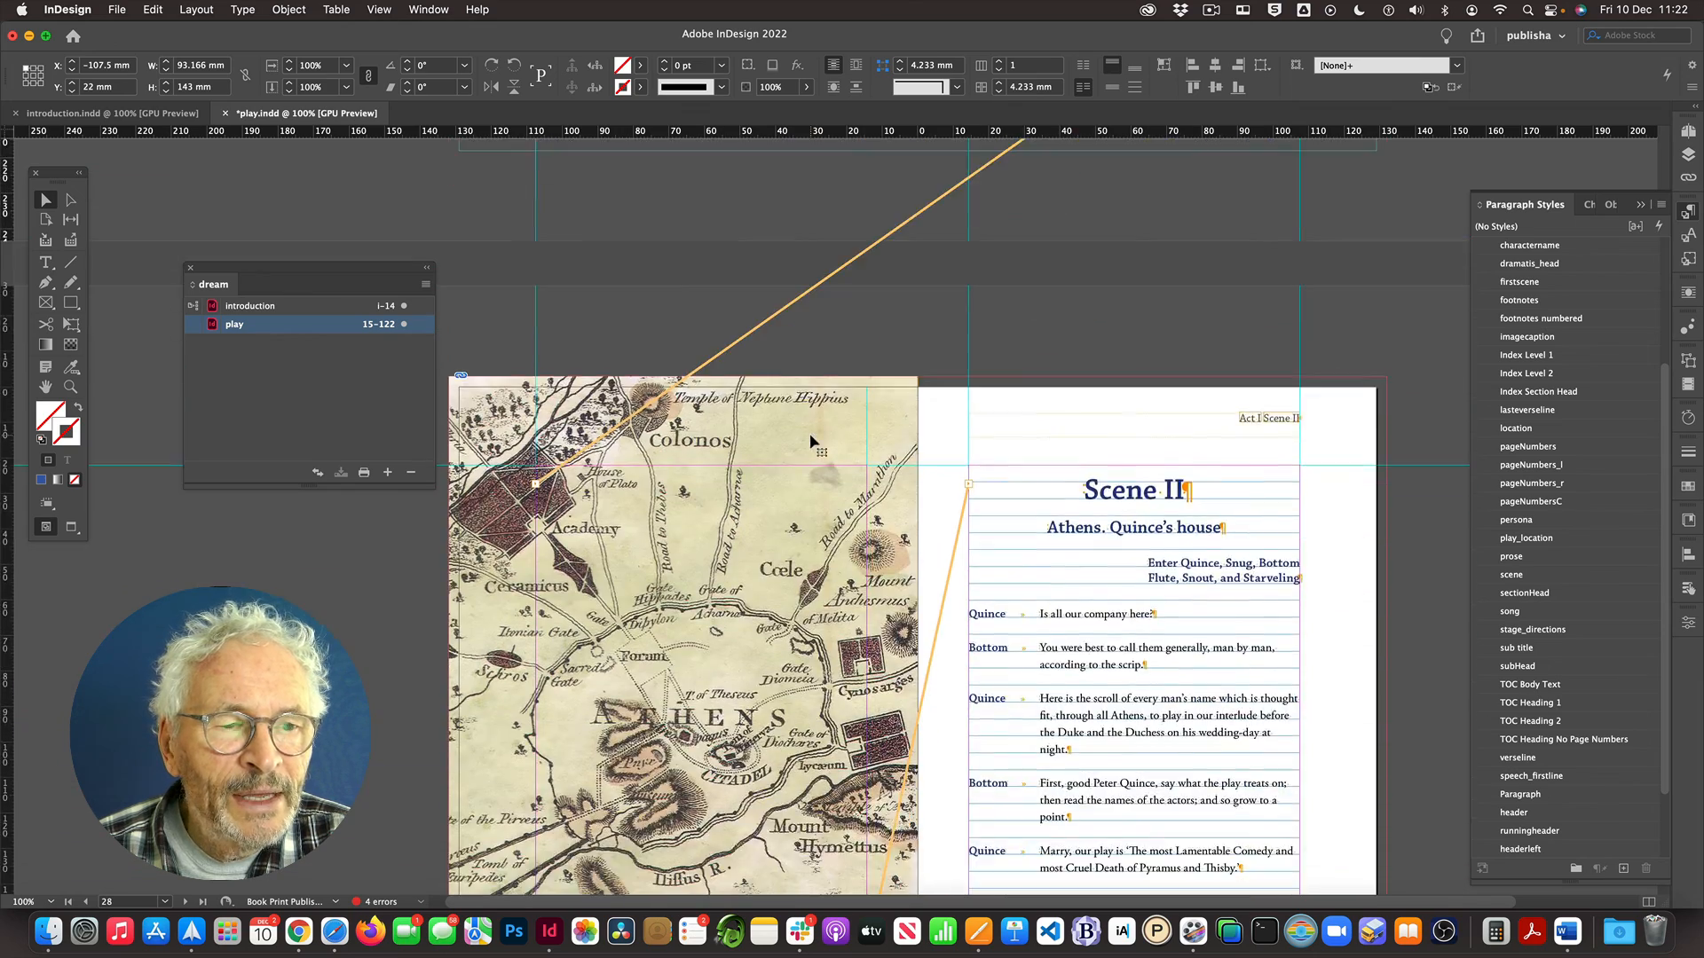